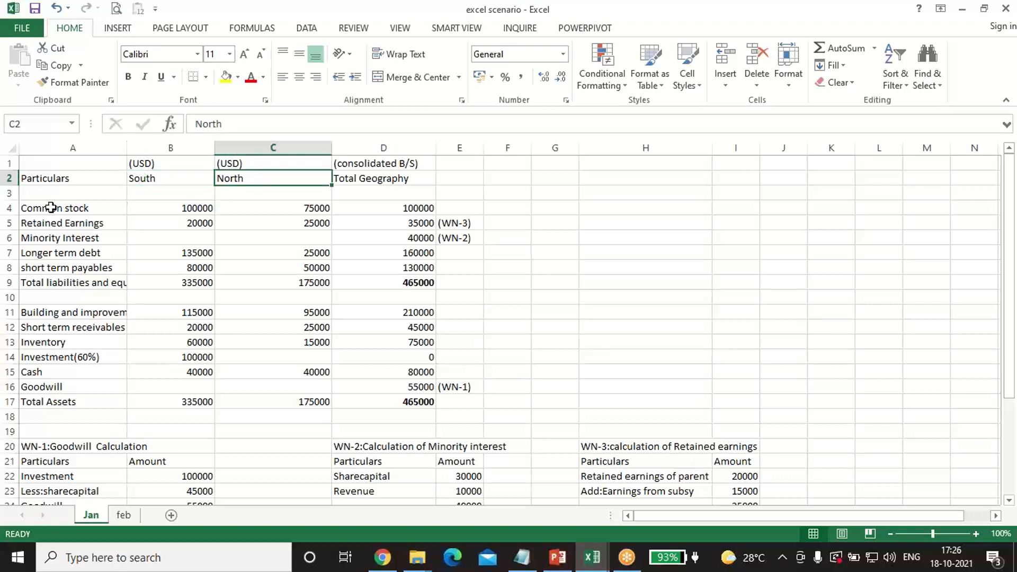
# - Examine the liability and asset line items of the South and North balance sheets, from common stock down to cash
pyautogui.click(51, 207)
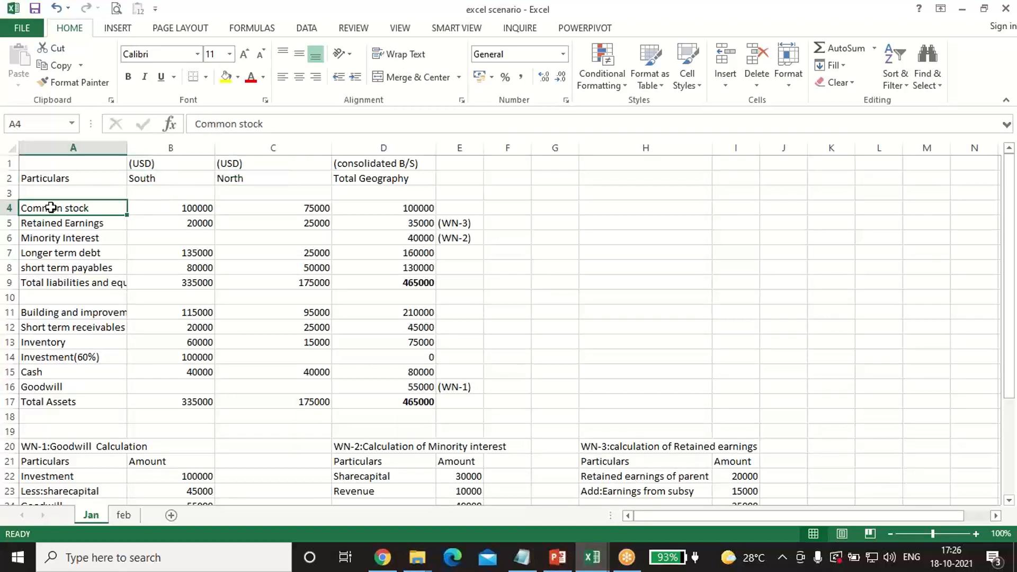
pyautogui.click(79, 222)
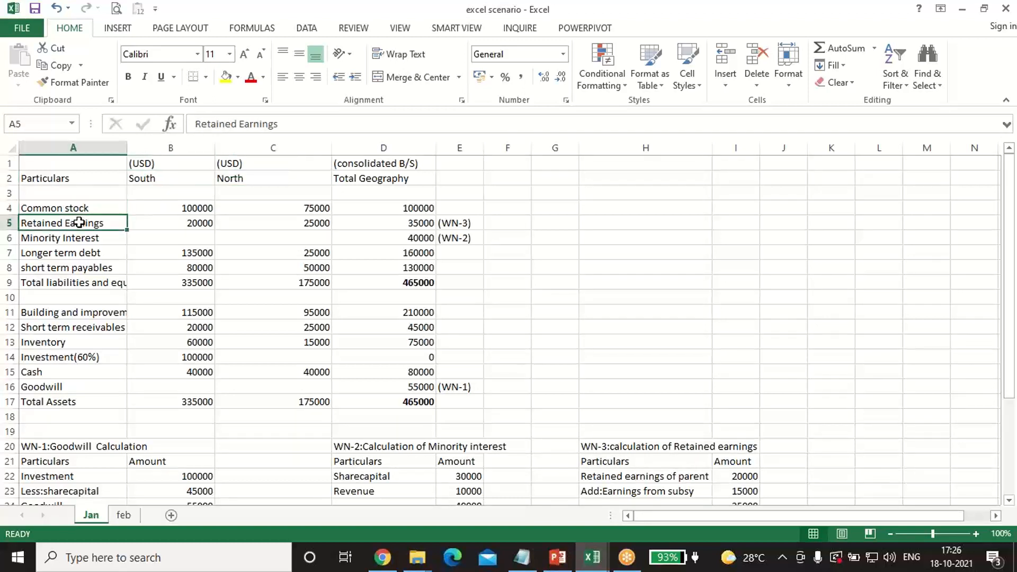
pyautogui.click(78, 250)
pyautogui.click(78, 269)
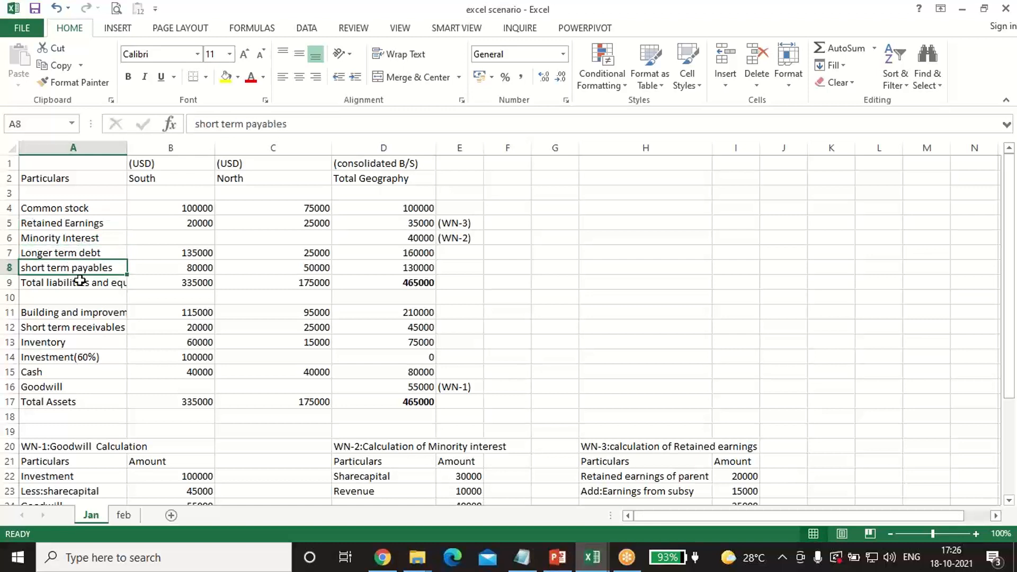
pyautogui.click(79, 316)
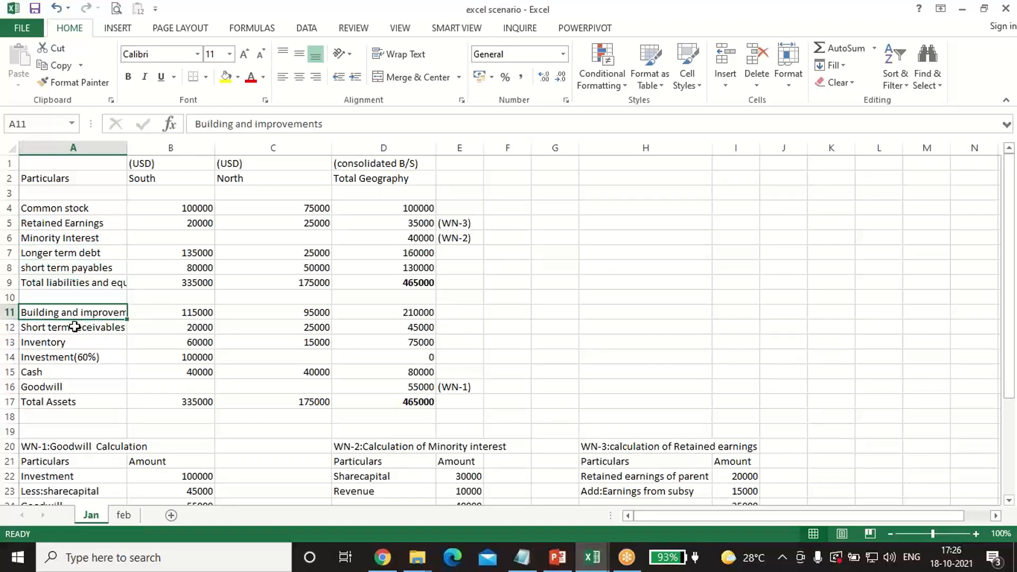
pyautogui.click(75, 327)
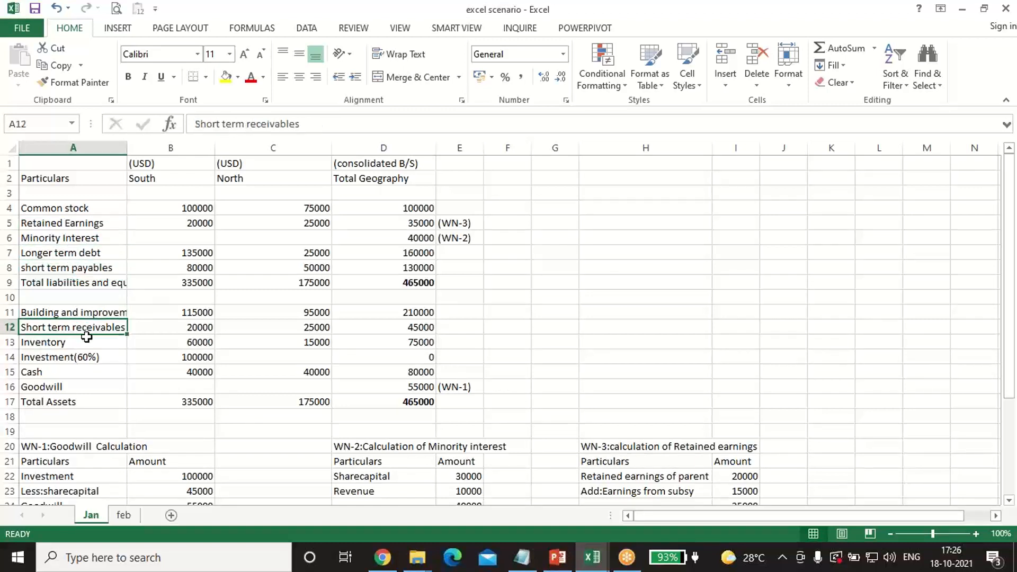
pyautogui.click(72, 345)
pyautogui.click(72, 356)
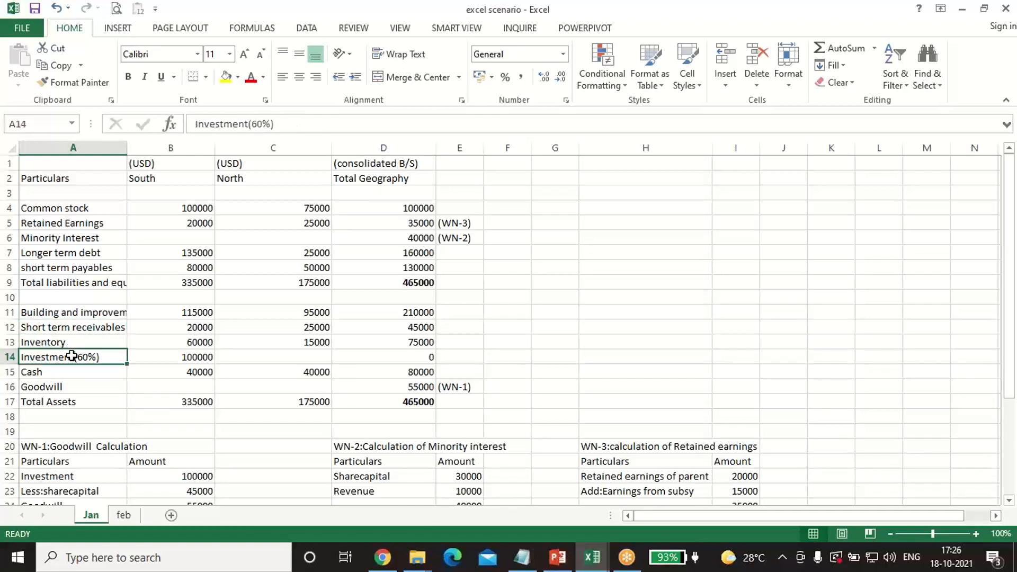
pyautogui.click(192, 356)
pyautogui.click(77, 376)
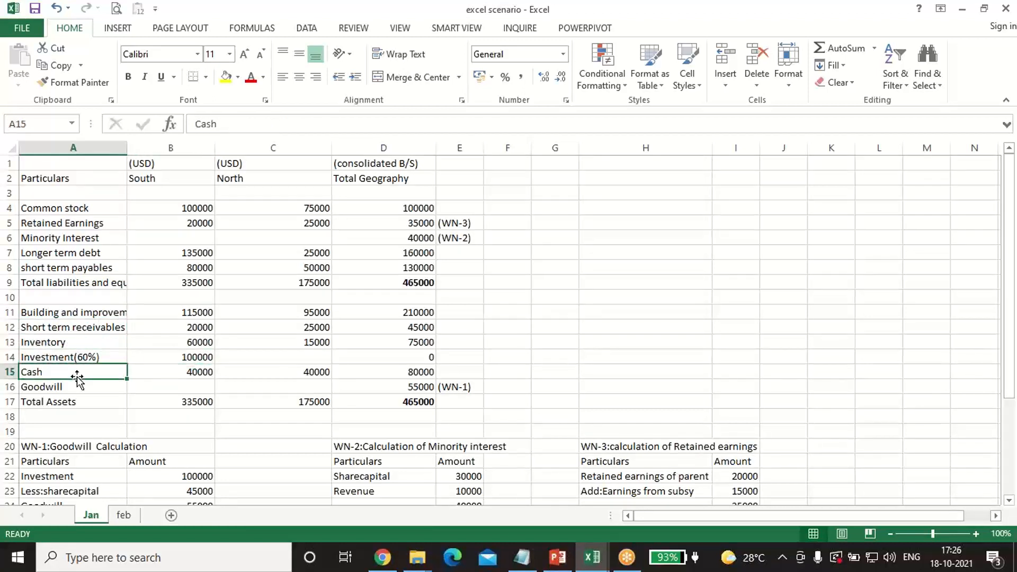
# - Examine the WN-1 goodwill calculation and compare its investment line with the 60% investment in South's balance sheet
pyautogui.scroll(-3, 318, 333)
pyautogui.scroll(3, 248, 337)
pyautogui.scroll(-2, 248, 336)
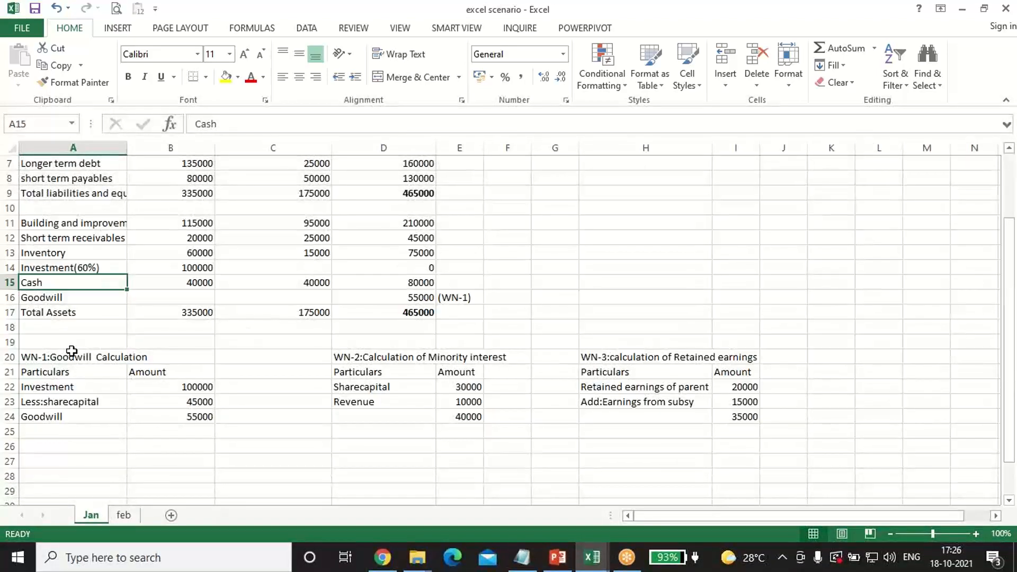
pyautogui.click(72, 356)
pyautogui.click(67, 386)
pyautogui.scroll(2, 76, 380)
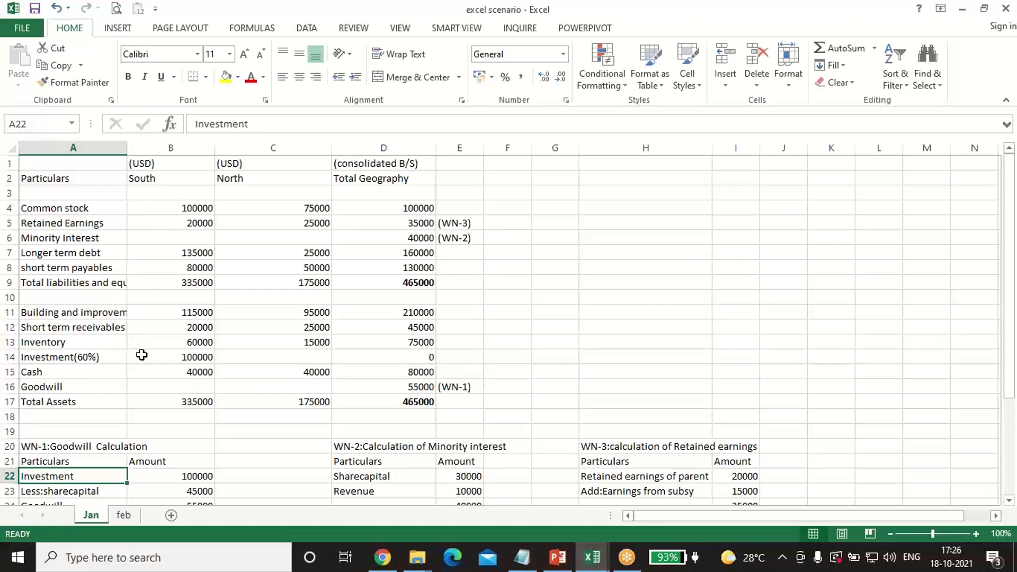
pyautogui.click(199, 358)
pyautogui.scroll(-1, 199, 358)
# - Re-enter the WN-1 share capital deduction in B23 as North's common stock (C4) multiplied by 0.6
pyautogui.click(196, 448)
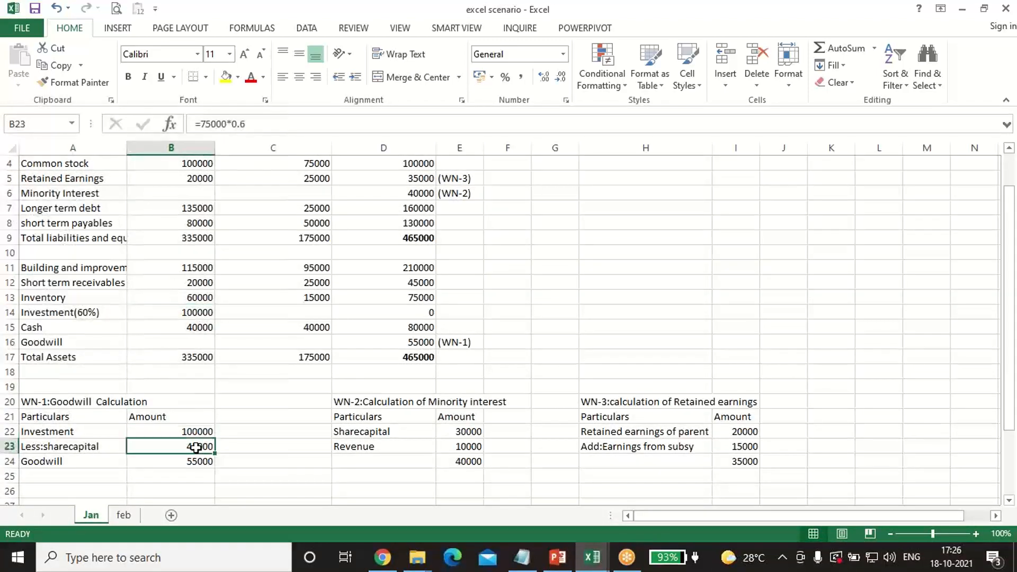
pyautogui.write('=')
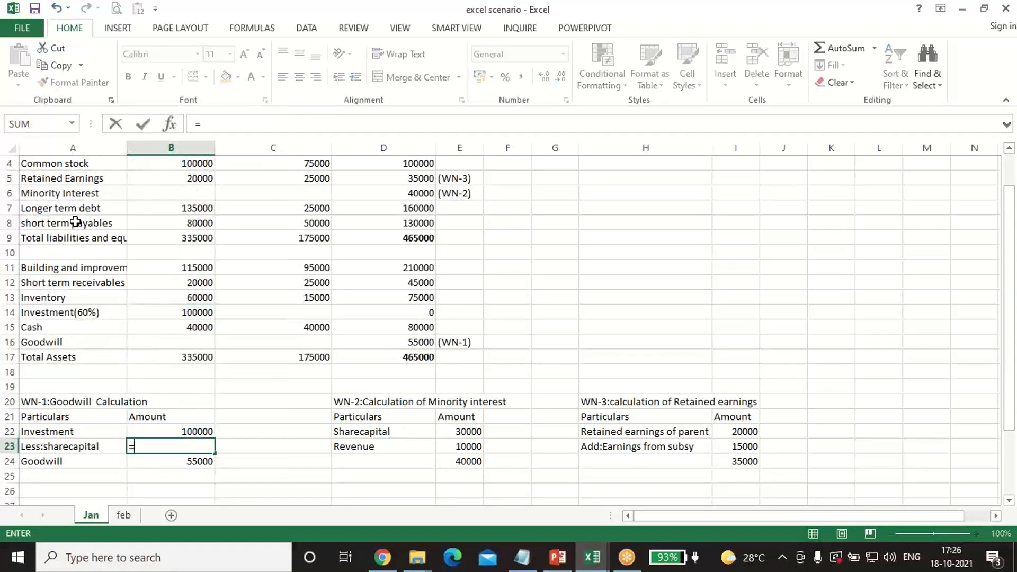
pyautogui.scroll(1, 272, 245)
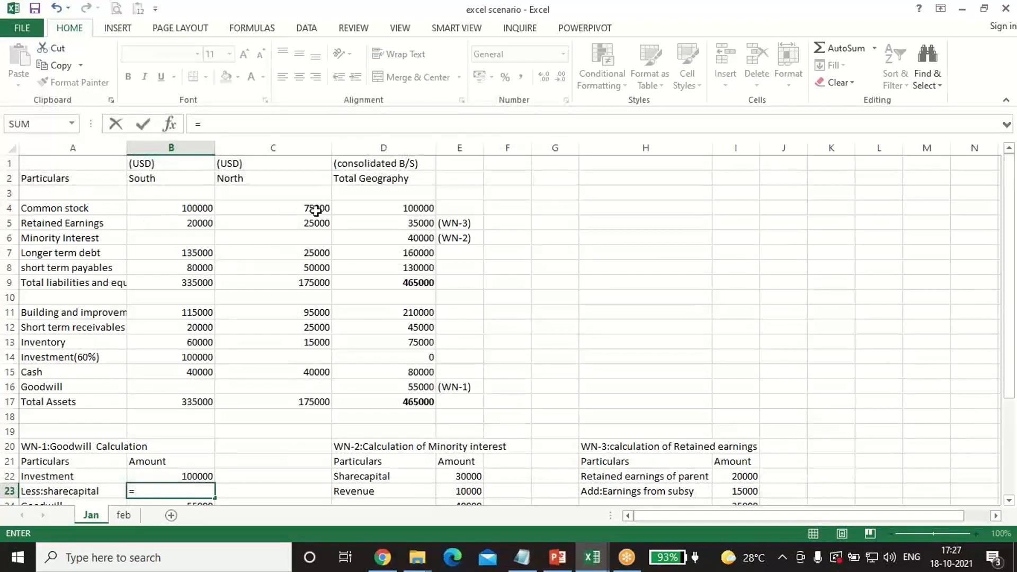
pyautogui.click(298, 211)
pyautogui.write('*')
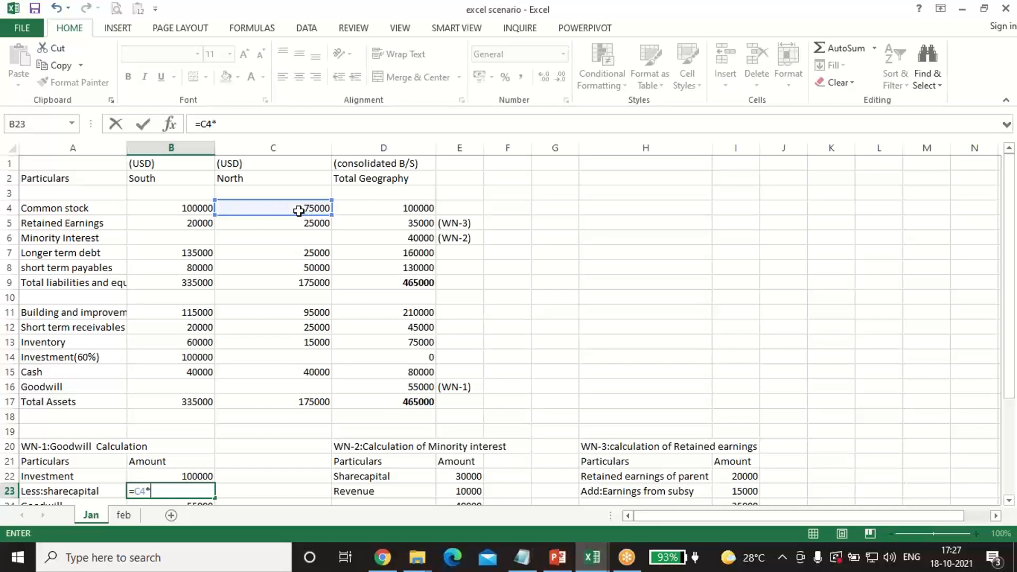
pyautogui.press('Return')
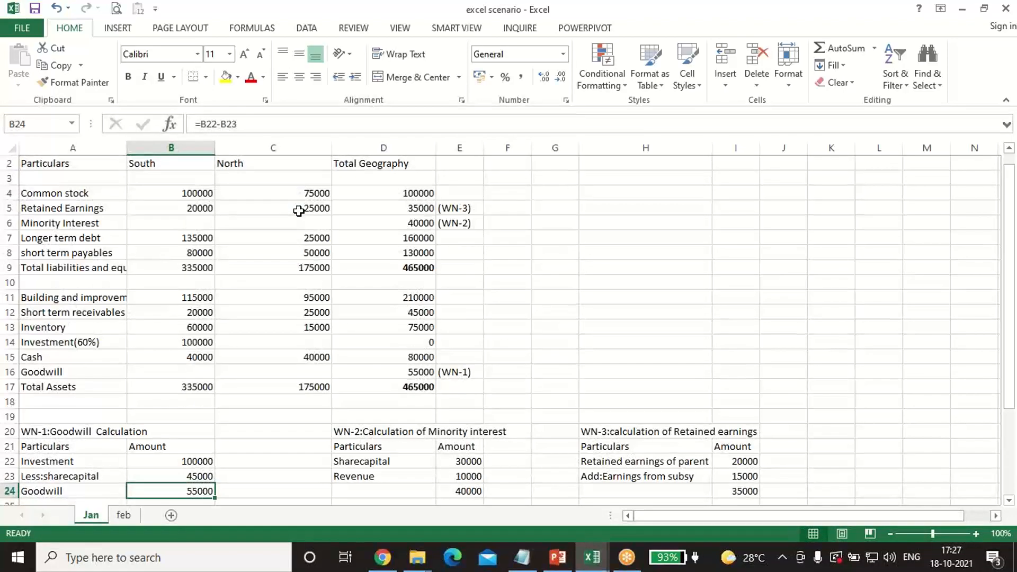
# - Set the WN-2 minority interest share capital in E22 to North's common stock times .4 (=C4*.4)
pyautogui.click(439, 430)
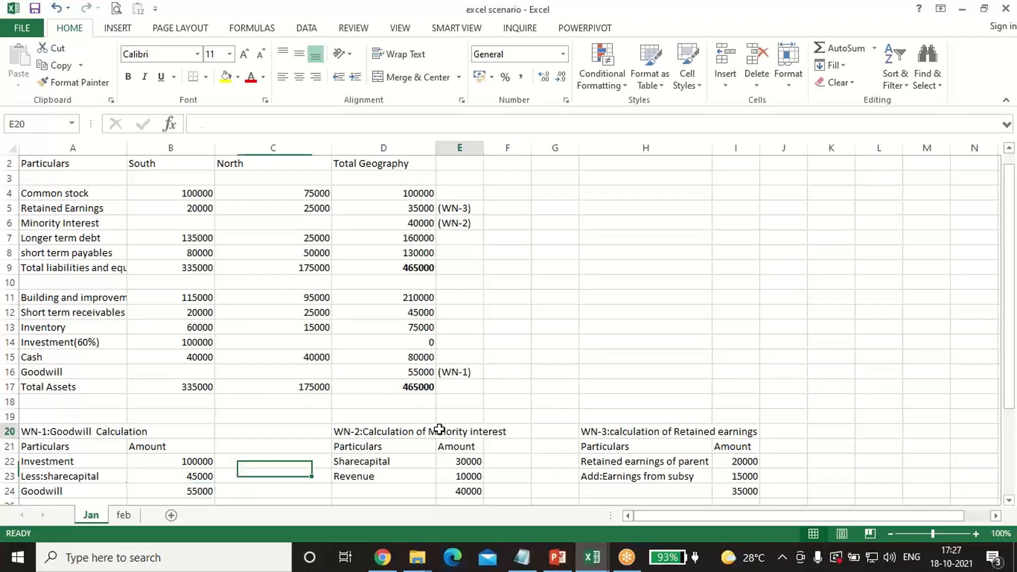
pyautogui.click(471, 460)
pyautogui.write('=')
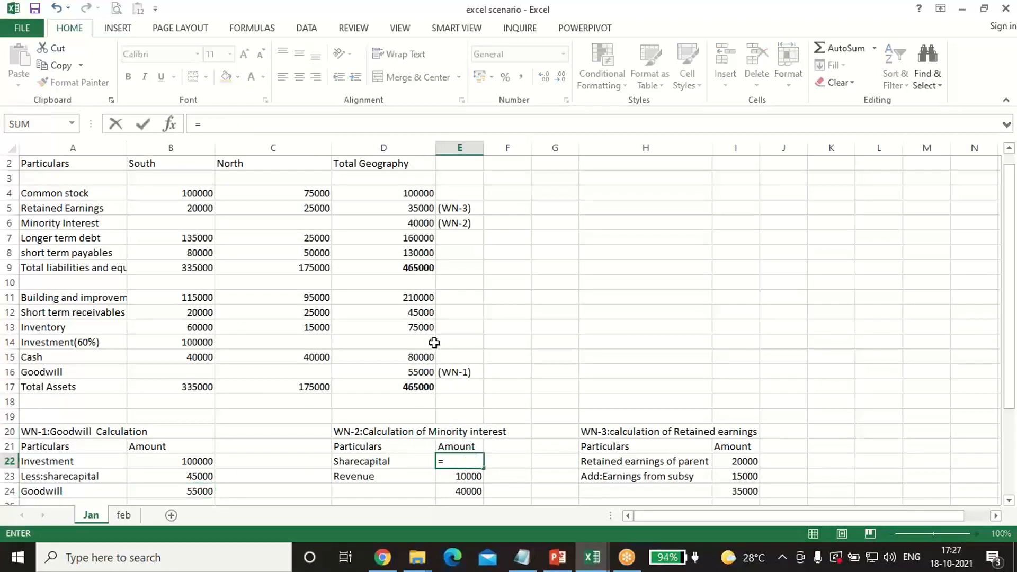
pyautogui.click(312, 193)
pyautogui.write('*')
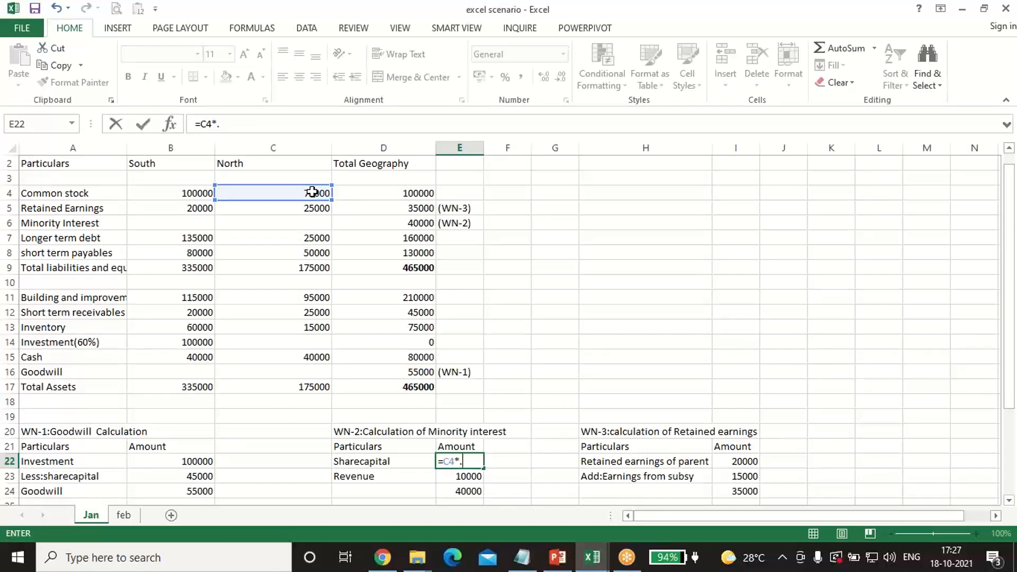
pyautogui.write('.4')
pyautogui.press('Return')
# - Set the WN-2 revenue amount in E23 to North's retained earnings times .4 (=C5*.4)
pyautogui.write('=')
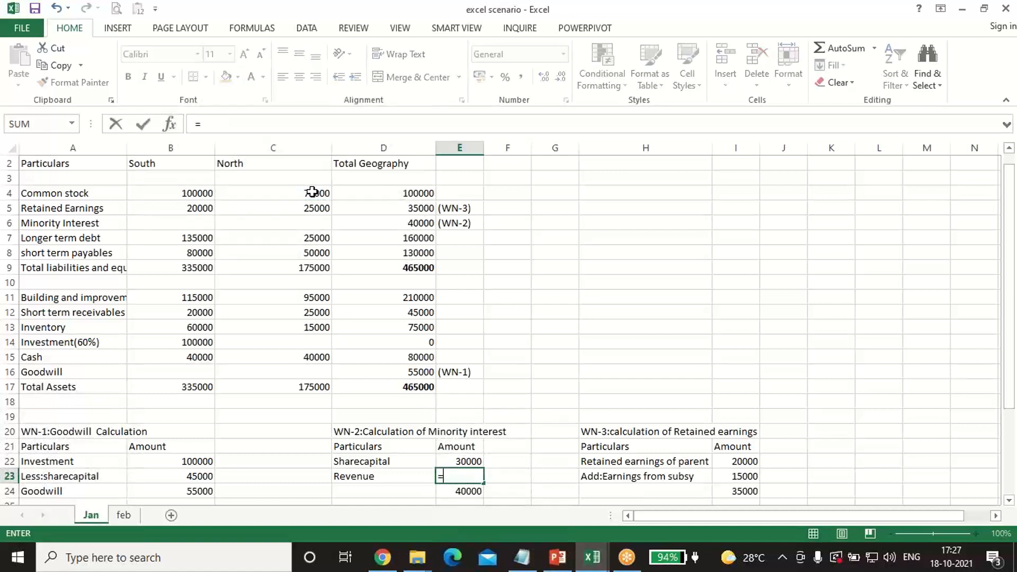
pyautogui.click(304, 208)
pyautogui.write('*')
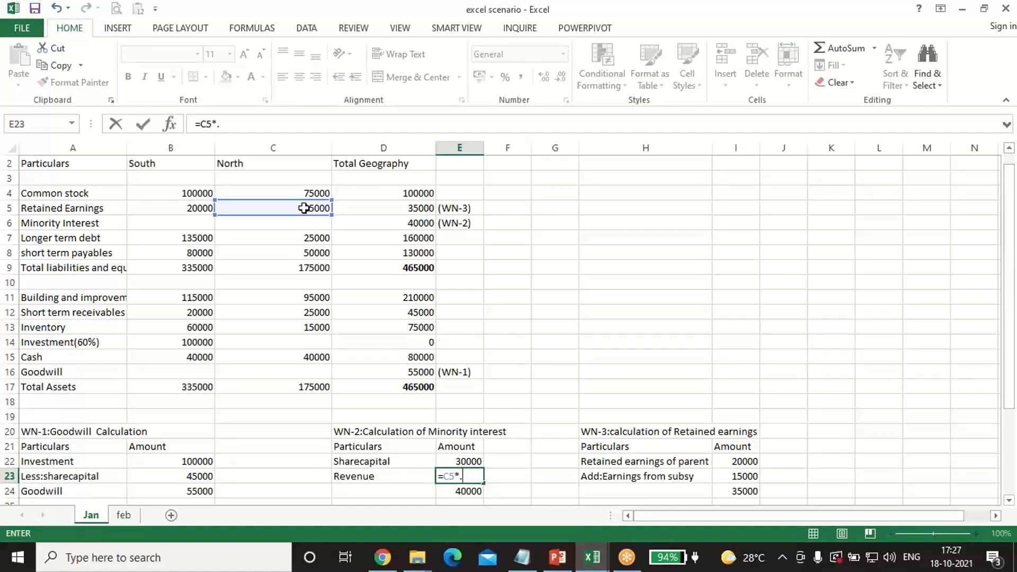
pyautogui.press('Return')
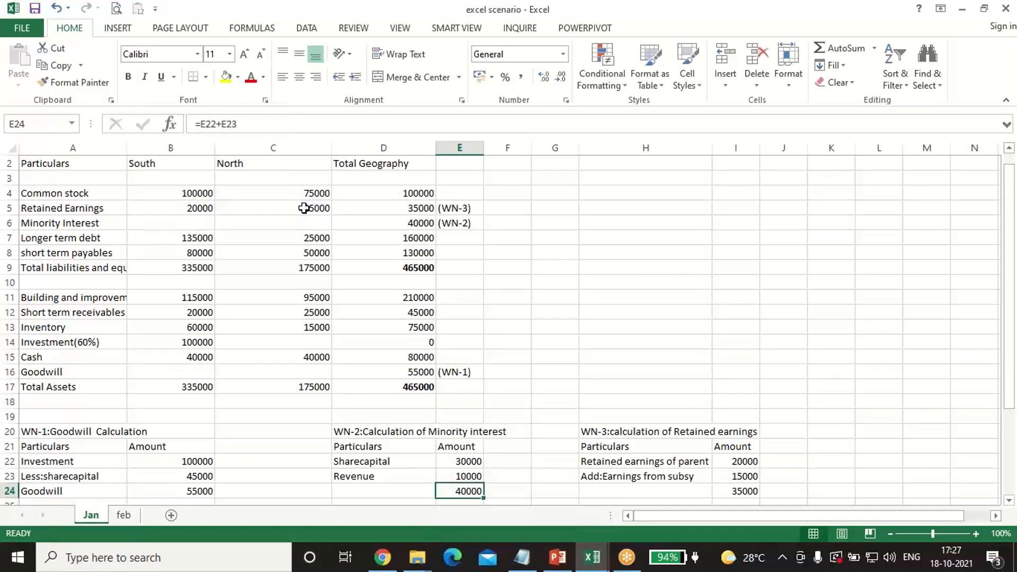
# - In WN-3, link the parent's retained earnings to South's figure (=B5) and calculate the subsidiary's earnings as North's retained earnings times 0.6 (=C5*0.6)
pyautogui.click(743, 462)
pyautogui.write('=')
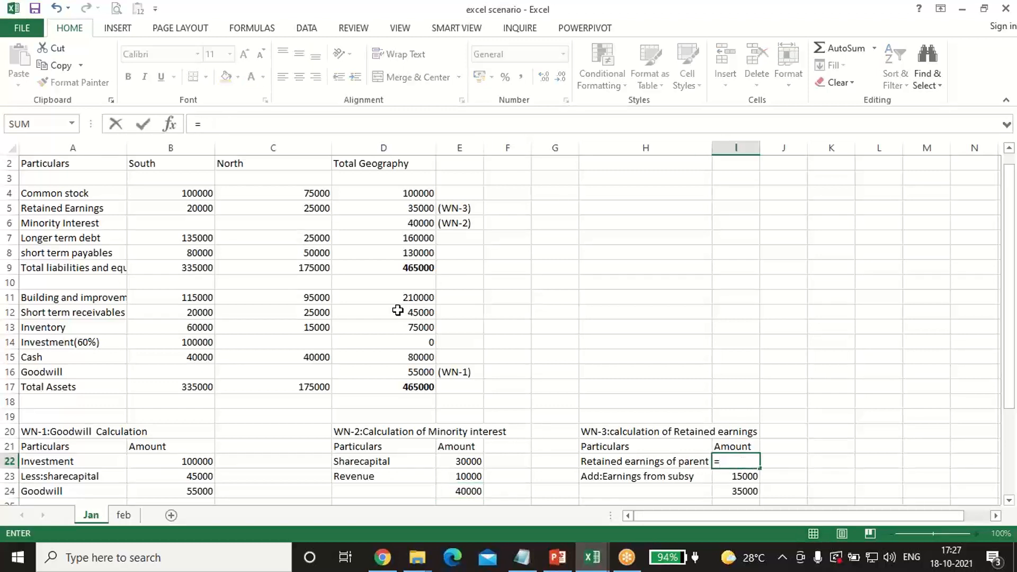
pyautogui.click(176, 206)
pyautogui.press('Return')
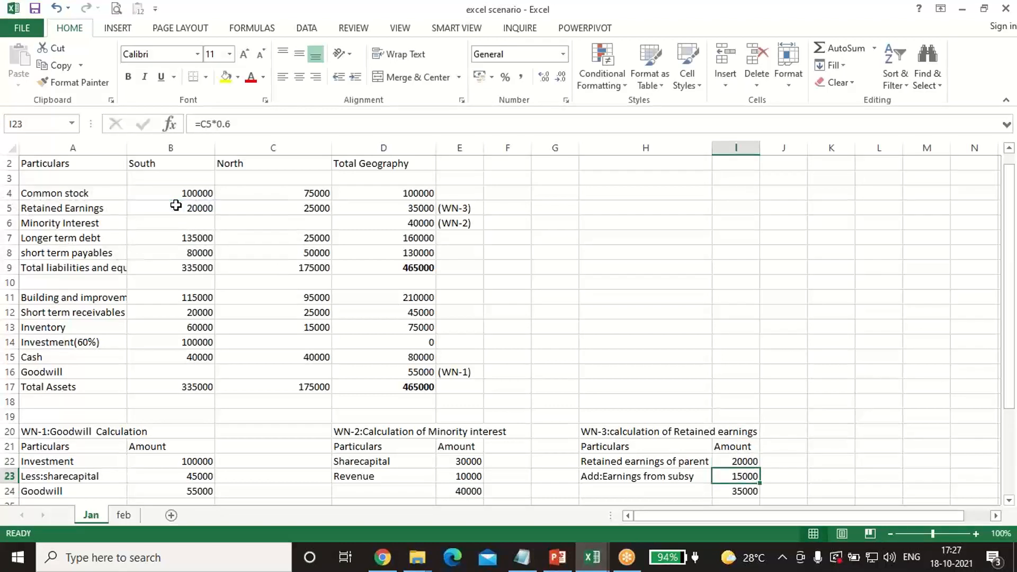
pyautogui.write('=')
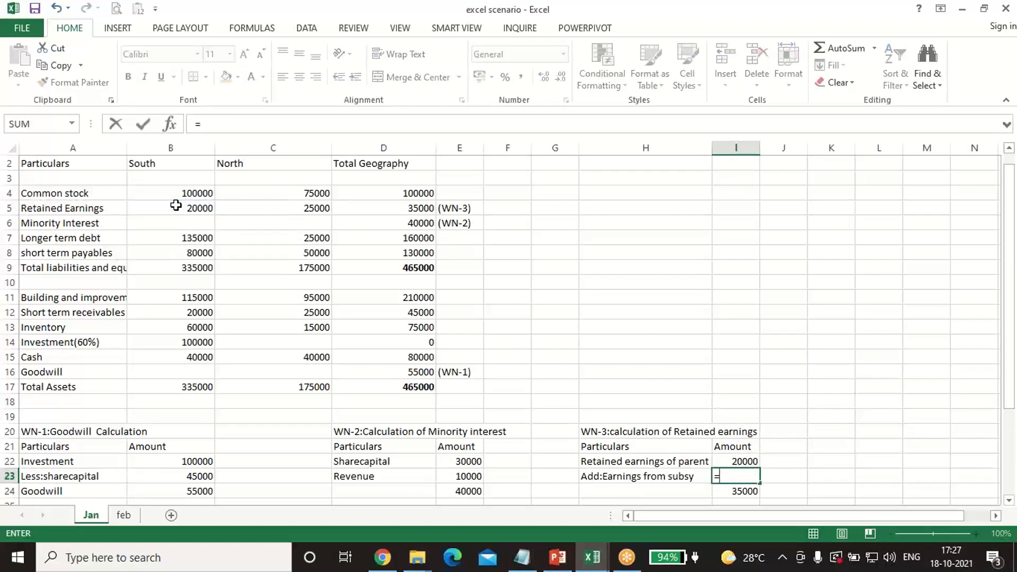
pyautogui.click(275, 206)
pyautogui.write('*')
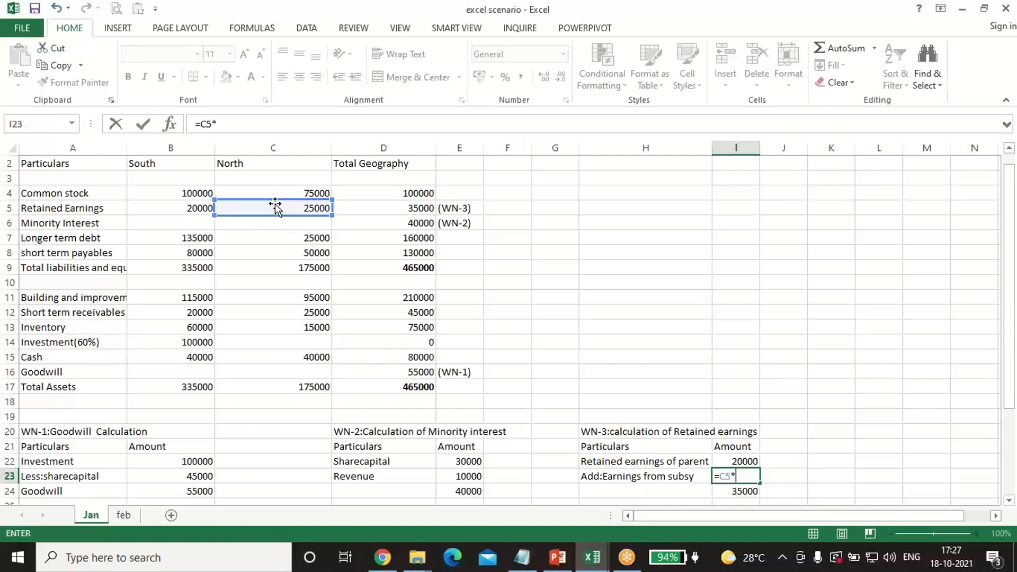
pyautogui.press('Return')
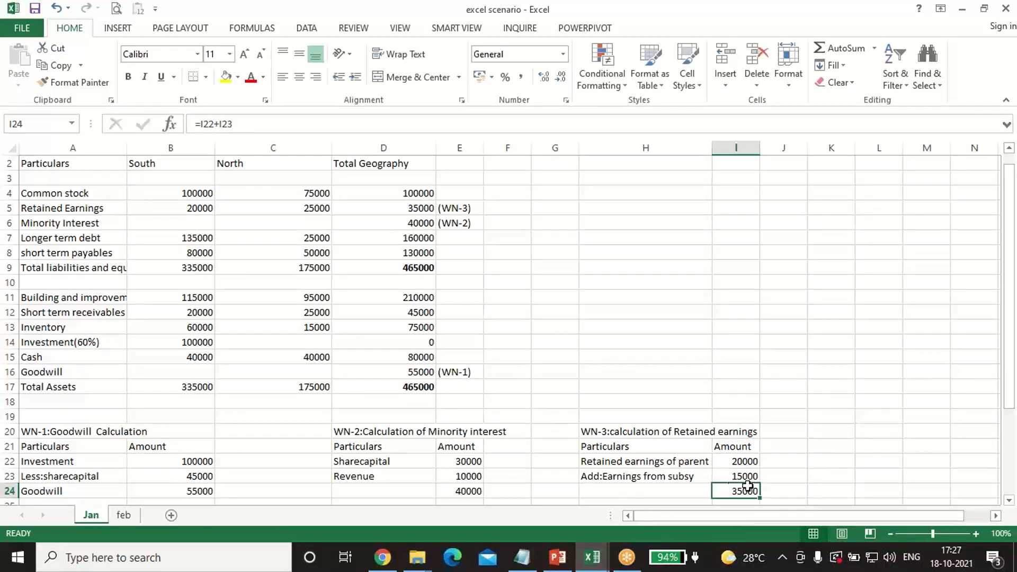
# - Review the WN-3 retained earnings formulas, the consolidated common stock formula and its South source, and the WN-2 total
pyautogui.click(728, 463)
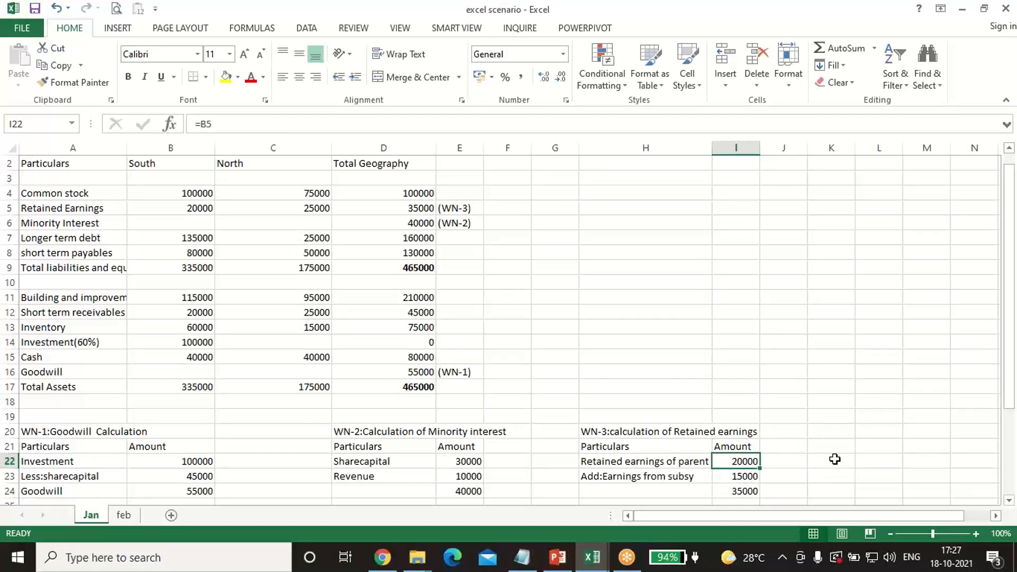
pyautogui.click(735, 476)
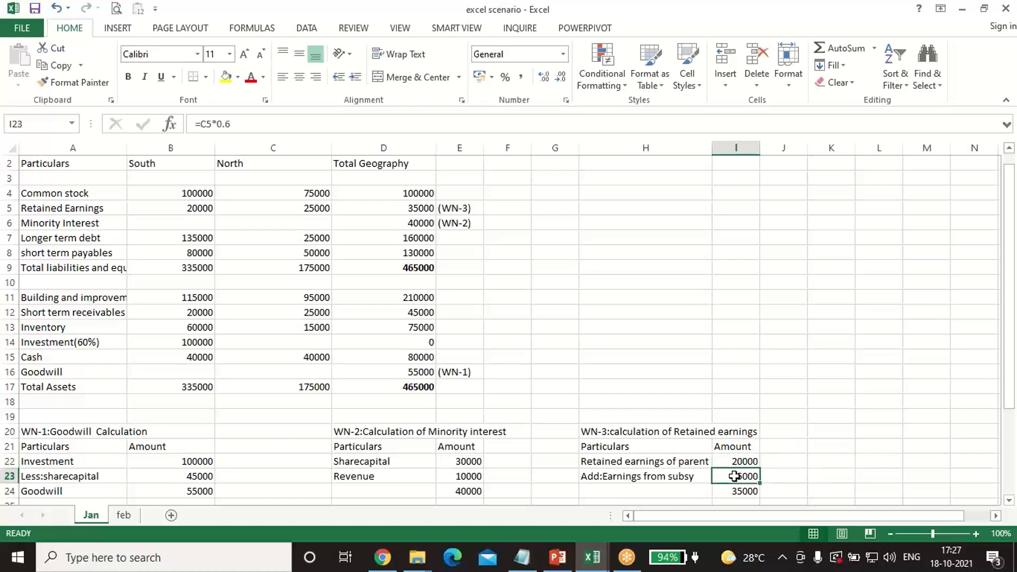
pyautogui.click(747, 492)
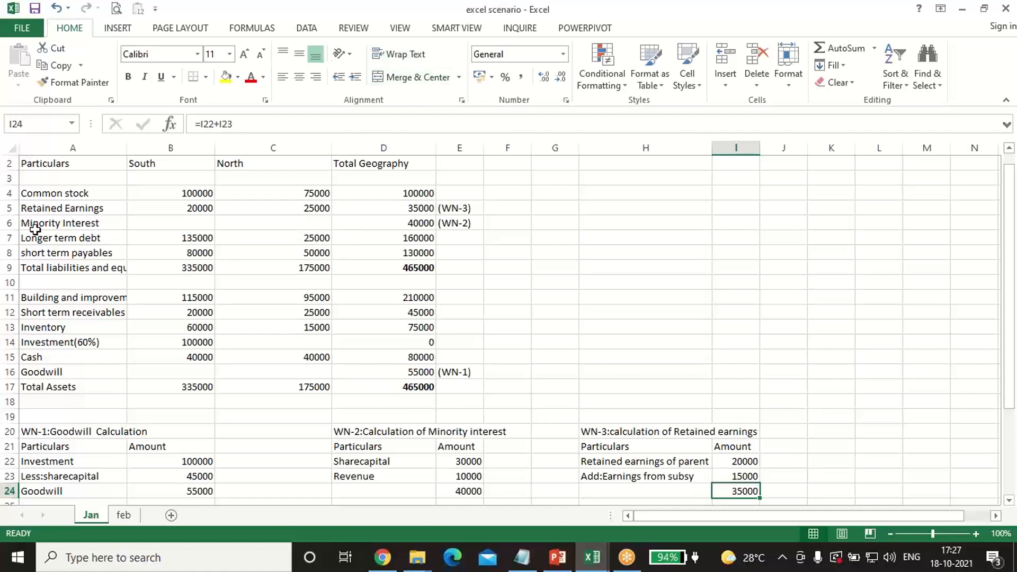
pyautogui.click(137, 195)
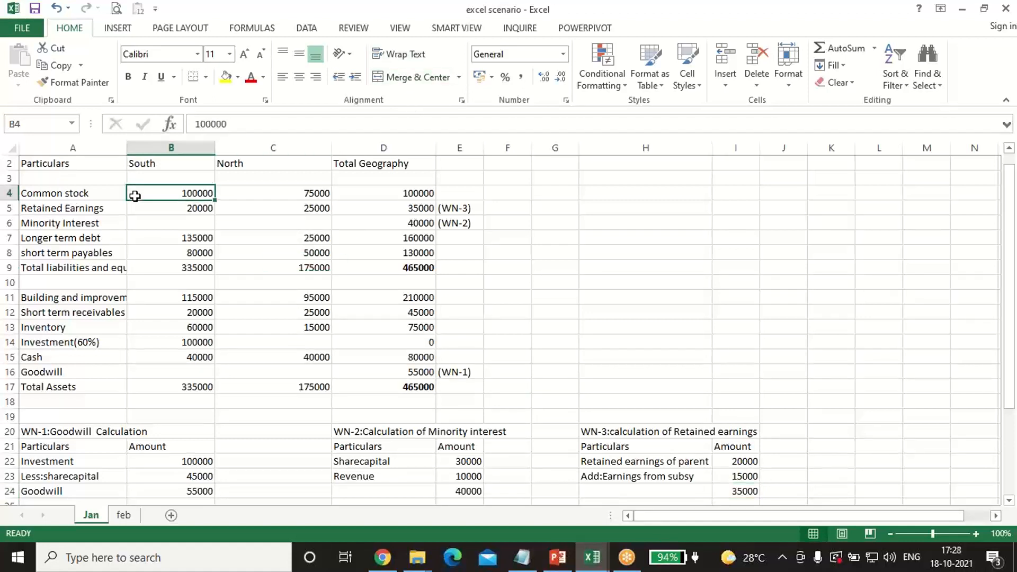
pyautogui.click(434, 195)
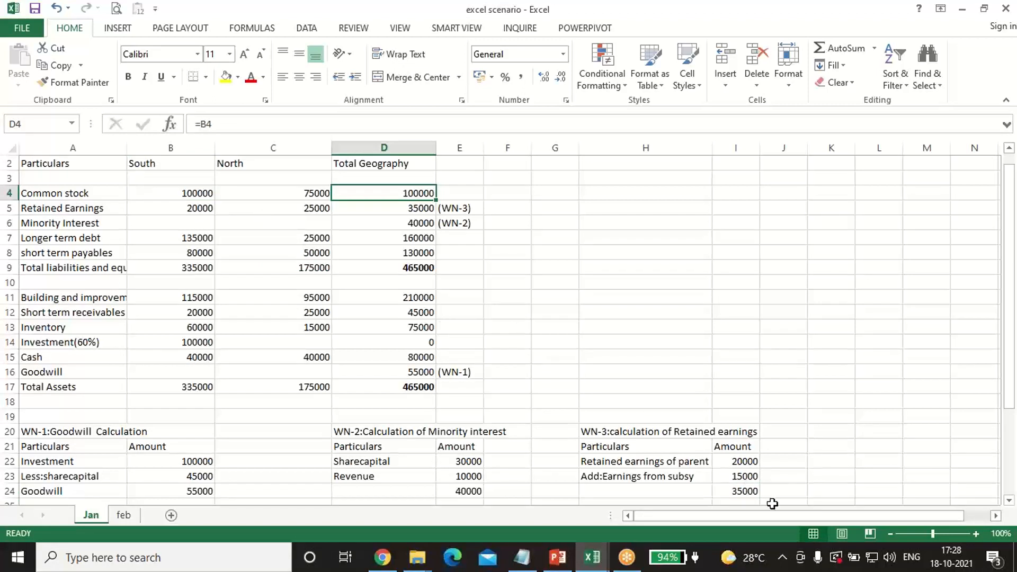
pyautogui.click(740, 488)
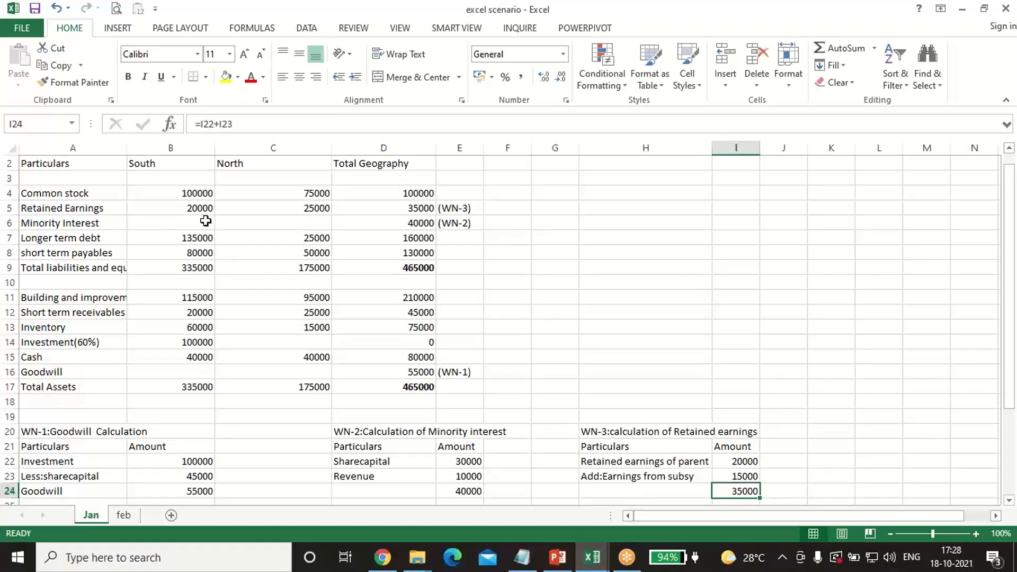
pyautogui.click(457, 488)
# - Enter the consolidated longer term debt in D7 as the sum of South and North (=B7+C7)
pyautogui.click(405, 234)
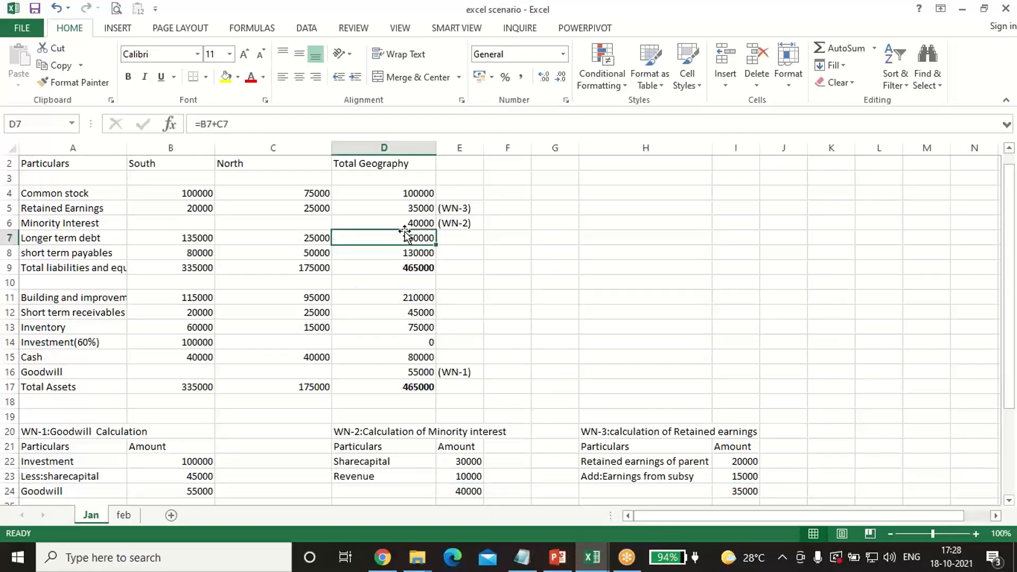
pyautogui.write('=')
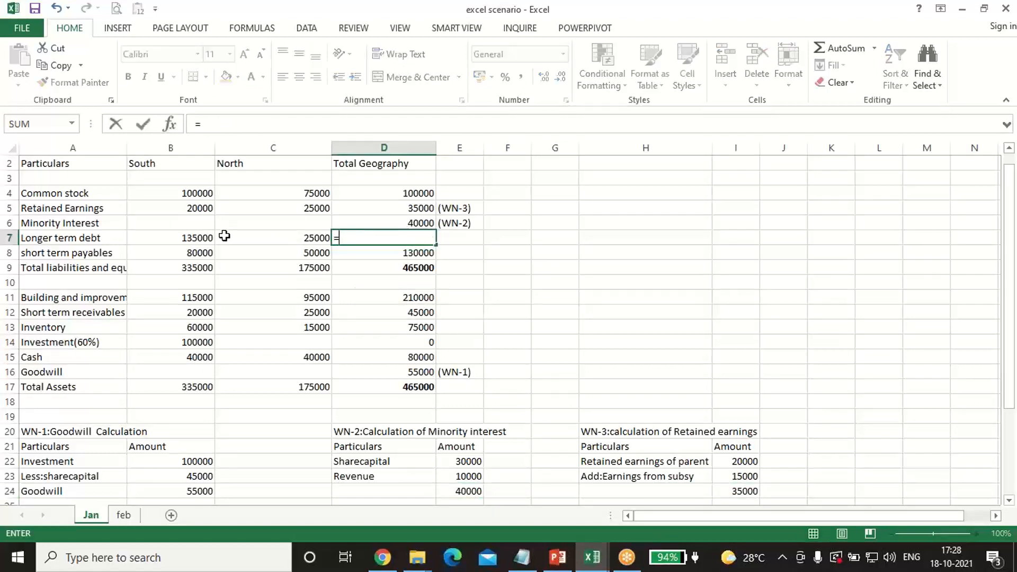
pyautogui.press('Left')
pyautogui.press('Left')
pyautogui.write('+')
pyautogui.press('Left')
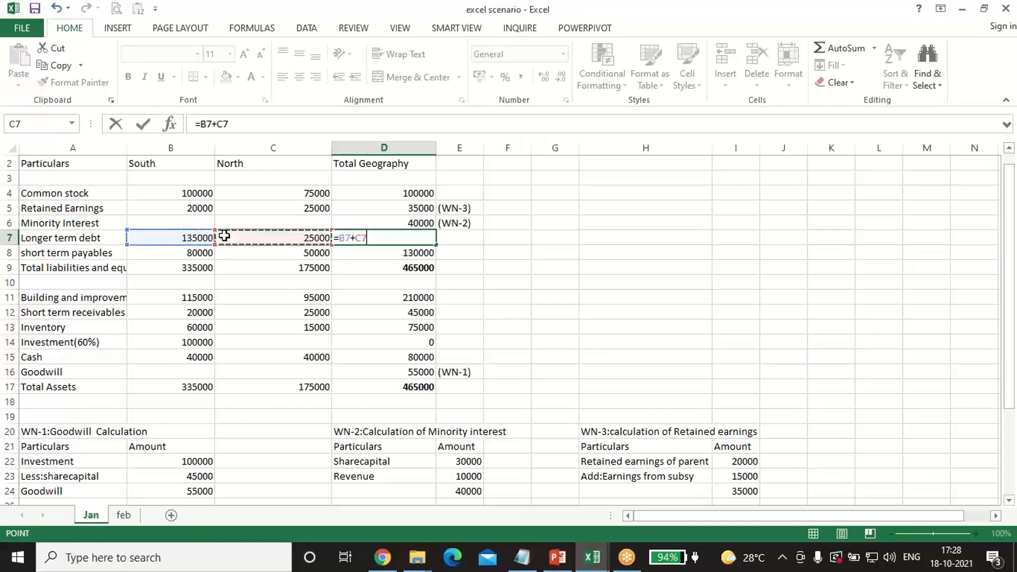
pyautogui.press('Return')
# - Enter the consolidated short term payables in D8 as the sum of South and North (=B8+C8)
pyautogui.write('=')
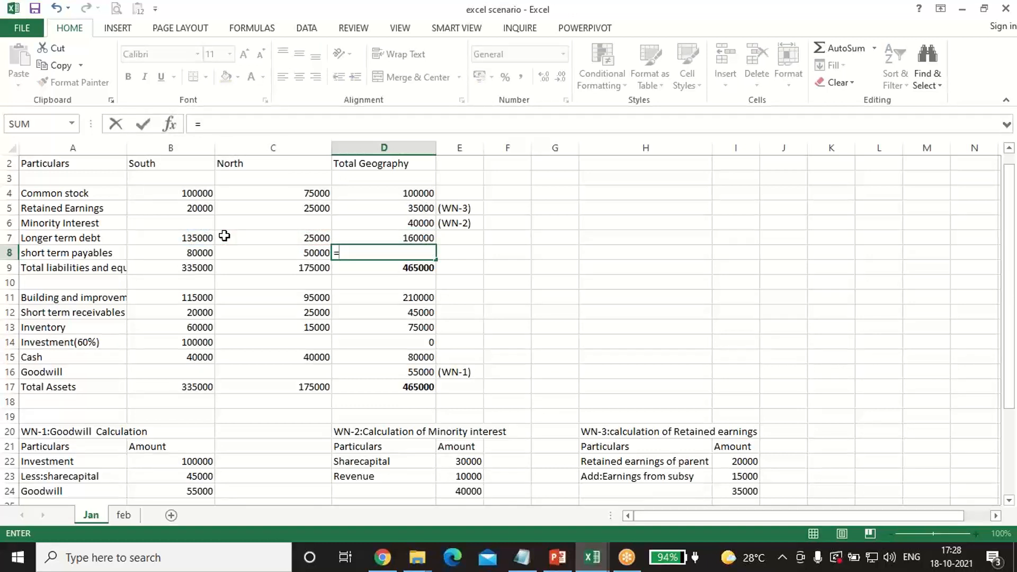
pyautogui.press('Left')
pyautogui.press('Left')
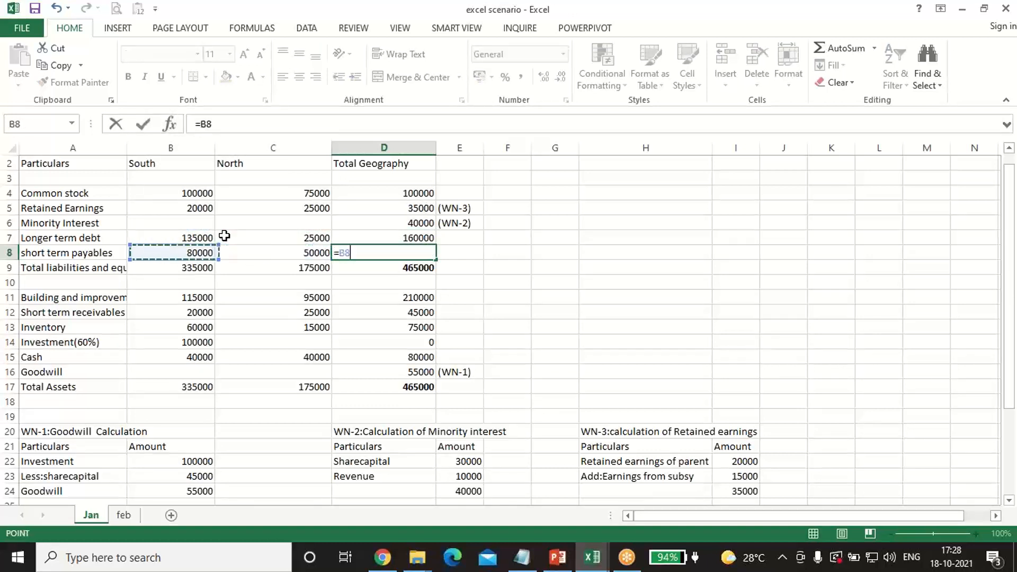
pyautogui.write('+')
pyautogui.press('Left')
pyautogui.press('Return')
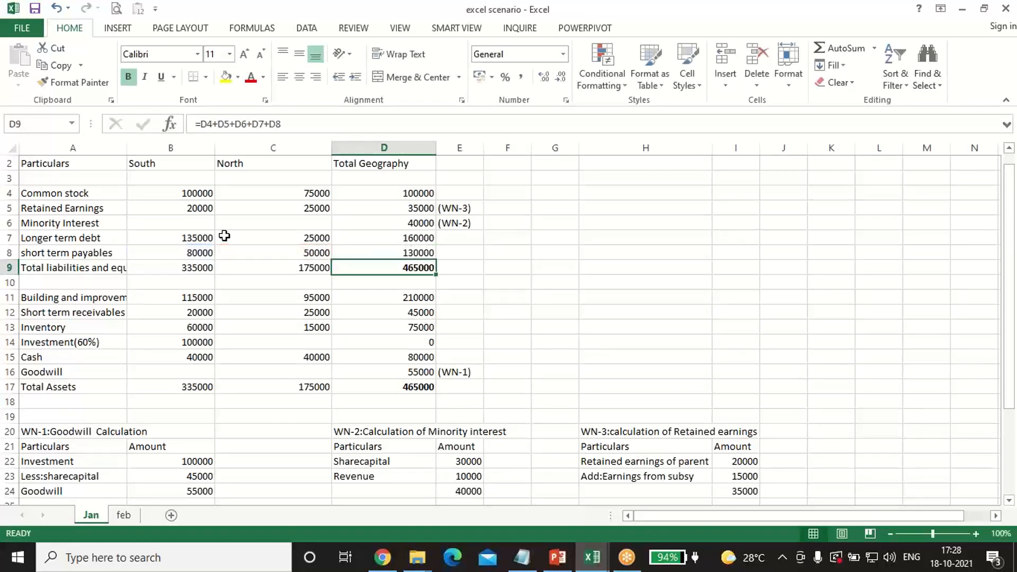
# - Enter the consolidated building and improvements amount in D11 as the sum of South and North (=B11+C11)
pyautogui.press('Down')
pyautogui.press('Down')
pyautogui.write('=')
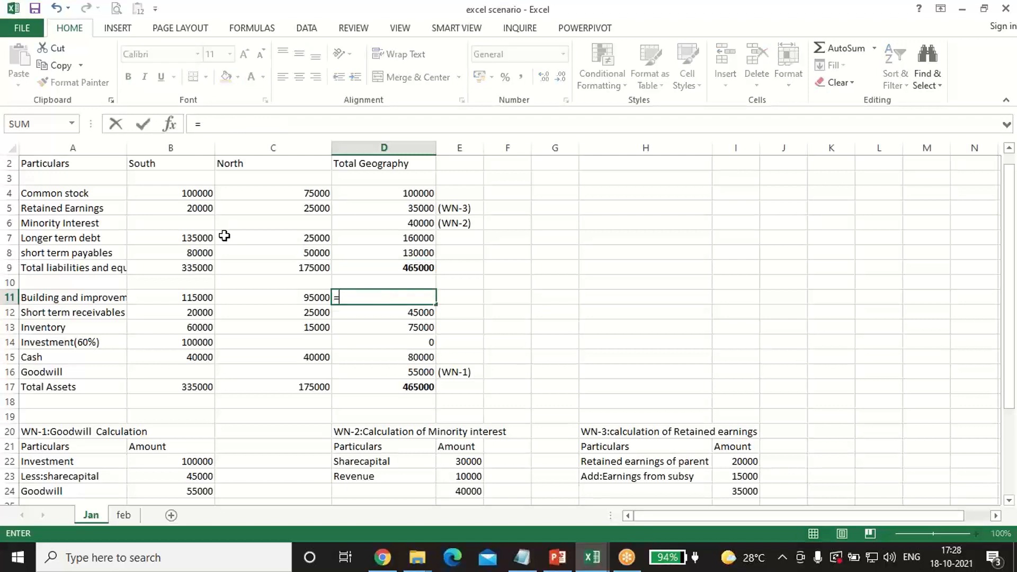
pyautogui.press('Left')
pyautogui.press('Left')
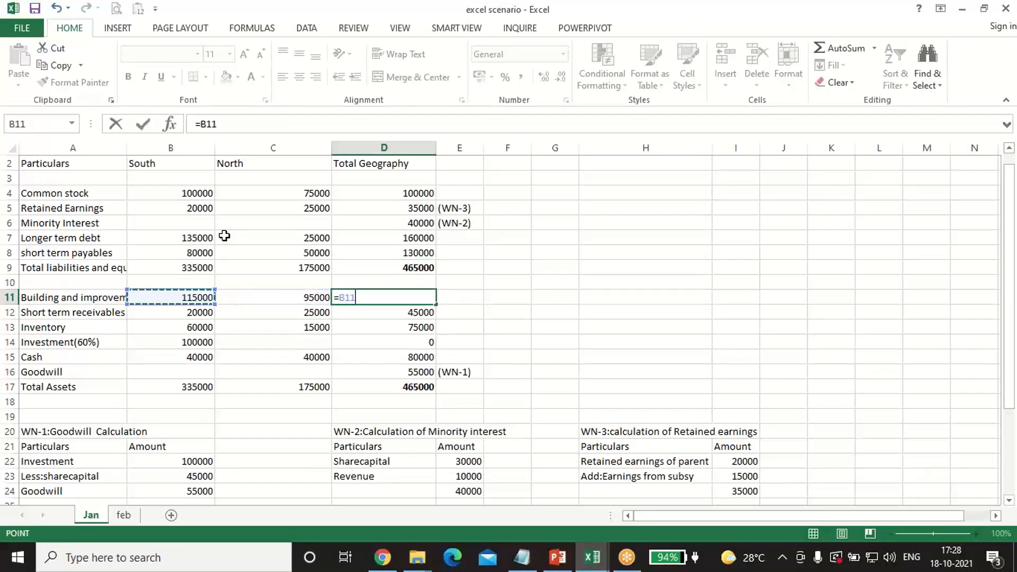
pyautogui.write('+')
pyautogui.press('Left')
pyautogui.press('Return')
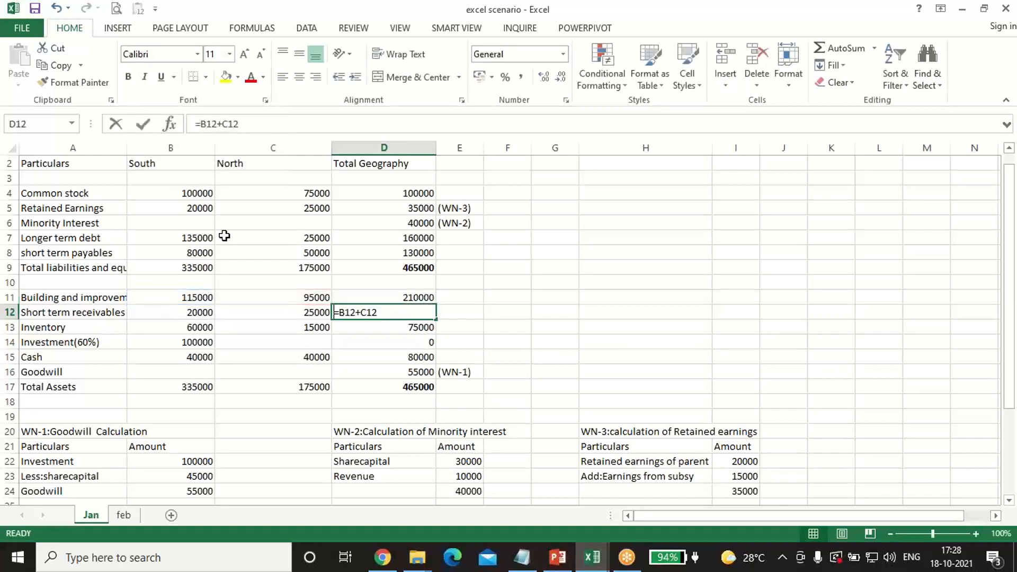
# - Enter the consolidated short term receivables in D12 as the sum of South and North (=B12+C12)
pyautogui.write('=')
pyautogui.press('Left')
pyautogui.press('Left')
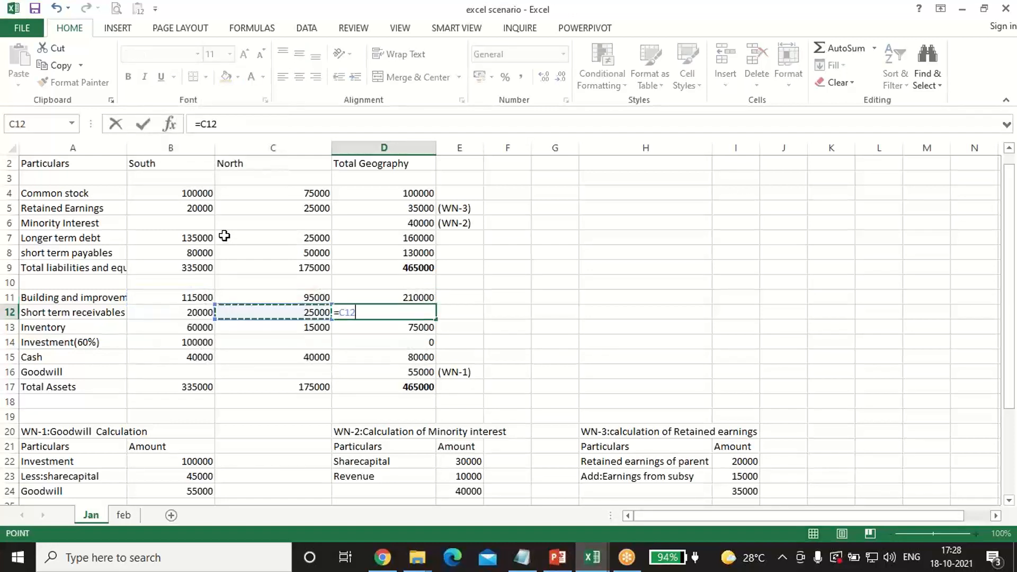
pyautogui.write('+')
pyautogui.press('Left')
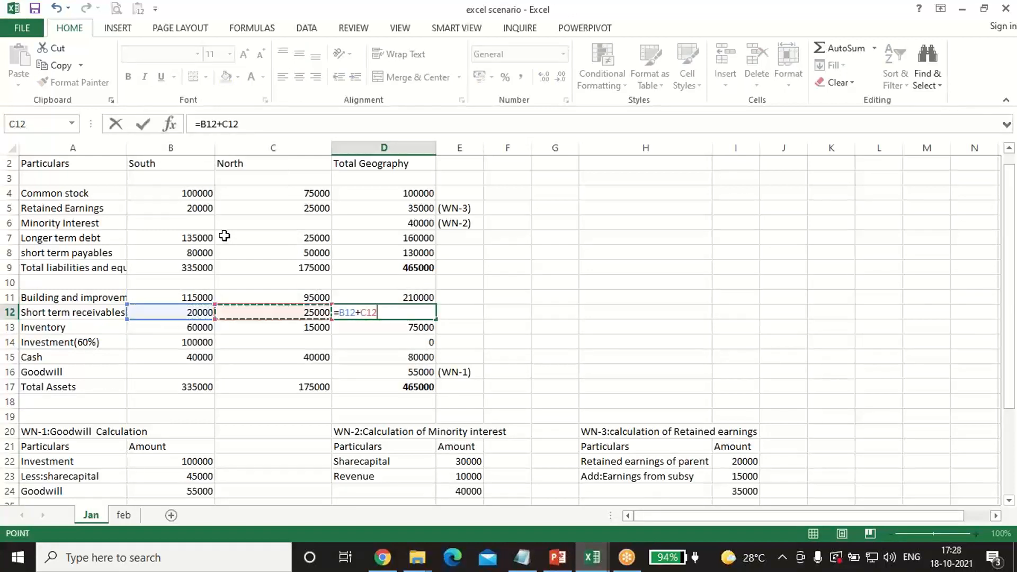
pyautogui.press('Return')
# - Enter the consolidated inventory in D13 as the sum of South and North (=B13+C13)
pyautogui.write('=')
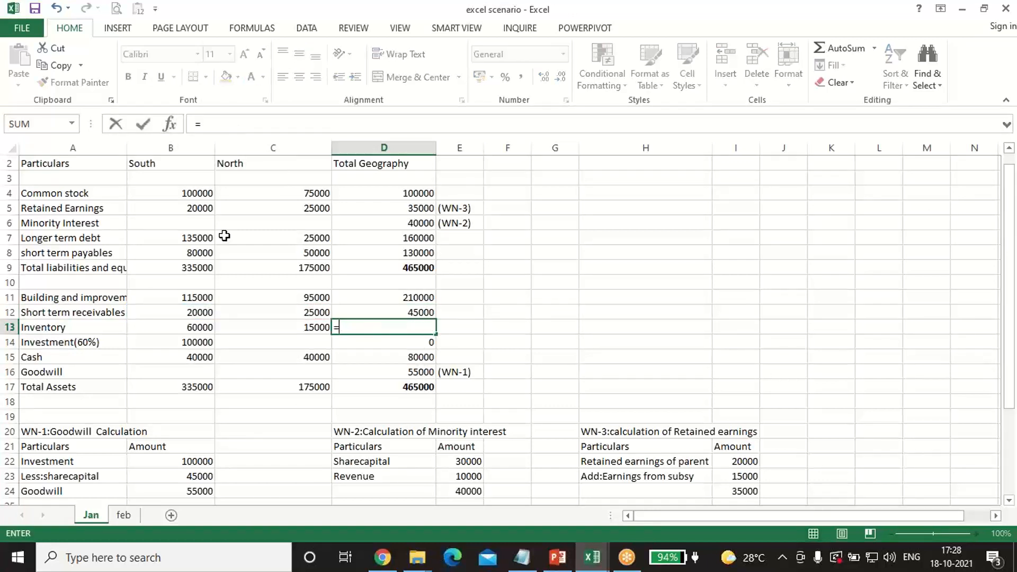
pyautogui.press('Left')
pyautogui.press('Left')
pyautogui.write('+')
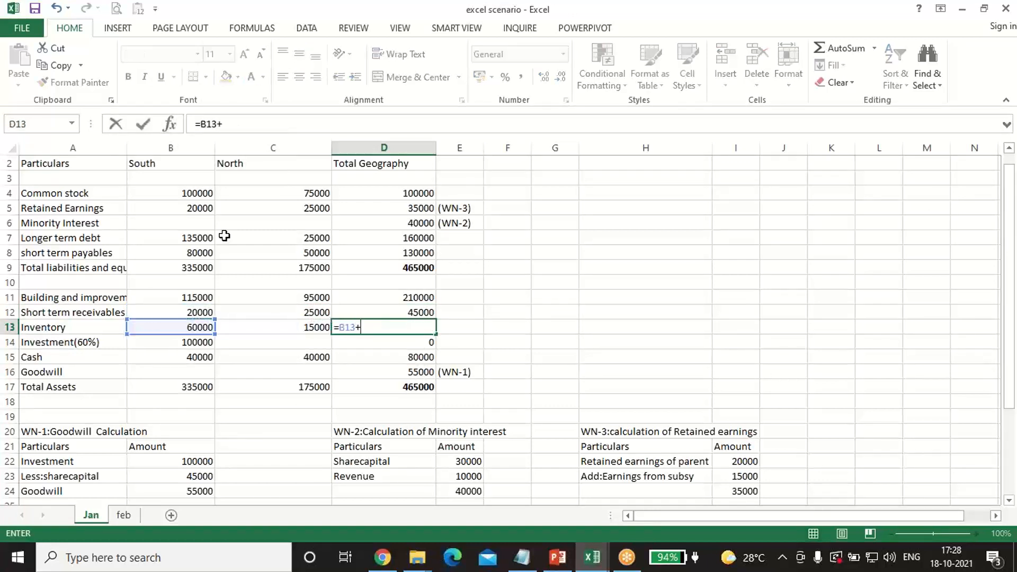
pyautogui.press('Left')
pyautogui.press('Return')
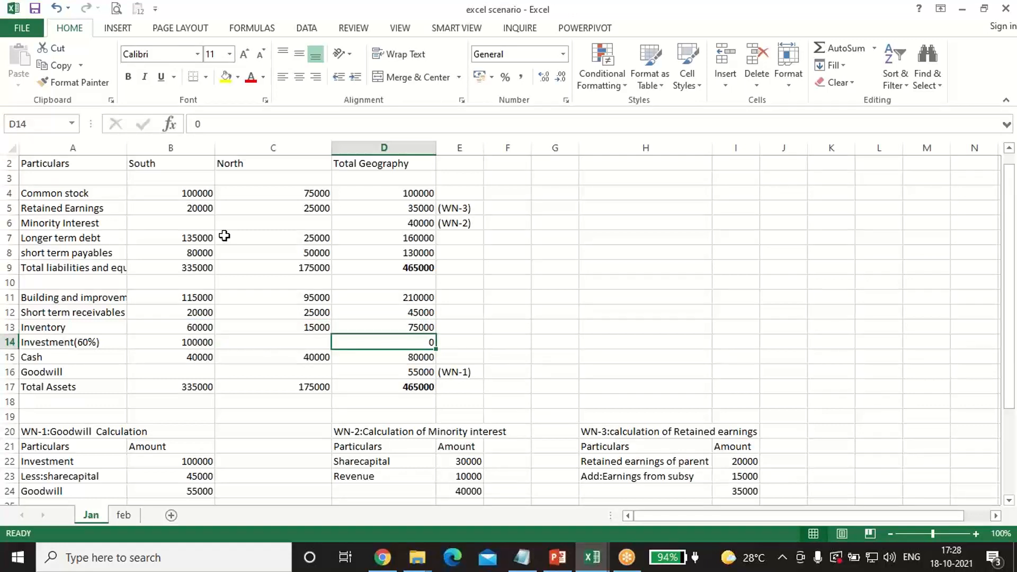
# - Enter the consolidated cash in D15 as the sum of South and North (=B15+C15)
pyautogui.press('Down')
pyautogui.write('=')
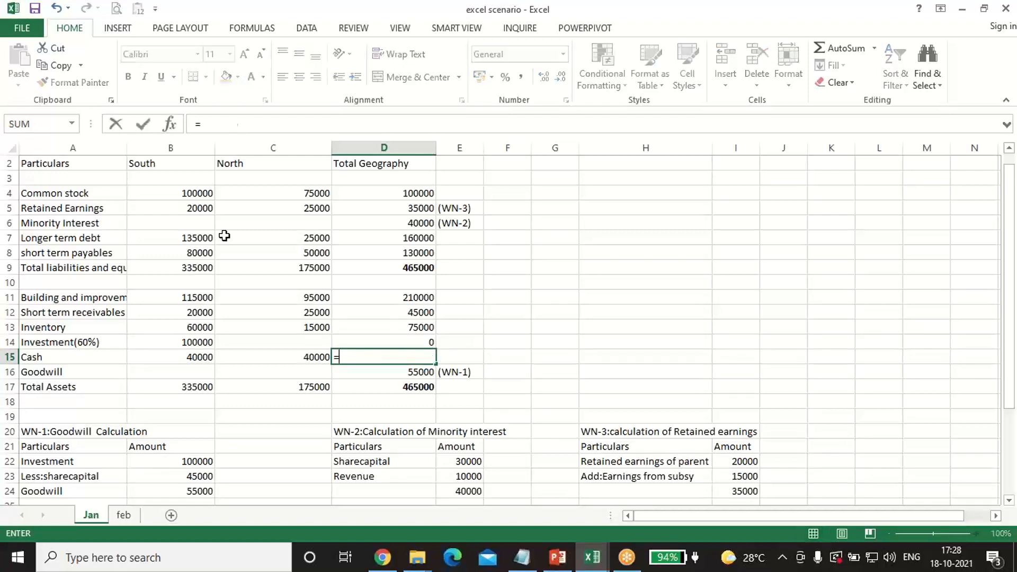
pyautogui.press('Left')
pyautogui.press('Left')
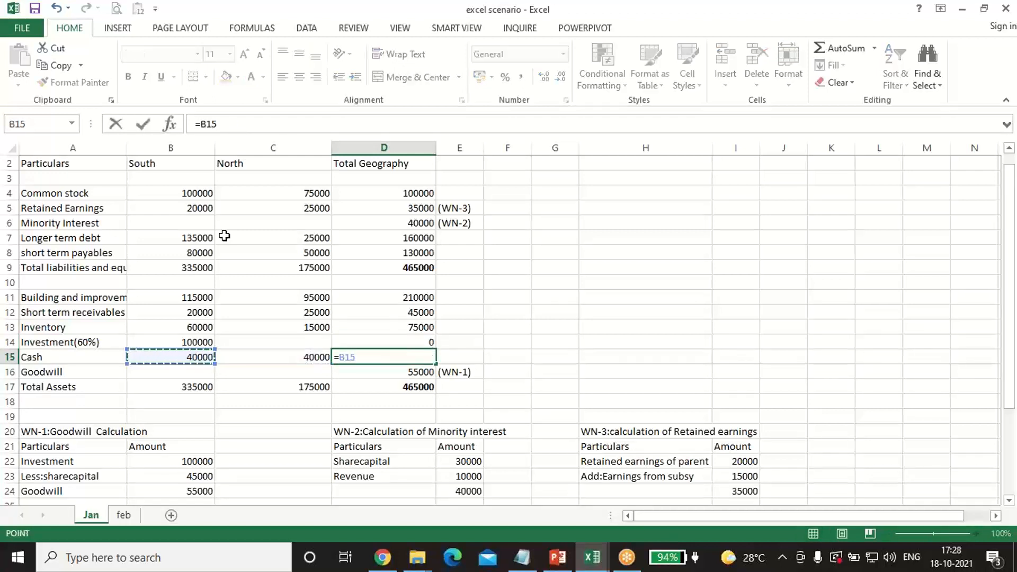
pyautogui.write('+')
pyautogui.press('Left')
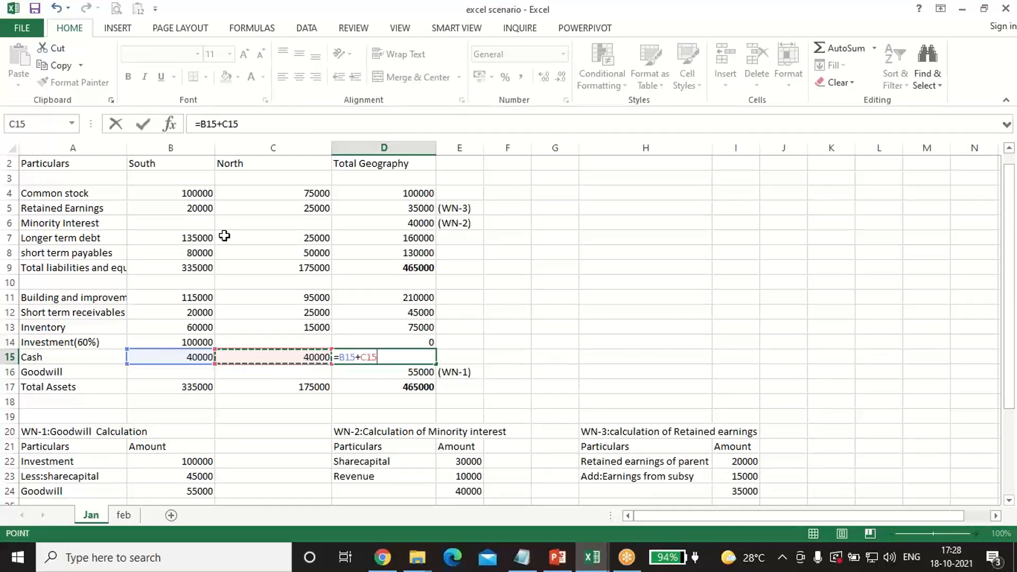
pyautogui.press('Return')
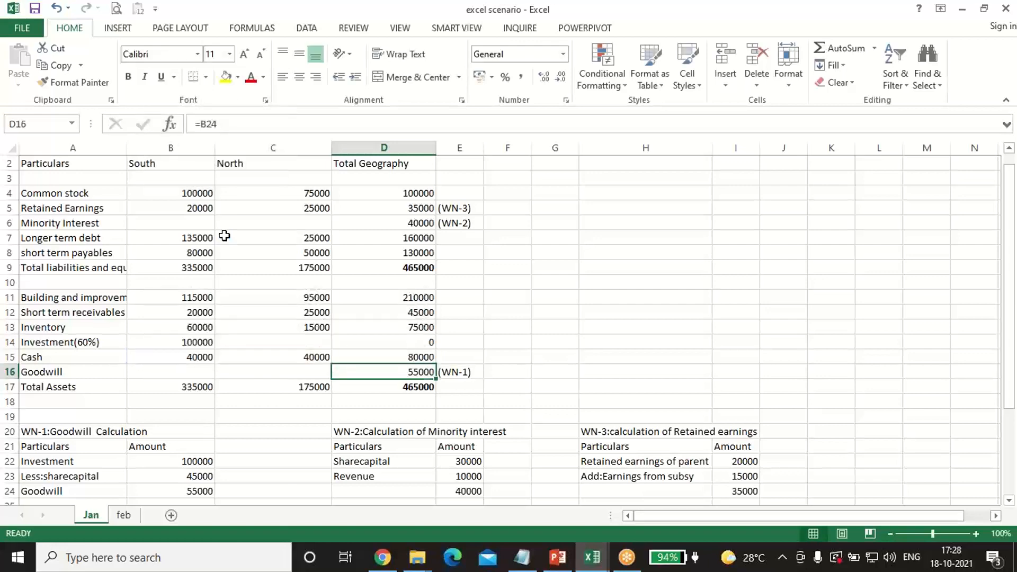
# - Review the WN-1 goodwill formula, the consolidated goodwill cell and the consolidated total assets formula on the Jan sheet
pyautogui.scroll(-1, 206, 291)
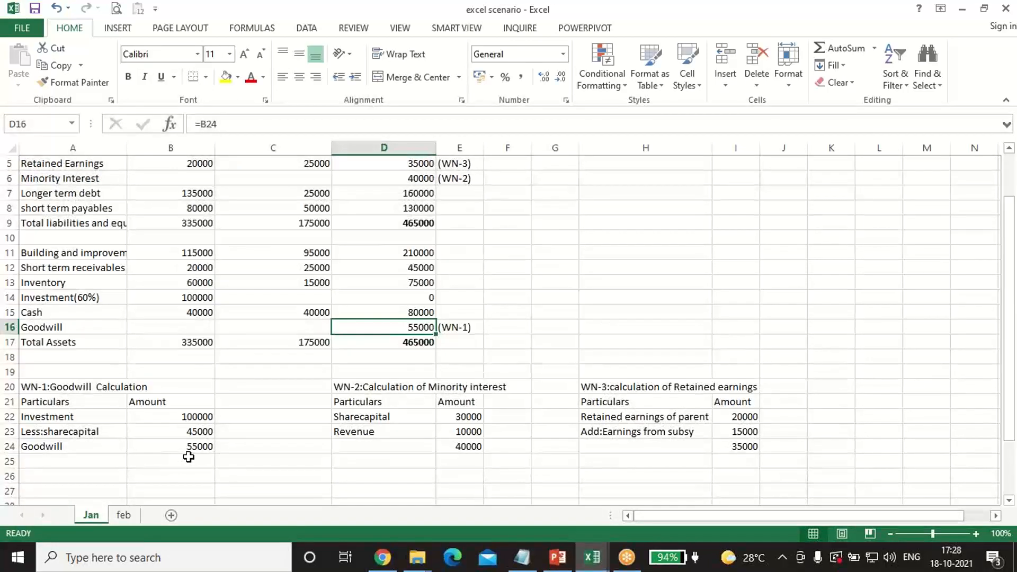
pyautogui.click(193, 449)
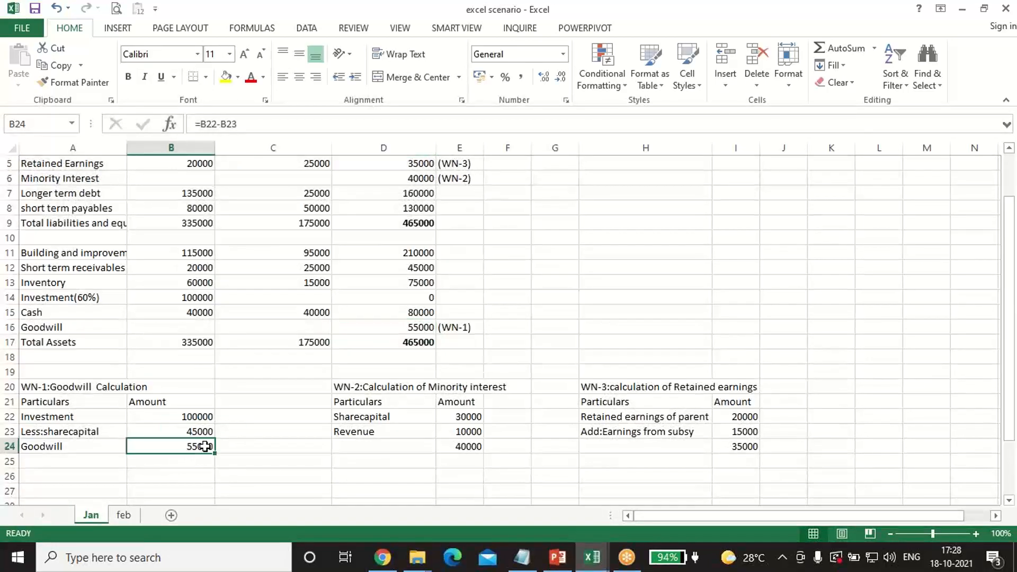
pyautogui.click(423, 328)
pyautogui.click(417, 341)
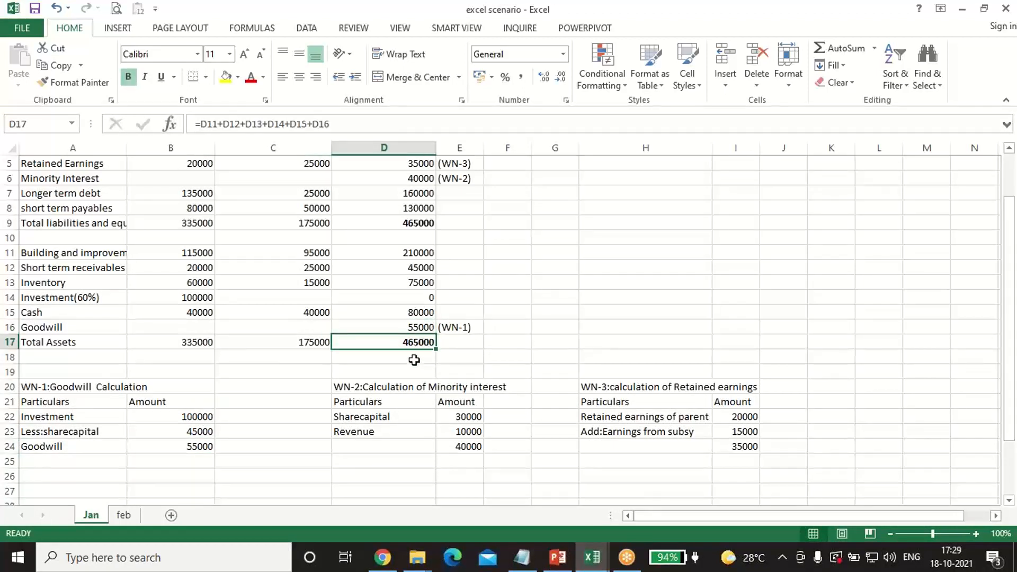
pyautogui.scroll(2, 407, 394)
# - Examine the feb sheet's balance sheet items from common stock to cash, including South's 10% investment
pyautogui.click(123, 516)
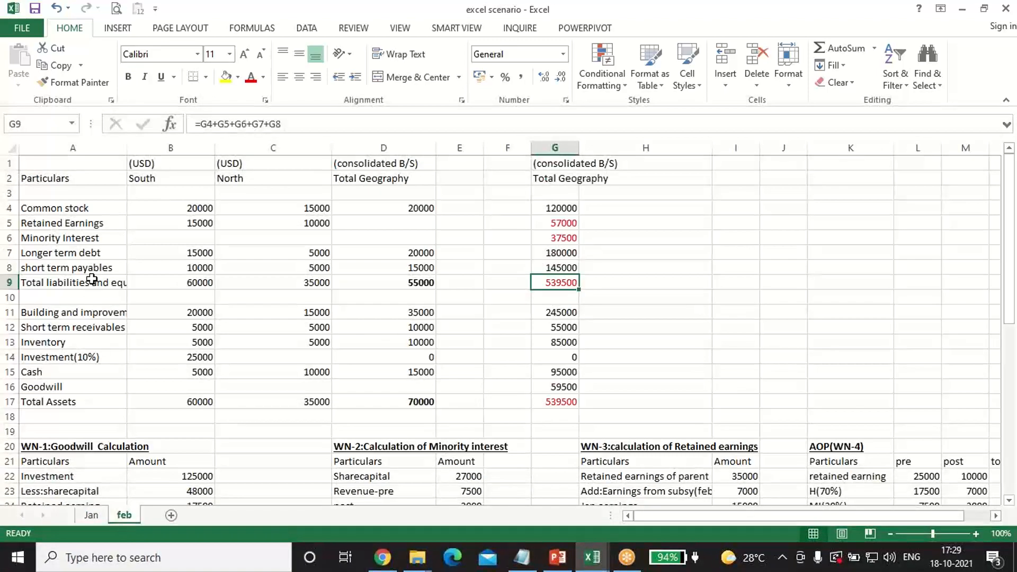
pyautogui.click(85, 355)
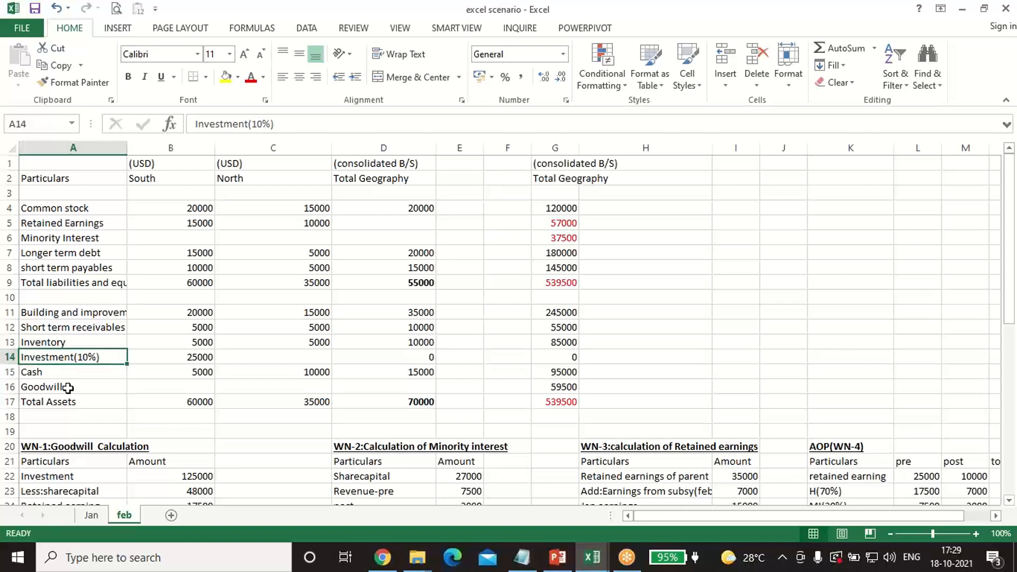
pyautogui.click(178, 212)
pyautogui.click(110, 207)
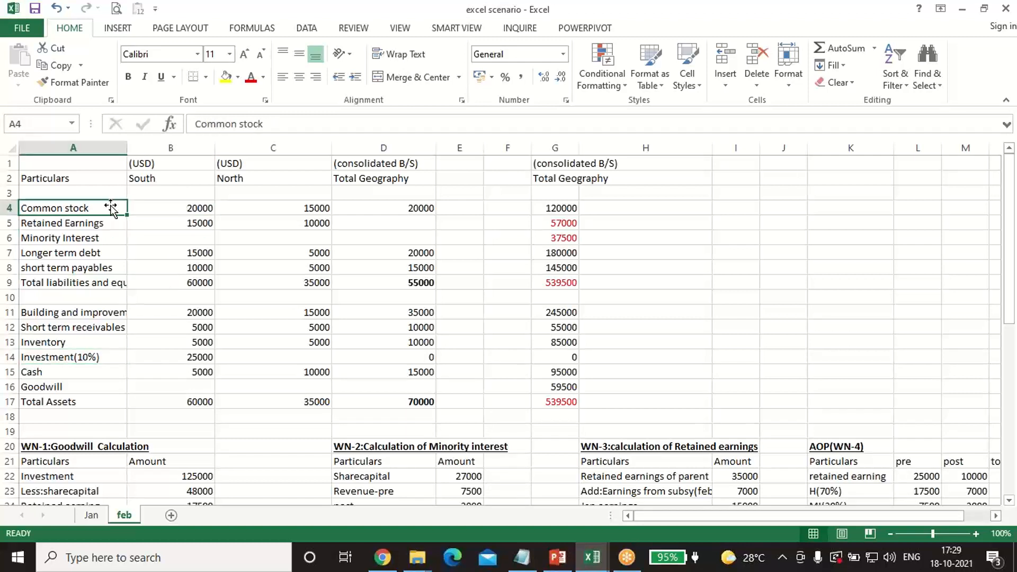
pyautogui.click(111, 221)
pyautogui.click(92, 253)
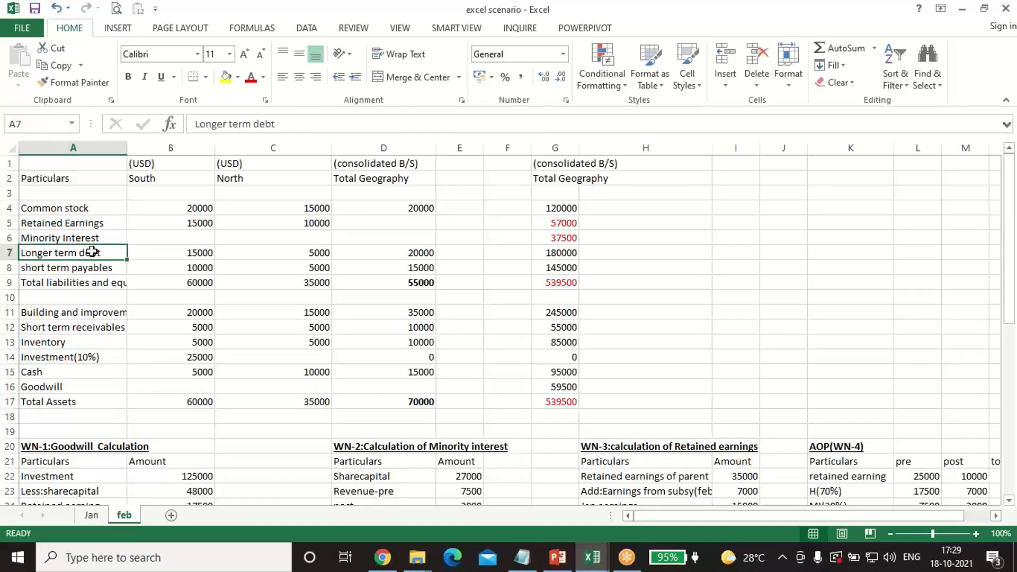
pyautogui.click(93, 266)
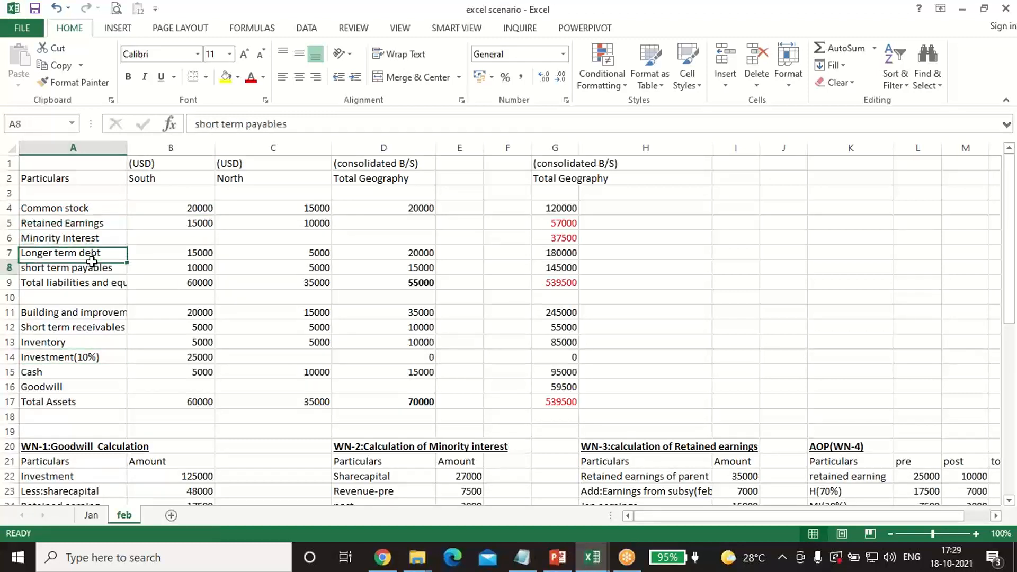
pyautogui.click(103, 314)
pyautogui.click(102, 328)
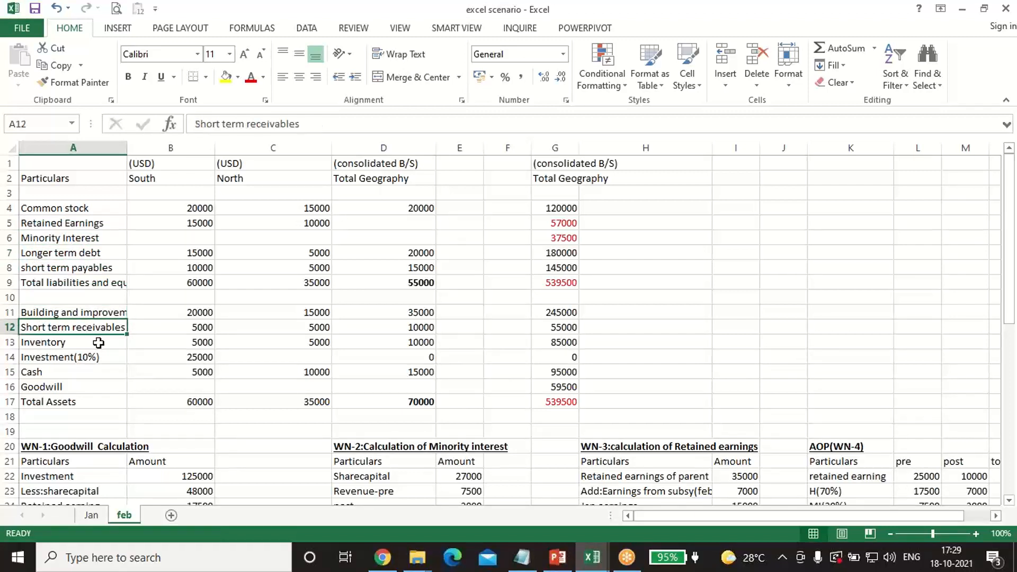
pyautogui.click(99, 343)
pyautogui.click(85, 360)
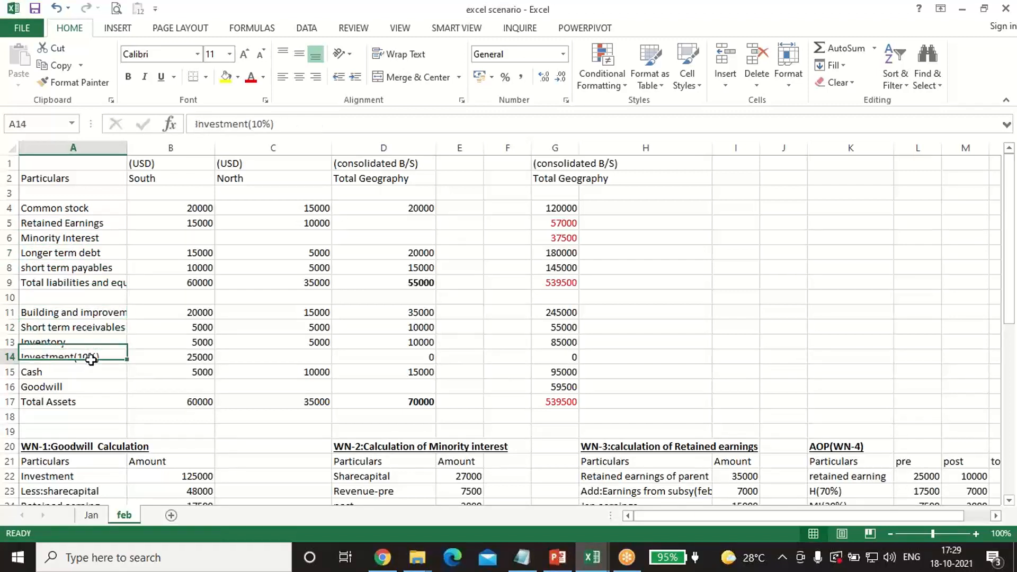
pyautogui.click(200, 359)
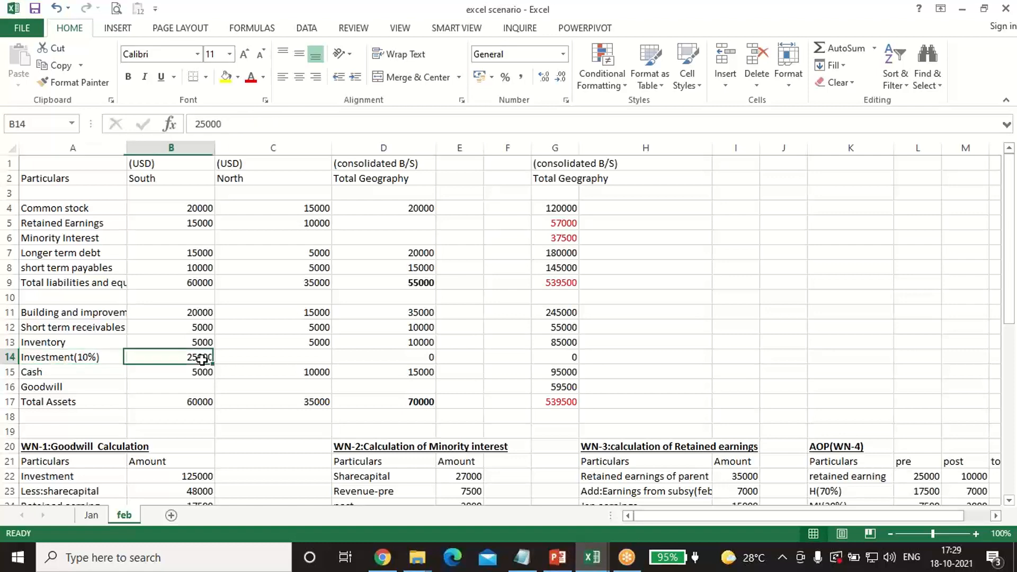
pyautogui.click(54, 373)
# - Compare the investment amount in feb's WN-1 with South's investment figures on the feb and Jan sheets
pyautogui.scroll(-1, 288, 391)
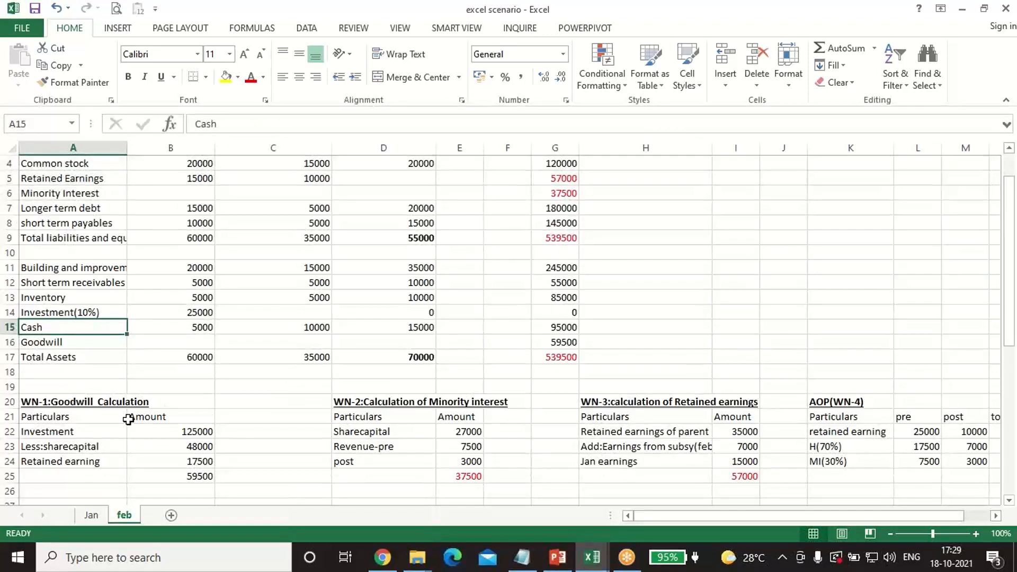
pyautogui.click(181, 432)
pyautogui.scroll(1, 204, 404)
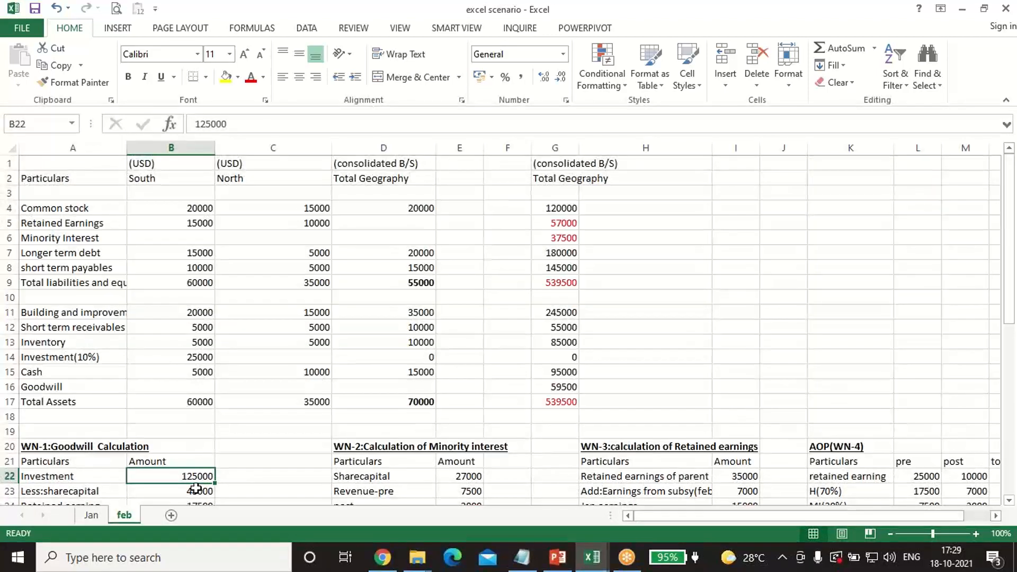
pyautogui.click(185, 373)
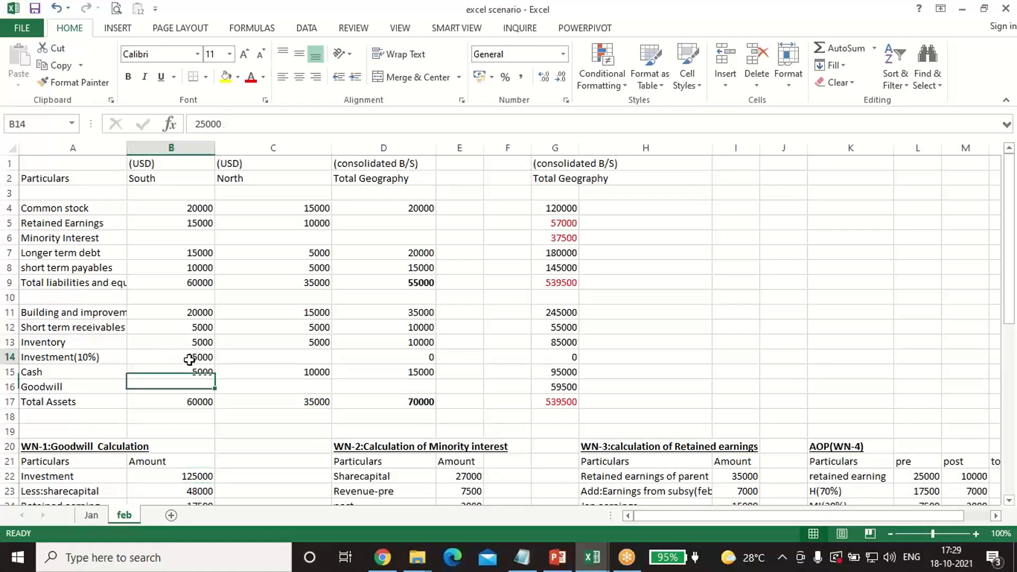
pyautogui.click(190, 359)
pyautogui.click(90, 515)
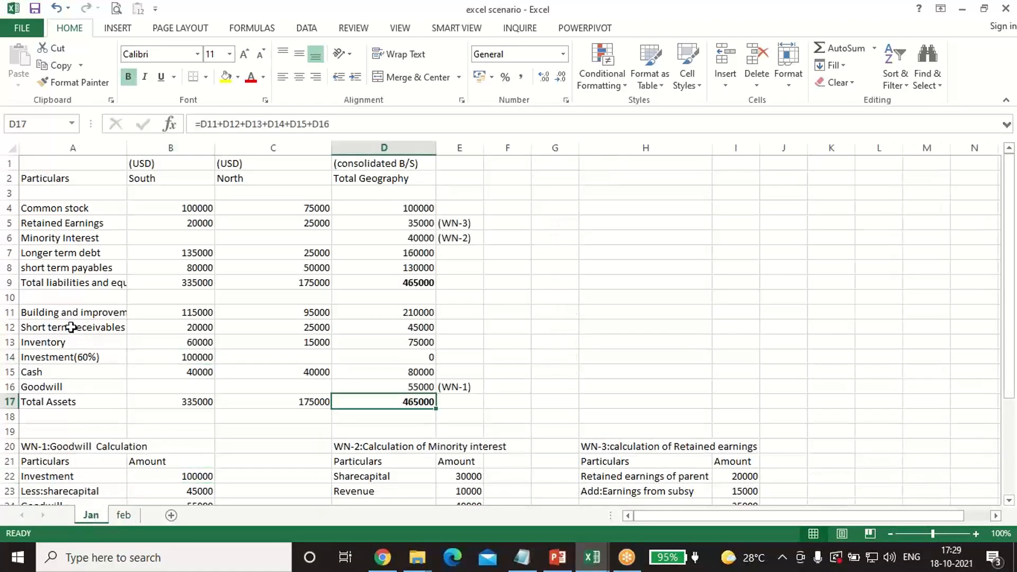
pyautogui.click(114, 512)
# - Examine the share capital and retained earning lines of feb's WN-1 and the pre, post and total headings of AOP(WN-4)
pyautogui.scroll(-2, 265, 395)
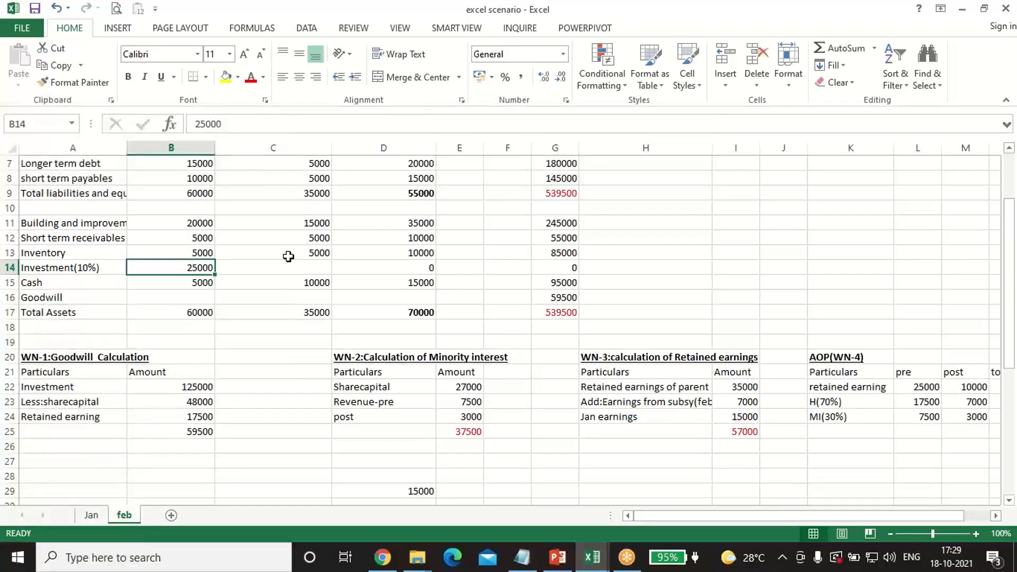
pyautogui.click(186, 401)
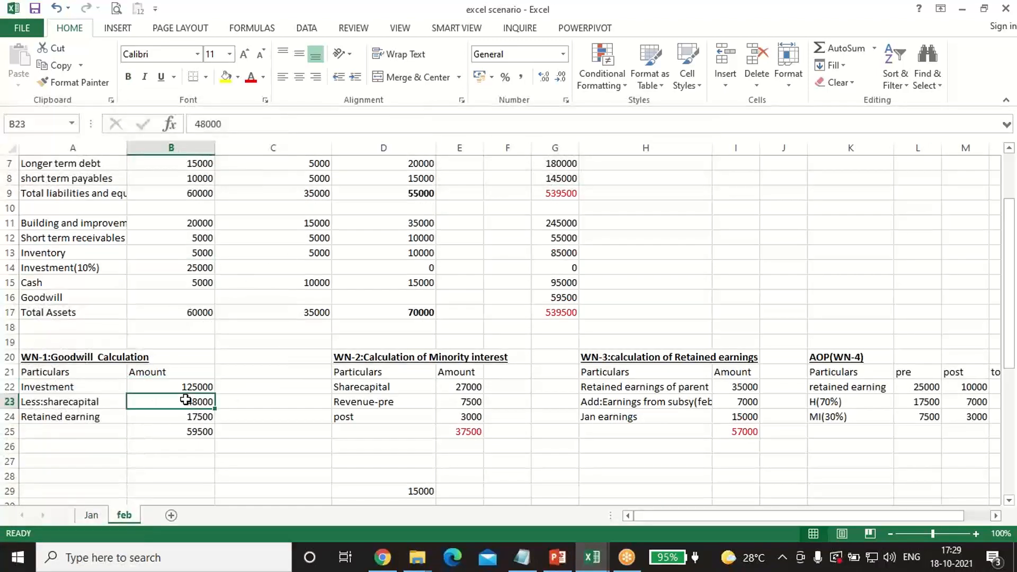
pyautogui.click(185, 417)
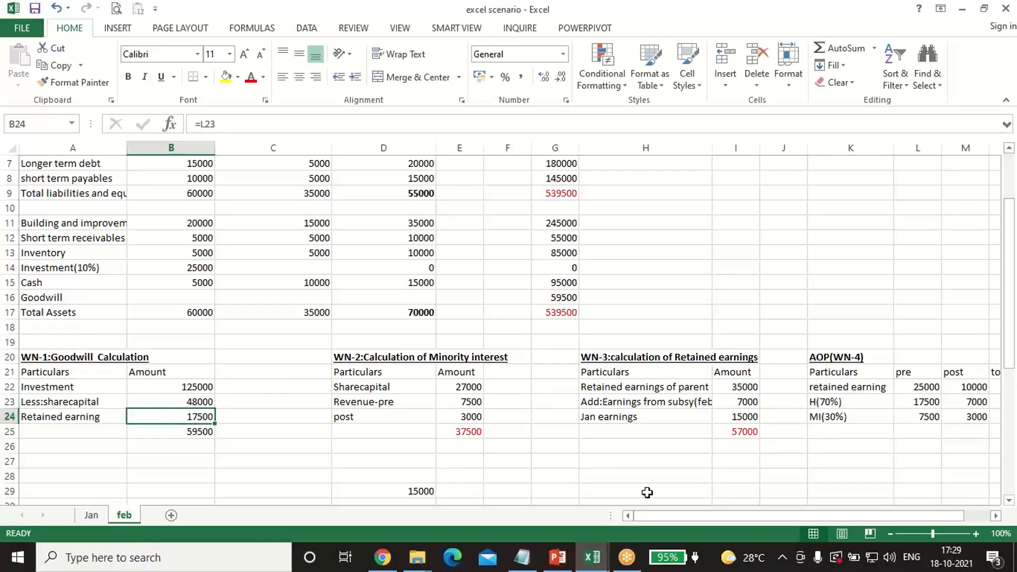
pyautogui.moveTo(686, 516); pyautogui.dragTo(711, 515)
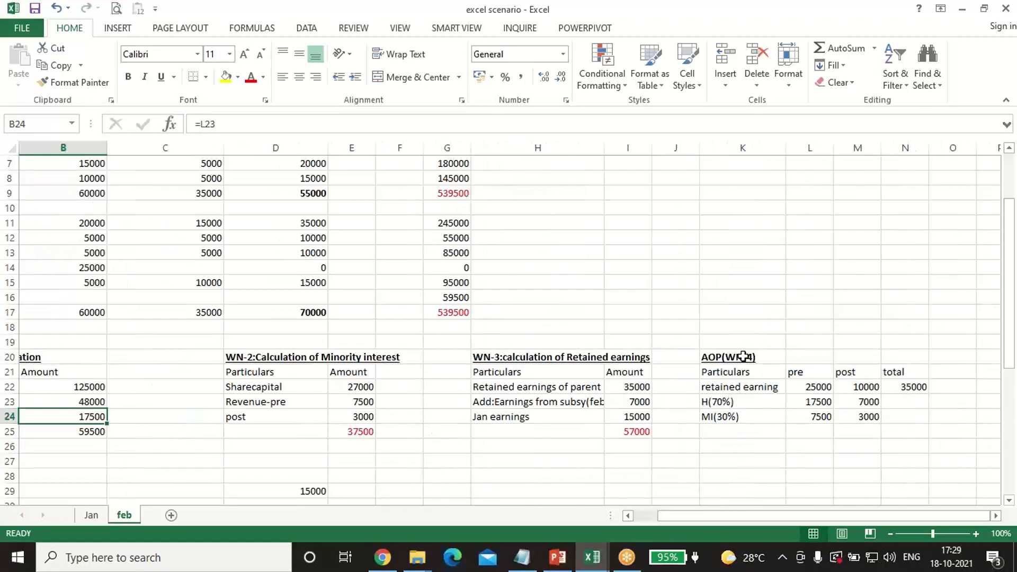
pyautogui.click(743, 356)
pyautogui.click(806, 371)
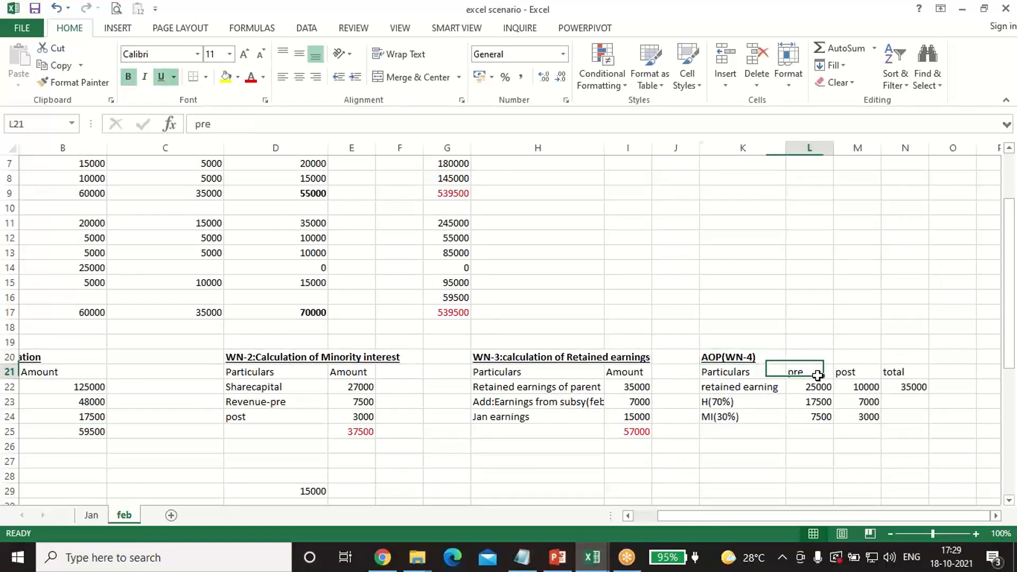
pyautogui.click(845, 370)
pyautogui.click(914, 372)
# - Compare North's retained earnings on the feb and Jan sheets with the total, post and pre retained earning amounts in WN-4
pyautogui.scroll(2, 890, 389)
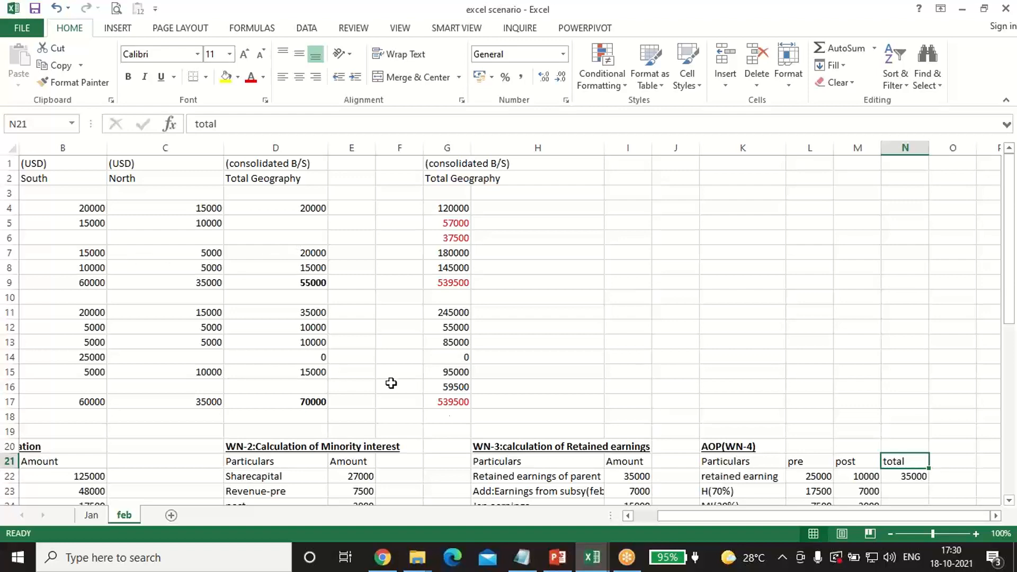
pyautogui.moveTo(697, 516); pyautogui.dragTo(672, 517)
pyautogui.click(53, 226)
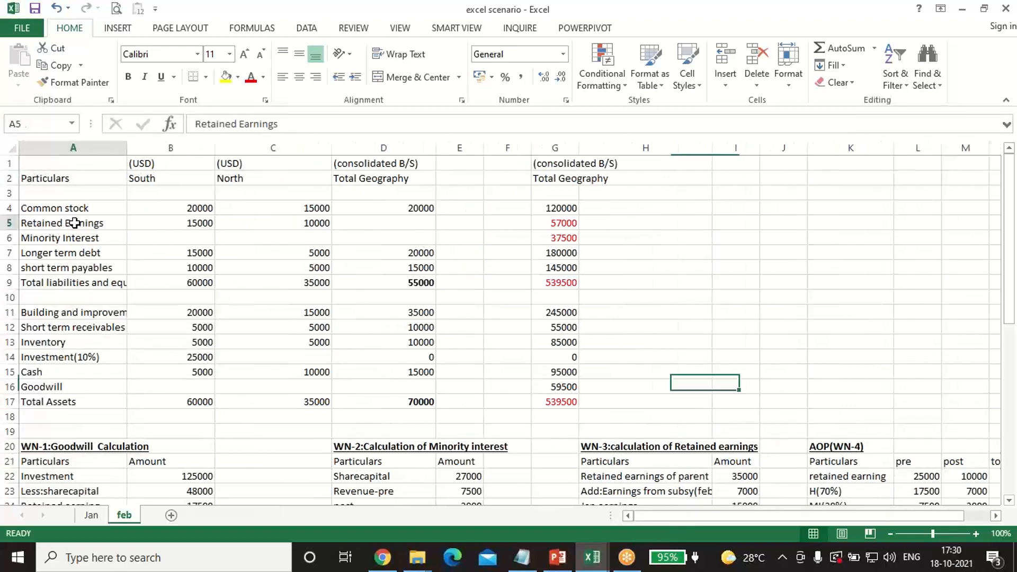
pyautogui.click(303, 221)
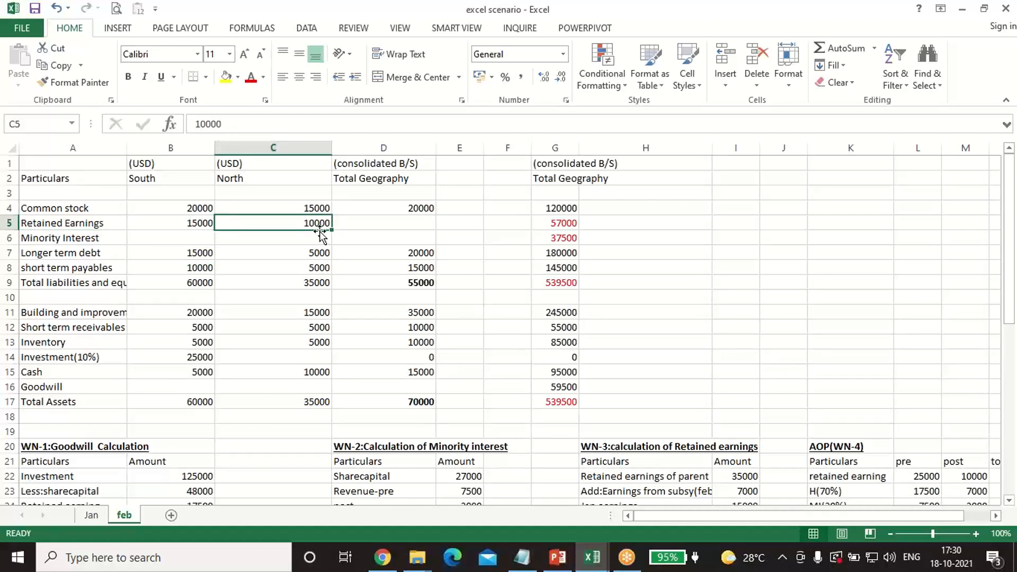
pyautogui.click(88, 515)
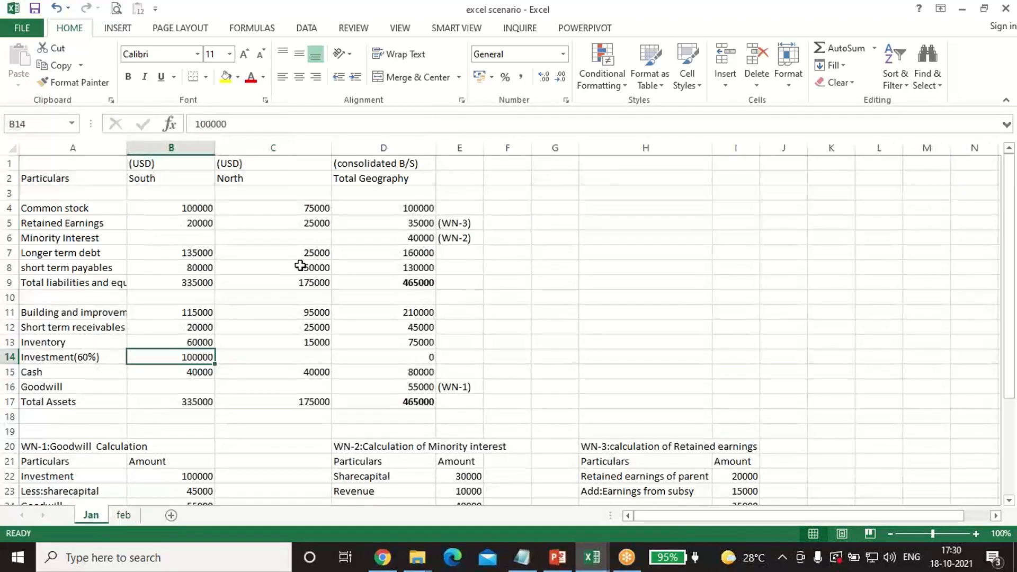
pyautogui.click(296, 226)
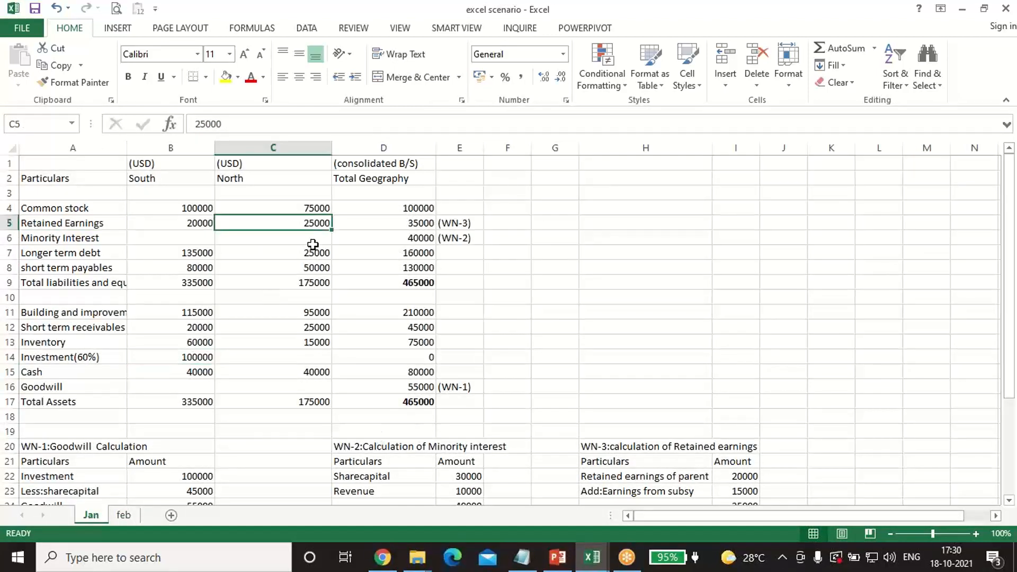
pyautogui.click(125, 516)
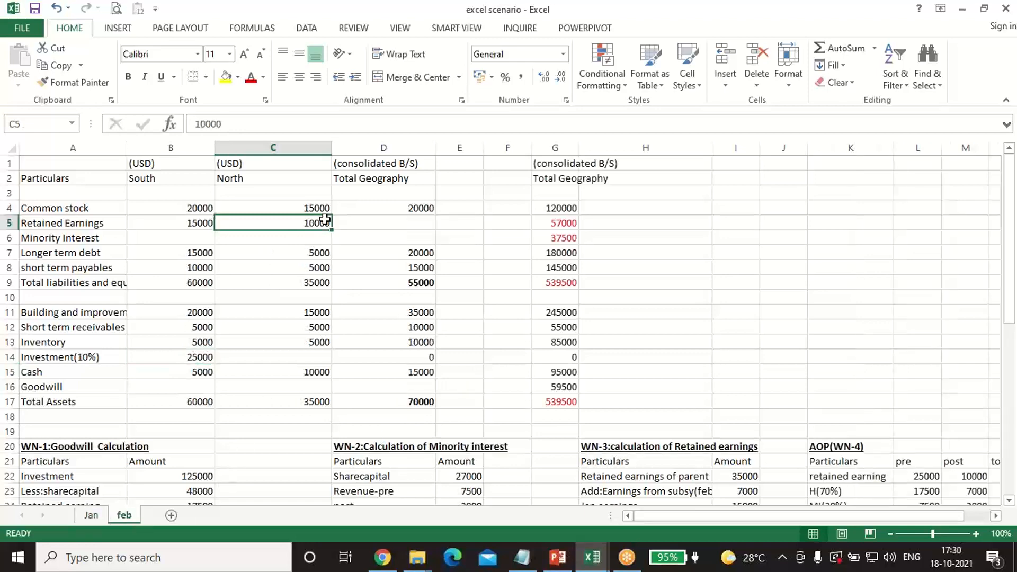
pyautogui.moveTo(846, 516); pyautogui.dragTo(873, 516)
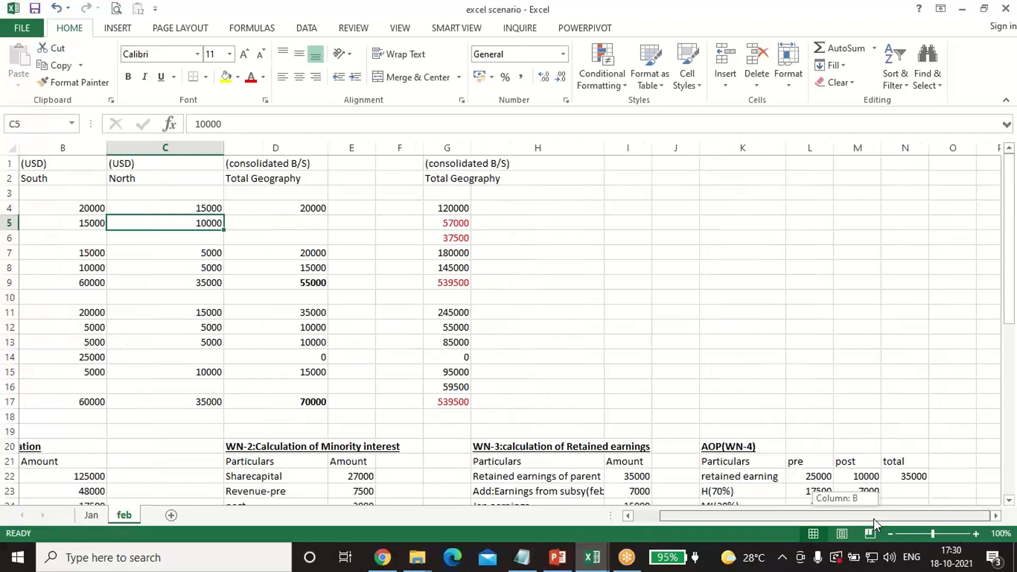
pyautogui.click(905, 490)
pyautogui.click(904, 476)
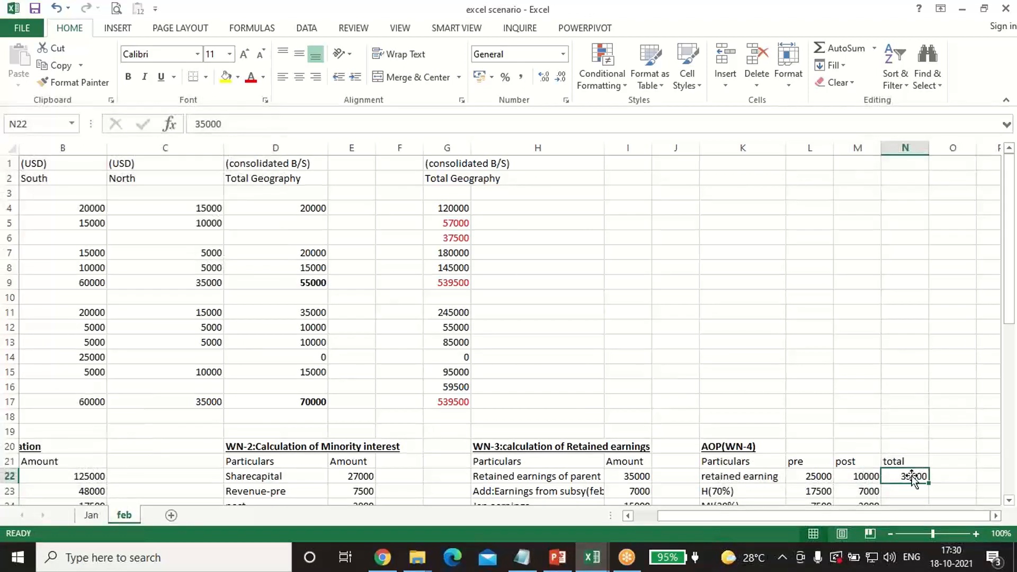
pyautogui.click(860, 479)
pyautogui.click(810, 476)
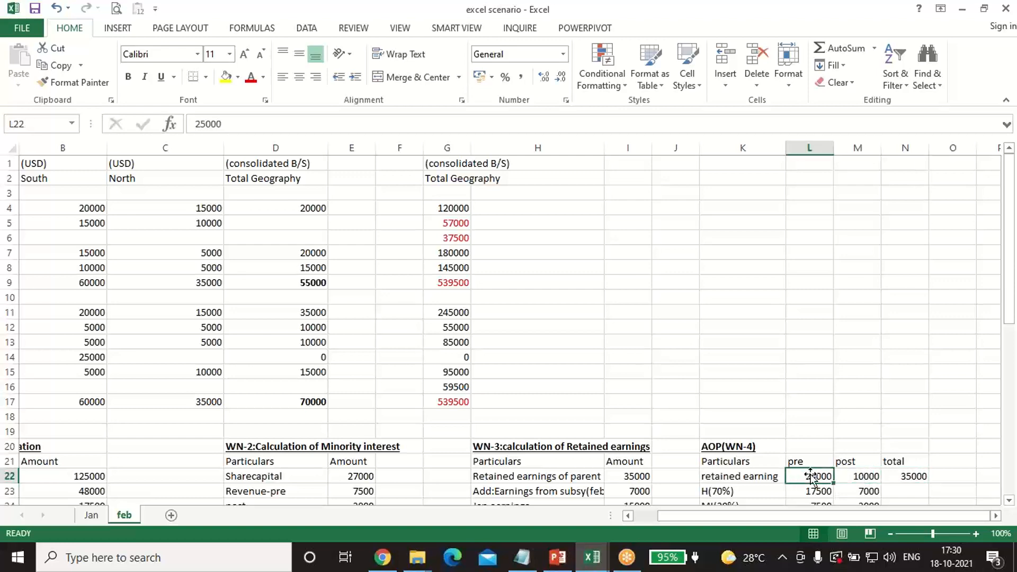
# - Enter the H(70%) share of pre retained earning in L23 of WN-4 as =L22*0.7
pyautogui.scroll(-1, 464, 415)
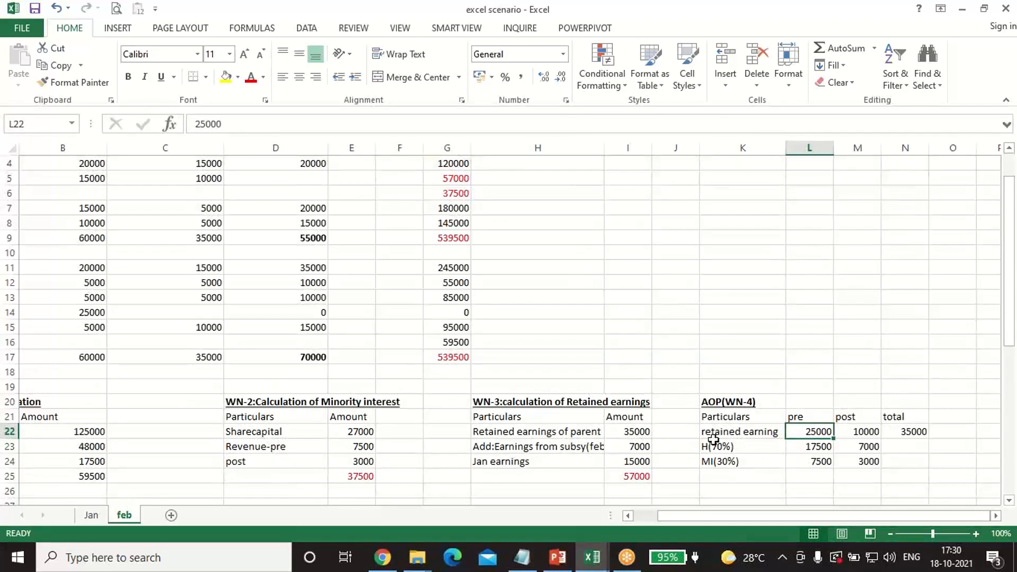
pyautogui.click(716, 447)
pyautogui.click(719, 463)
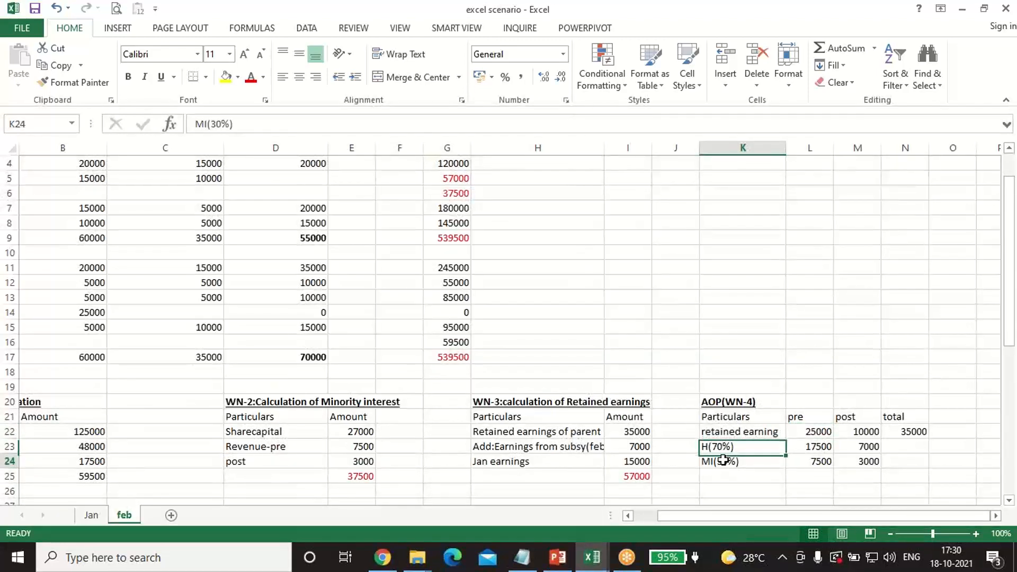
pyautogui.click(822, 445)
pyautogui.write('=')
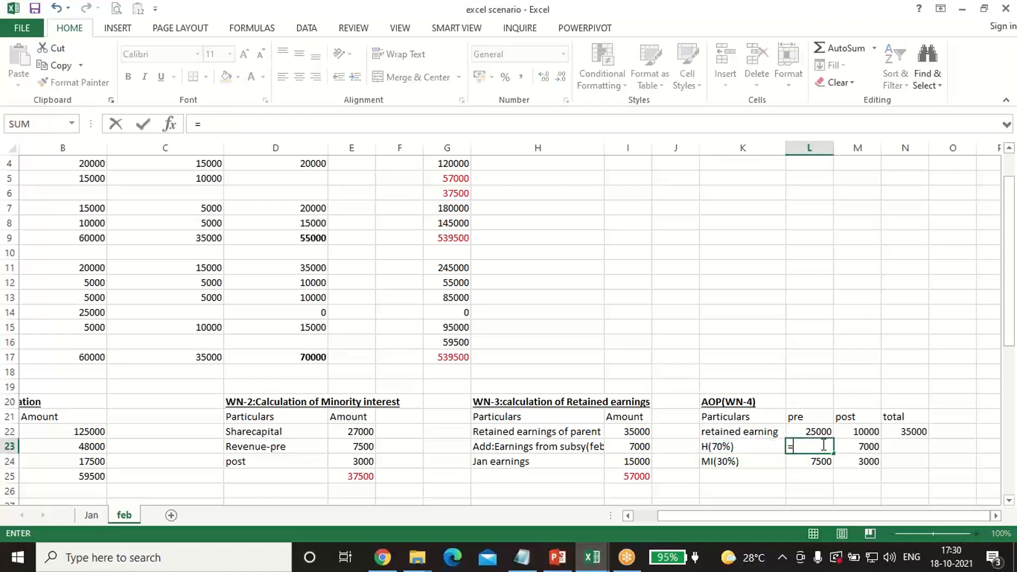
pyautogui.press('Up')
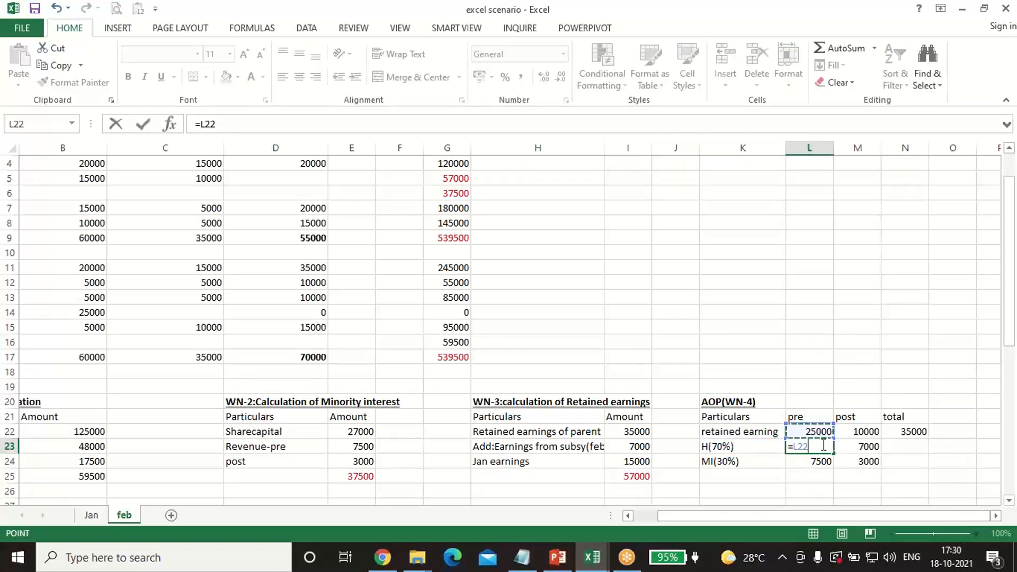
pyautogui.write('*')
pyautogui.press('Return')
# - Enter the MI(30%) share of pre retained earning in L24 of WN-4 as =L22*.3
pyautogui.write('=')
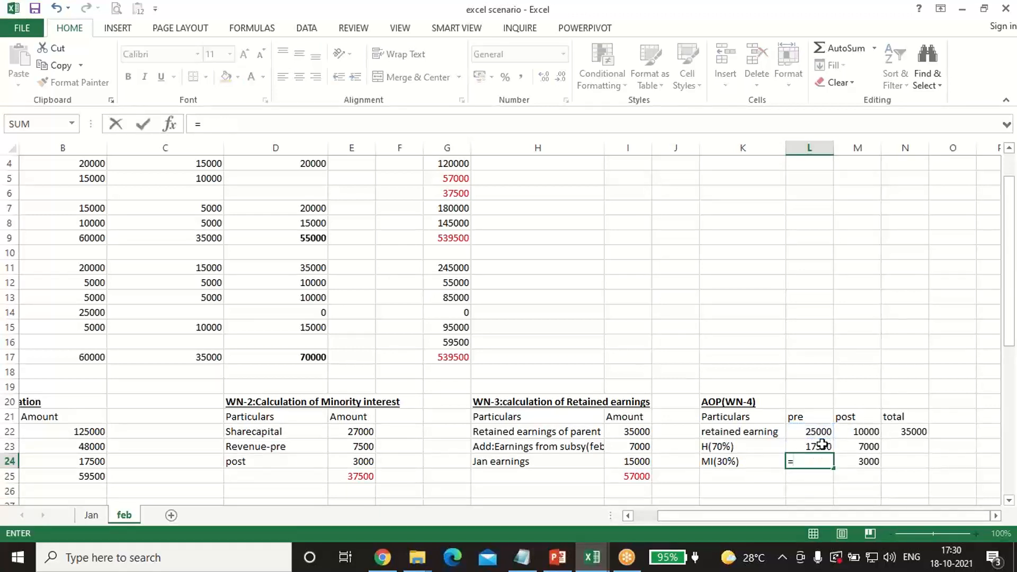
pyautogui.press('Up')
pyautogui.press('Up')
pyautogui.write('*')
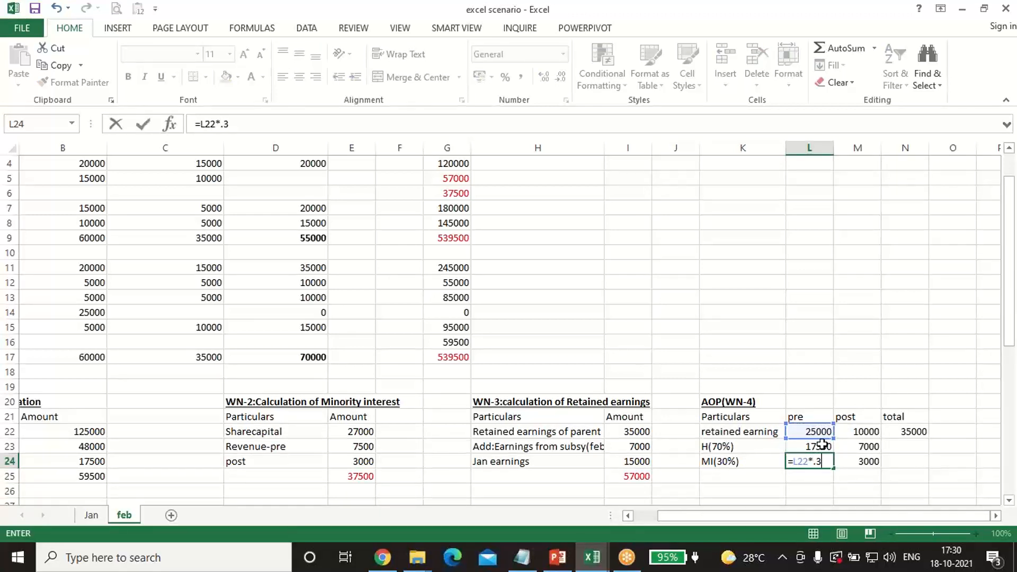
pyautogui.press('Return')
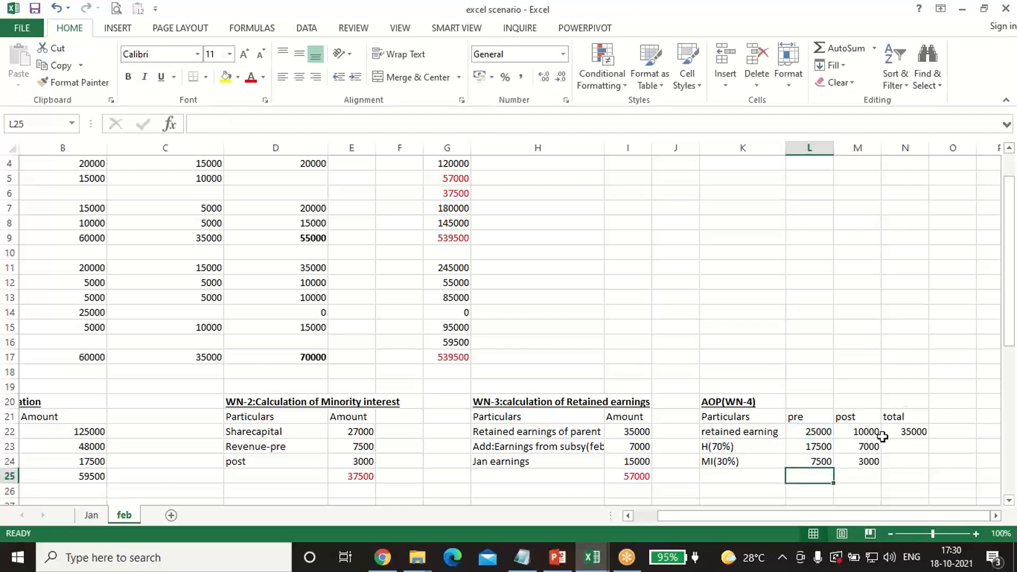
# - Review the H(70%) post and pre formulas in WN-4 and the retained earning and goodwill formulas in WN-1
pyautogui.click(862, 447)
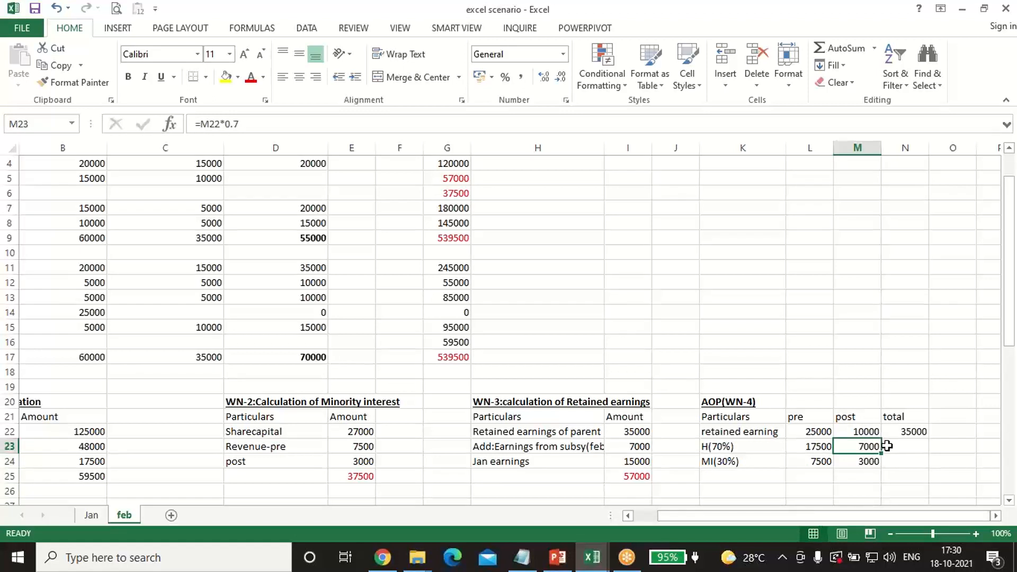
pyautogui.click(809, 446)
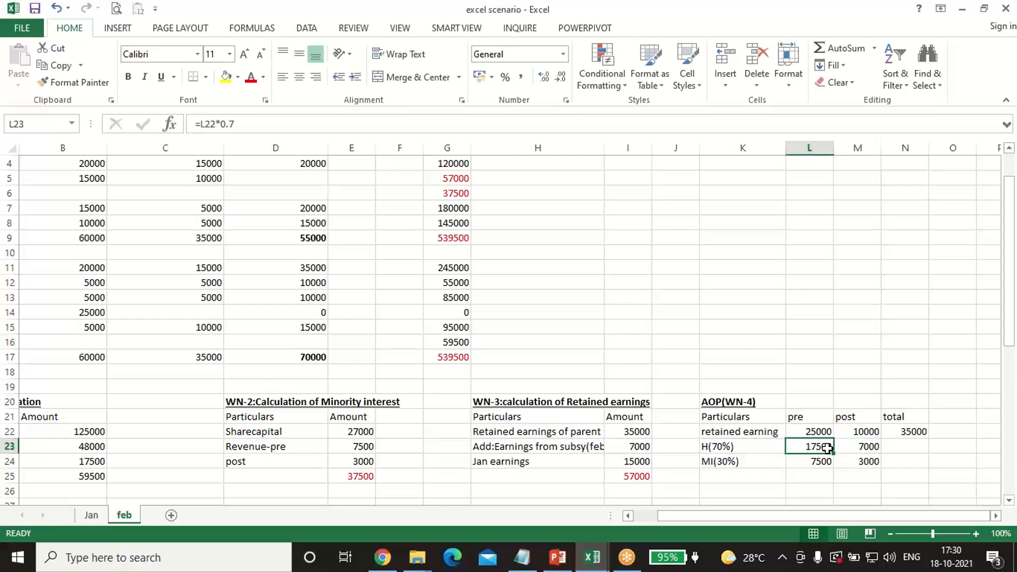
pyautogui.moveTo(818, 513); pyautogui.dragTo(760, 512)
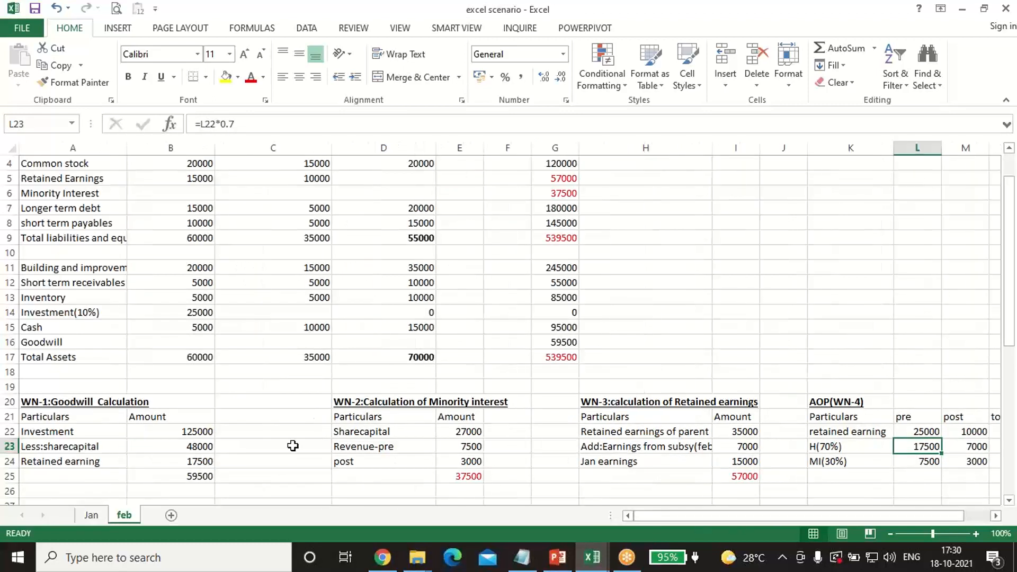
pyautogui.click(194, 458)
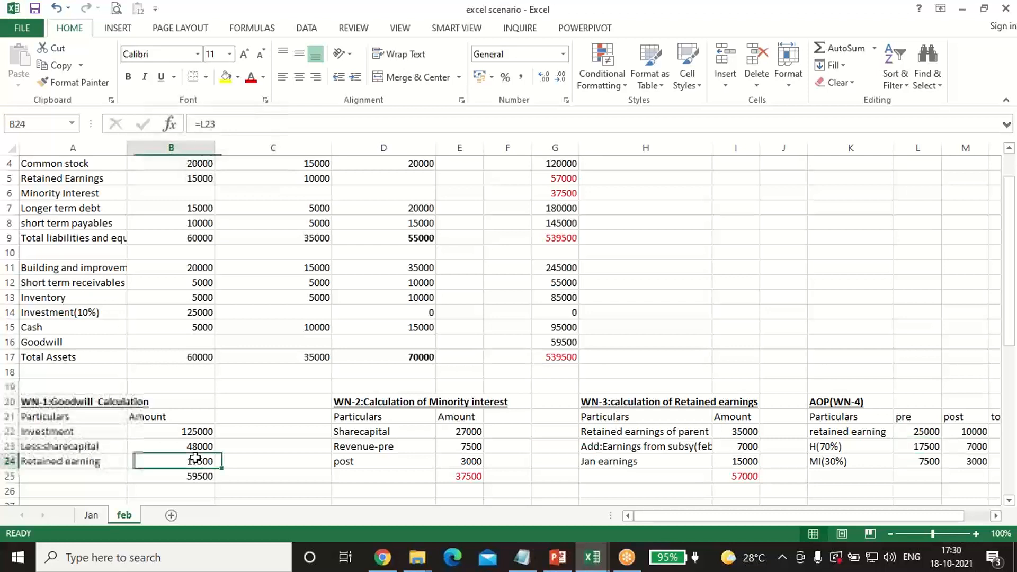
pyautogui.click(909, 447)
pyautogui.click(172, 461)
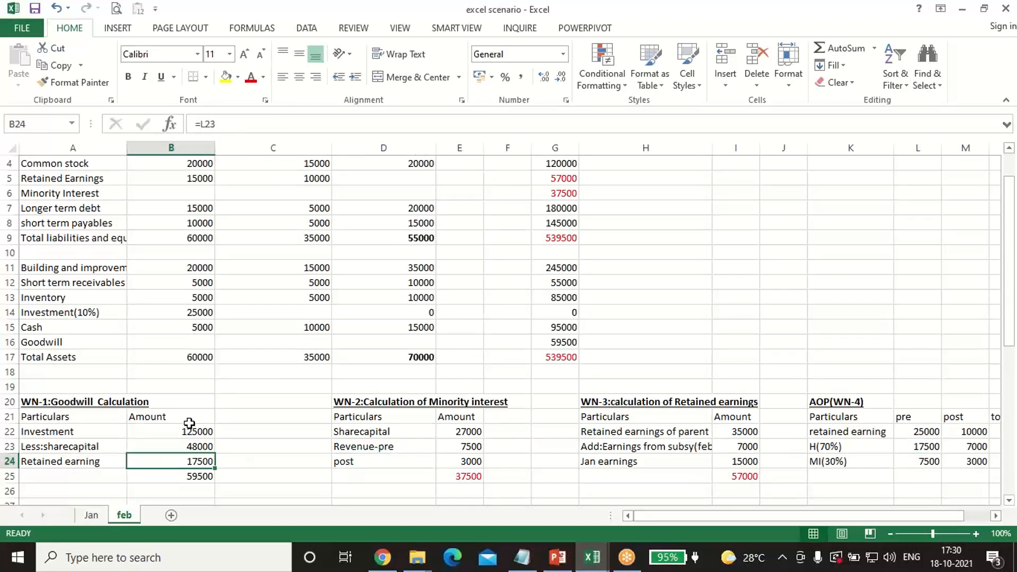
pyautogui.click(186, 473)
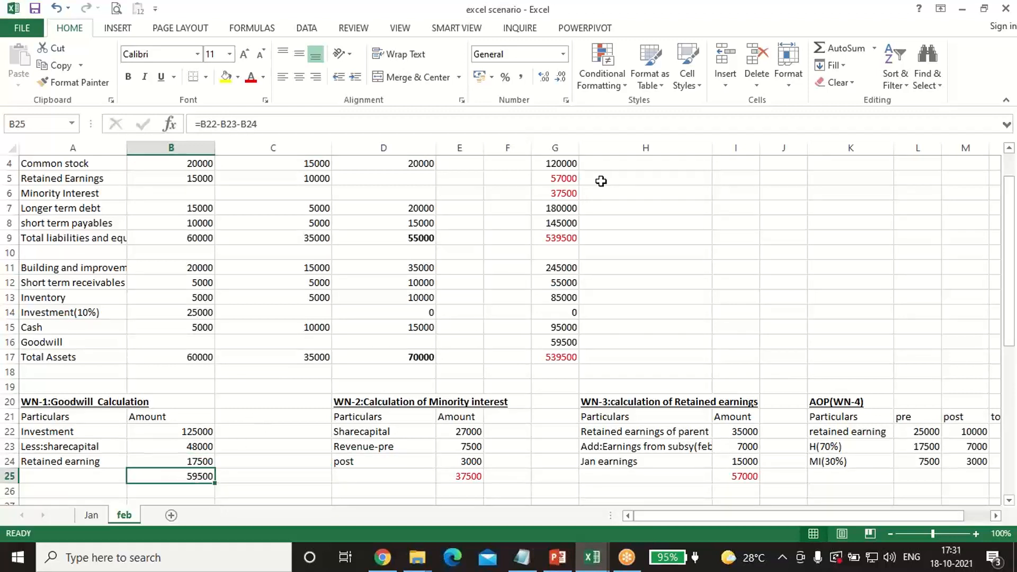
# - Check North's common stock on the Jan sheet and enter WN-2's Sharecapital in E22 of feb as =90000*.3
pyautogui.click(473, 431)
pyautogui.write('=')
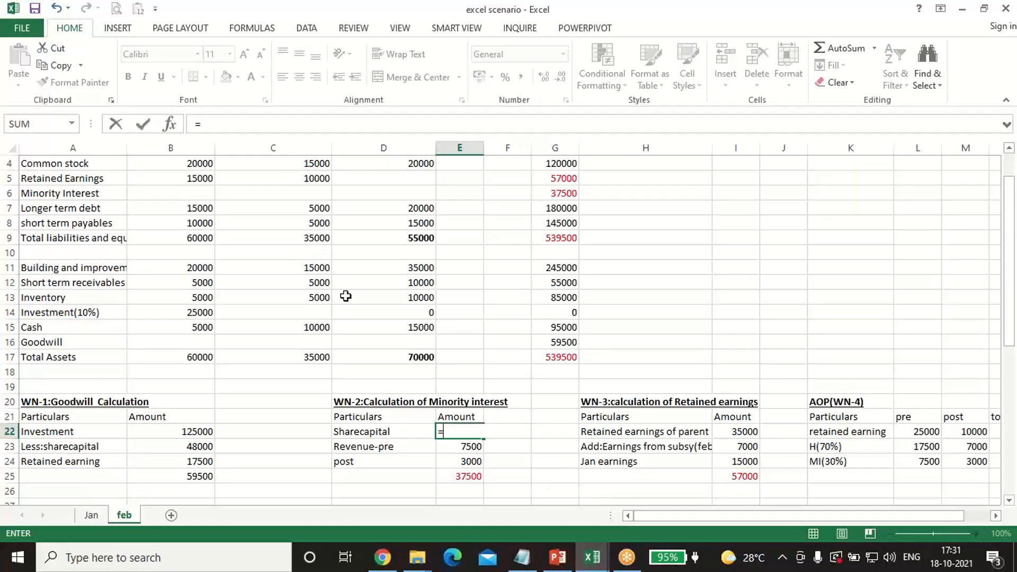
pyautogui.press('Escape')
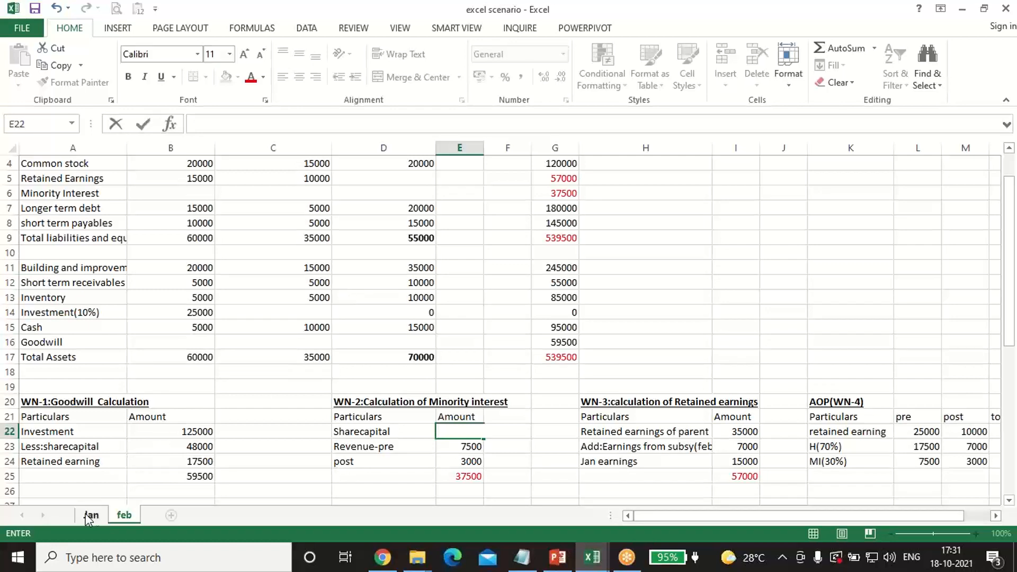
pyautogui.click(91, 515)
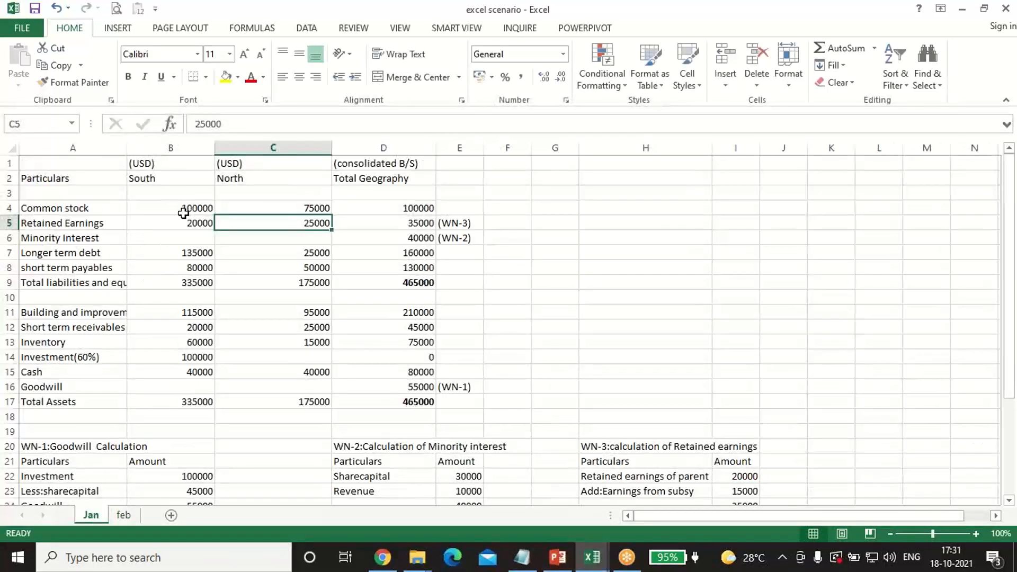
pyautogui.click(288, 213)
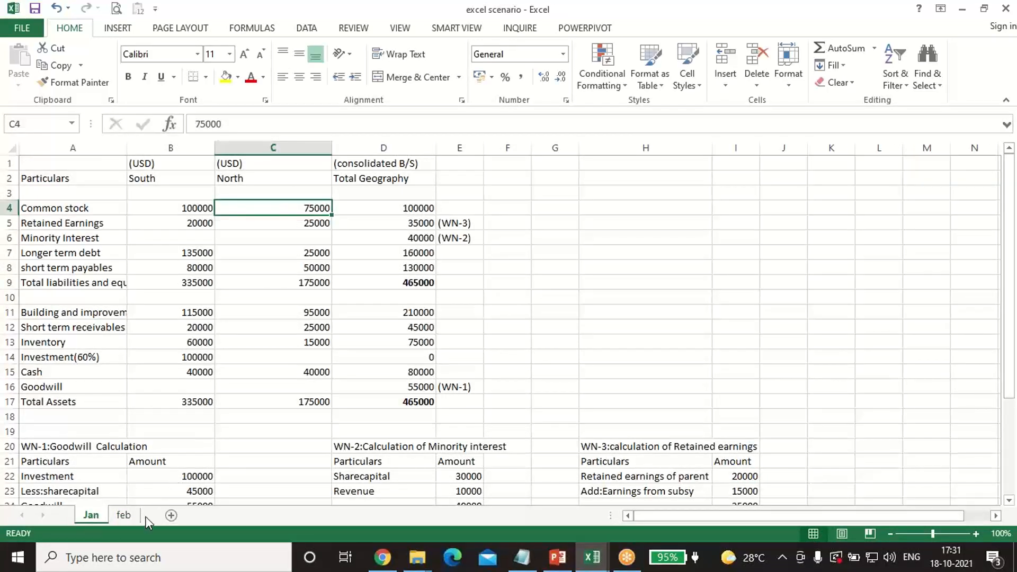
pyautogui.click(124, 515)
pyautogui.write('=')
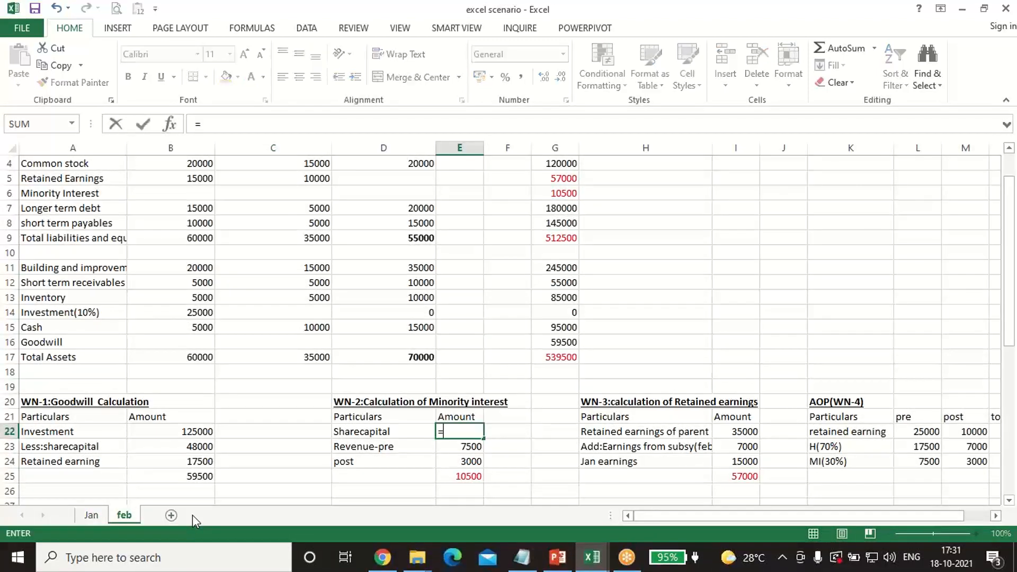
pyautogui.write('90000*.3')
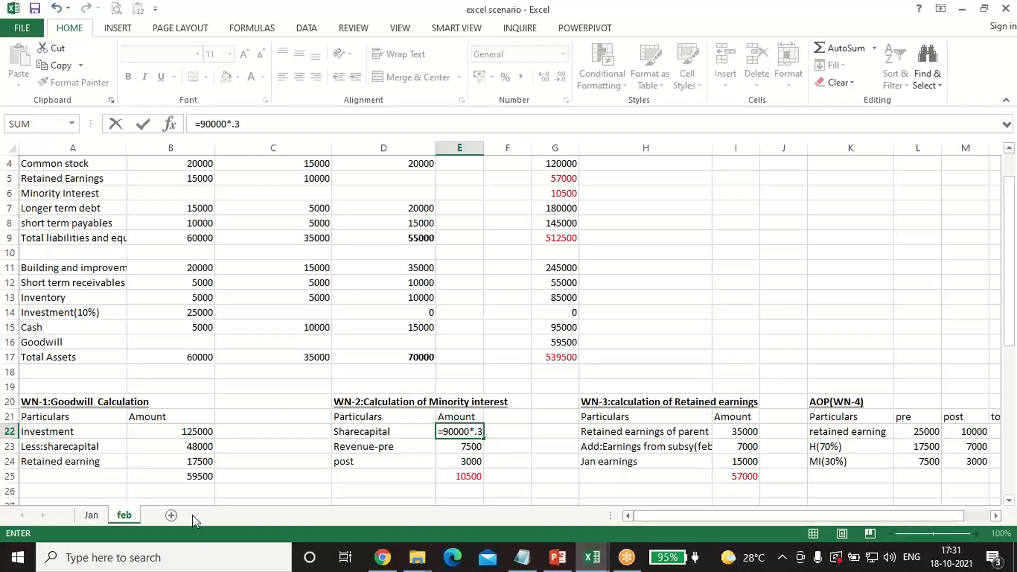
pyautogui.press('Return')
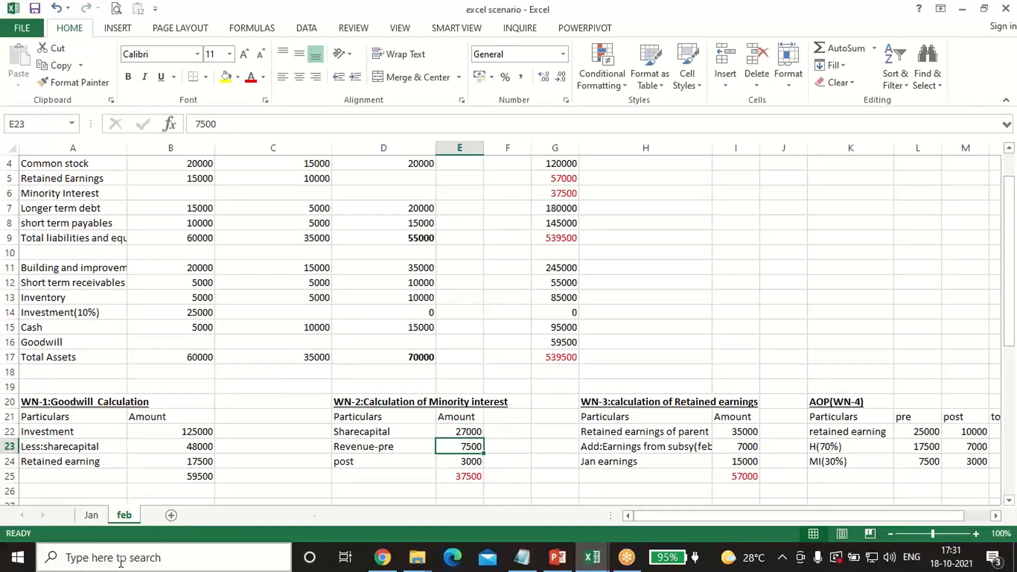
# - Review the MI(30%) pre and post shares in WN-4 against the Revenue-pre, post and total amounts in WN-2
pyautogui.moveTo(660, 517); pyautogui.dragTo(720, 517)
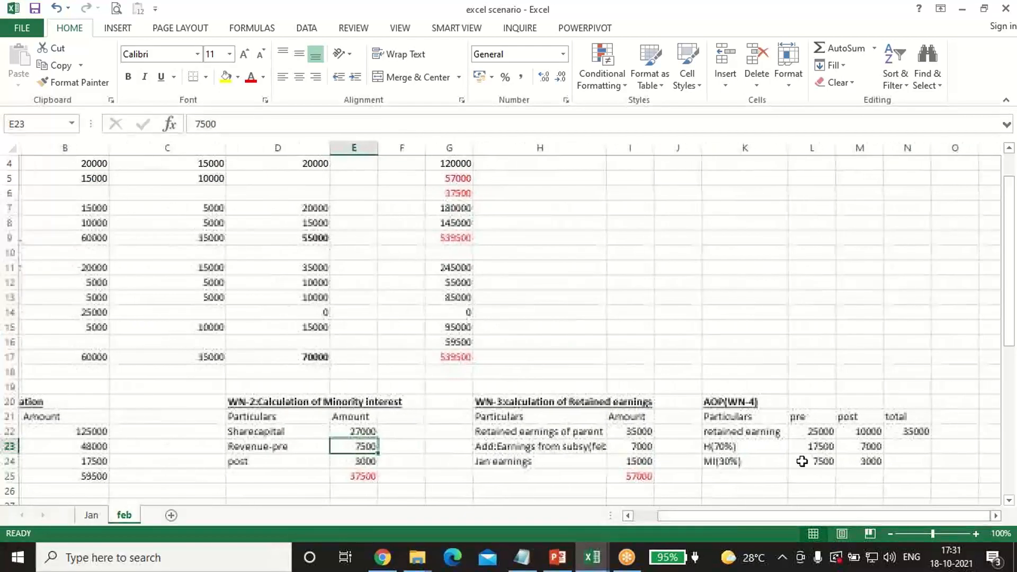
pyautogui.click(819, 460)
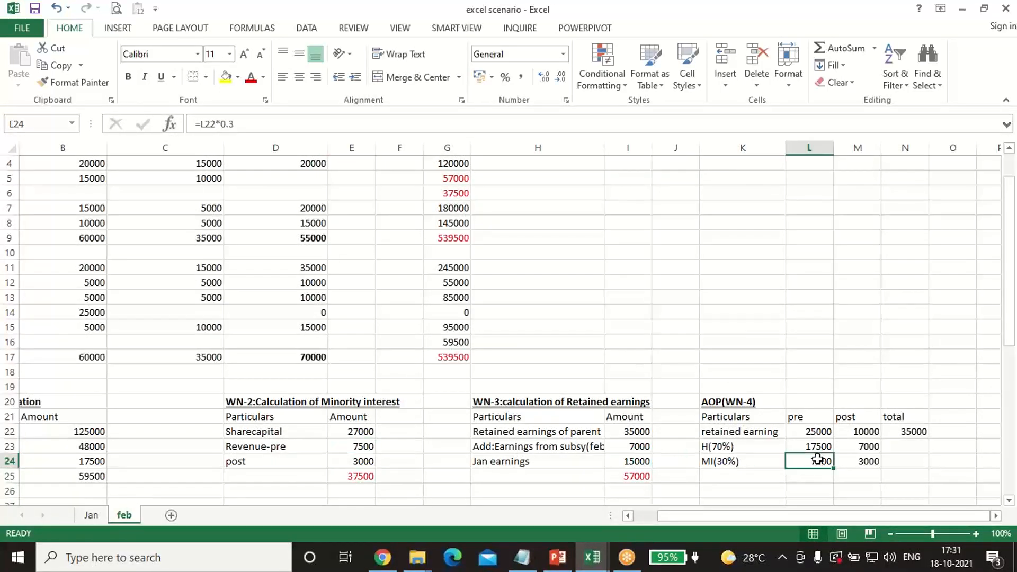
pyautogui.click(864, 460)
pyautogui.click(336, 444)
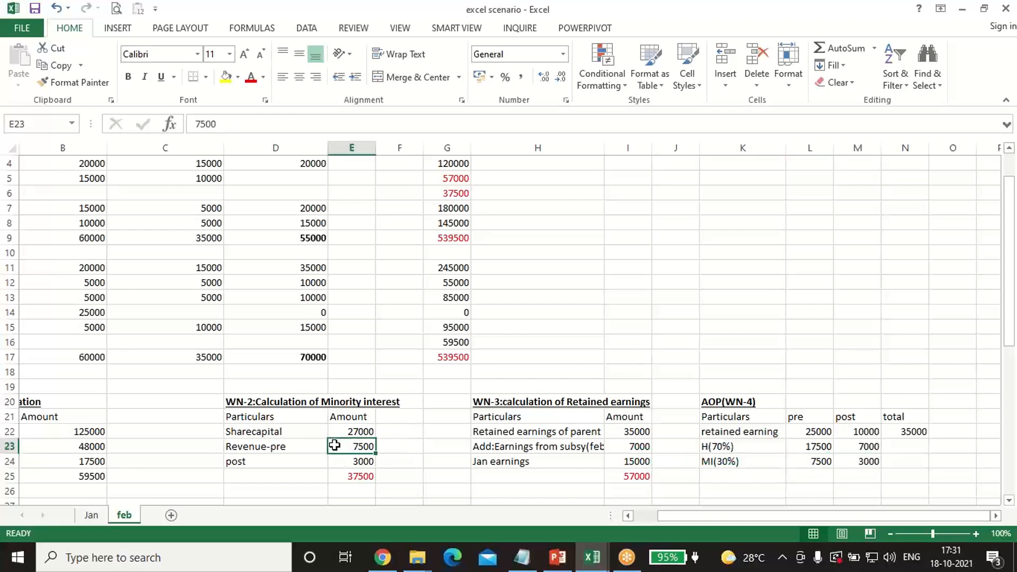
pyautogui.click(349, 461)
pyautogui.click(354, 479)
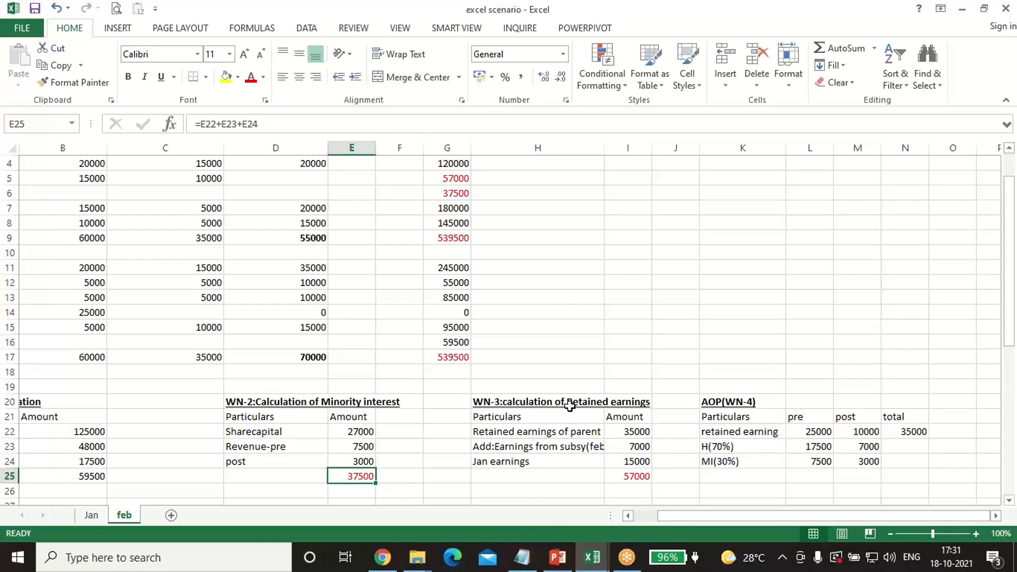
# - Enter WN-3's Retained earnings of parent in I22 of feb as =35000
pyautogui.click(538, 402)
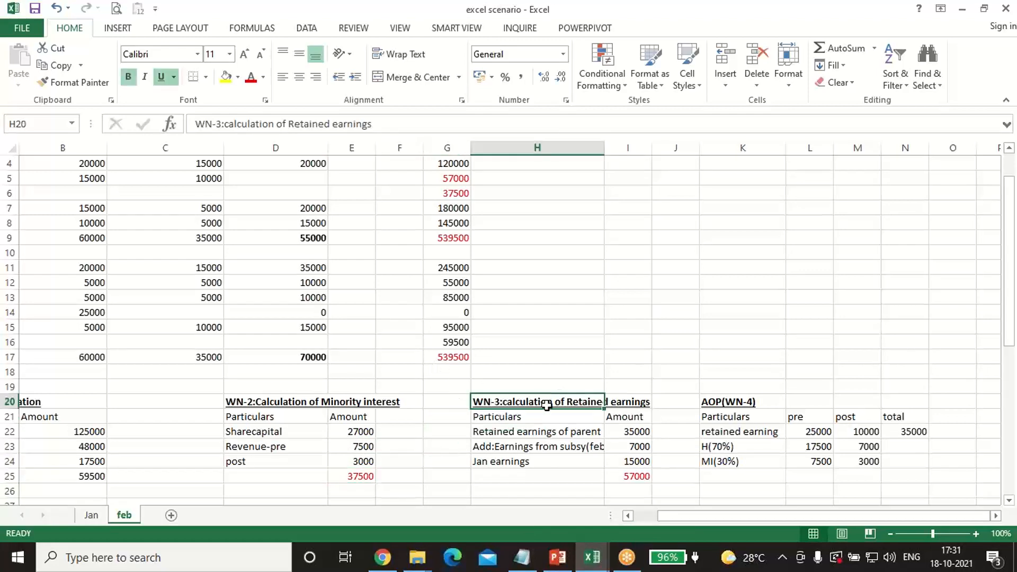
pyautogui.click(539, 430)
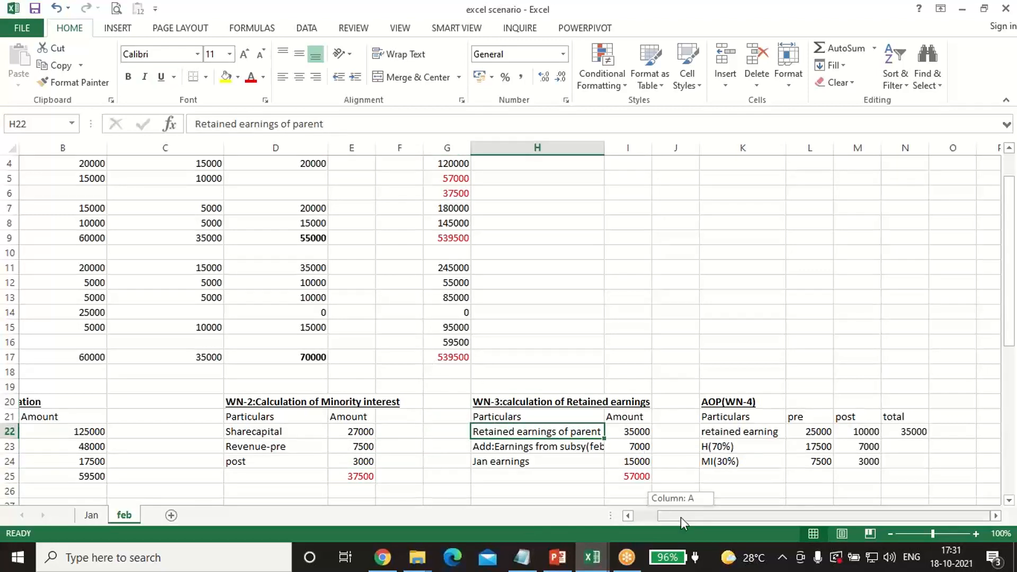
pyautogui.moveTo(681, 518); pyautogui.dragTo(657, 517)
pyautogui.click(754, 430)
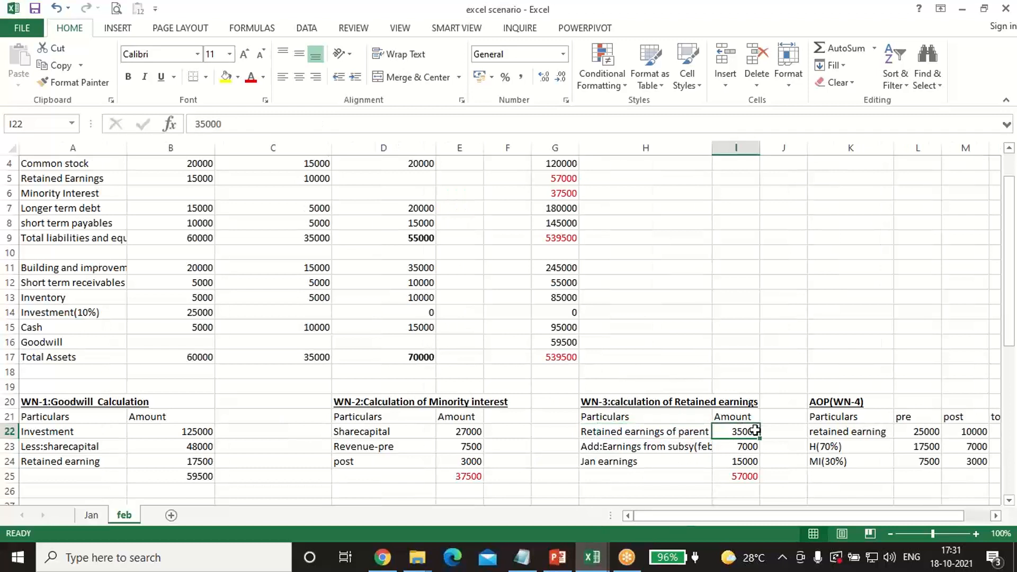
pyautogui.write('=')
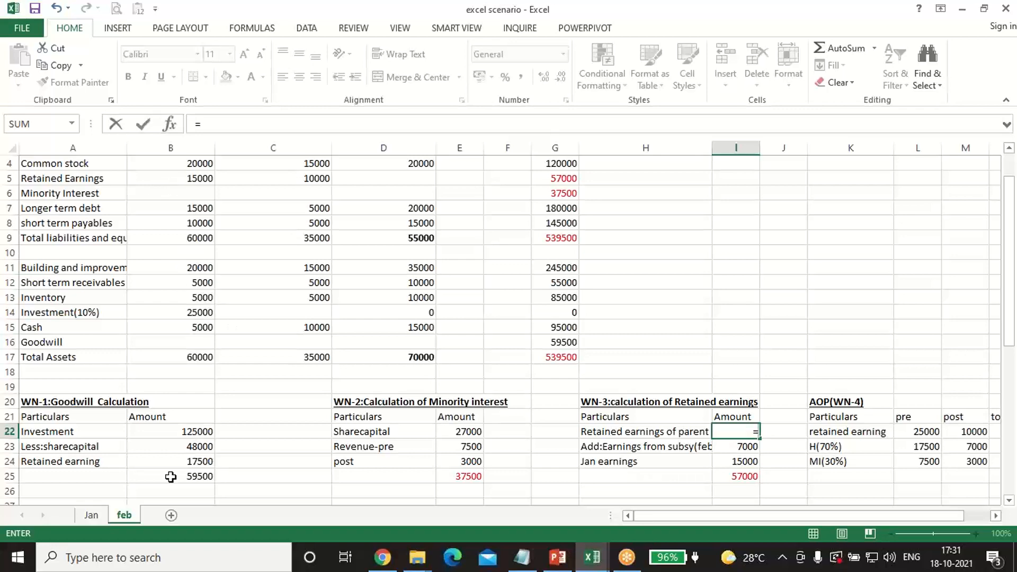
pyautogui.click(98, 515)
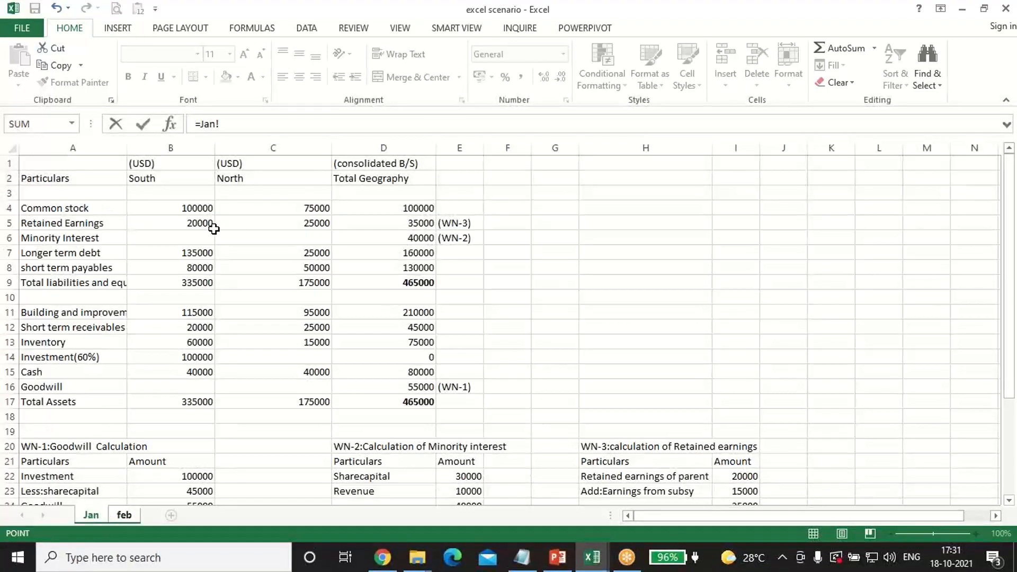
pyautogui.click(125, 515)
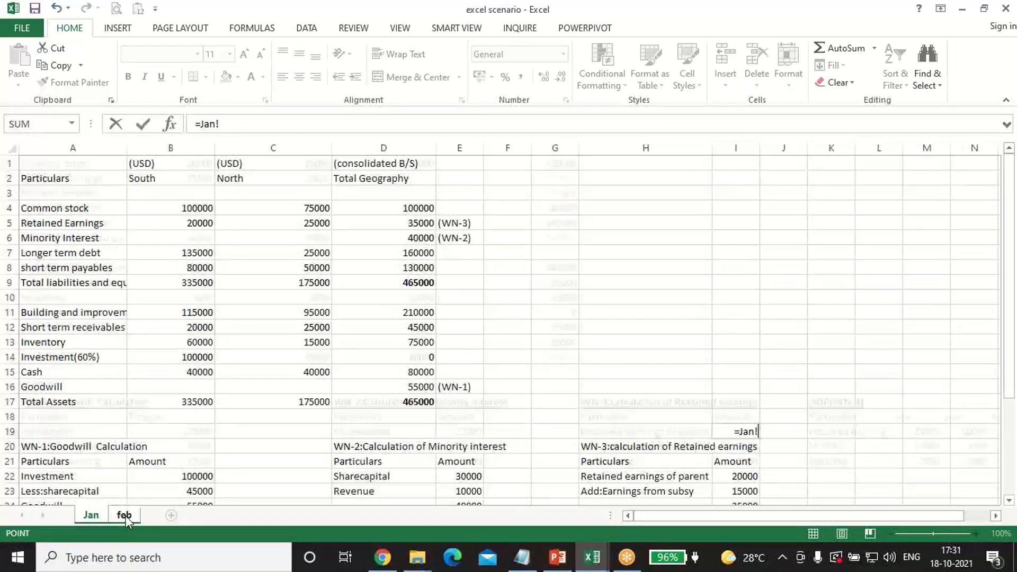
pyautogui.press('BackSpace')
pyautogui.press('BackSpace')
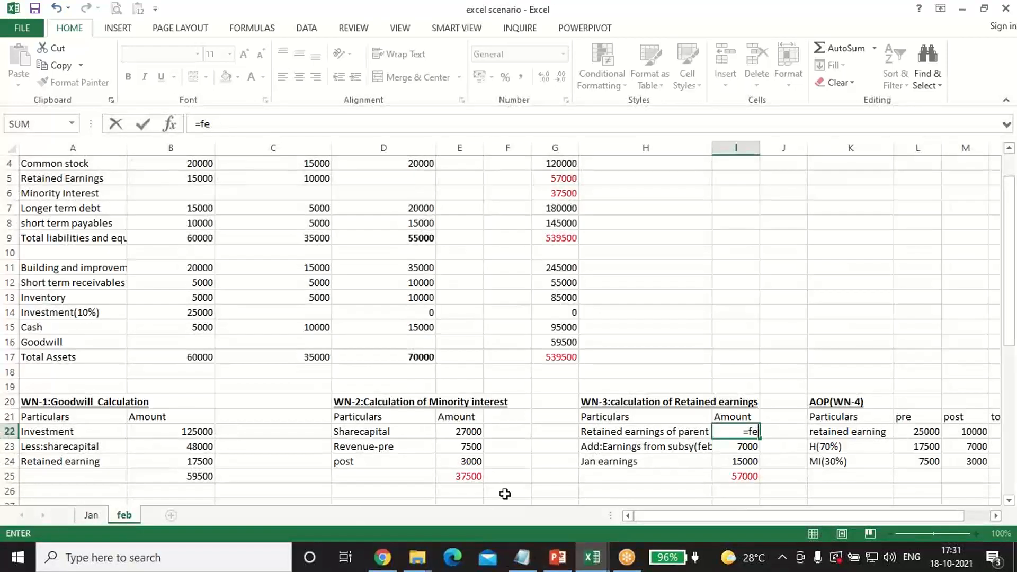
pyautogui.write('35000')
pyautogui.press('Return')
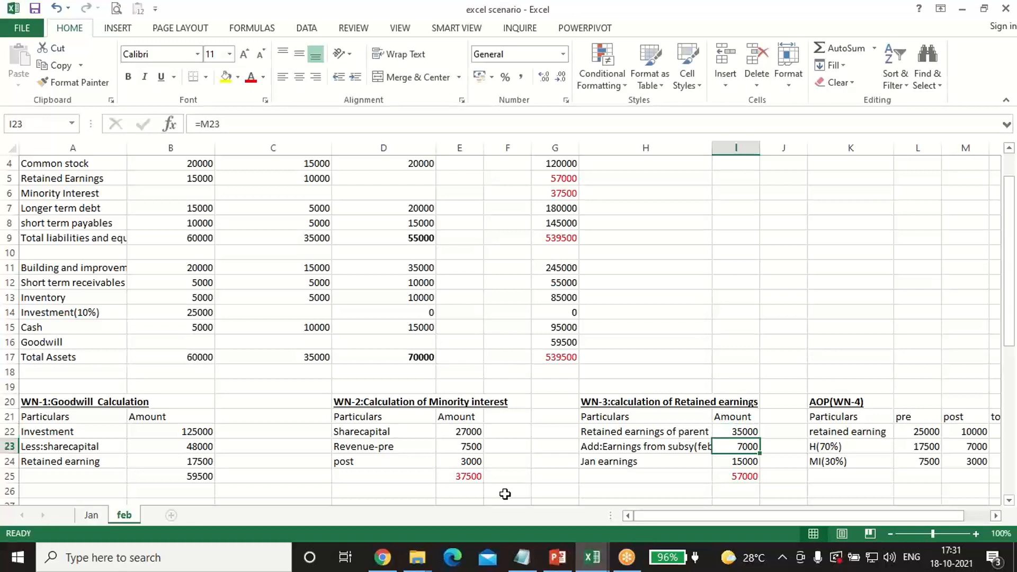
# - Re-enter WN-3's Earnings from subsy(feb) in I23 as =M23, linking it to the H(70%) post share in WN-4
pyautogui.click(625, 432)
pyautogui.click(627, 446)
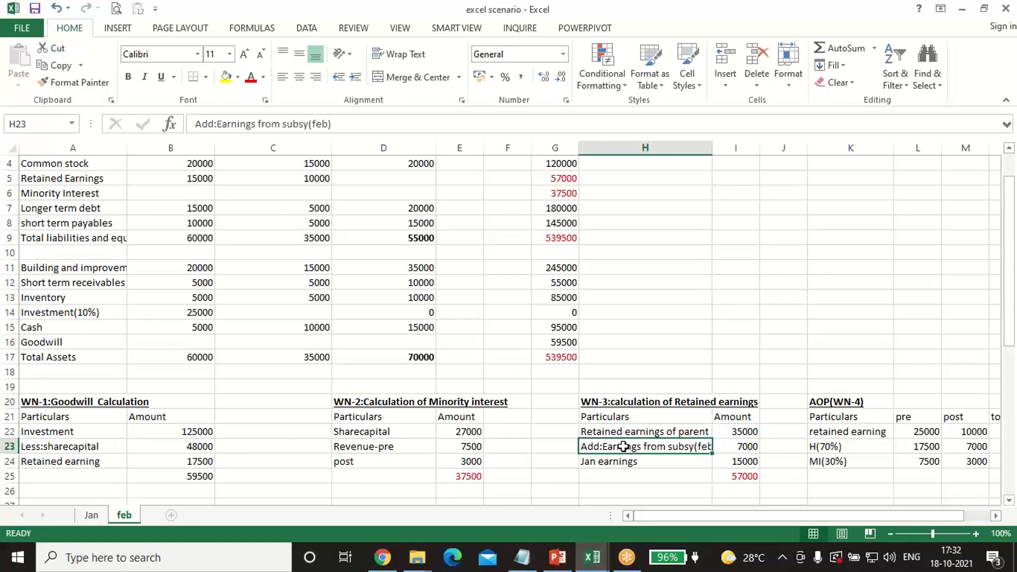
pyautogui.click(725, 445)
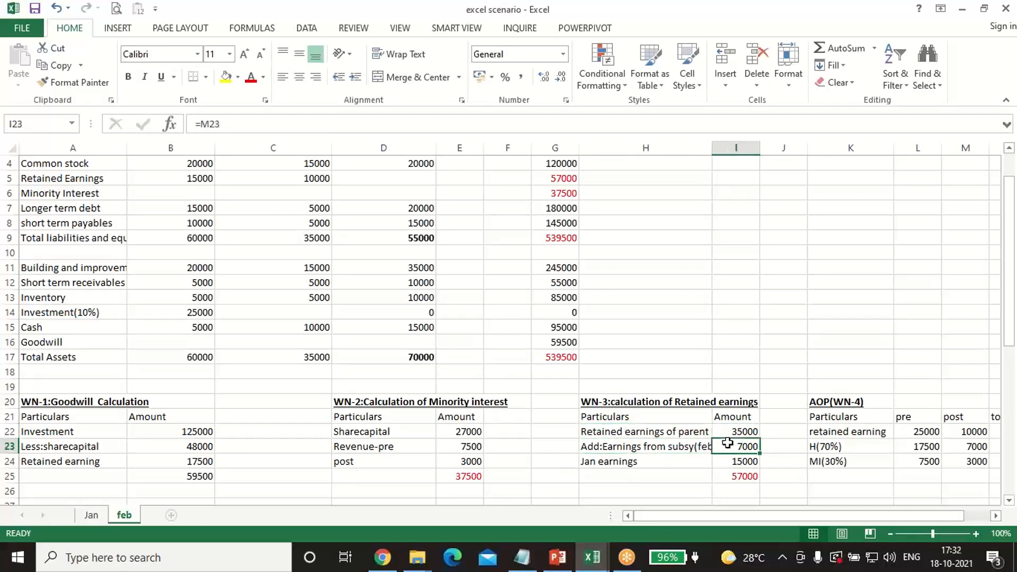
pyautogui.doubleClick(727, 443)
pyautogui.press('BackSpace')
pyautogui.press('BackSpace')
pyautogui.press('BackSpace')
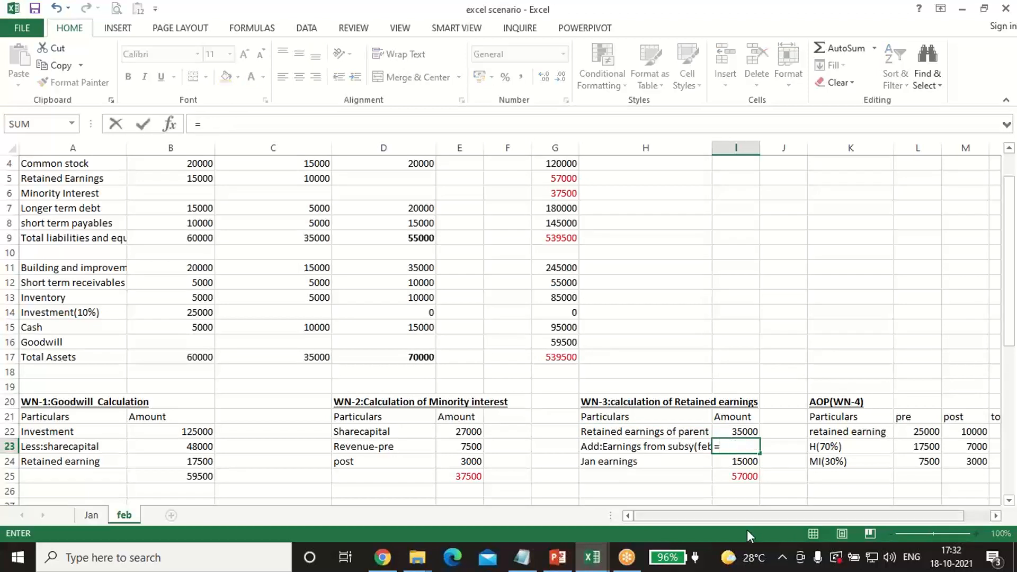
pyautogui.click(975, 447)
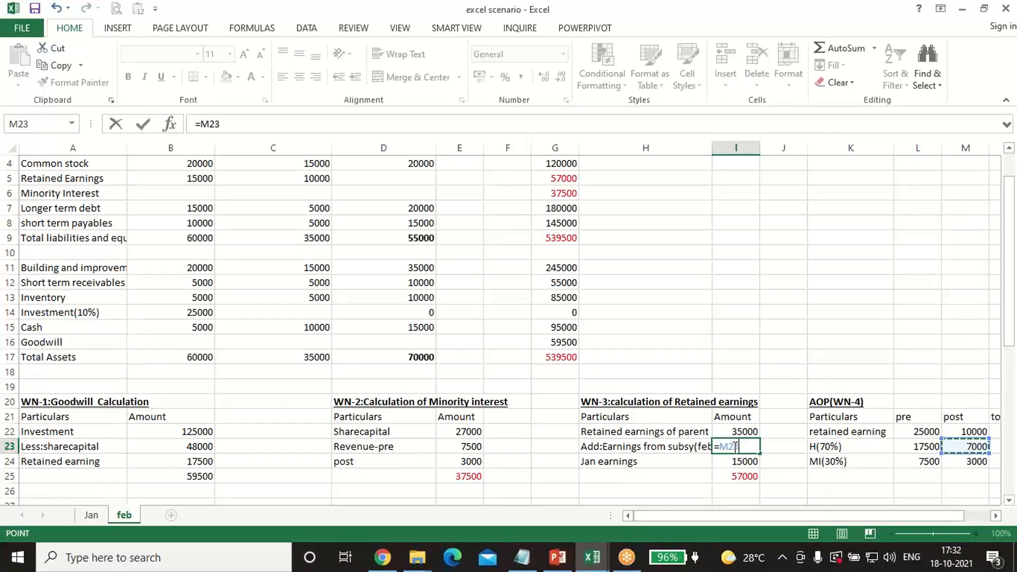
pyautogui.press('Return')
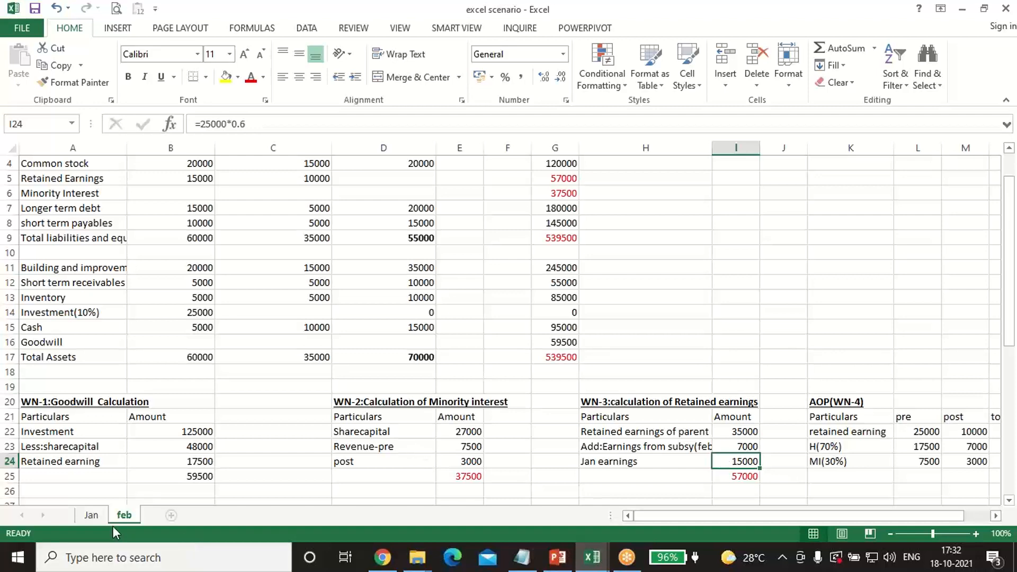
# - Check North's retained earnings on the Jan sheet and trace WN-3's feb subsidiary earnings to the post column of WN-4
pyautogui.click(97, 521)
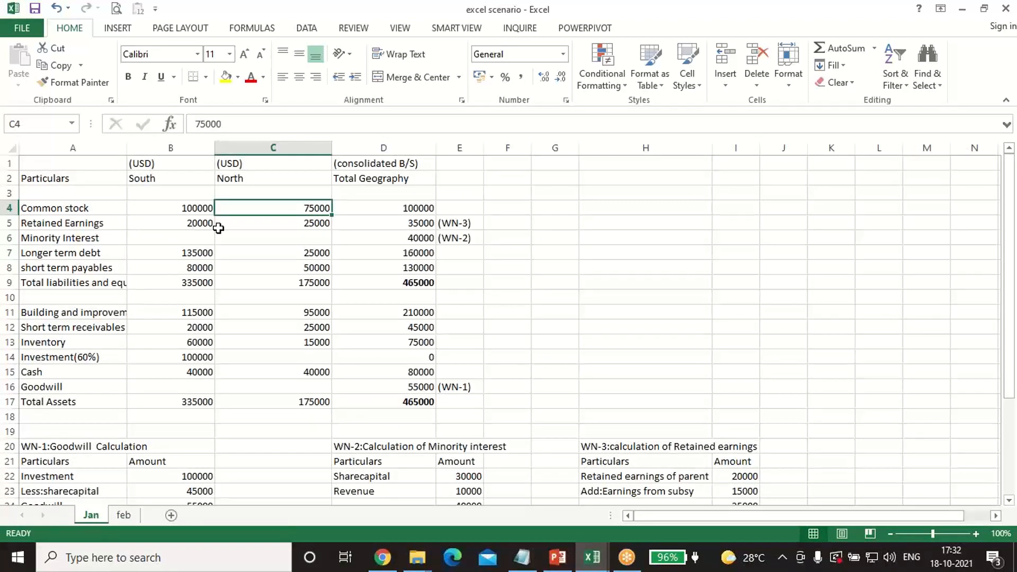
pyautogui.click(246, 221)
pyautogui.click(123, 519)
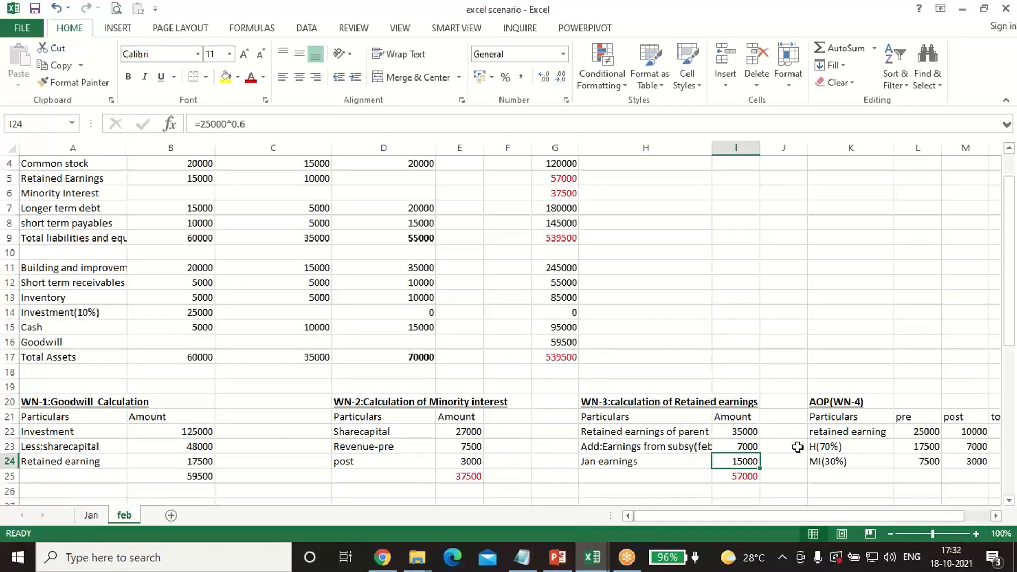
pyautogui.click(736, 446)
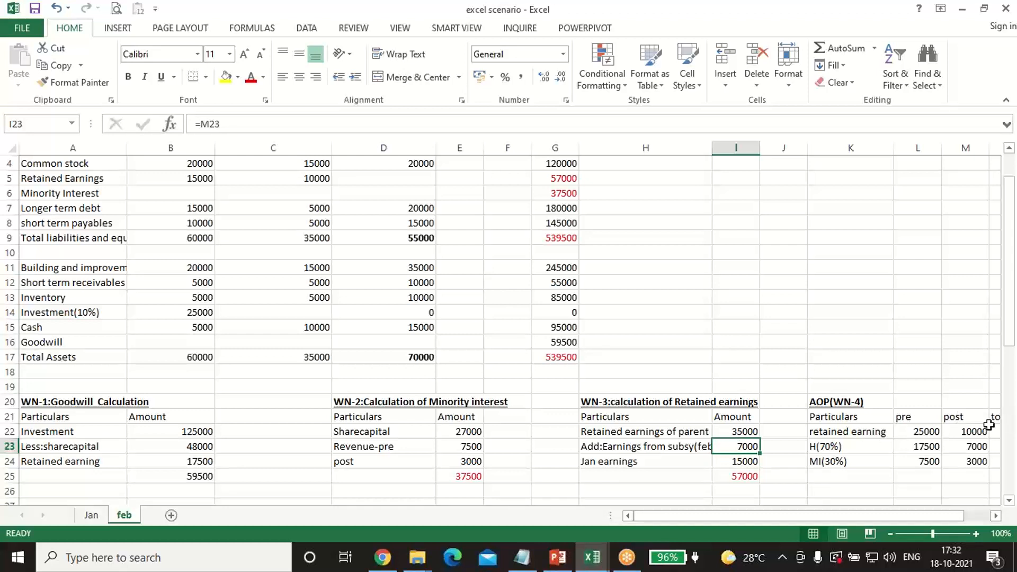
pyautogui.click(974, 432)
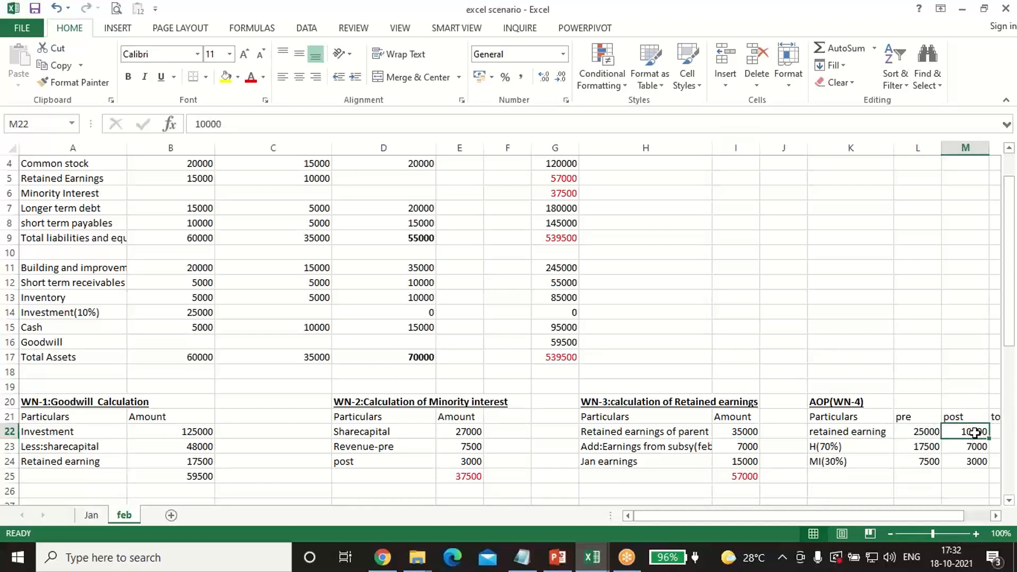
pyautogui.click(972, 446)
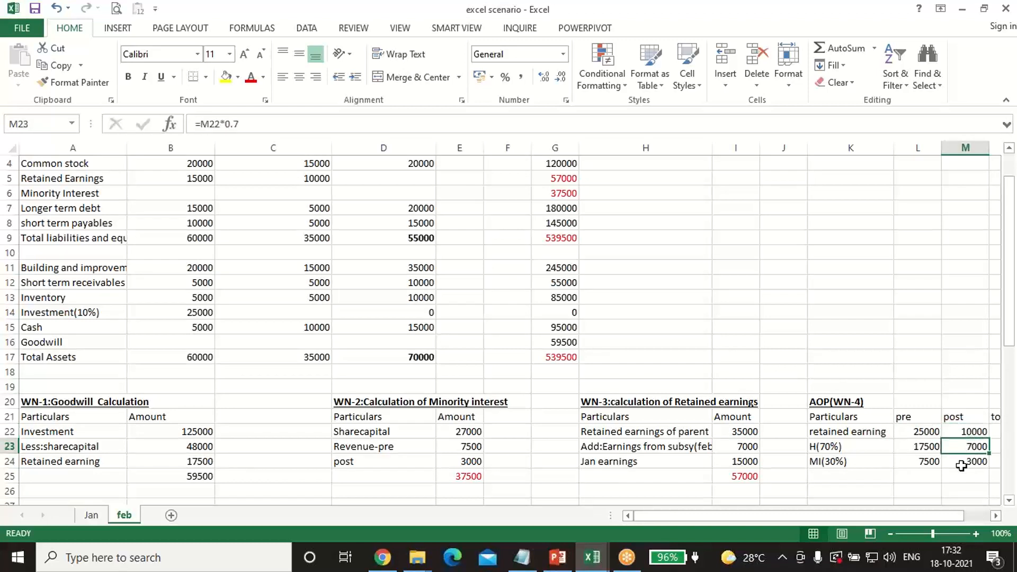
pyautogui.click(724, 445)
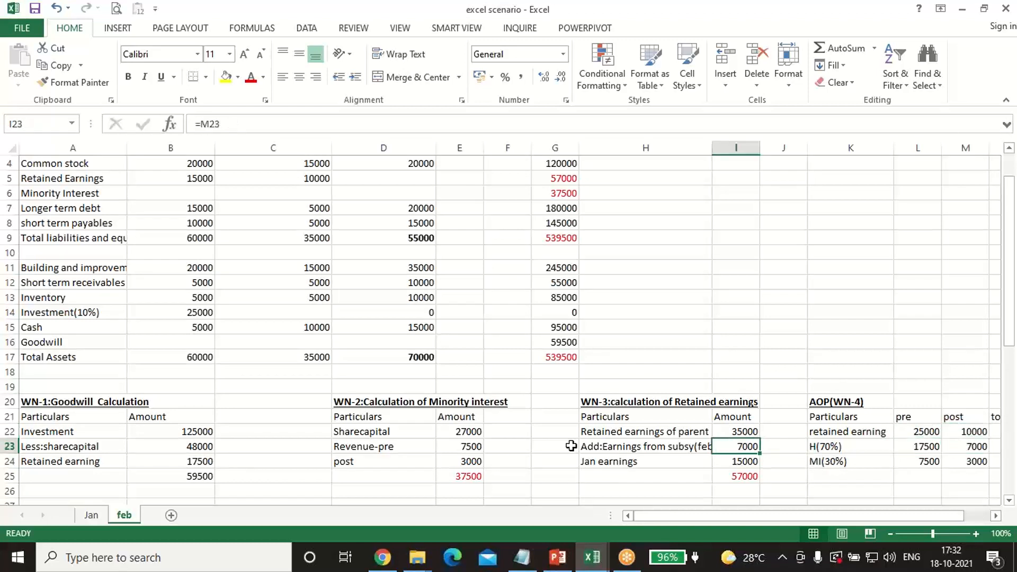
# - Enter WN-3's Jan earnings in I24 of feb as =25000*.6
pyautogui.click(91, 516)
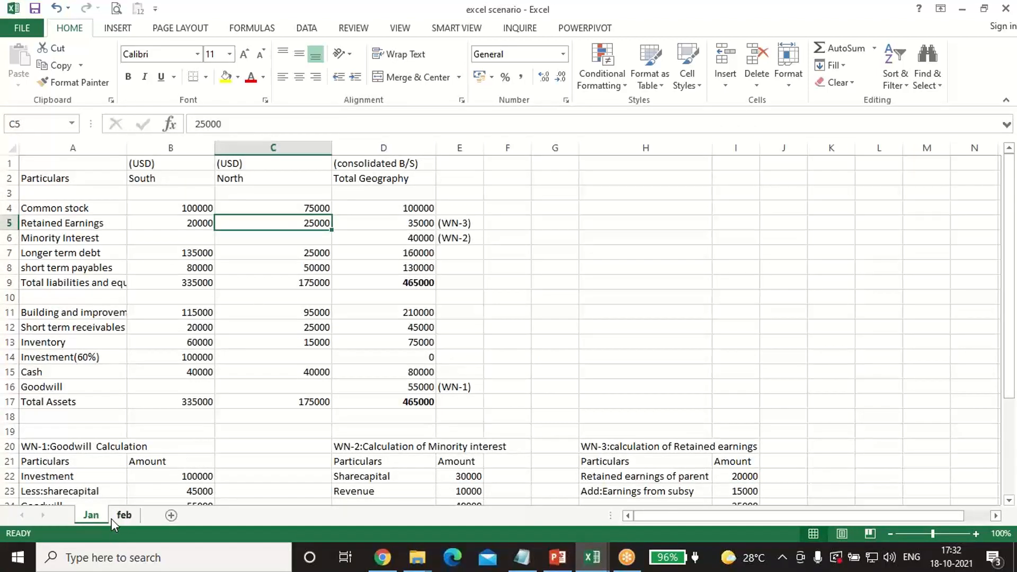
pyautogui.click(113, 518)
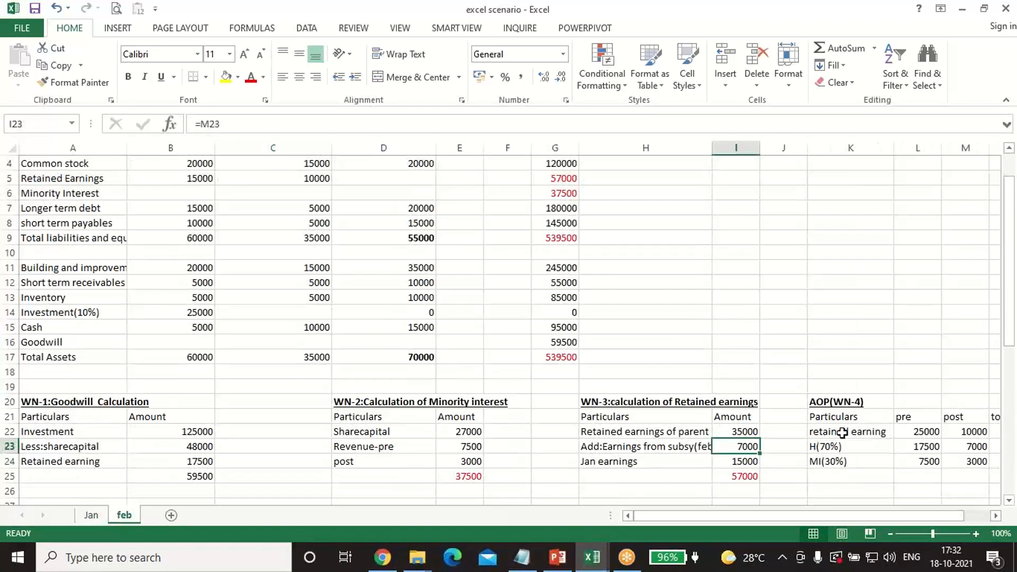
pyautogui.click(742, 459)
pyautogui.write('=')
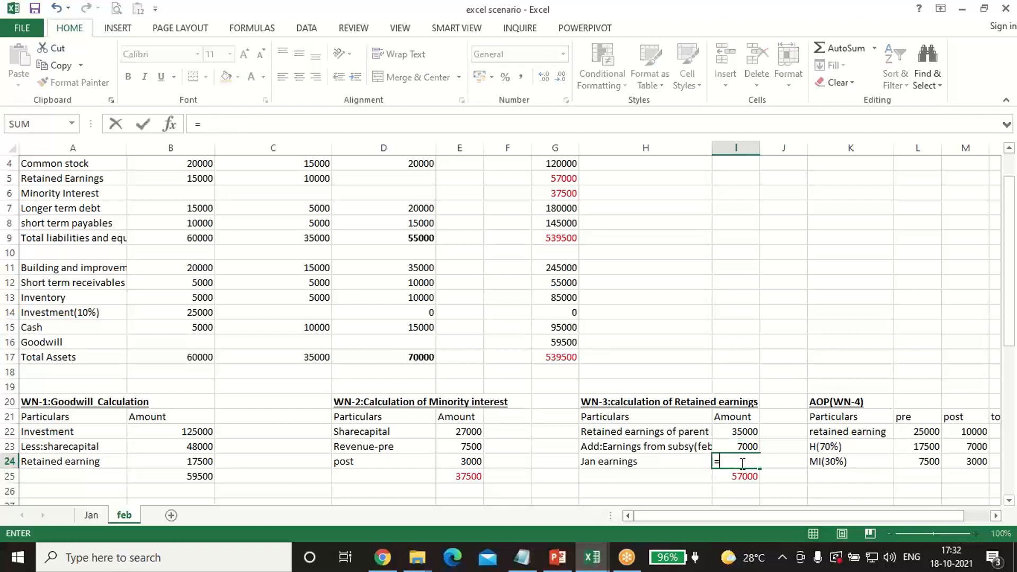
pyautogui.write('25000*.6')
pyautogui.press('Return')
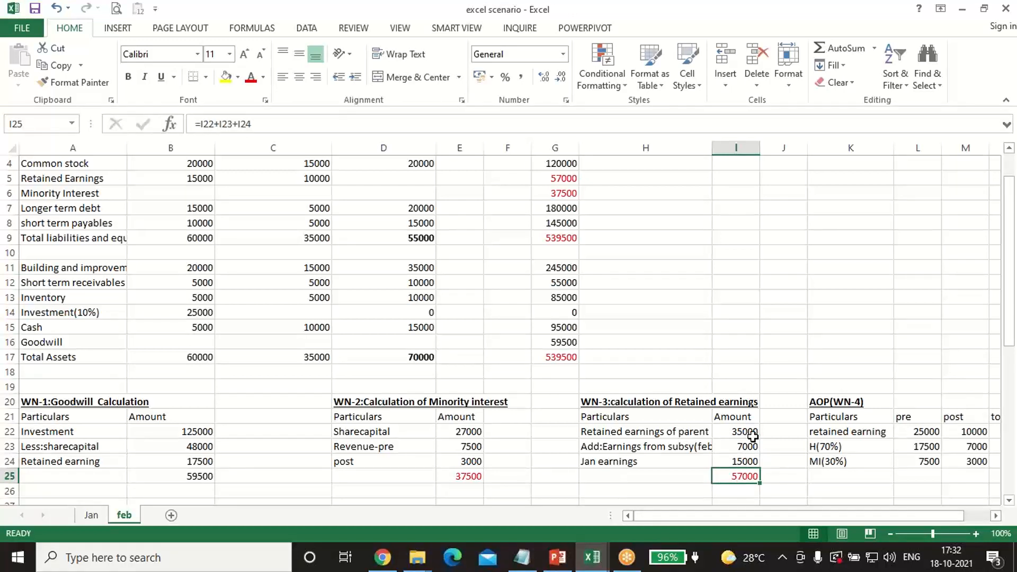
# - Review the formulas behind WN-3's parent, subsidiary and Jan earnings amounts and their total in I25
pyautogui.click(721, 443)
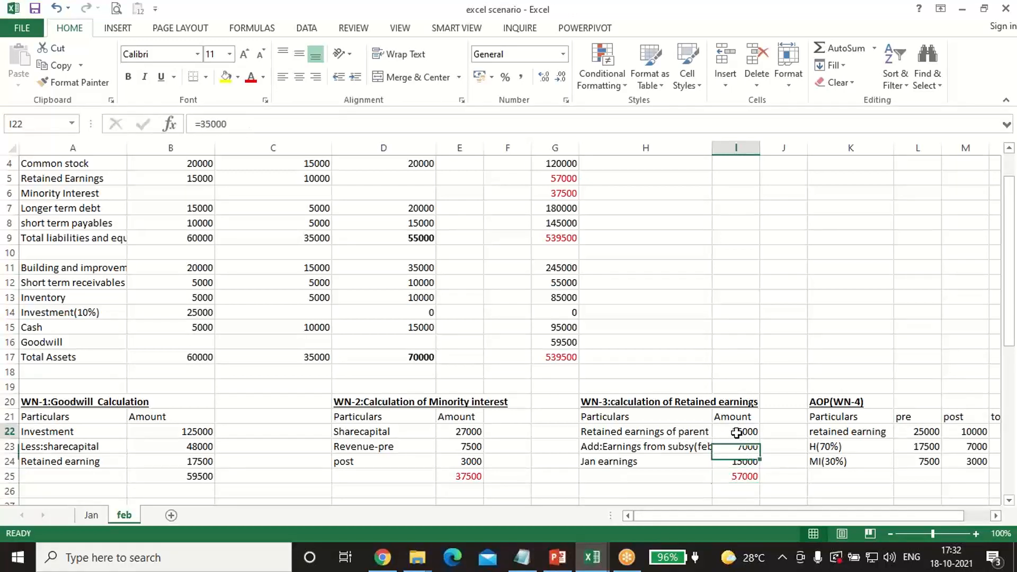
pyautogui.click(737, 435)
pyautogui.click(740, 445)
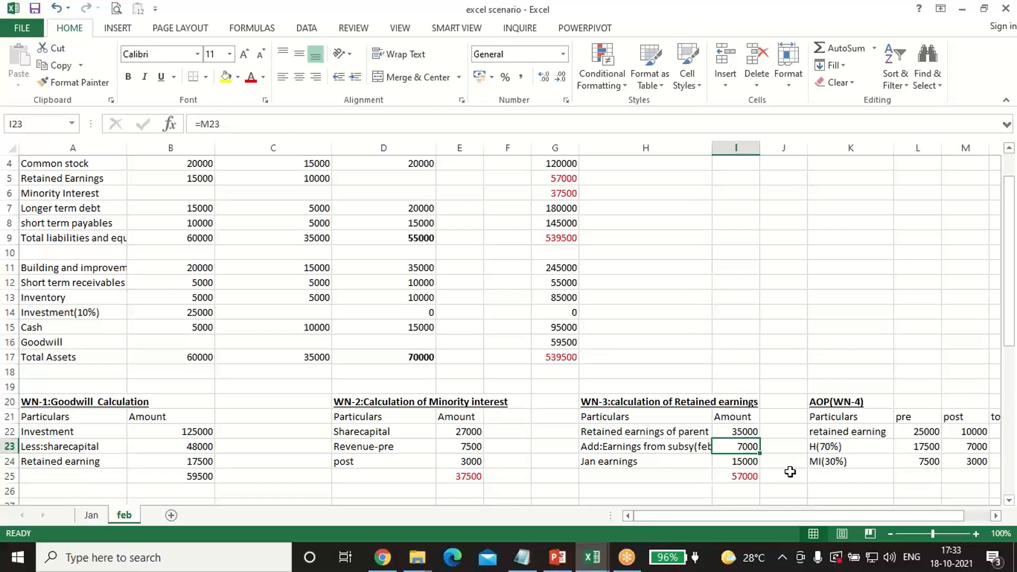
pyautogui.click(752, 463)
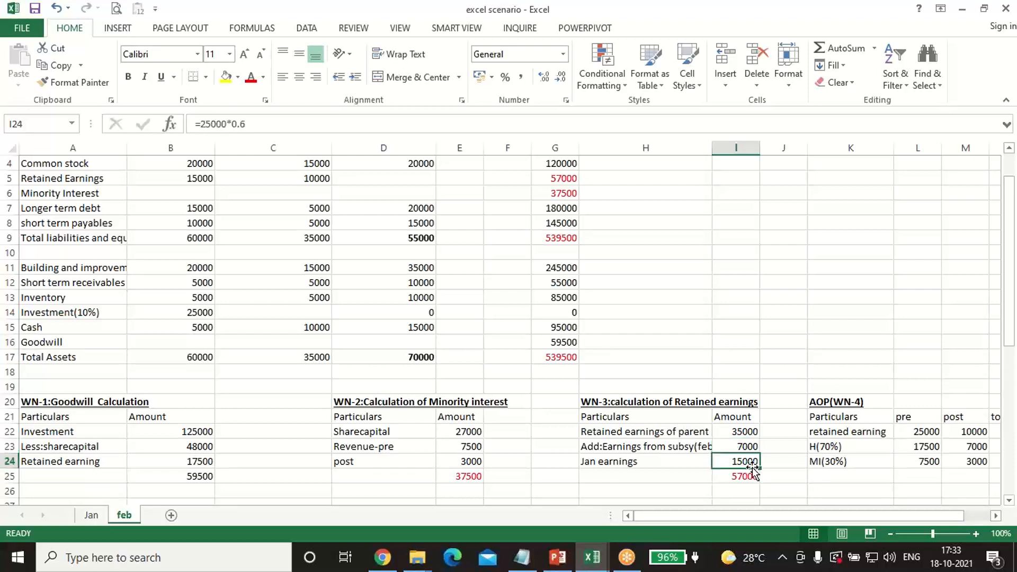
pyautogui.click(742, 476)
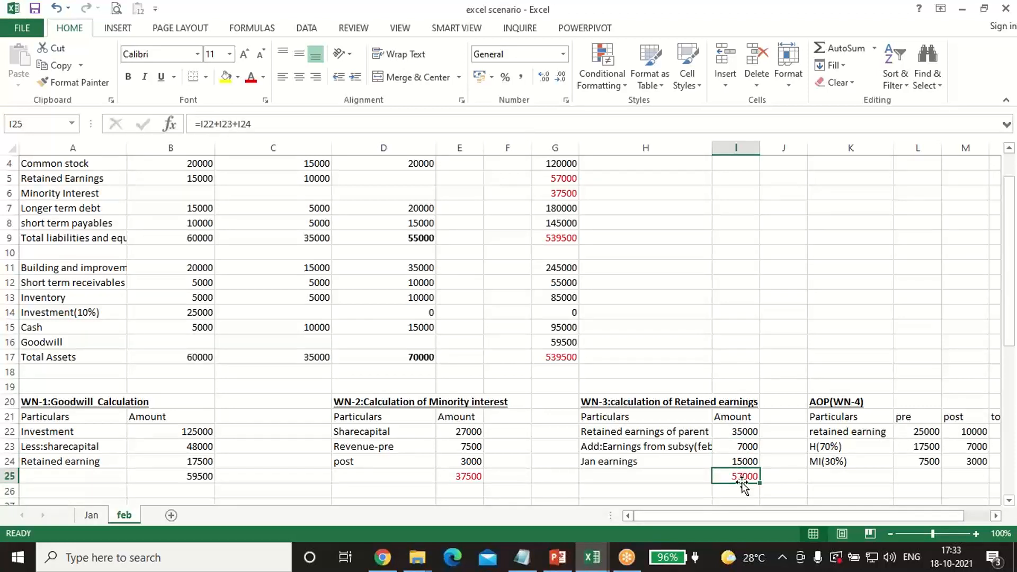
# - Compare South's common stock in B4 with the consolidated common stock in D4 of the feb balance sheet
pyautogui.scroll(1, 592, 467)
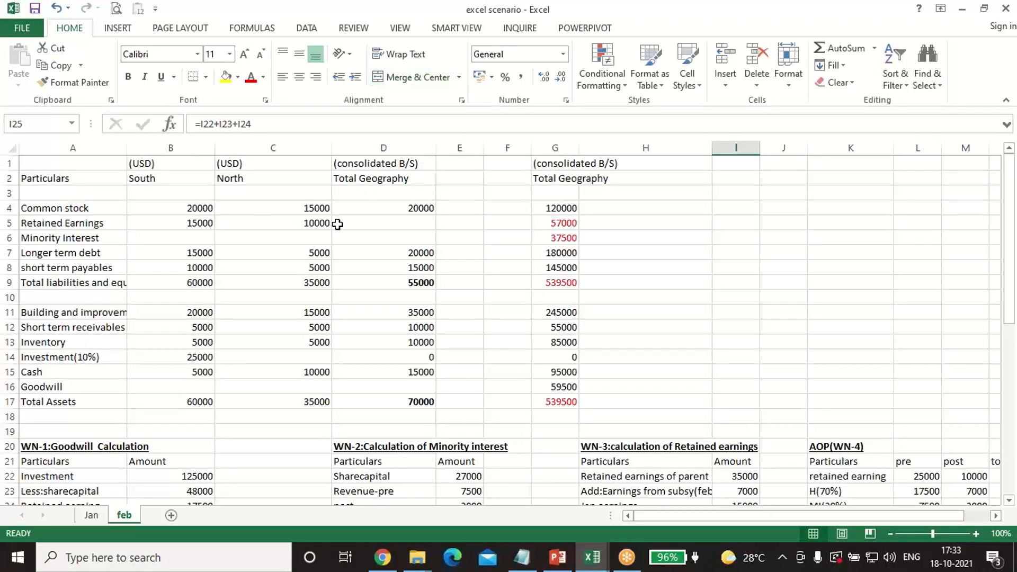
pyautogui.click(207, 203)
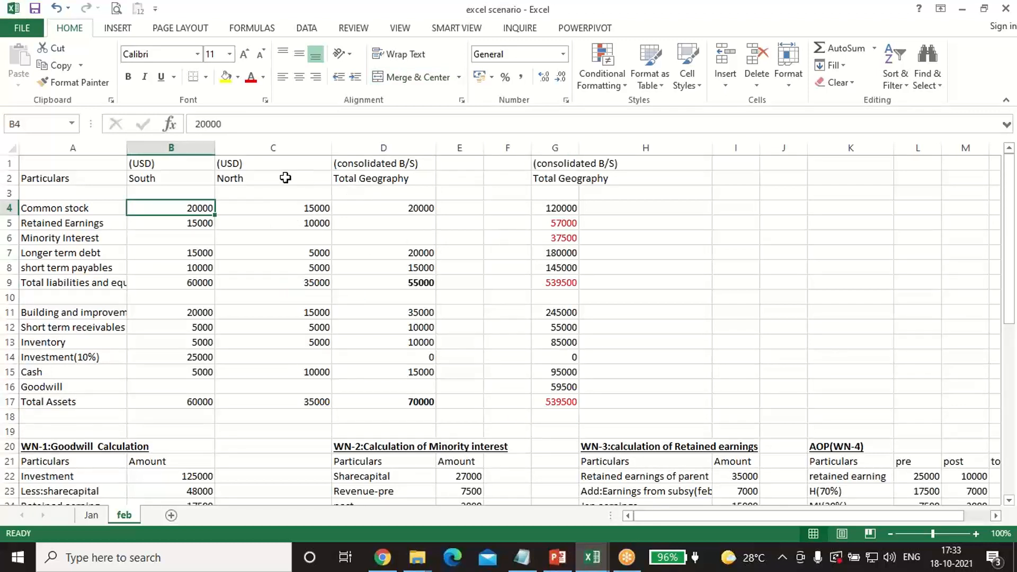
pyautogui.click(392, 209)
pyautogui.click(200, 206)
pyautogui.click(422, 209)
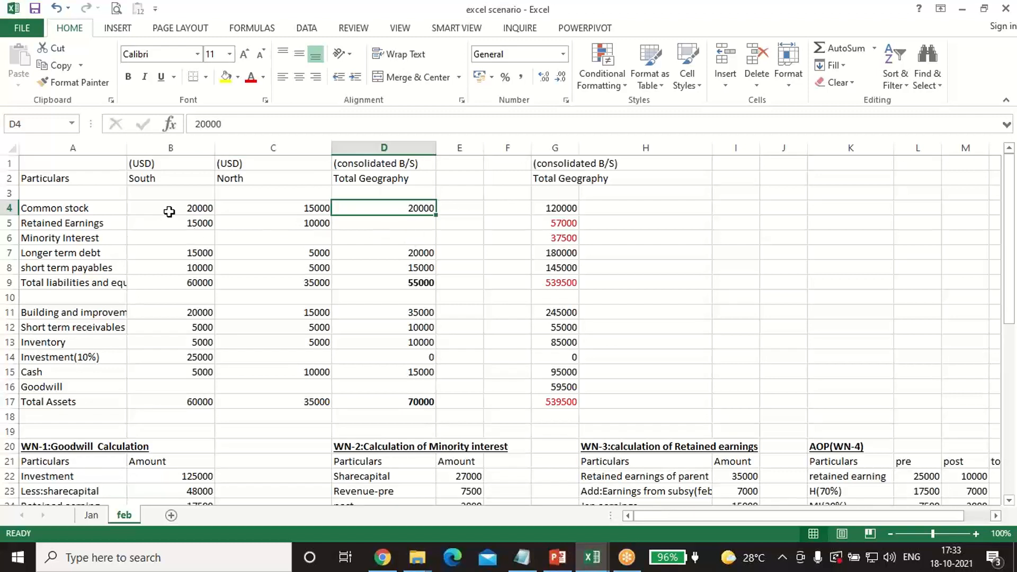
pyautogui.click(130, 208)
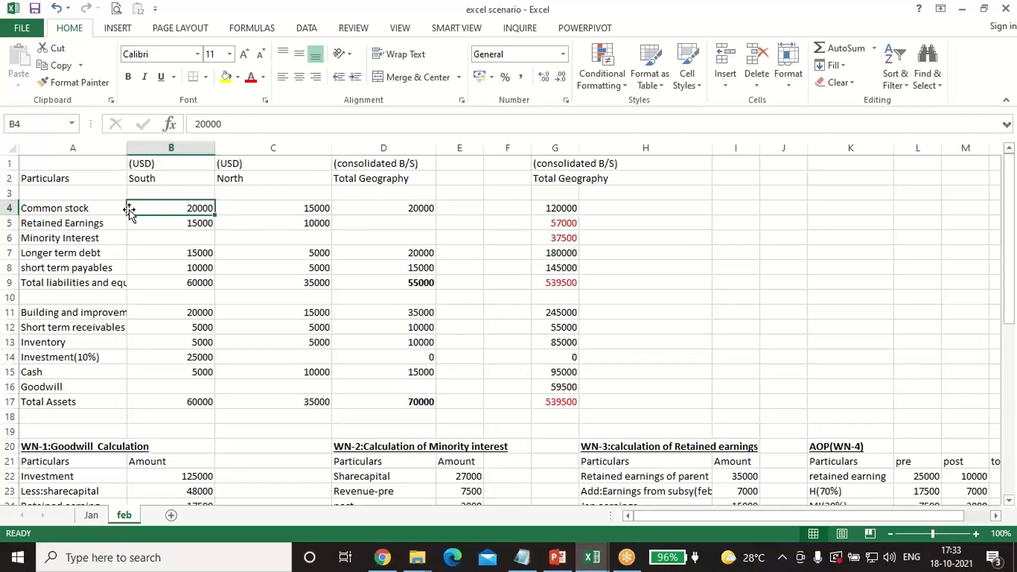
# - Review feb's South, North and consolidated amounts for long-term debt and short-term payables, plus common stock and investment, in rows 4, 7, 8 and 14
pyautogui.click(398, 208)
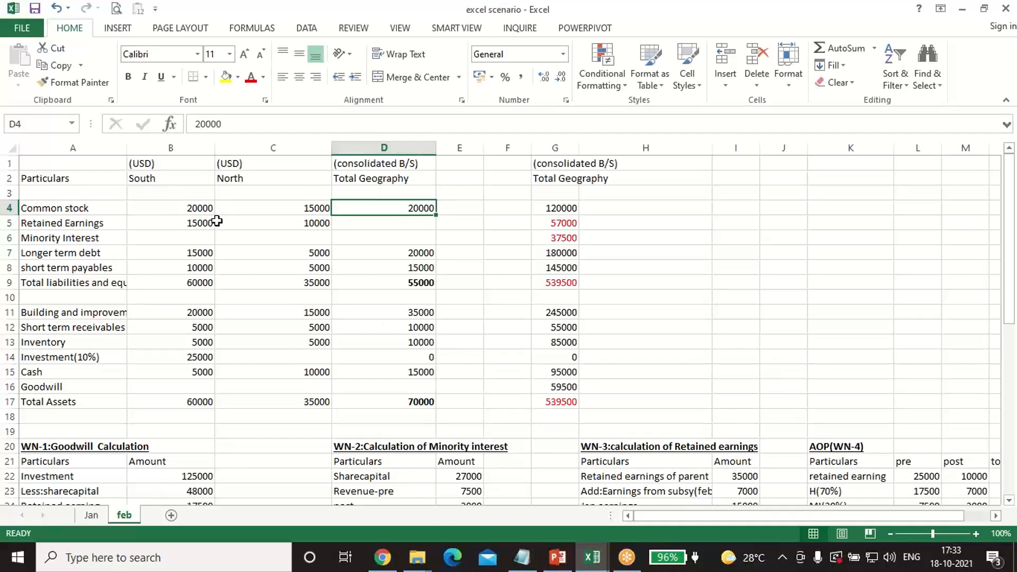
pyautogui.click(197, 252)
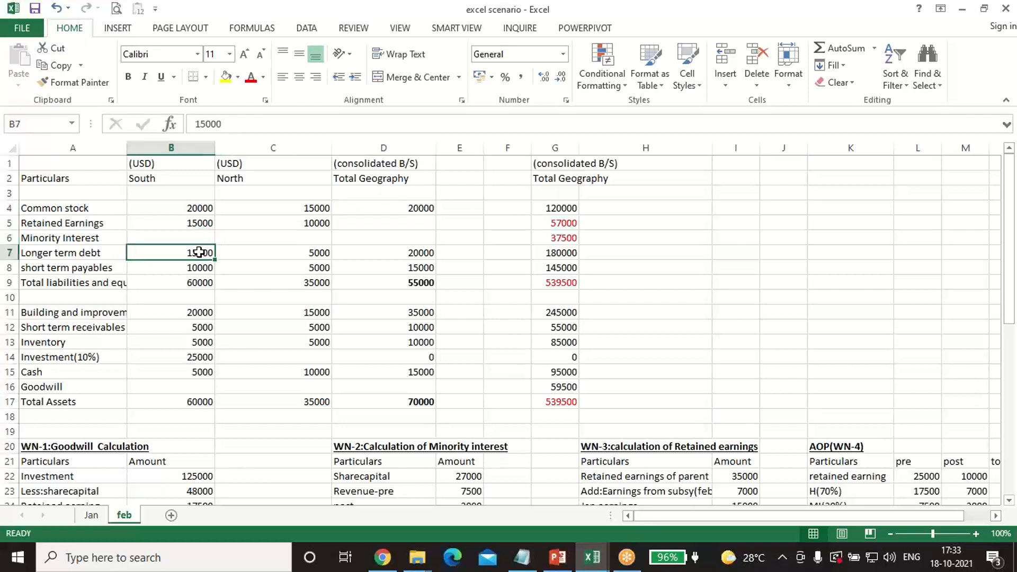
pyautogui.click(312, 252)
pyautogui.click(371, 257)
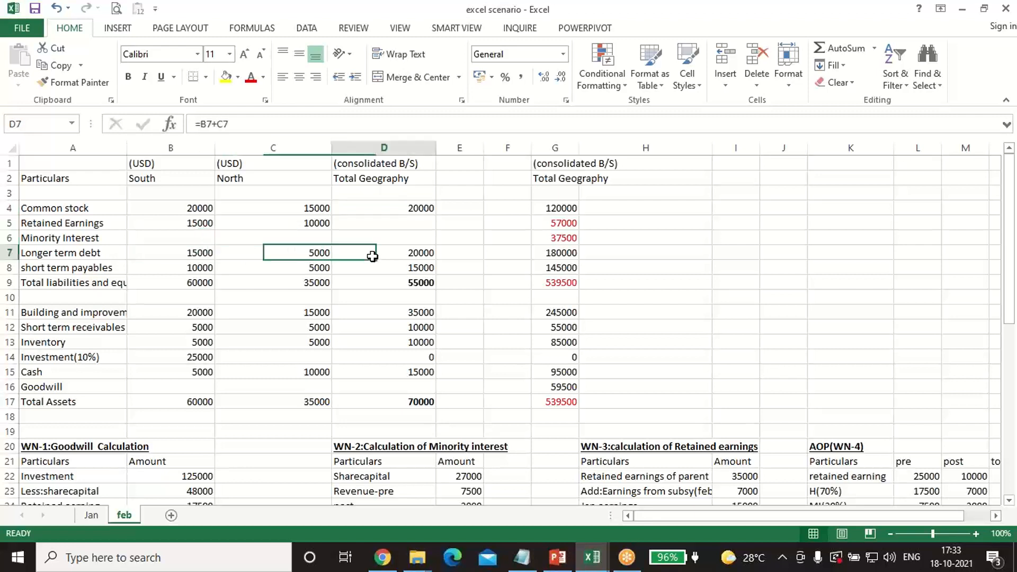
pyautogui.click(180, 266)
pyautogui.click(257, 266)
pyautogui.click(427, 269)
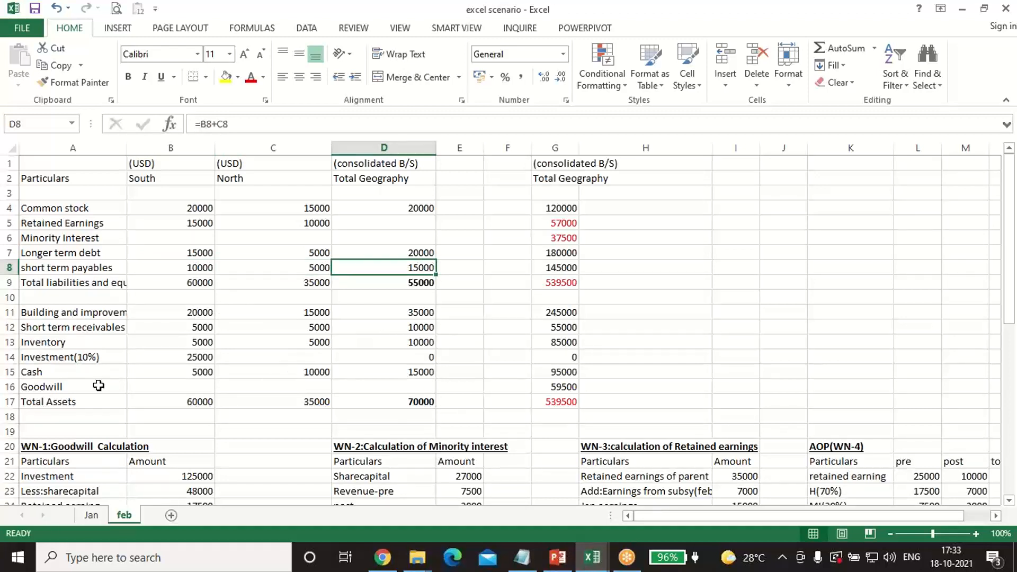
pyautogui.click(185, 361)
pyautogui.click(421, 356)
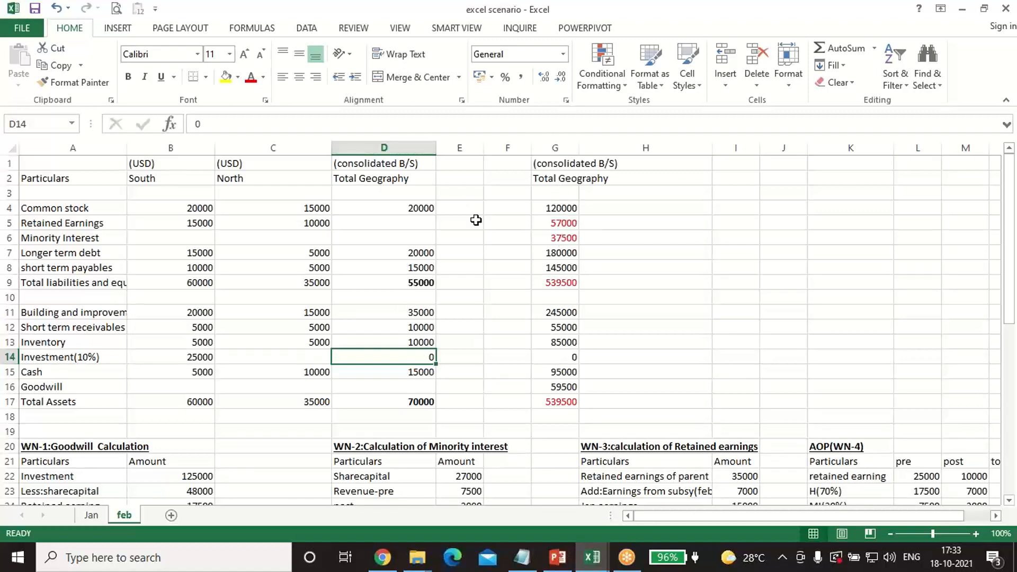
# - Trace feb's cumulative common stock in G4 to the common stock amounts in D4 of feb and B4 of Jan
pyautogui.click(421, 210)
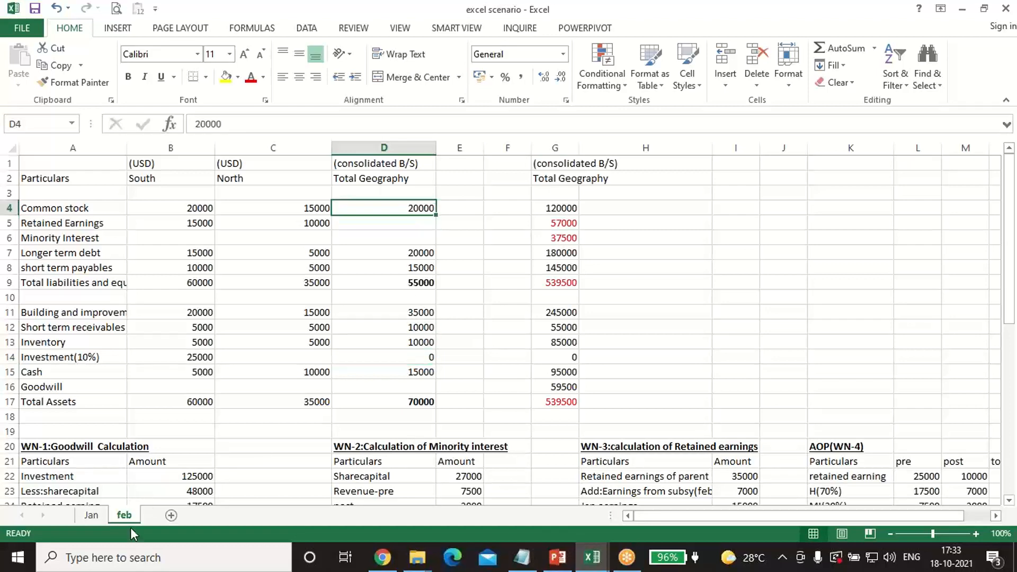
pyautogui.click(91, 517)
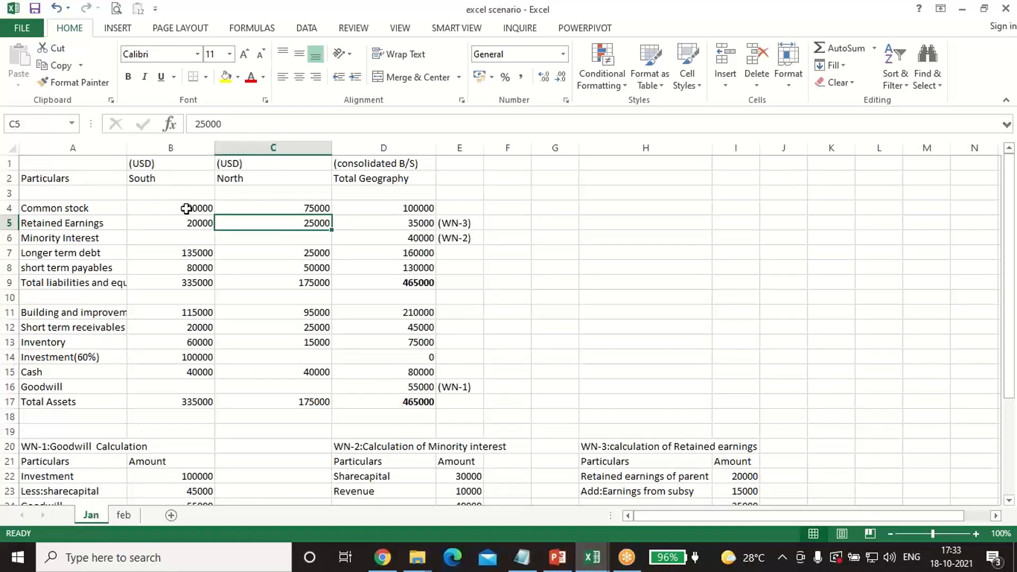
pyautogui.click(187, 209)
pyautogui.click(131, 515)
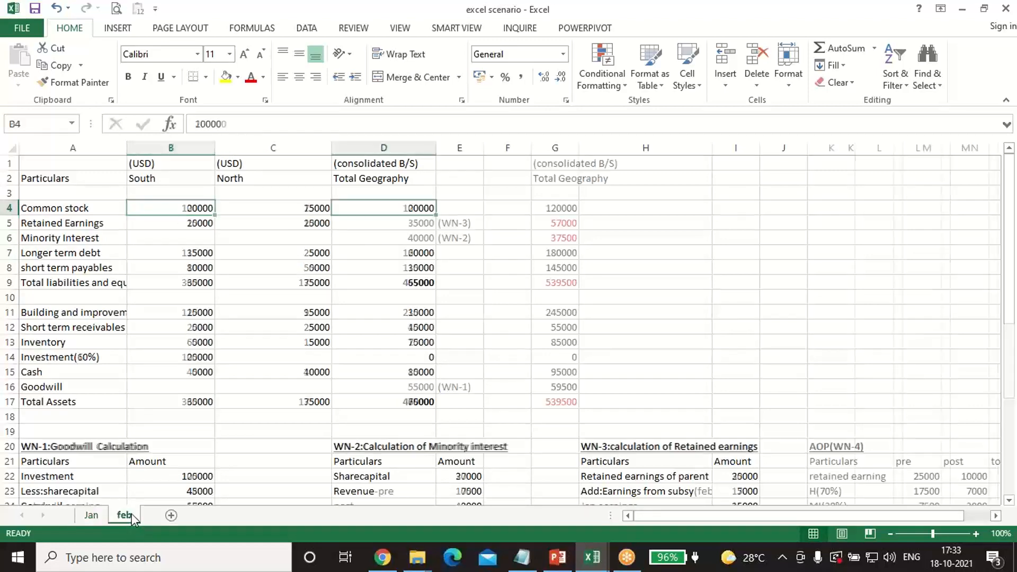
pyautogui.click(567, 209)
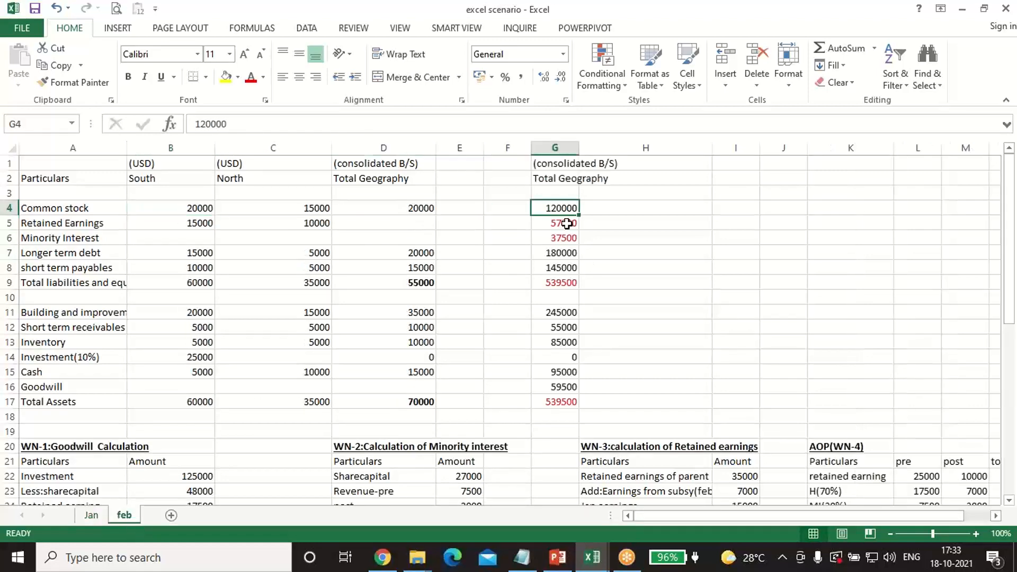
# - Trace feb's consolidated retained earnings in G5 to WN-3's total and minority interest in G6 to WN-2's total
pyautogui.click(563, 223)
pyautogui.scroll(-1, 564, 223)
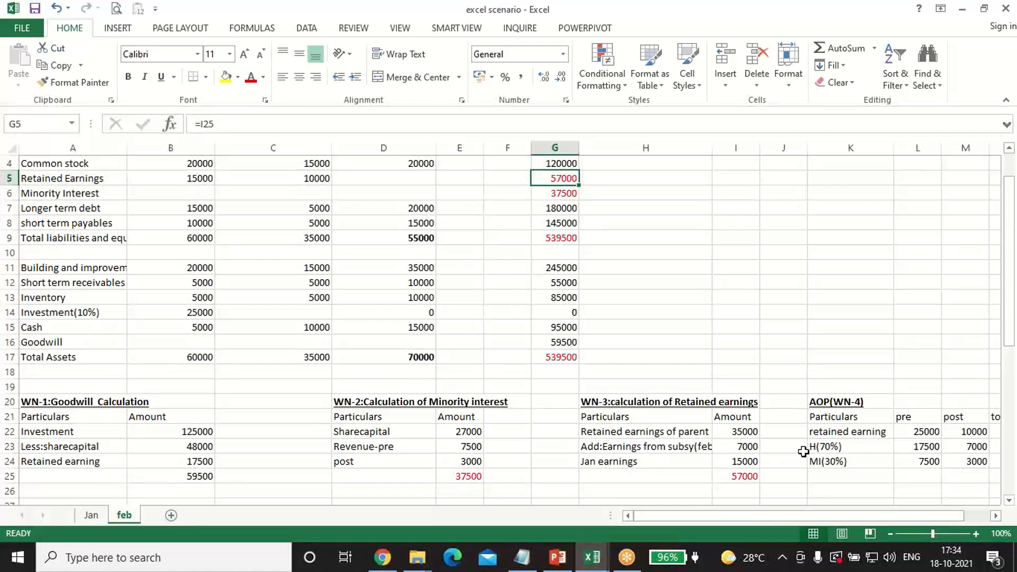
pyautogui.click(742, 477)
pyautogui.click(563, 192)
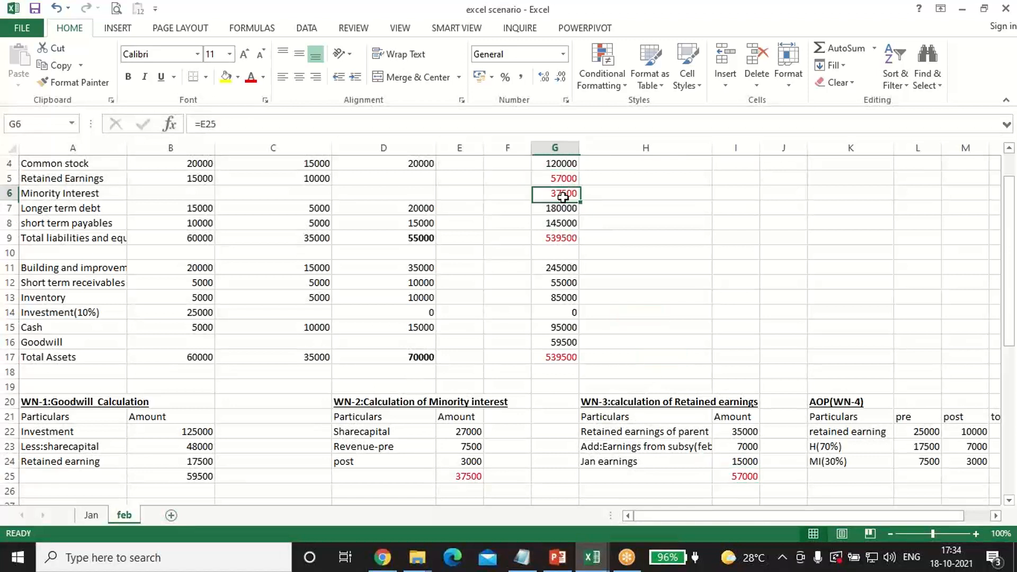
pyautogui.click(474, 475)
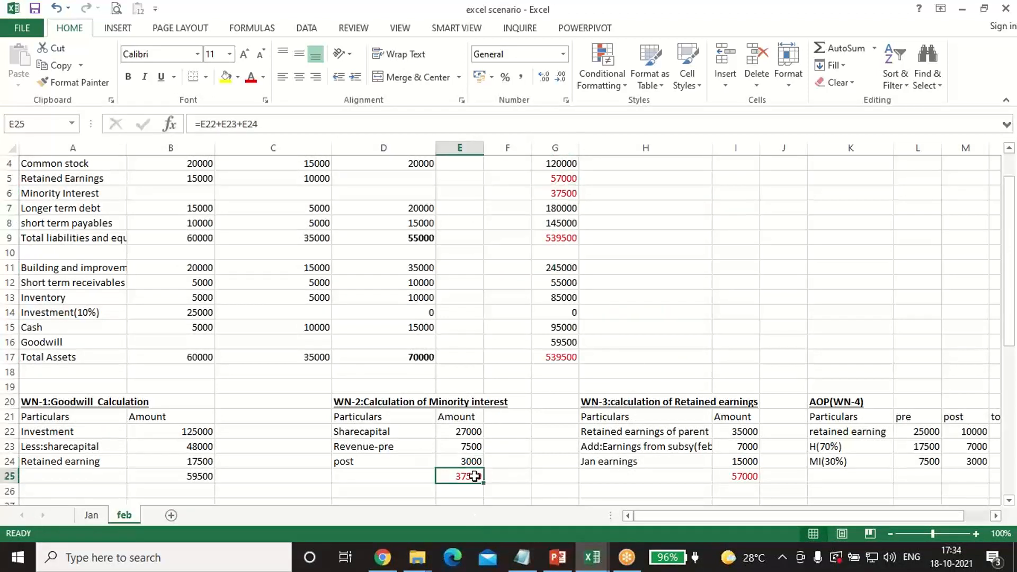
# - Compare feb's cumulative long-term debt in G7 with the consolidated long-term debt in D7 of both the feb and Jan sheets
pyautogui.click(551, 209)
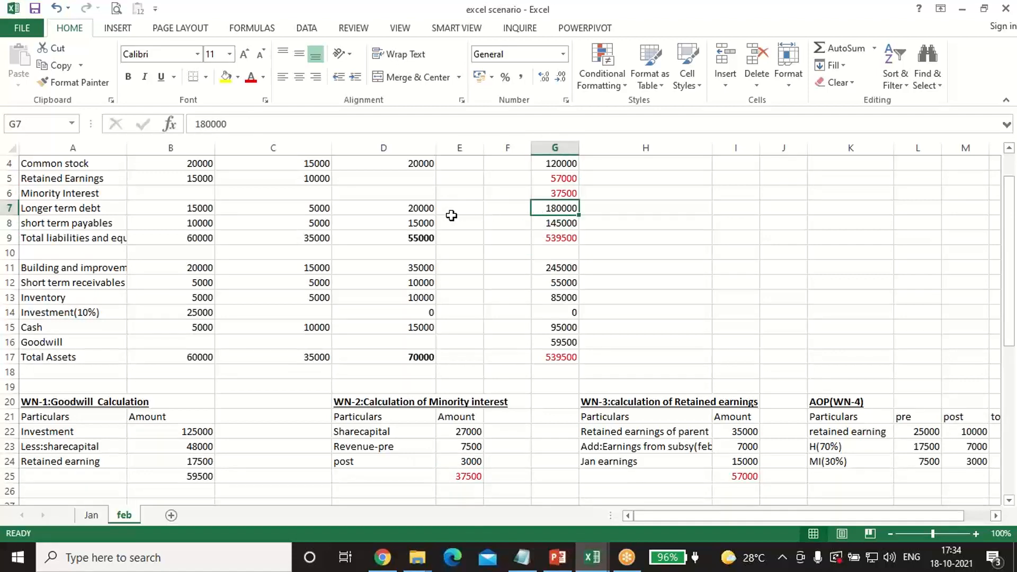
pyautogui.click(406, 211)
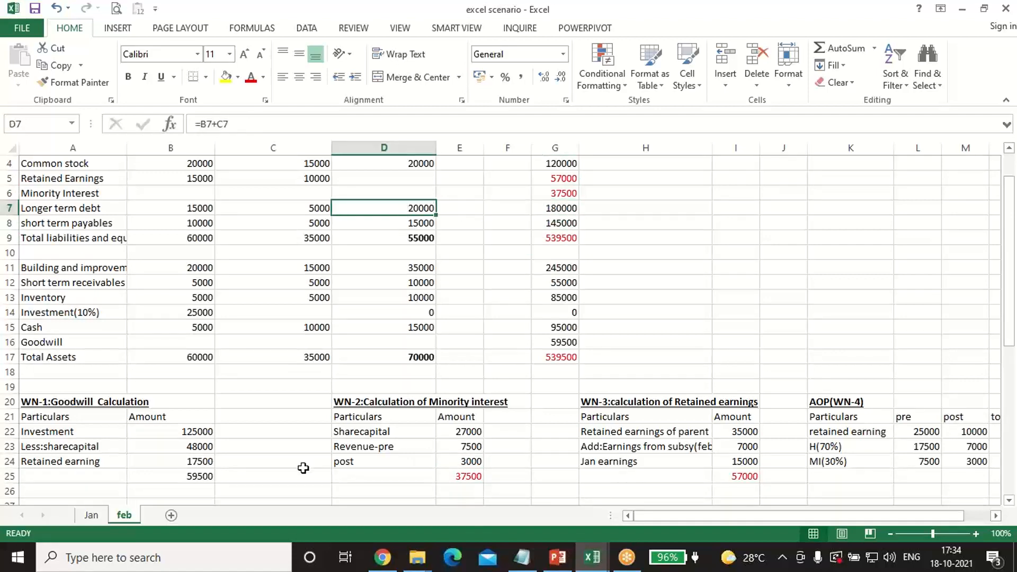
pyautogui.click(90, 517)
pyautogui.click(241, 252)
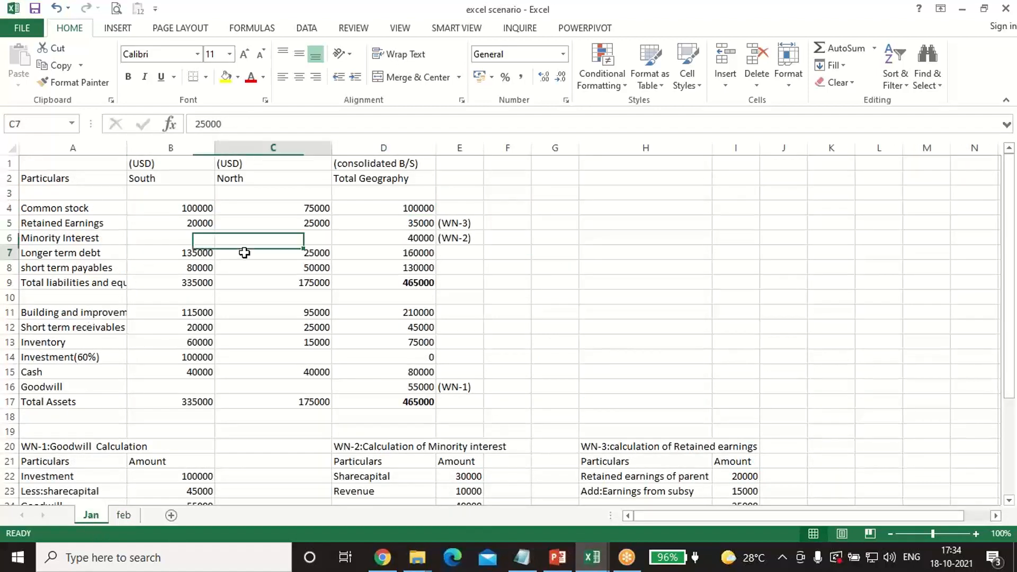
pyautogui.click(125, 515)
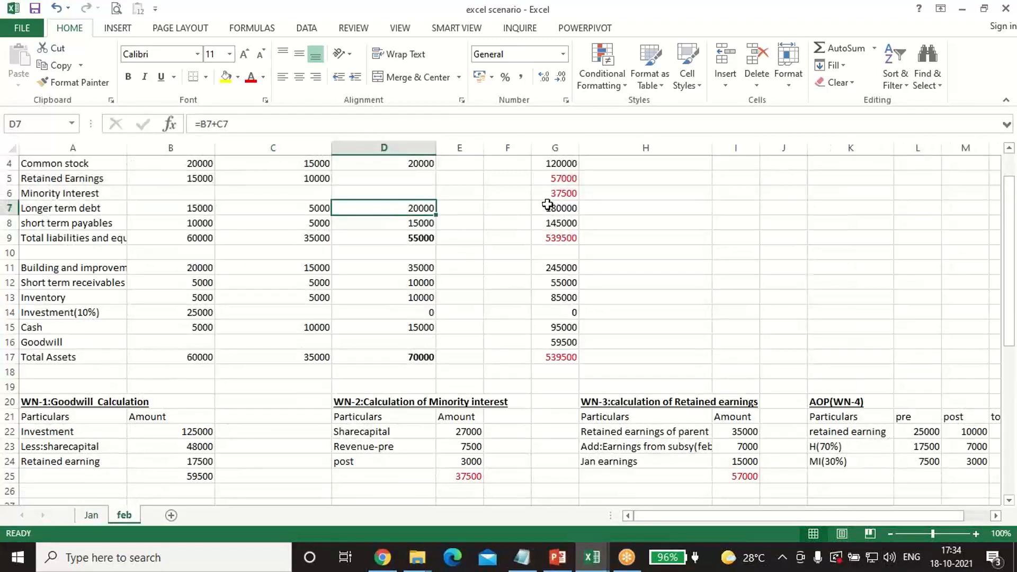
pyautogui.click(100, 514)
pyautogui.click(387, 251)
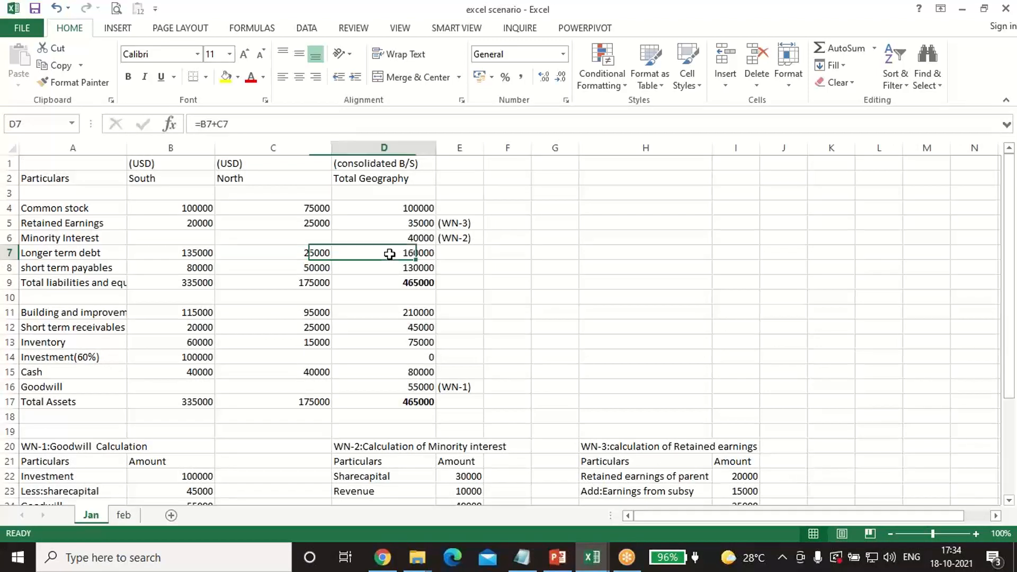
pyautogui.click(119, 514)
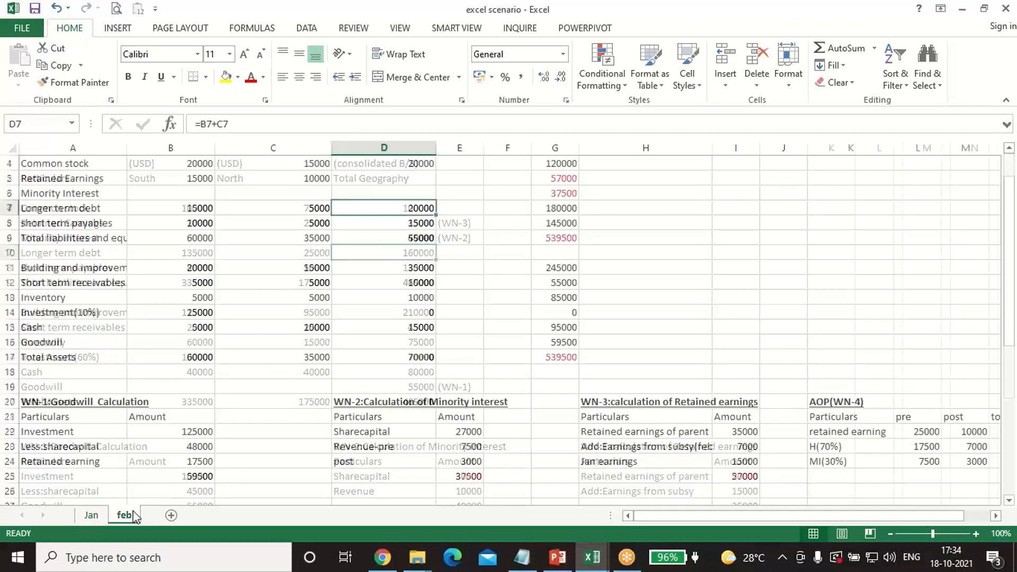
pyautogui.click(552, 209)
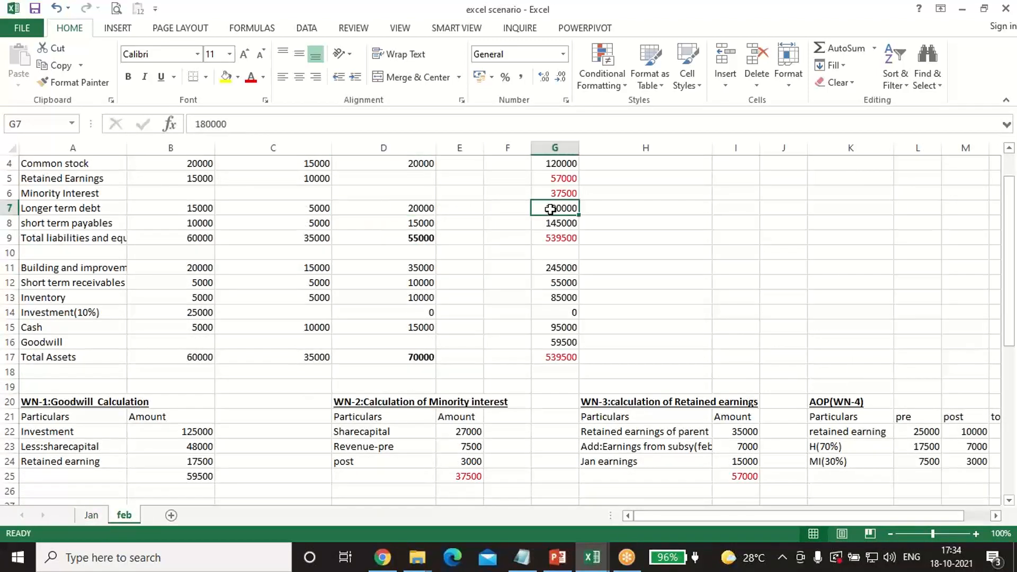
# - Trace feb's short-term payables in G8 to D8 of both sheets, and check the total liabilities formula in G9
pyautogui.click(418, 219)
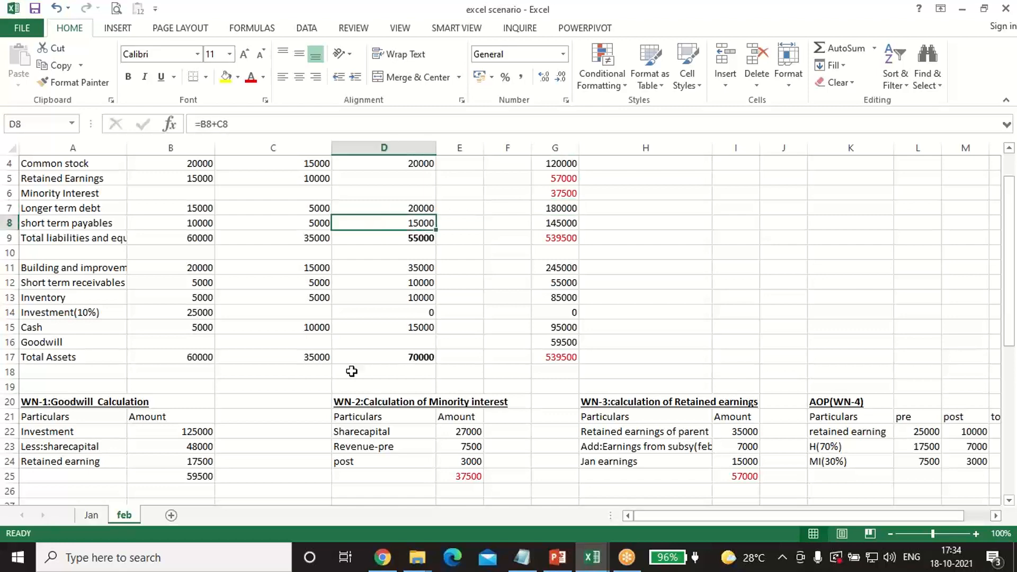
pyautogui.click(90, 515)
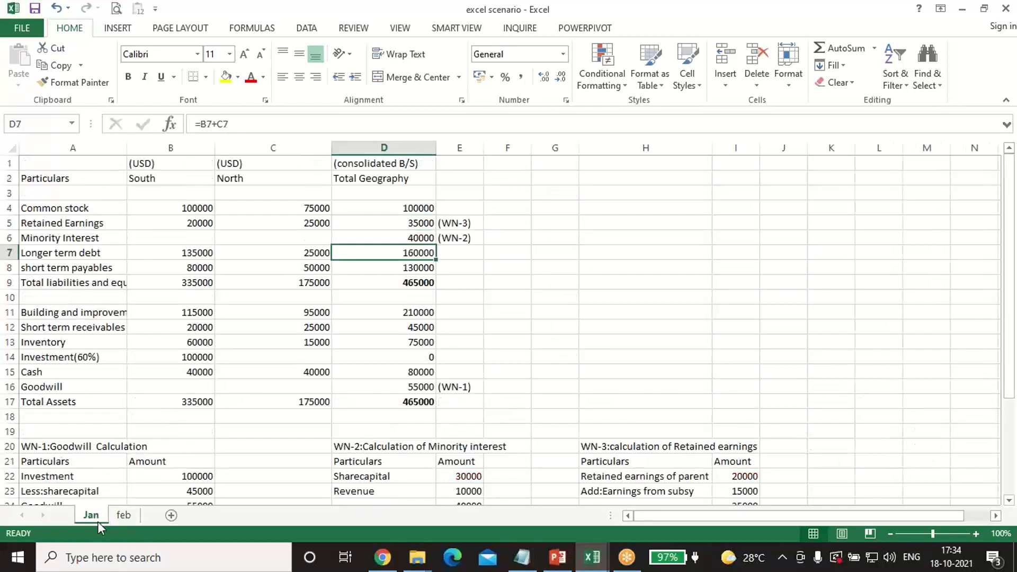
pyautogui.click(370, 264)
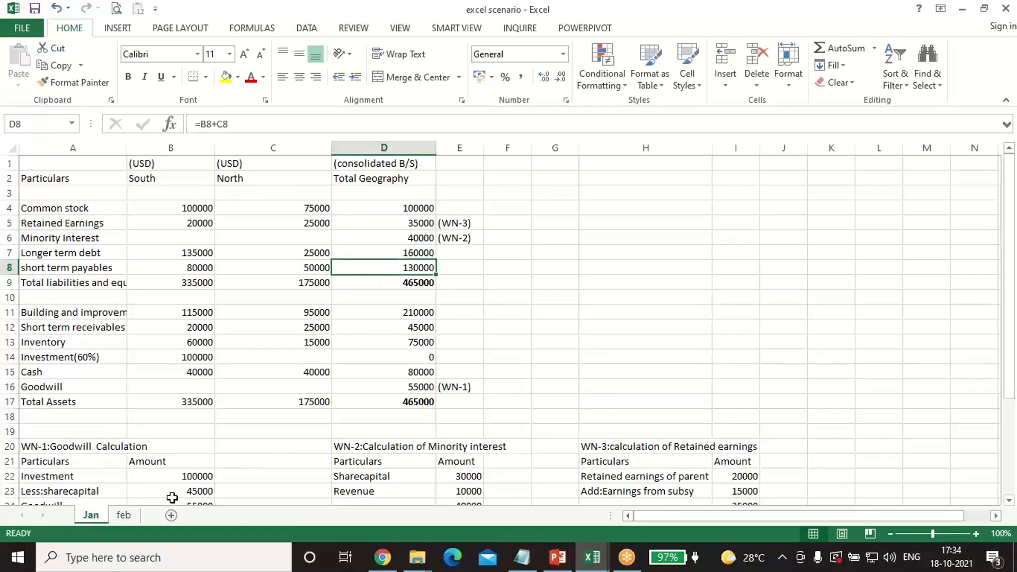
pyautogui.click(124, 517)
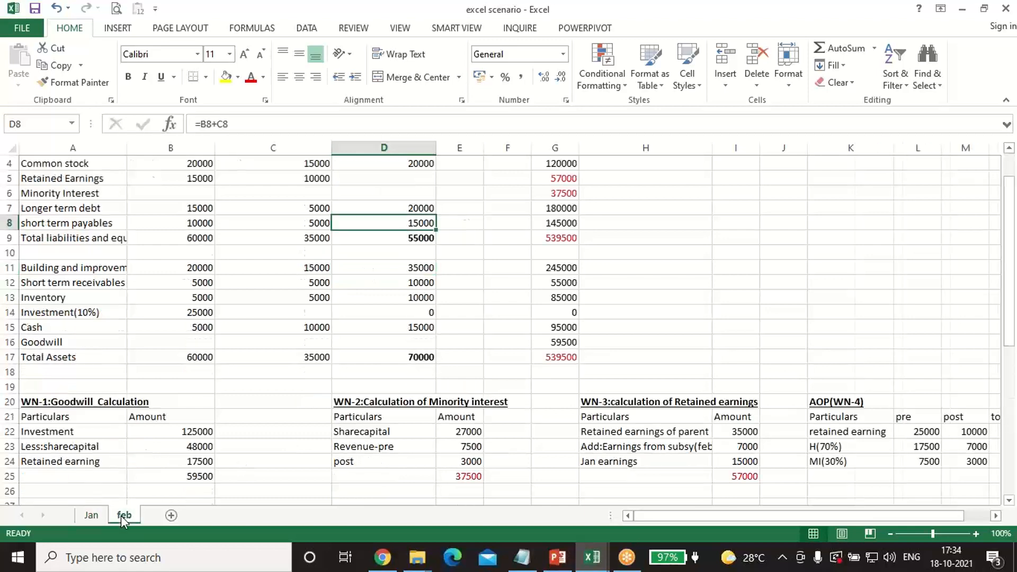
pyautogui.click(547, 223)
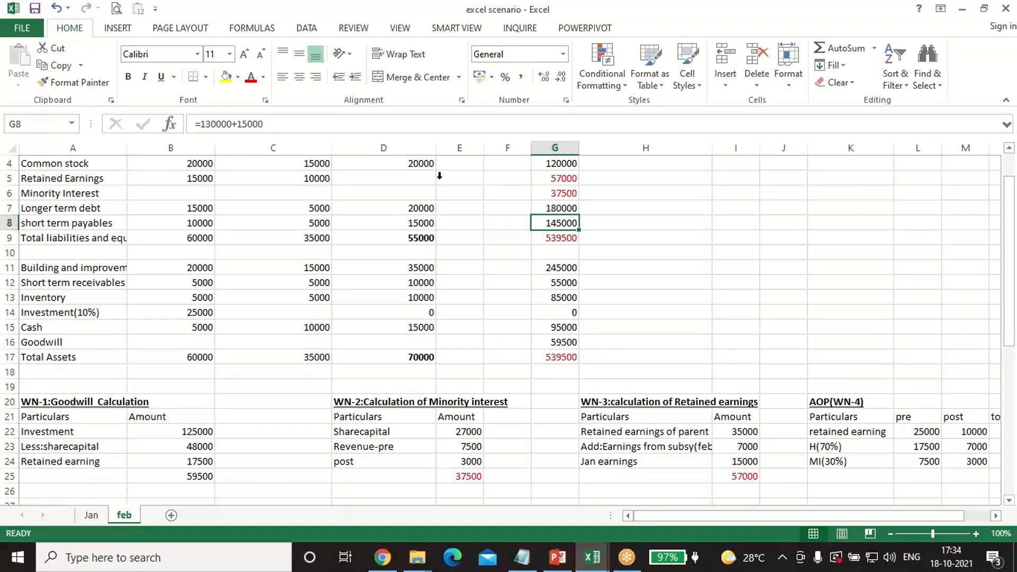
pyautogui.click(554, 240)
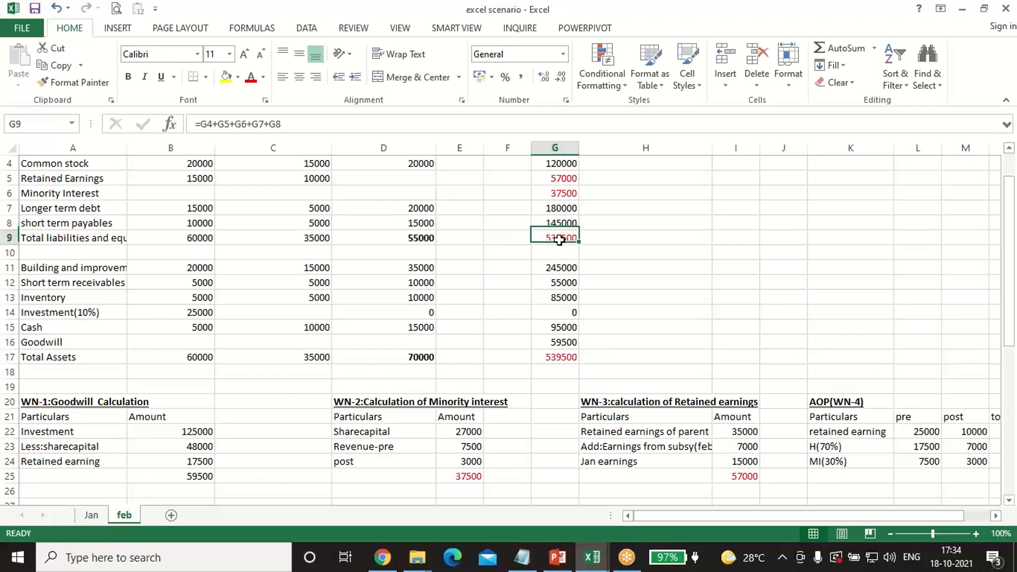
# - Trace feb's cumulative building and improvements in G11 to the consolidated amounts in D11 of the feb and Jan sheets
pyautogui.click(566, 270)
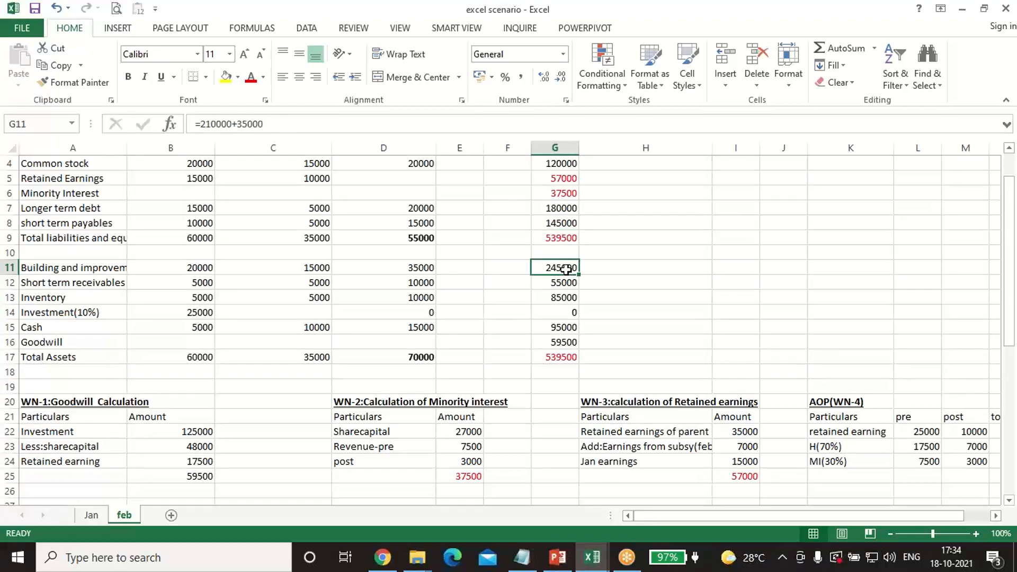
pyautogui.click(398, 269)
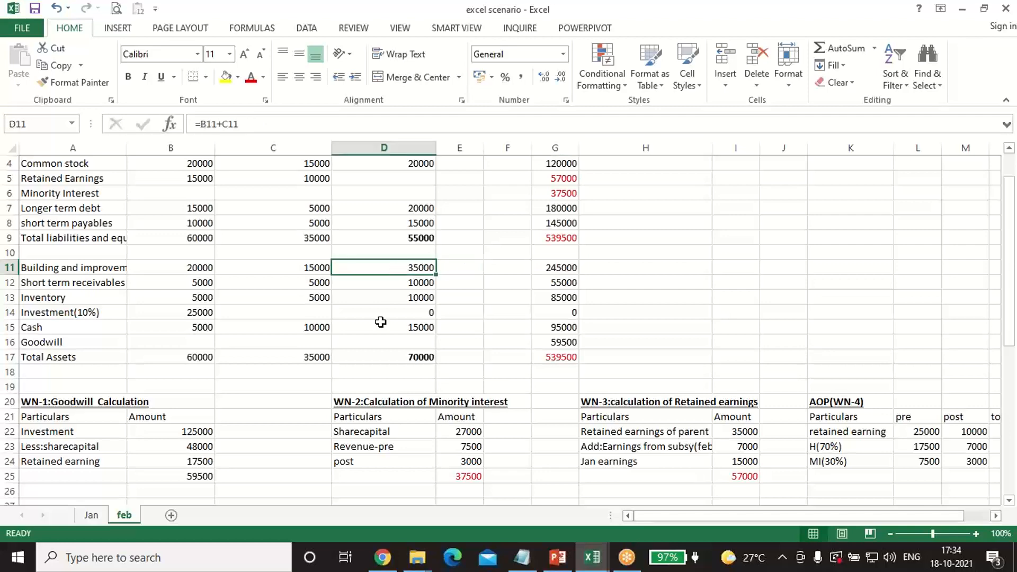
pyautogui.click(91, 515)
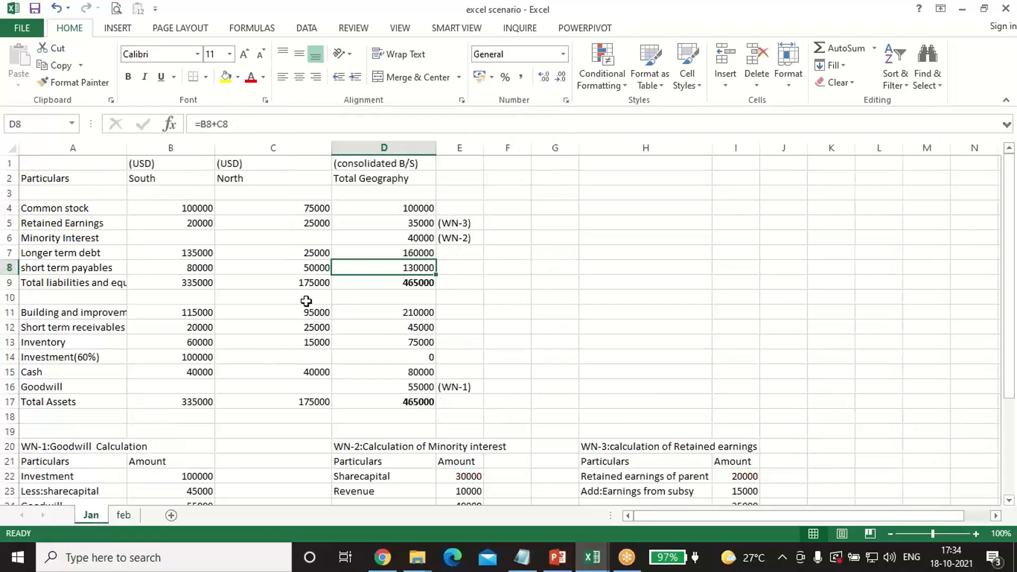
pyautogui.click(427, 313)
pyautogui.click(118, 516)
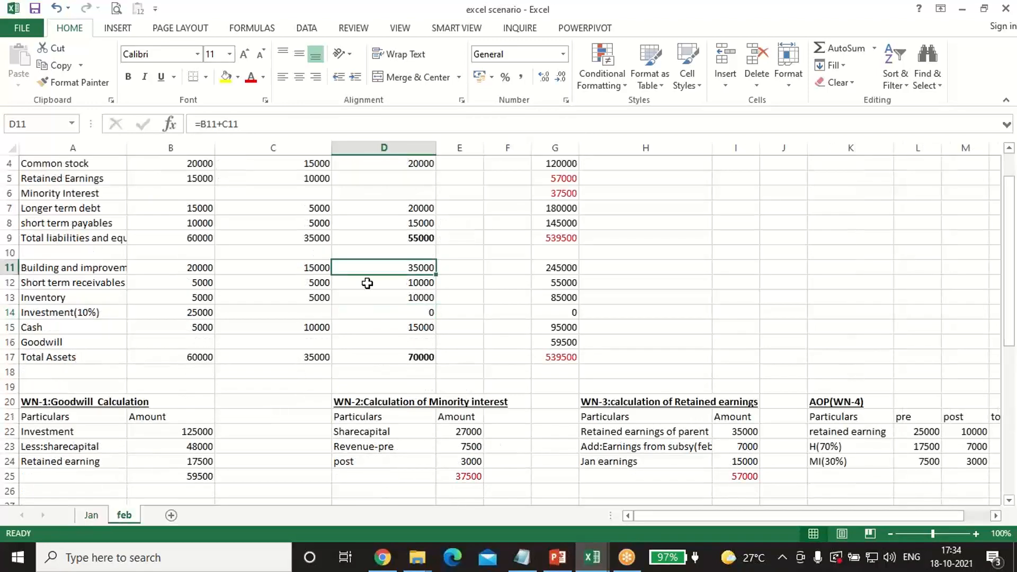
pyautogui.click(533, 267)
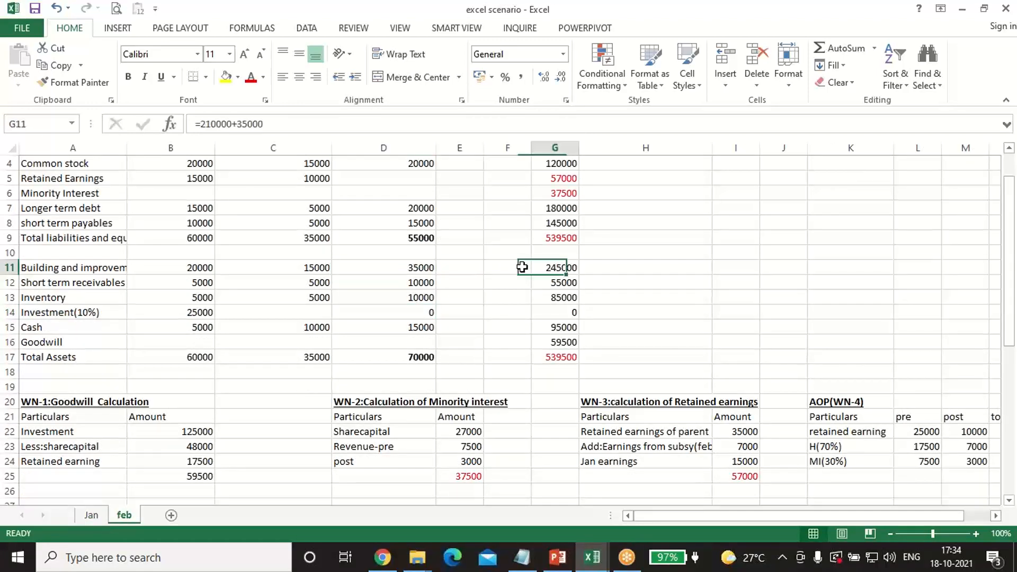
# - Trace feb's cumulative short-term receivables in G12 to the consolidated amounts in D12 of the feb and Jan sheets
pyautogui.click(411, 283)
pyautogui.click(95, 516)
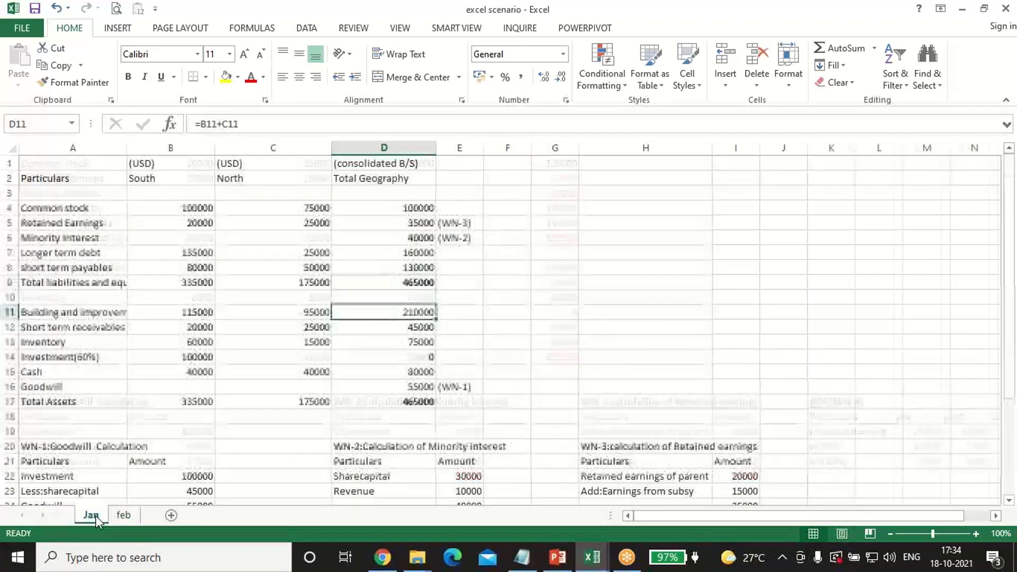
pyautogui.click(427, 329)
pyautogui.click(126, 515)
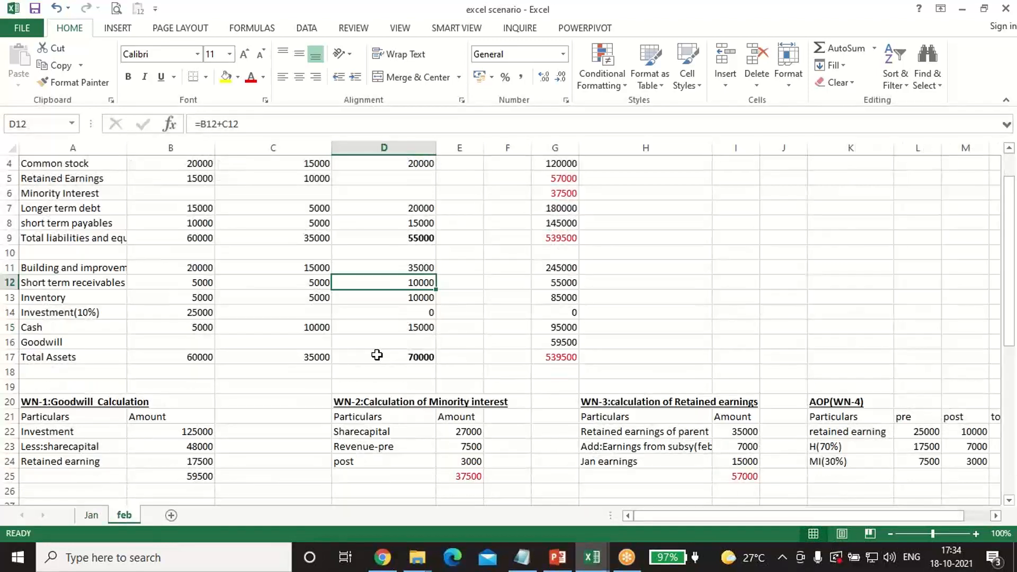
pyautogui.click(563, 283)
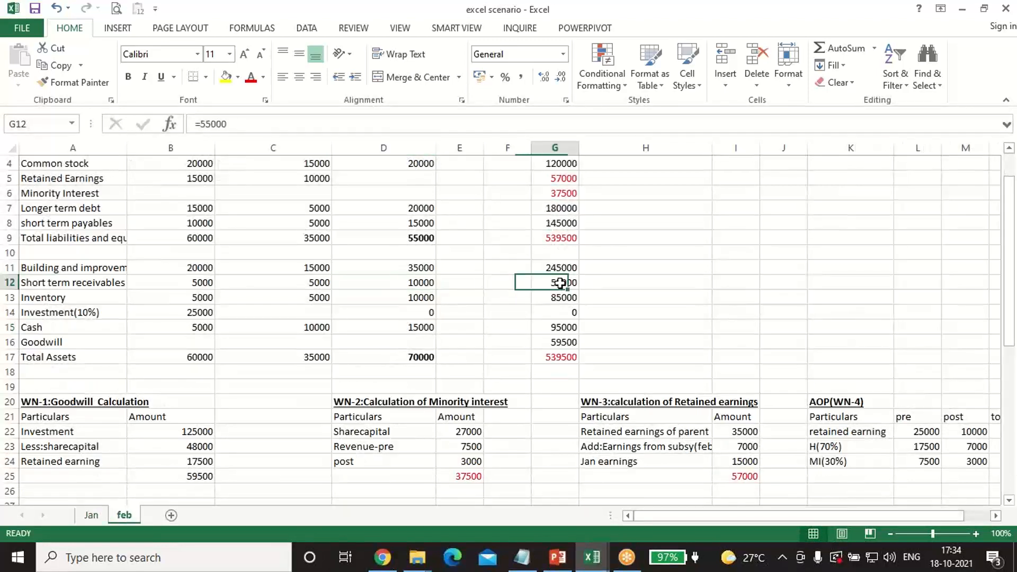
# - Trace feb's cumulative inventory in G13 to the consolidated amounts in D13 of the feb and Jan sheets
pyautogui.click(420, 301)
pyautogui.click(91, 514)
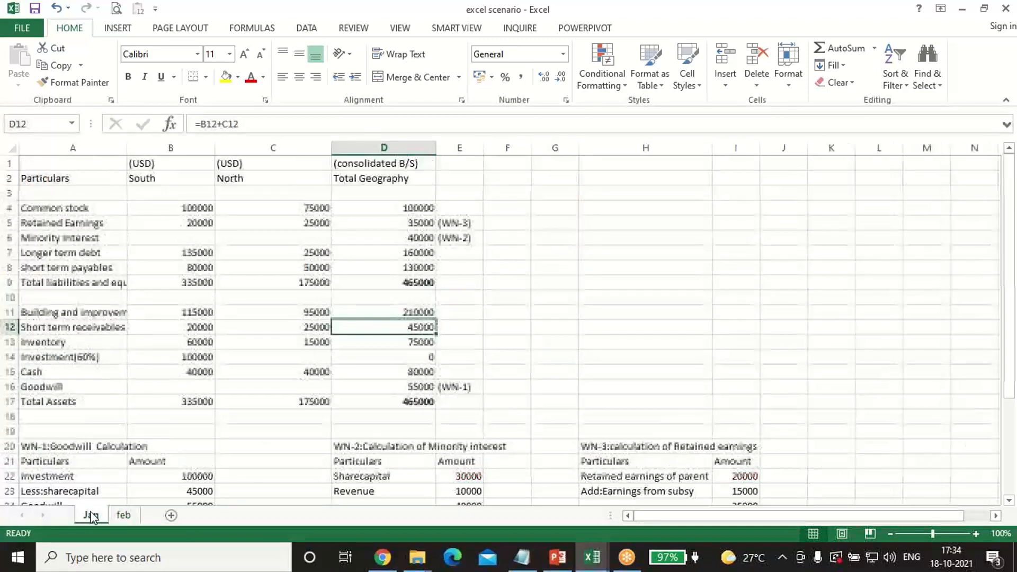
pyautogui.click(397, 340)
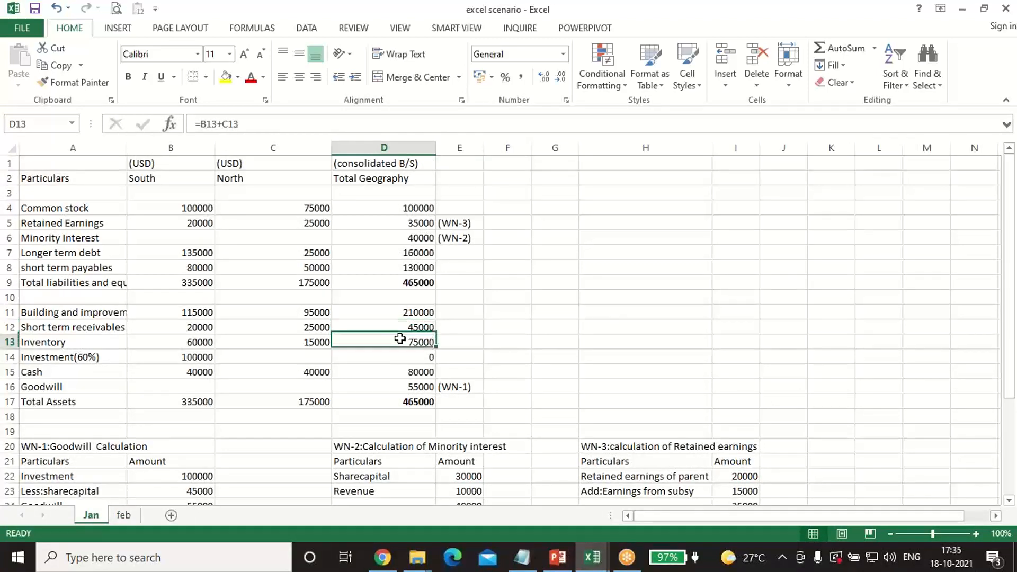
pyautogui.click(123, 514)
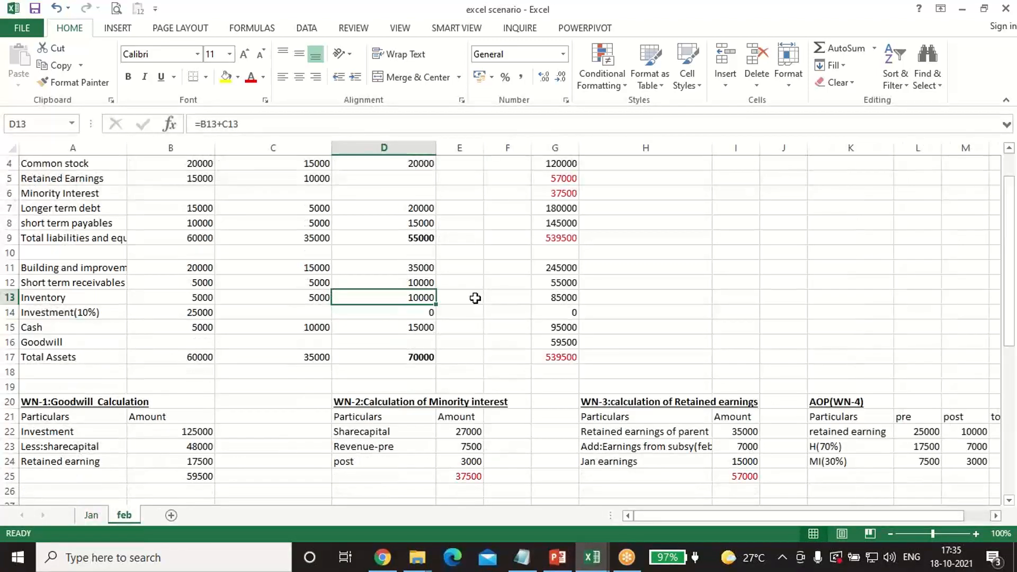
pyautogui.click(553, 297)
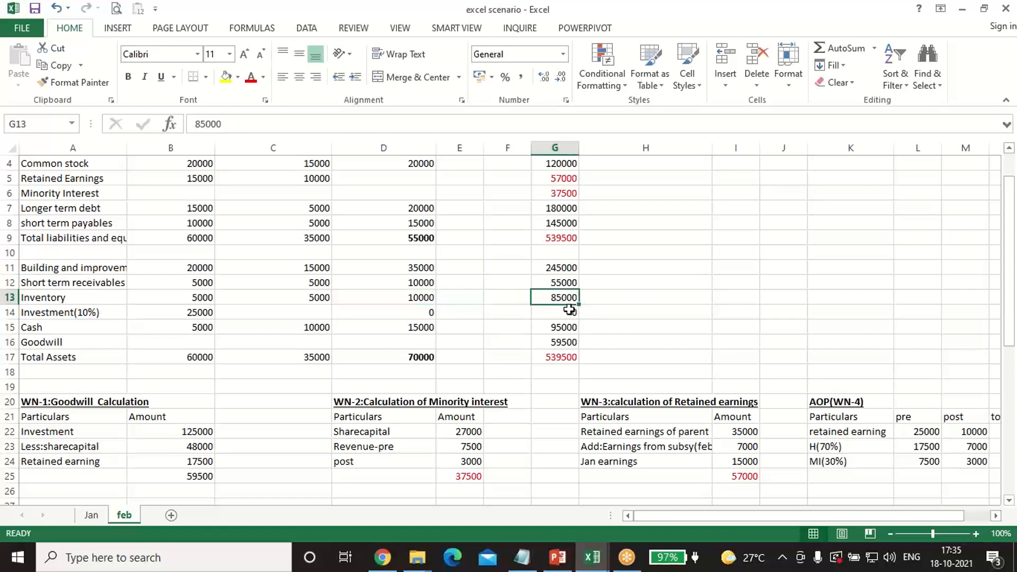
# - Check feb's cumulative investment in G14, and trace cumulative cash in G15 to D15 of the feb and Jan sheets
pyautogui.click(569, 310)
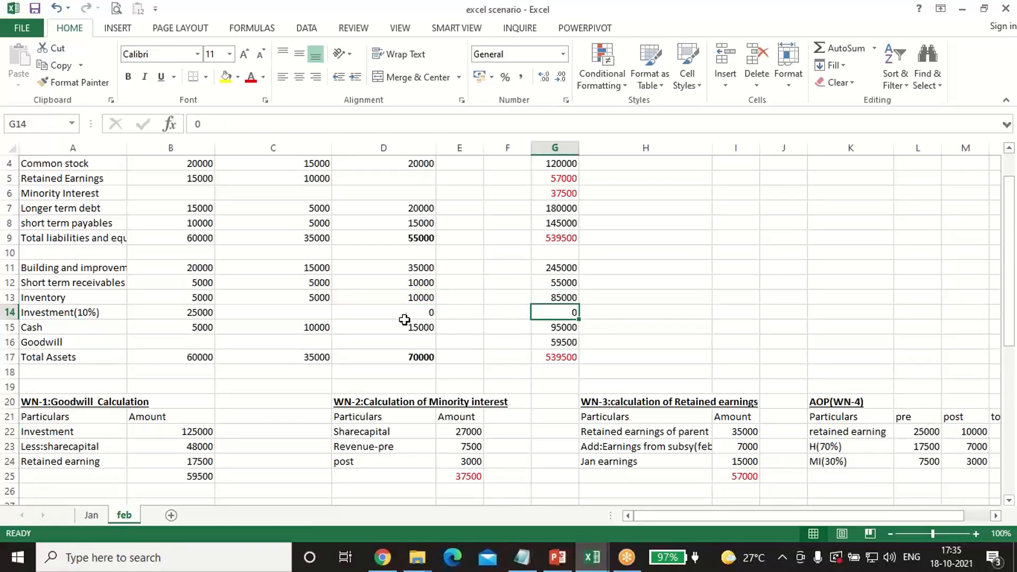
pyautogui.click(425, 322)
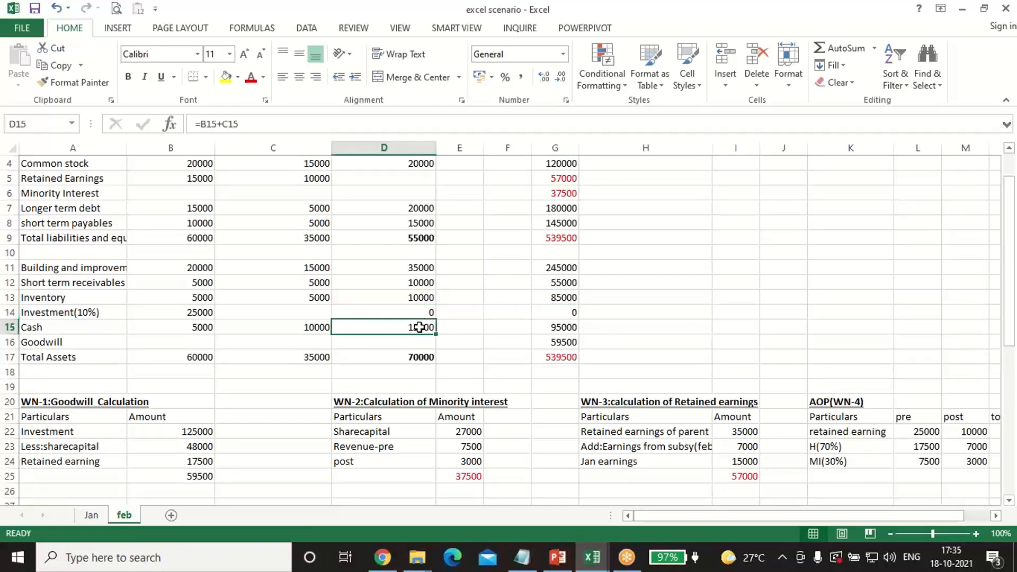
pyautogui.click(107, 520)
pyautogui.click(392, 370)
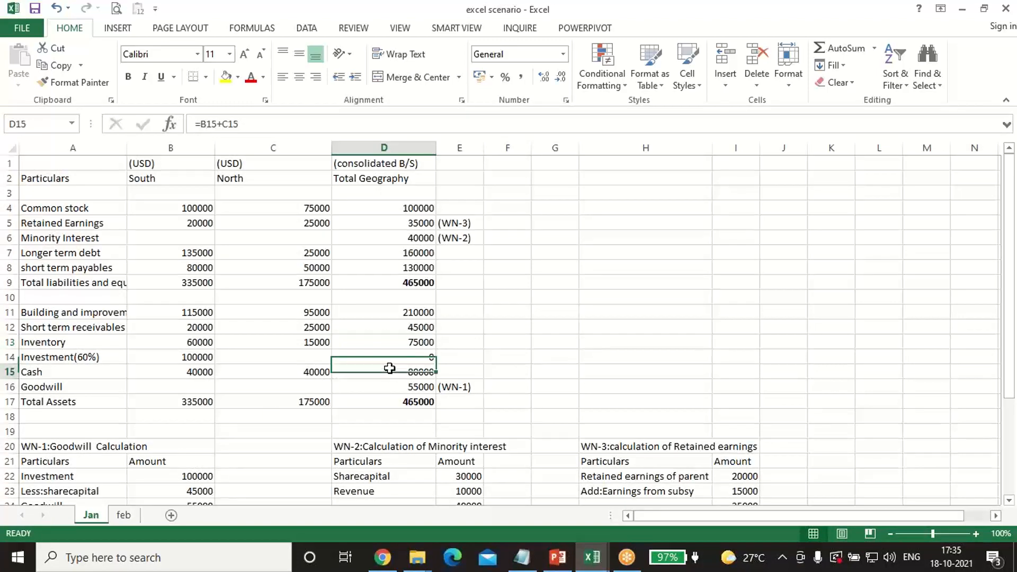
pyautogui.click(125, 517)
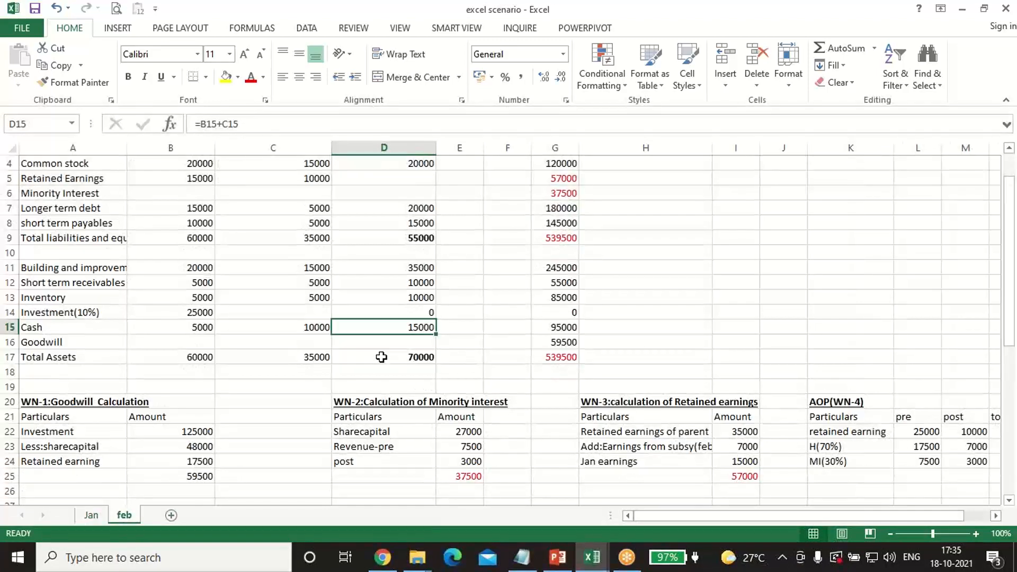
pyautogui.click(564, 325)
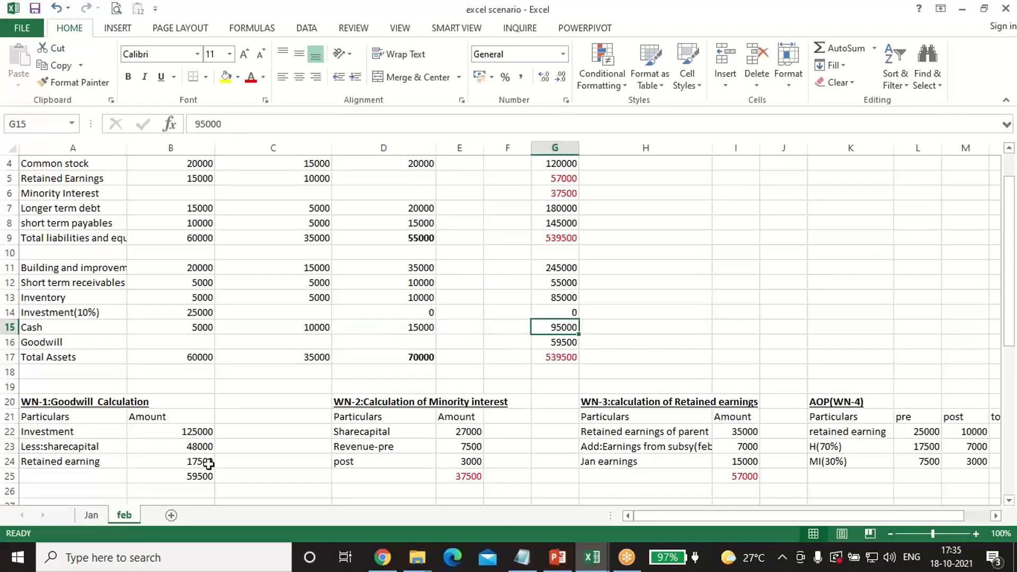
# - Check feb's cumulative goodwill in G16, and compare total assets in G17 with total liabilities and equity in G9
pyautogui.click(570, 340)
pyautogui.click(557, 357)
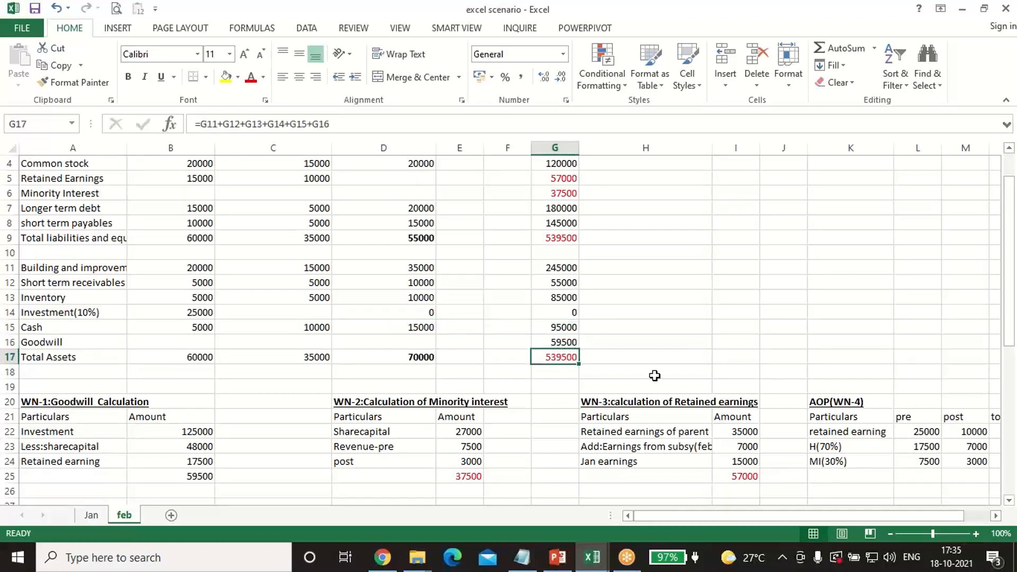
pyautogui.click(561, 236)
pyautogui.click(557, 367)
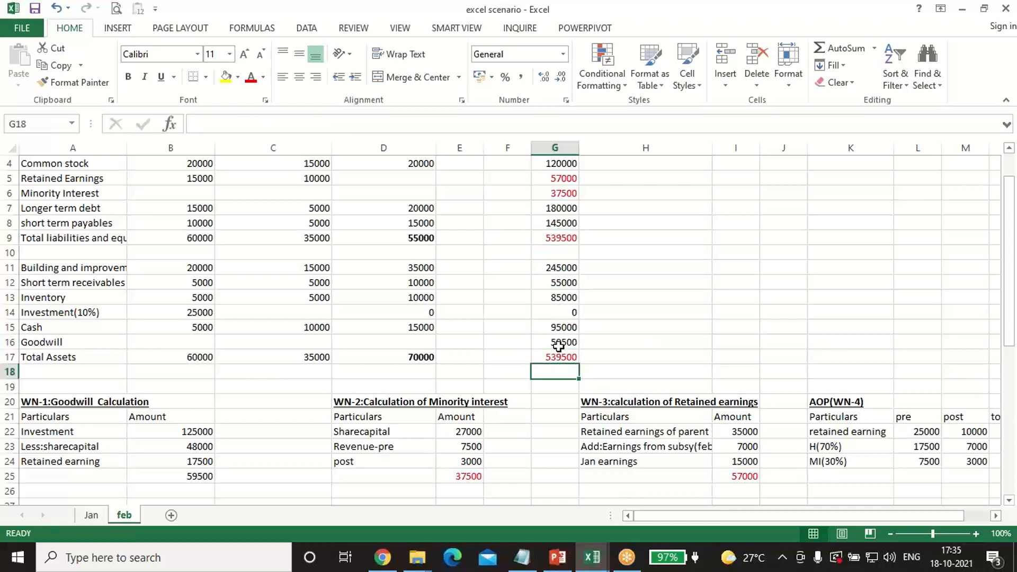
pyautogui.click(558, 355)
pyautogui.click(558, 241)
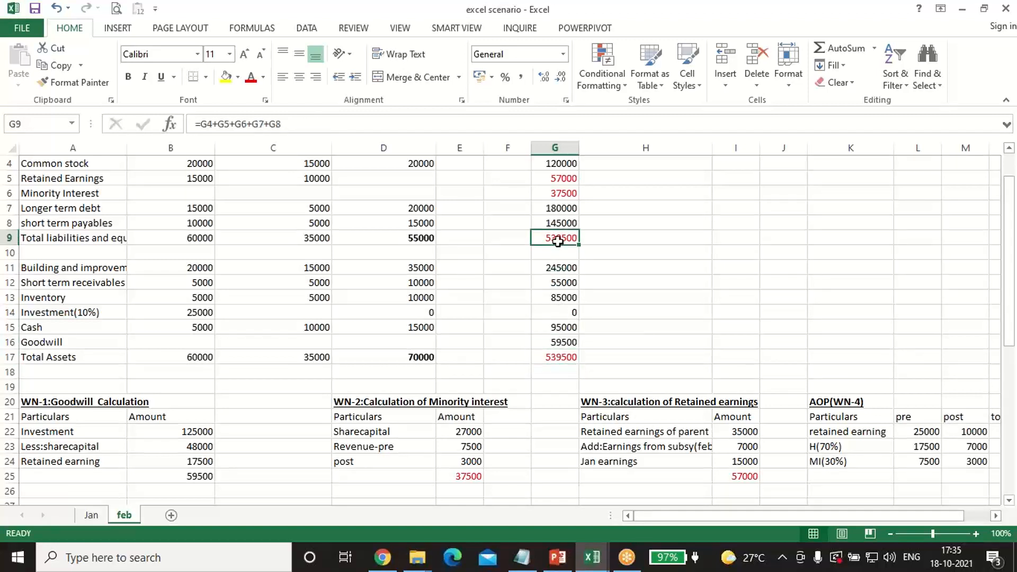
pyautogui.scroll(1, 654, 380)
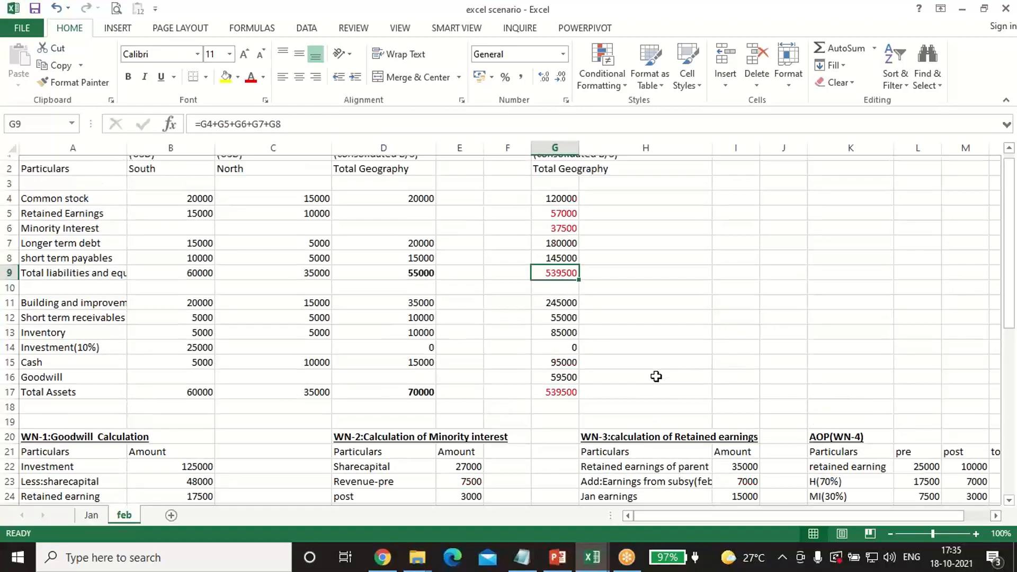
# - Switch to the New Microsoft Excel Worksheet workbook and open its input-jan60% sheet
pyautogui.click(592, 558)
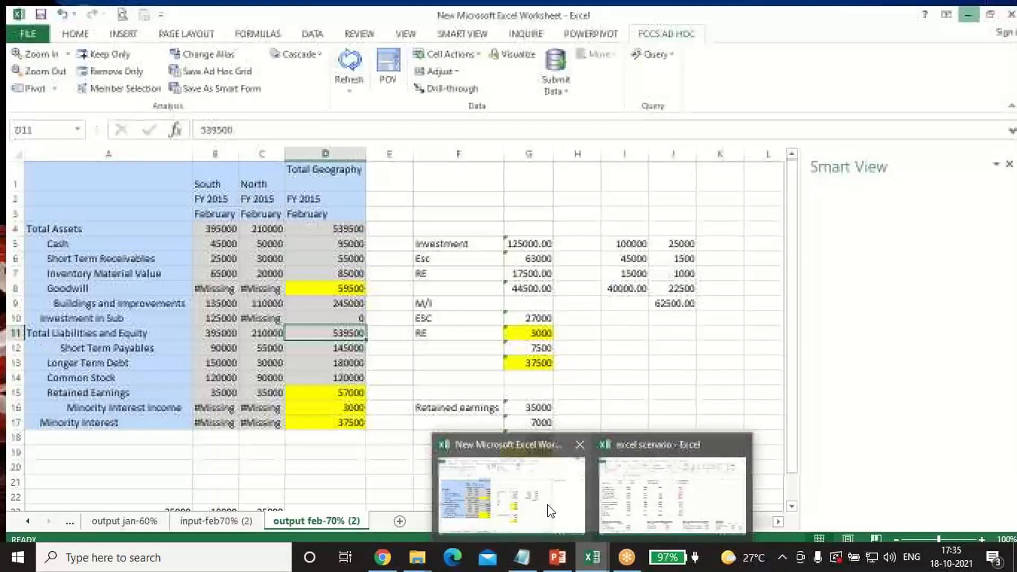
pyautogui.click(536, 521)
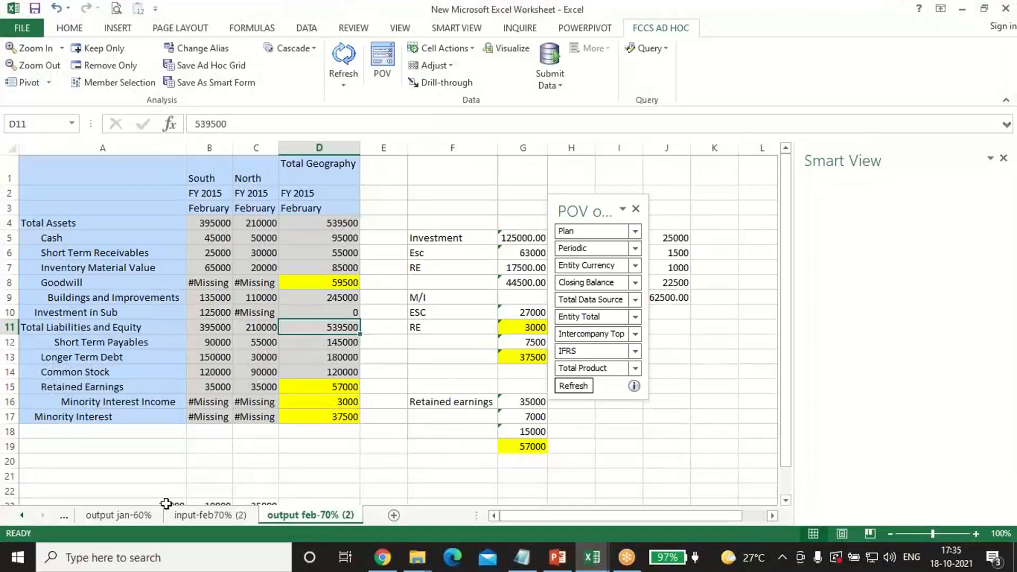
pyautogui.click(22, 515)
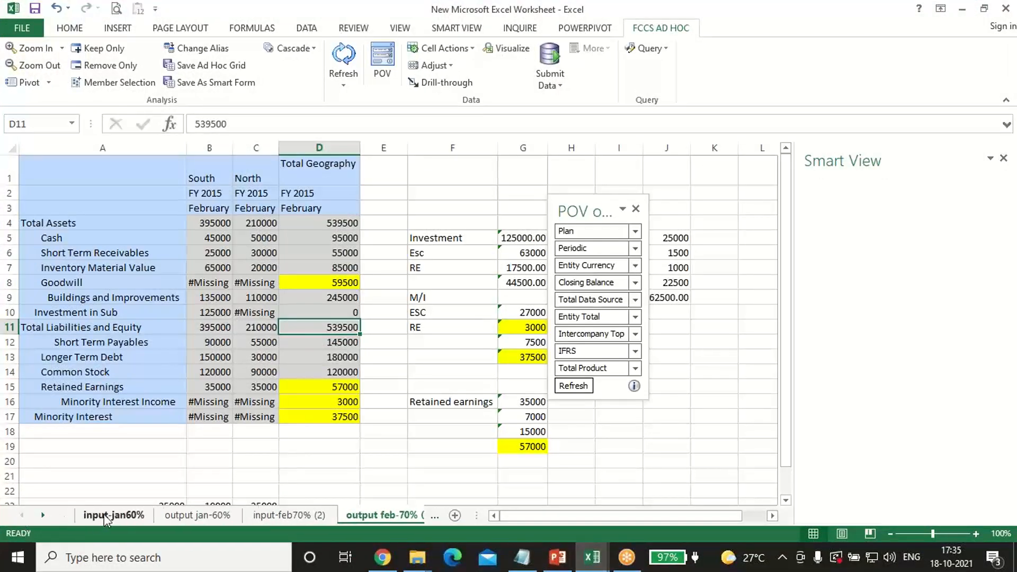
pyautogui.click(109, 515)
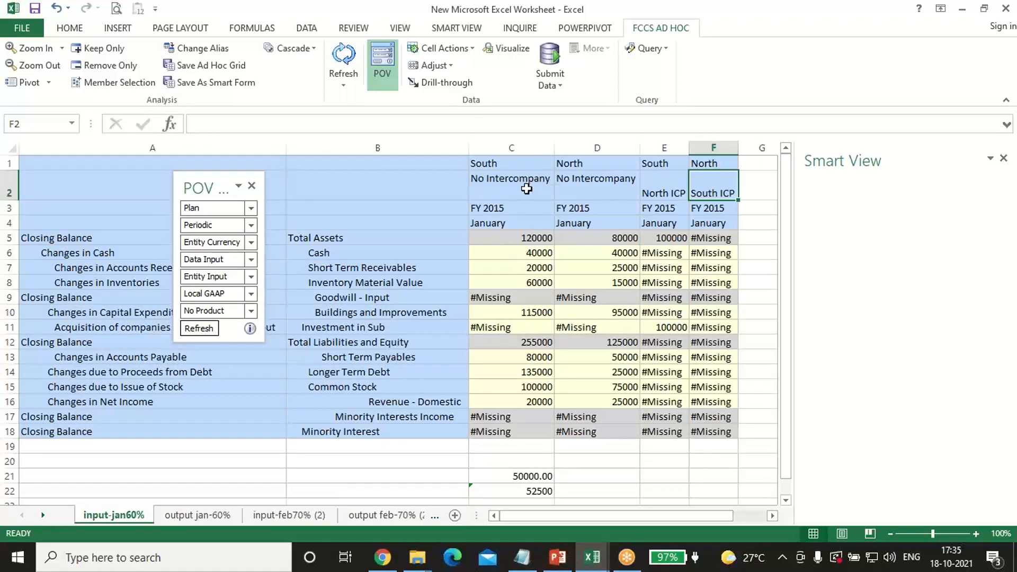
# - Examine the entity, intercompany, year and period headers of the South and North columns, keeping the POV window clear of the data
pyautogui.moveTo(221, 172); pyautogui.dragTo(283, 171)
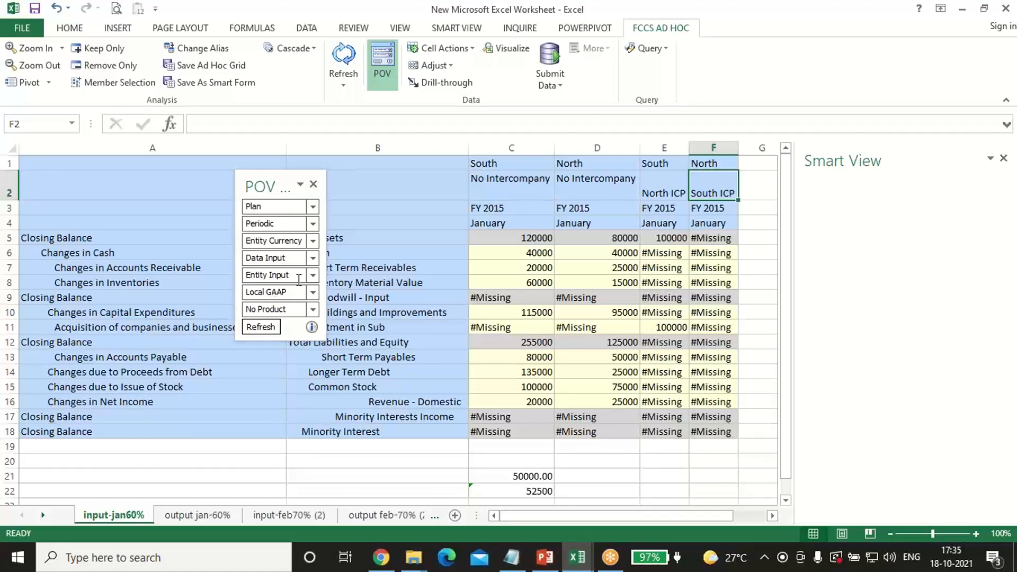
pyautogui.click(519, 164)
pyautogui.click(567, 163)
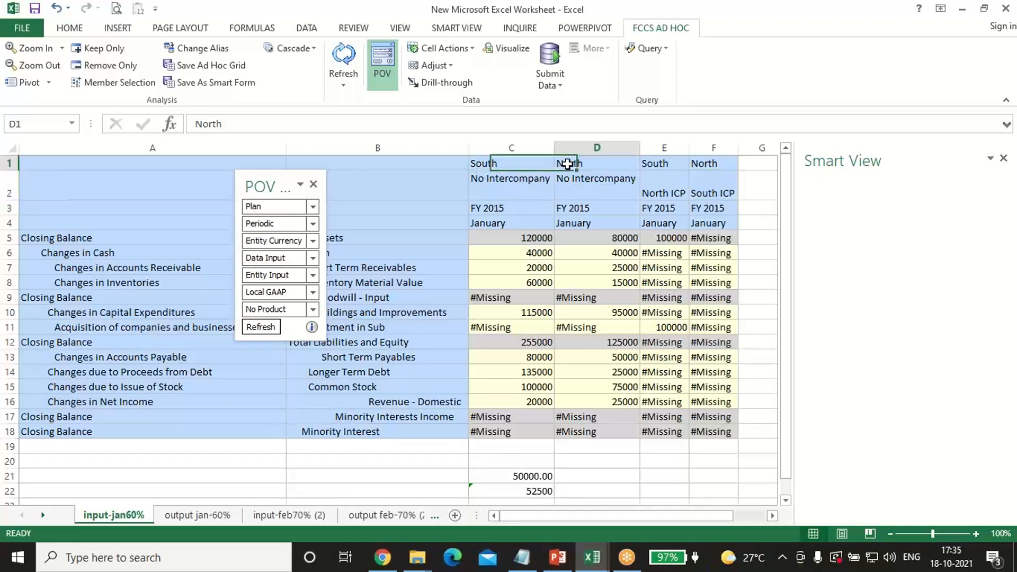
pyautogui.click(475, 175)
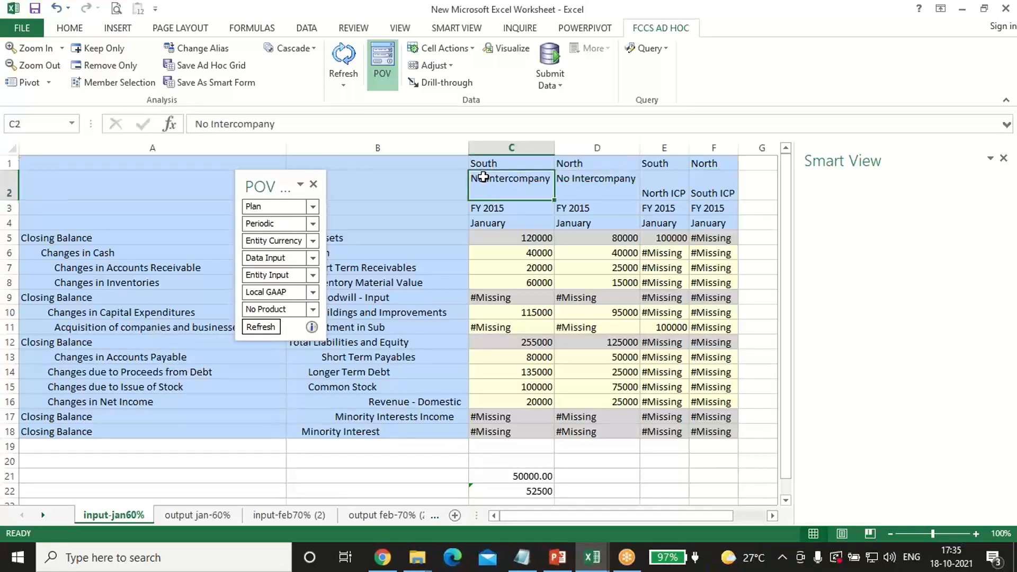
pyautogui.click(578, 178)
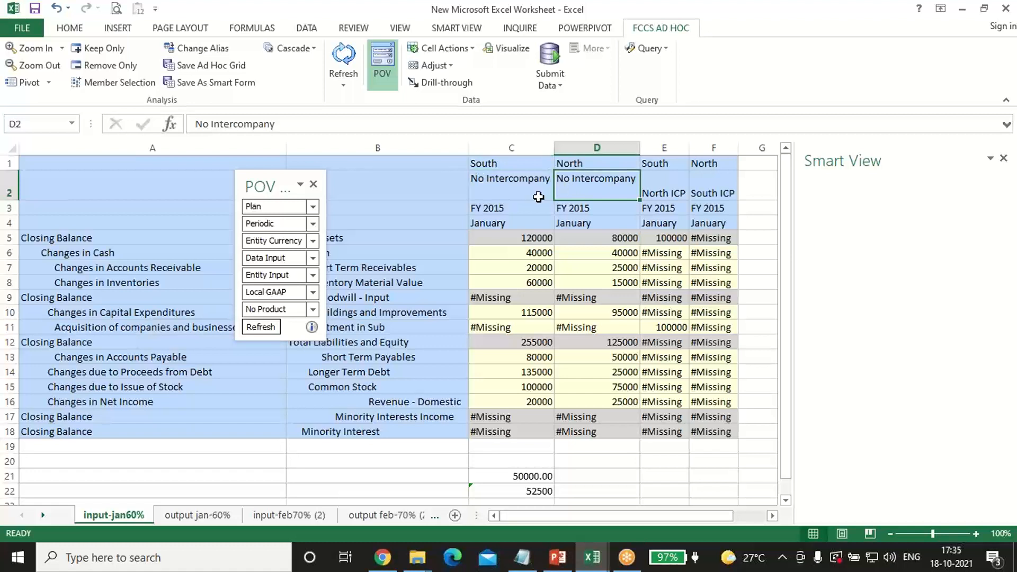
pyautogui.click(516, 207)
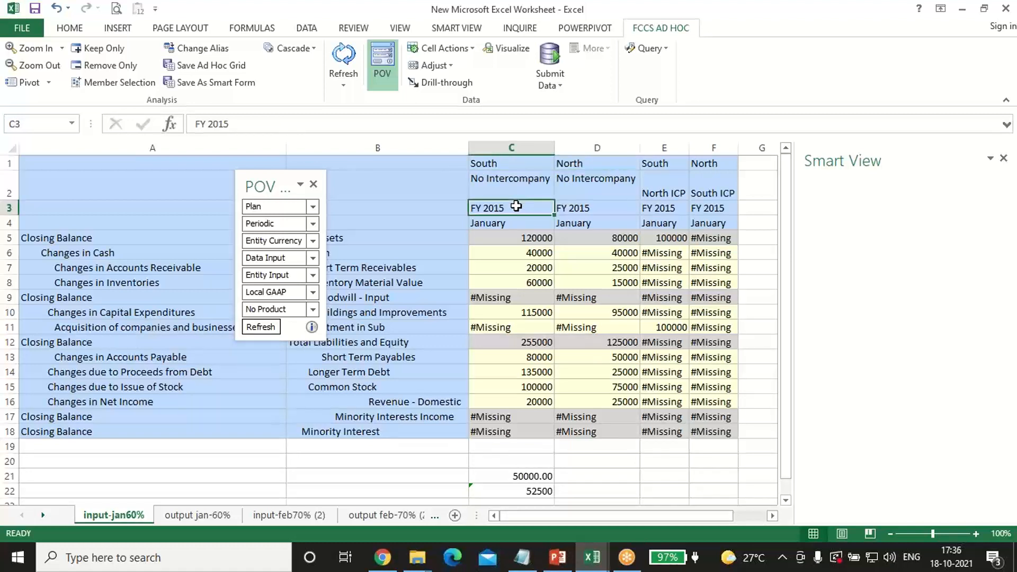
pyautogui.click(607, 209)
pyautogui.click(520, 217)
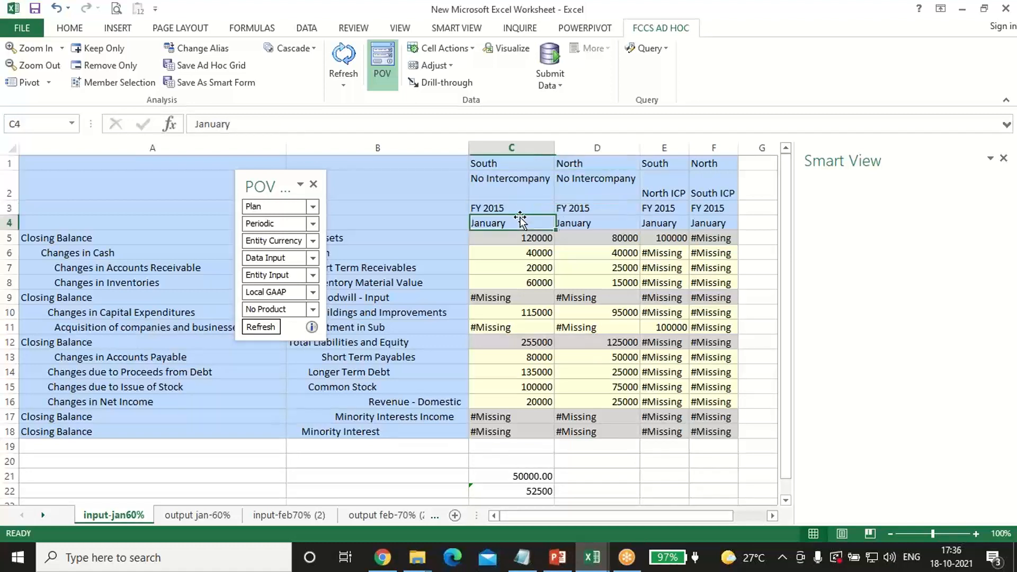
pyautogui.click(589, 225)
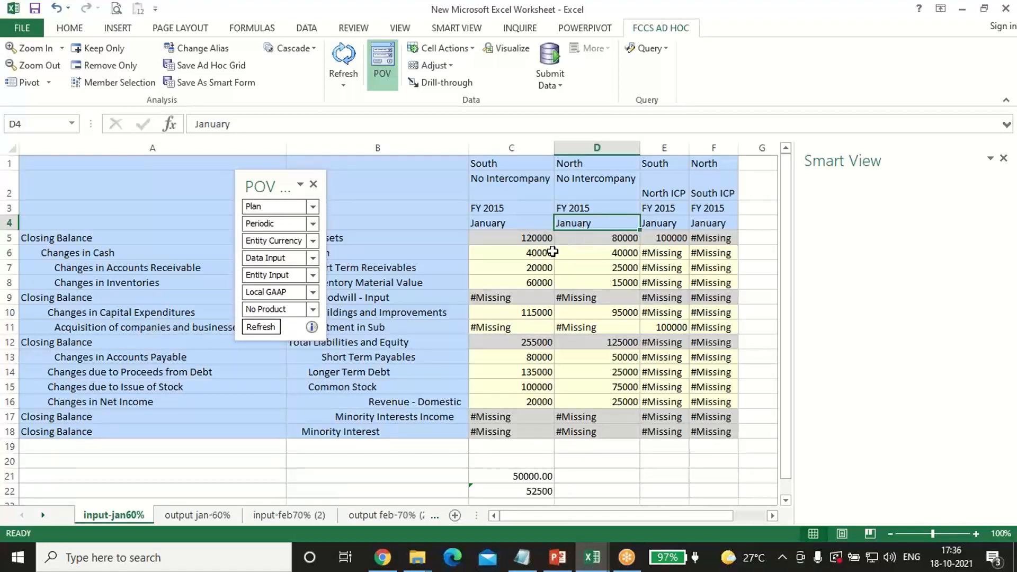
pyautogui.moveTo(257, 184); pyautogui.dragTo(222, 192)
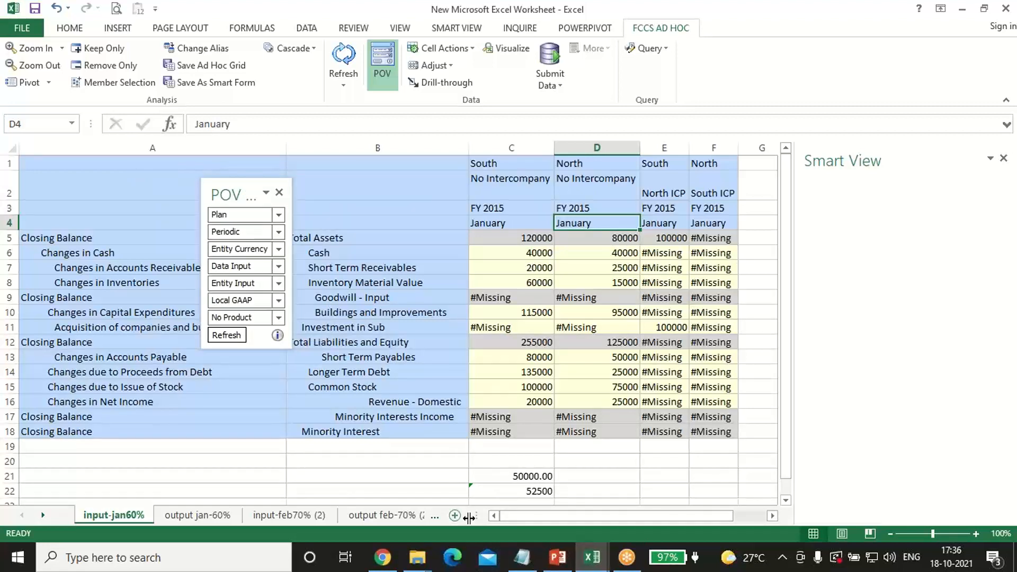
# - Compare South and North common stock in B4:C4 of excel scenario's Jan sheet with the Common Stock row of input-jan60%
pyautogui.hotkey('alt', 'Tab')
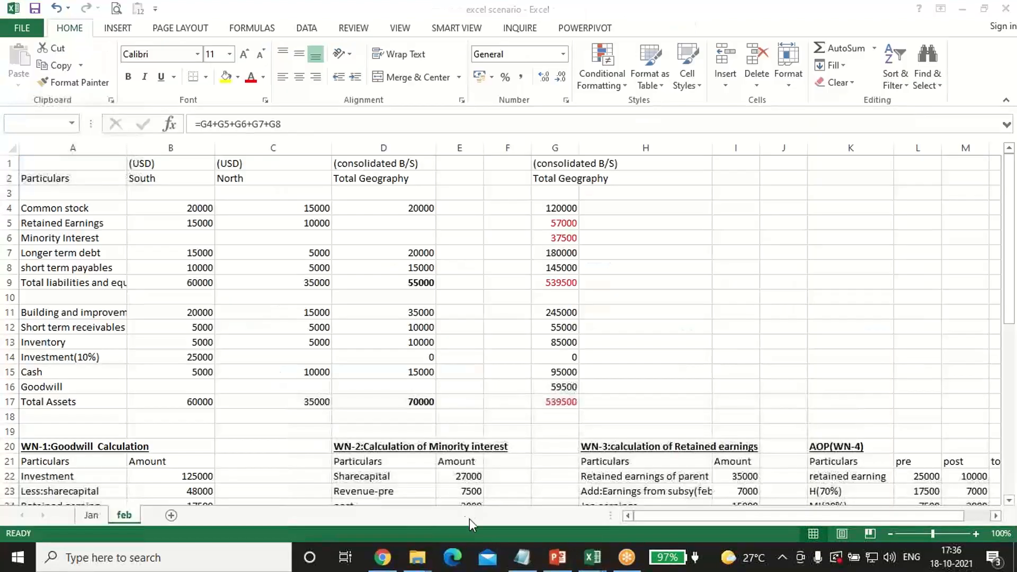
pyautogui.click(90, 515)
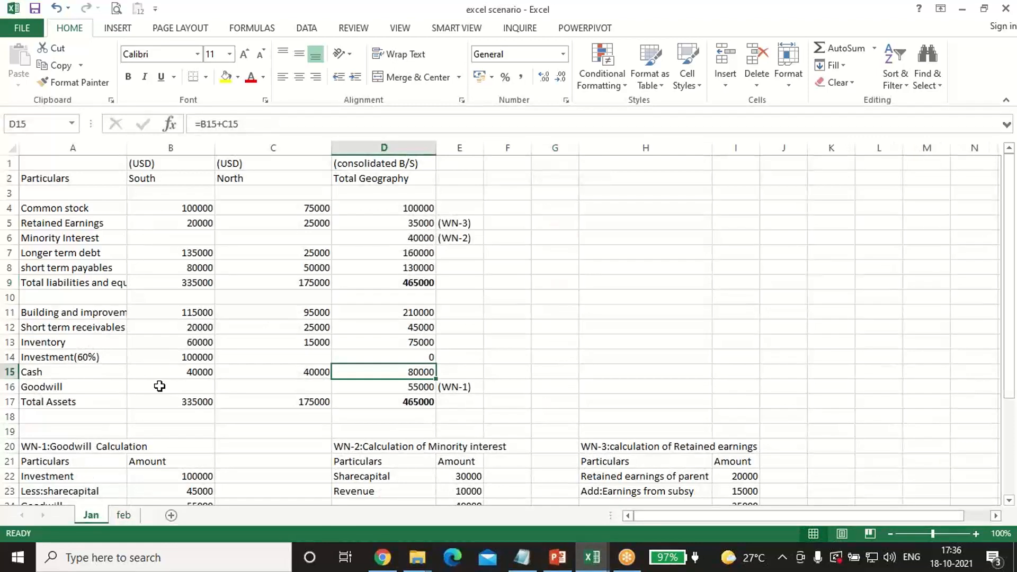
pyautogui.click(179, 208)
pyautogui.keyDown('shift'); pyautogui.click(282, 207); pyautogui.keyUp('shift')
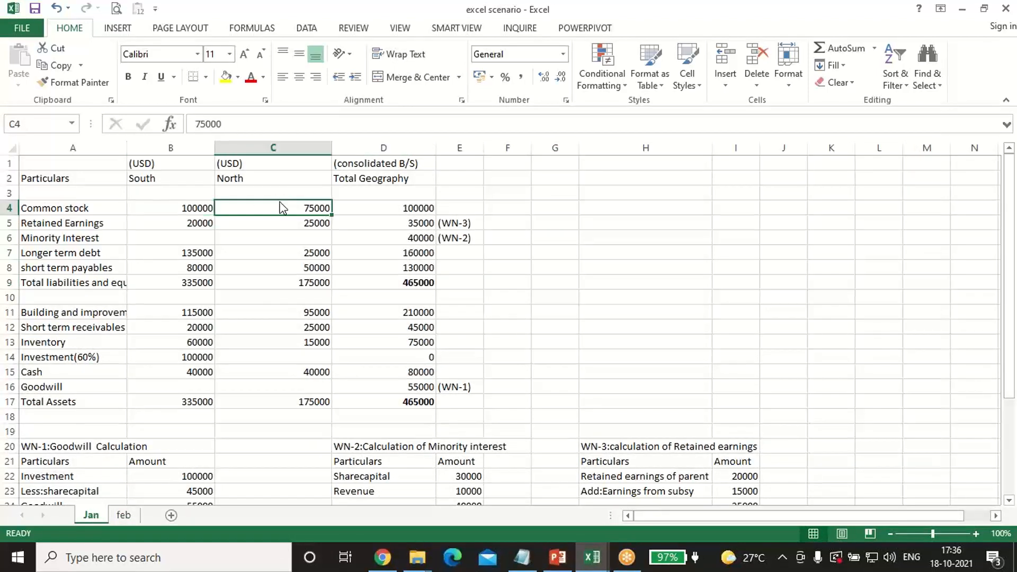
pyautogui.hotkey('alt', 'Tab')
pyautogui.click(485, 387)
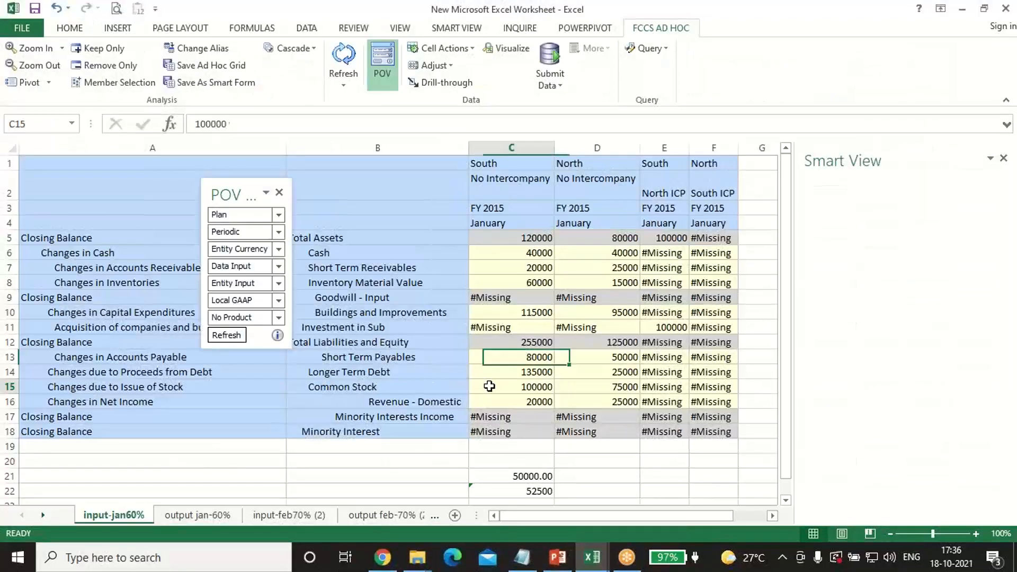
# - Compare Jan's South and North retained earnings in B5:C5 with the Revenue - Domestic amounts in C16:D16 of input-jan60%
pyautogui.hotkey('alt', 'Tab')
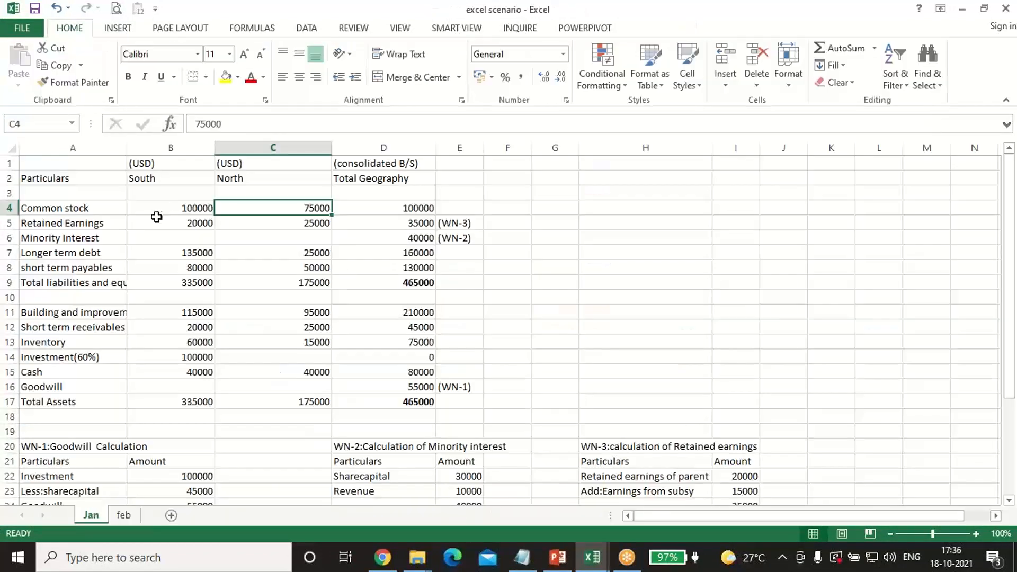
pyautogui.click(160, 216)
pyautogui.keyDown('shift'); pyautogui.click(252, 221); pyautogui.keyUp('shift')
pyautogui.hotkey('alt', 'Tab')
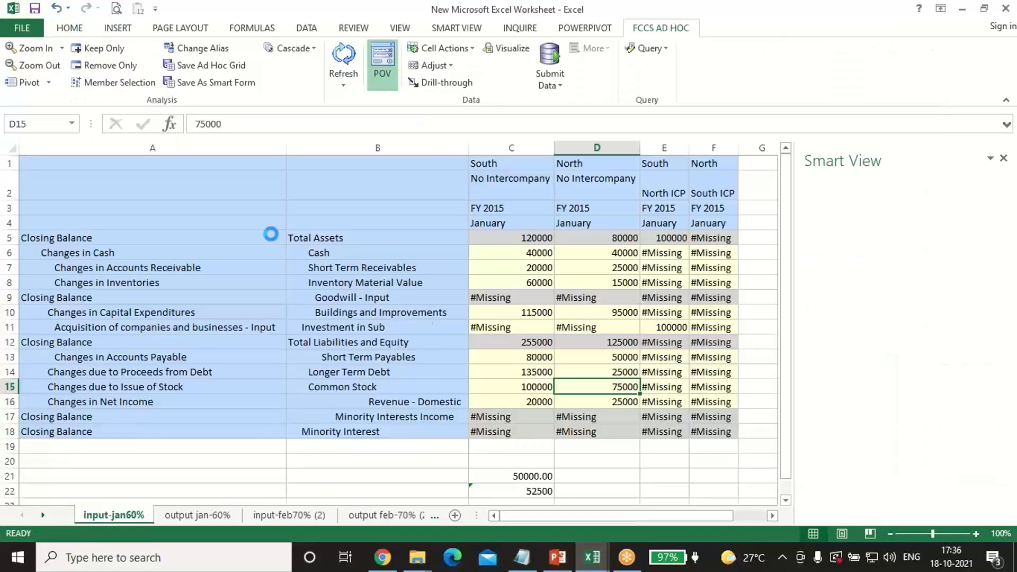
pyautogui.click(539, 402)
pyautogui.click(588, 401)
# - Compare South and North longer term debt in B7:C7 of excel scenario's Jan sheet with the Longer Term Debt row of input-jan60%
pyautogui.hotkey('alt', 'Tab')
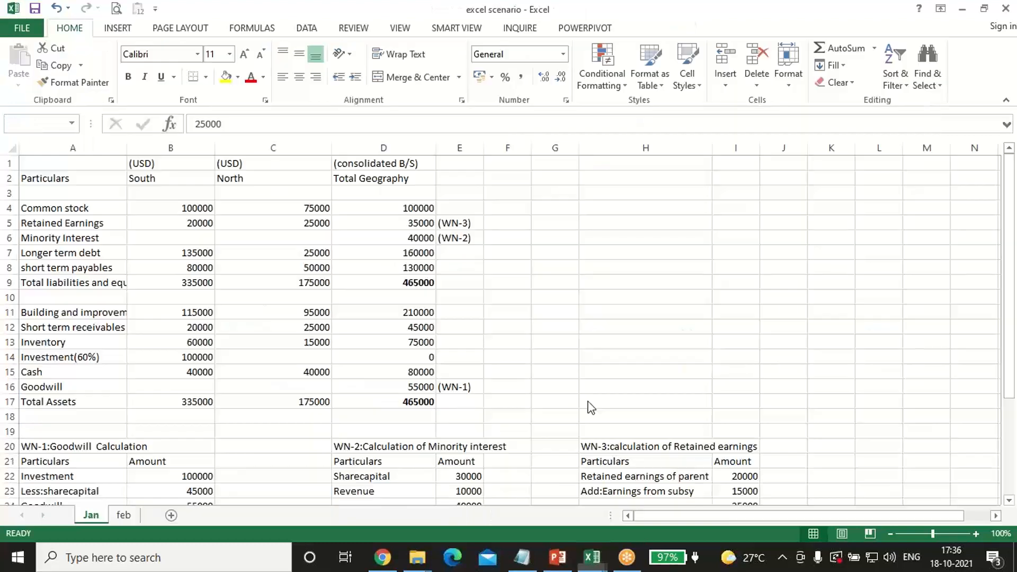
pyautogui.click(175, 255)
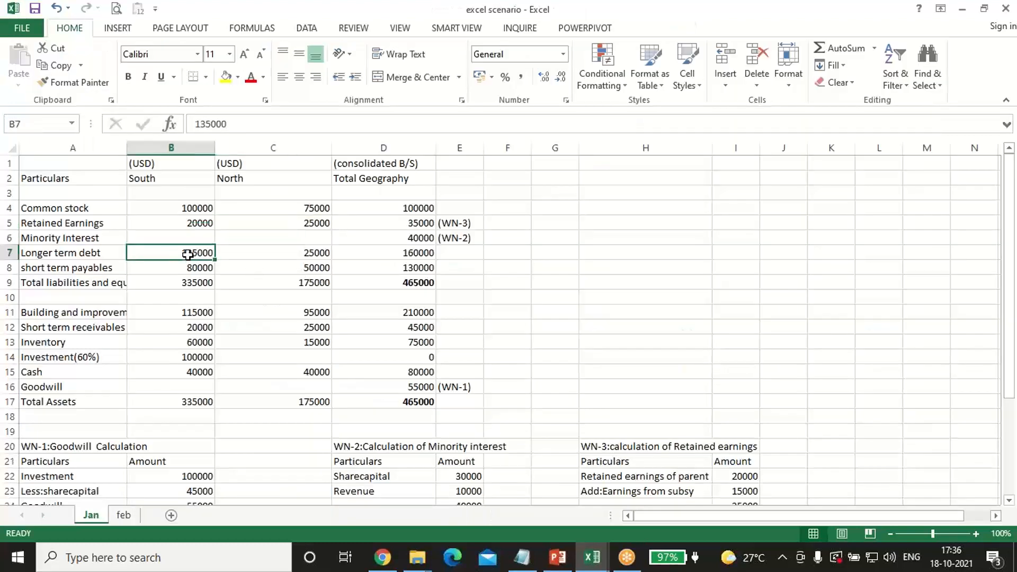
pyautogui.click(240, 260)
pyautogui.hotkey('alt', 'Tab')
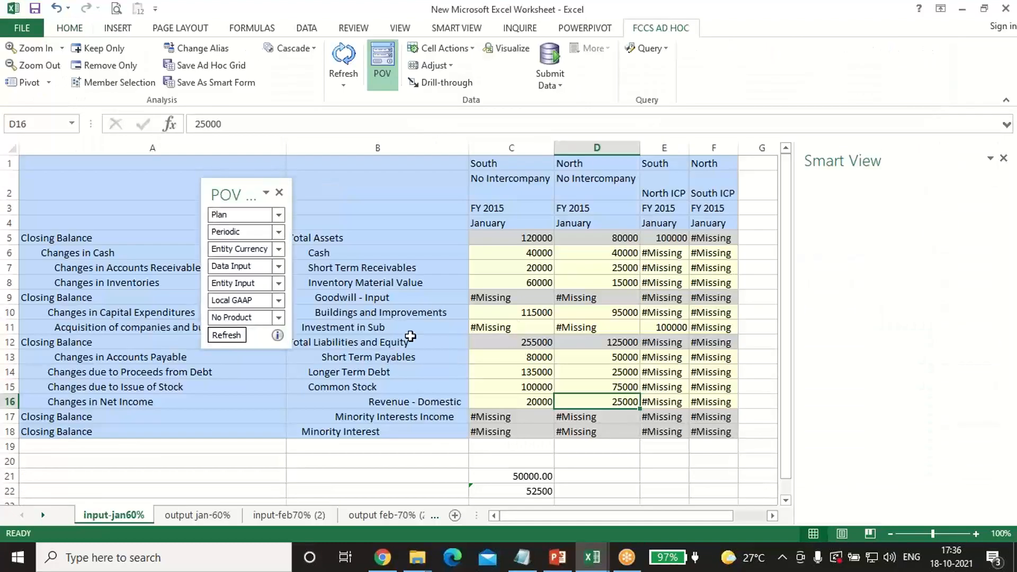
pyautogui.click(406, 376)
pyautogui.click(526, 371)
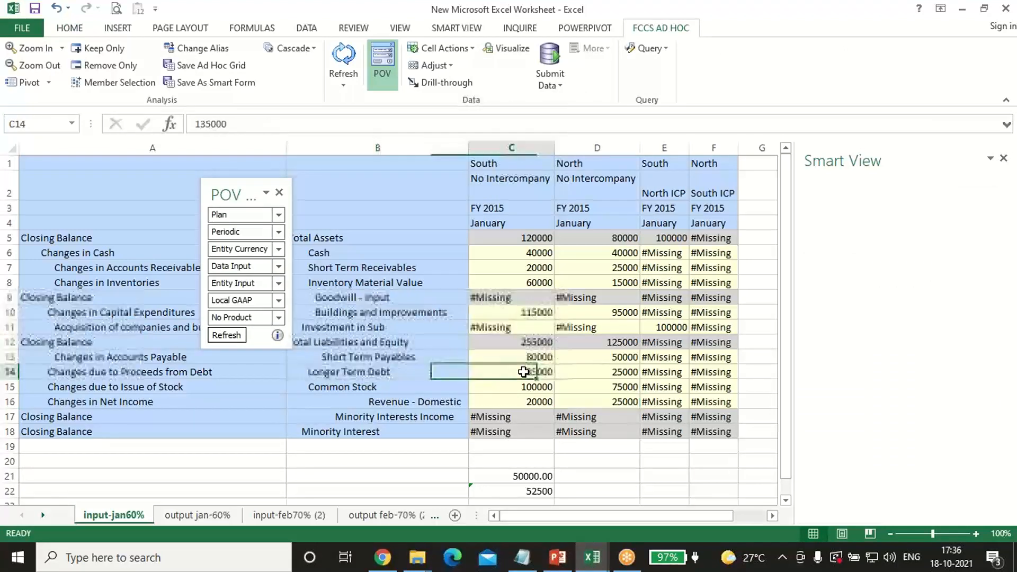
pyautogui.click(603, 373)
# - Compare Jan's South and North short term payables in B8:C8 with the Short Term Payables amounts in C13:D13 of input-jan60%
pyautogui.hotkey('alt', 'Tab')
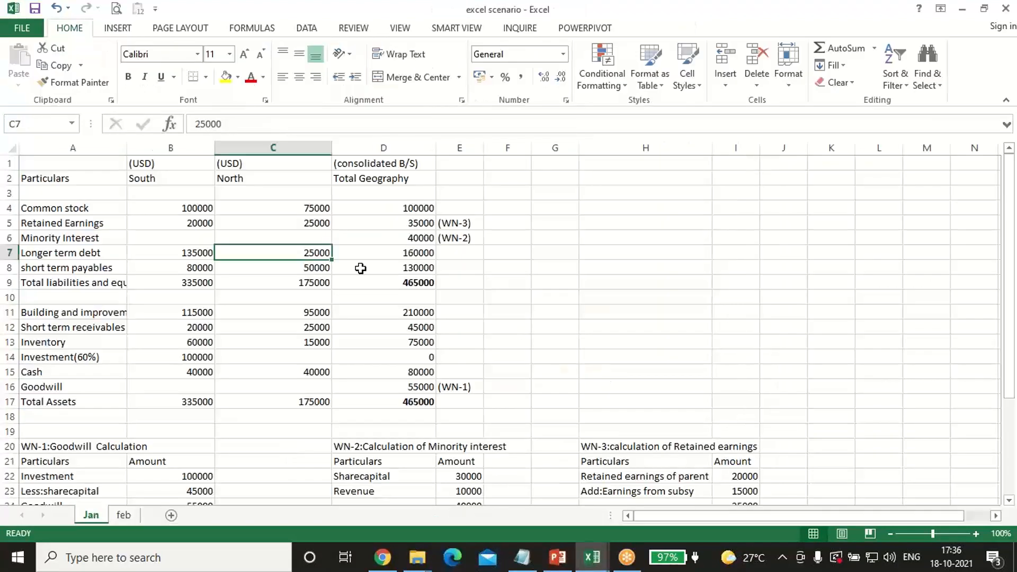
pyautogui.click(175, 270)
pyautogui.click(287, 271)
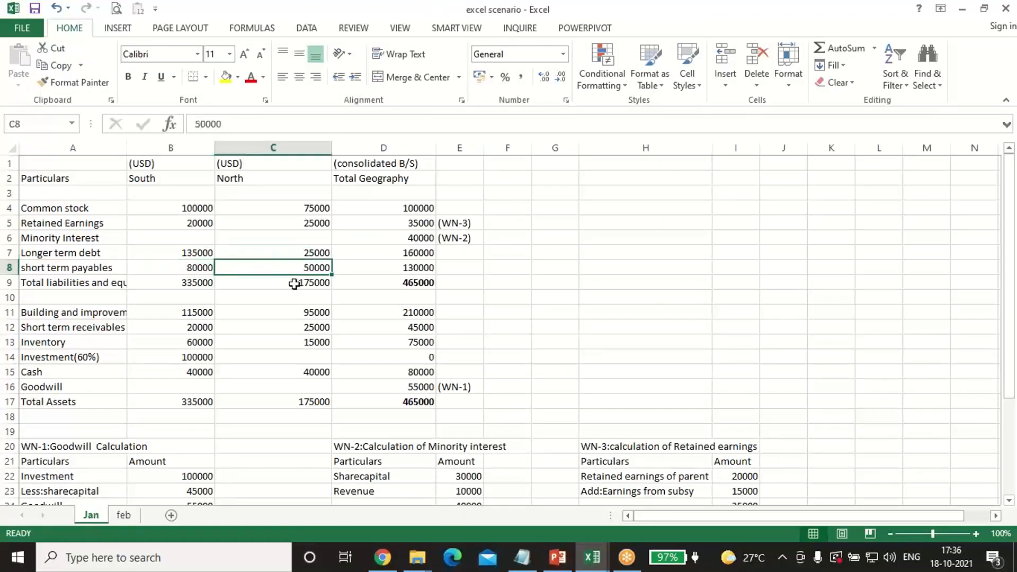
pyautogui.hotkey('alt', 'Tab')
pyautogui.click(514, 362)
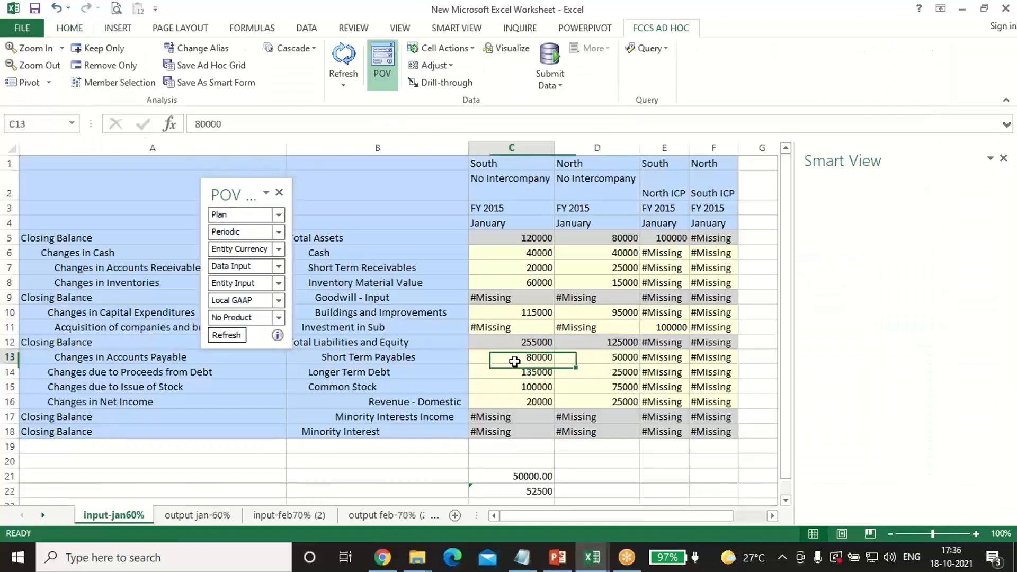
pyautogui.click(577, 356)
# - Compare Jan's South and North building amounts in row 11 with the Buildings and Improvements amounts in C10:D10 of input-jan60%
pyautogui.hotkey('alt', 'Tab')
pyautogui.click(185, 282)
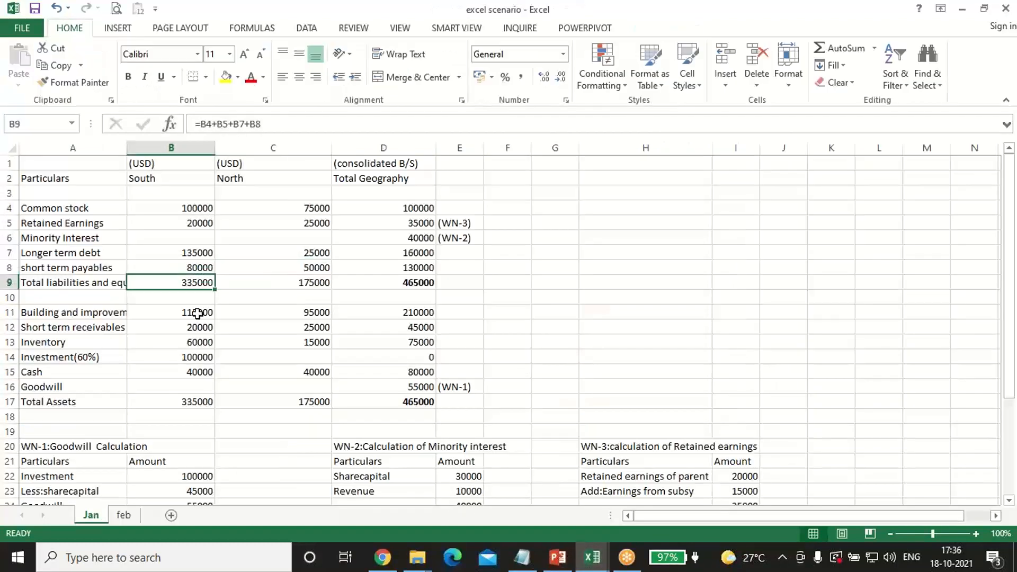
pyautogui.click(200, 313)
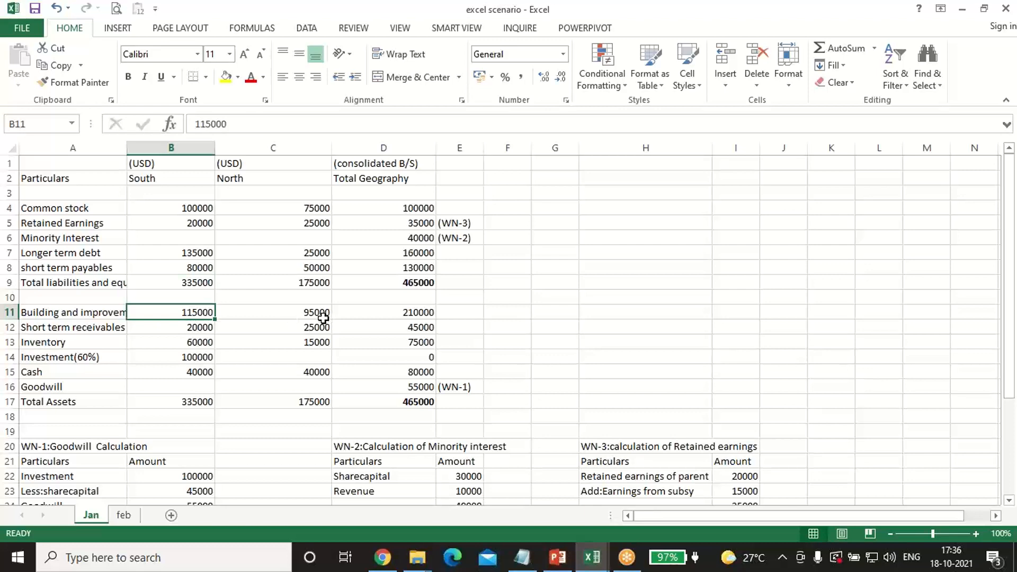
pyautogui.hotkey('alt', 'Tab')
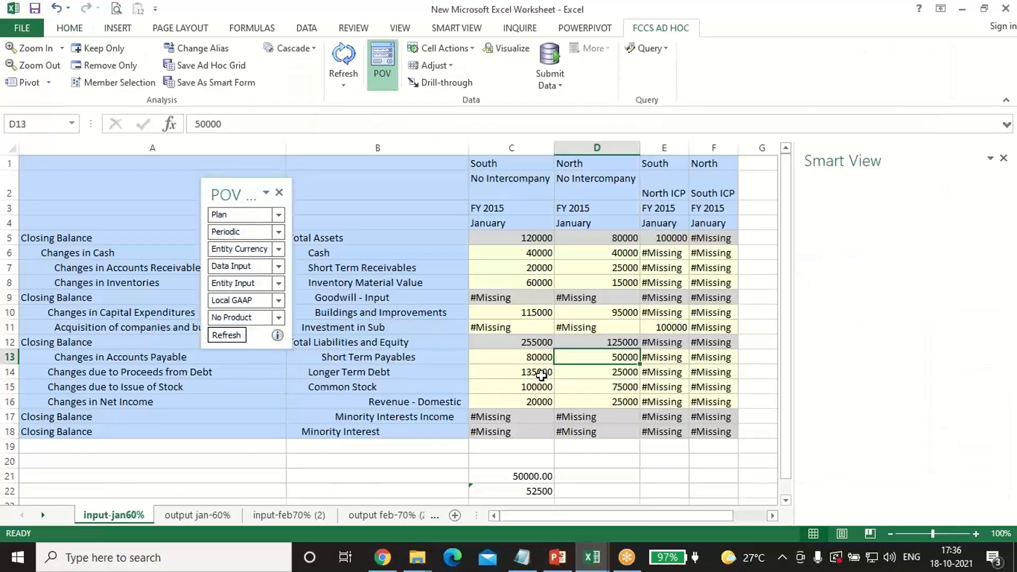
pyautogui.click(521, 316)
pyautogui.click(592, 314)
# - Compare Jan's South and North short term receivables in B12:C12 with the Short Term Receivables amounts in C7:D7 of input-jan60%
pyautogui.hotkey('alt', 'Tab')
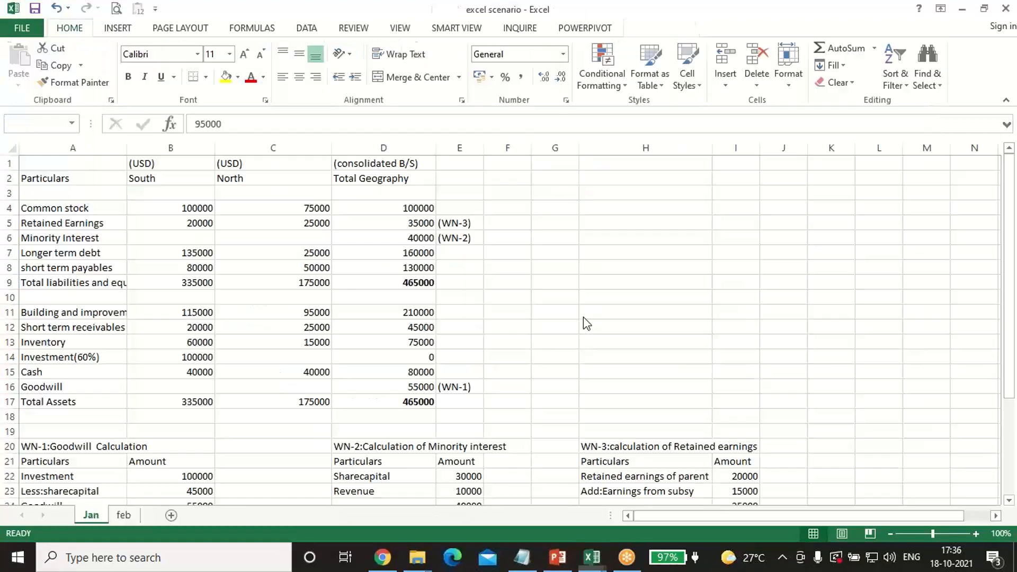
pyautogui.click(198, 325)
pyautogui.click(306, 325)
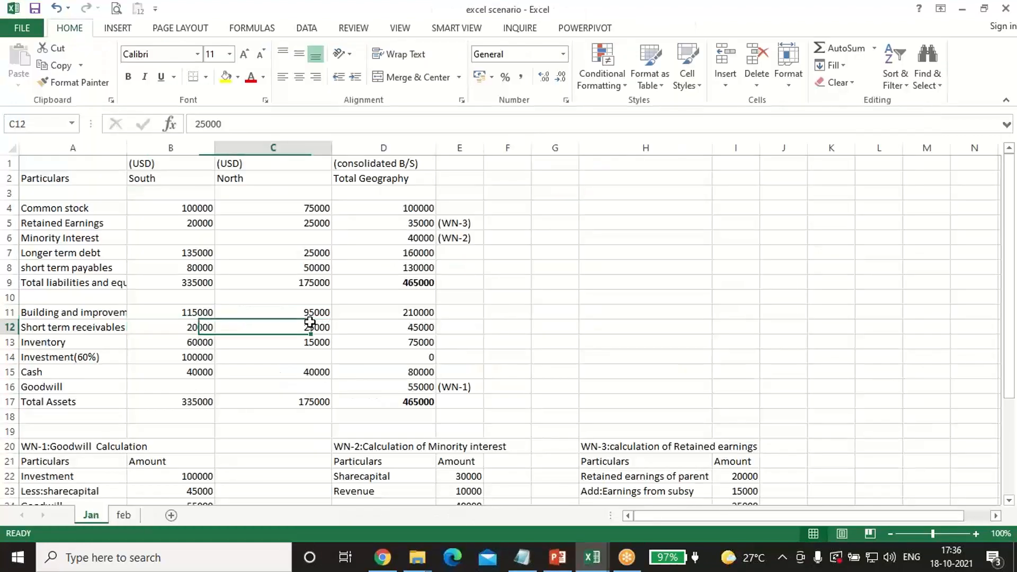
pyautogui.hotkey('alt', 'Tab')
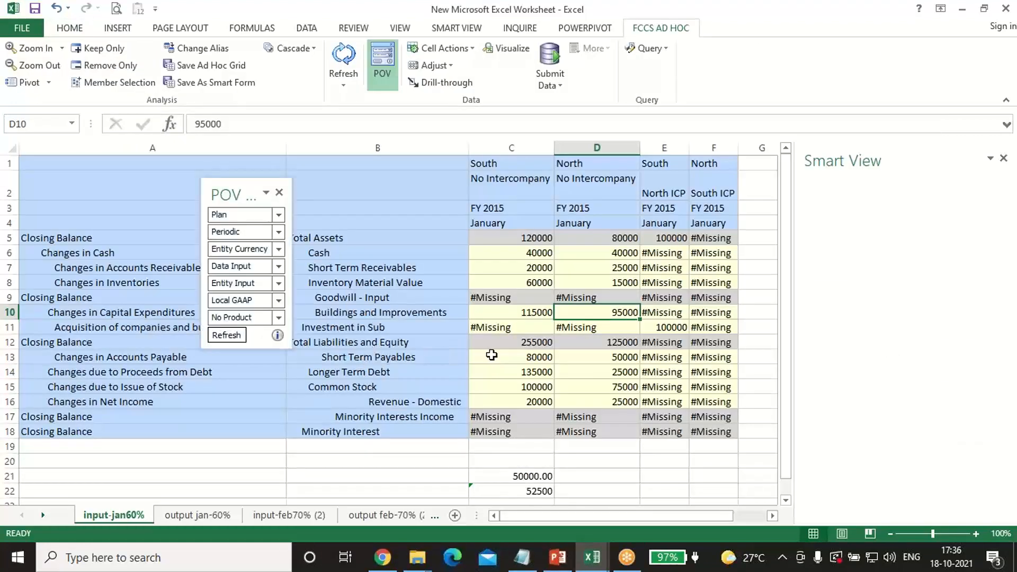
pyautogui.click(498, 271)
pyautogui.click(593, 268)
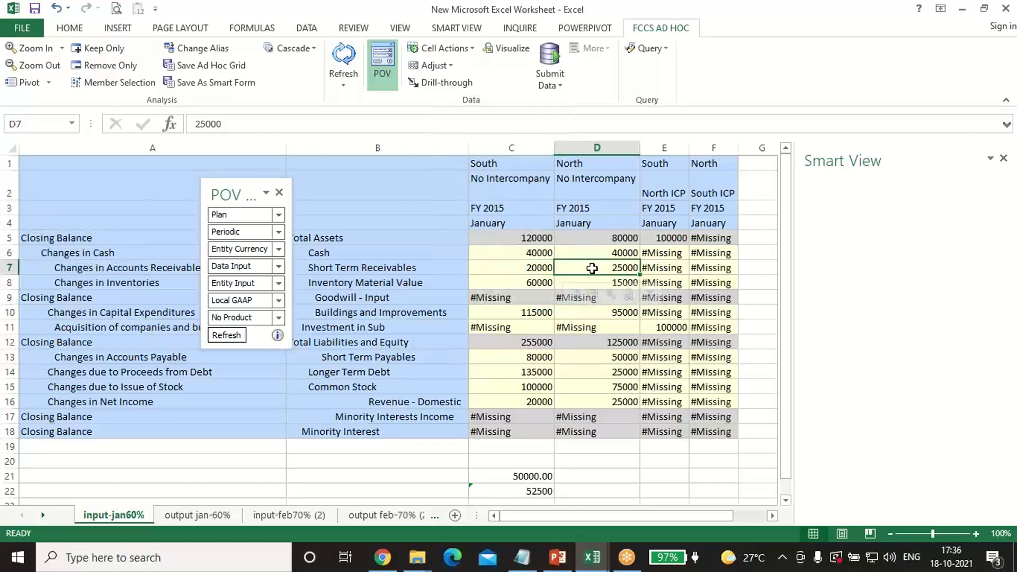
# - Compare Jan's South and North inventory in B13:C13 with the Inventory Material Value amounts in C8:D8 of input-jan60%
pyautogui.hotkey('alt', 'Tab')
pyautogui.click(199, 344)
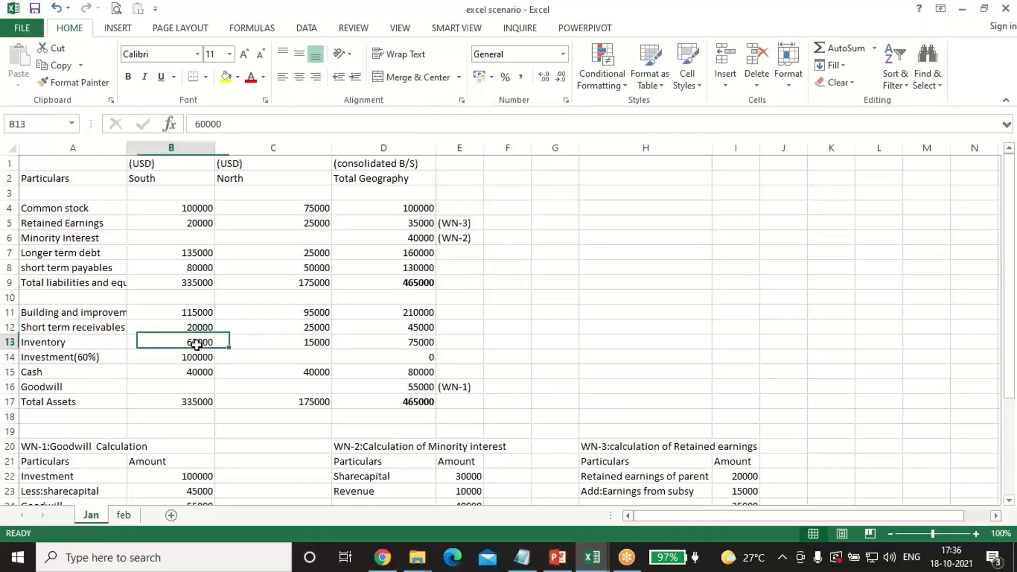
pyautogui.click(294, 342)
pyautogui.hotkey('alt', 'Tab')
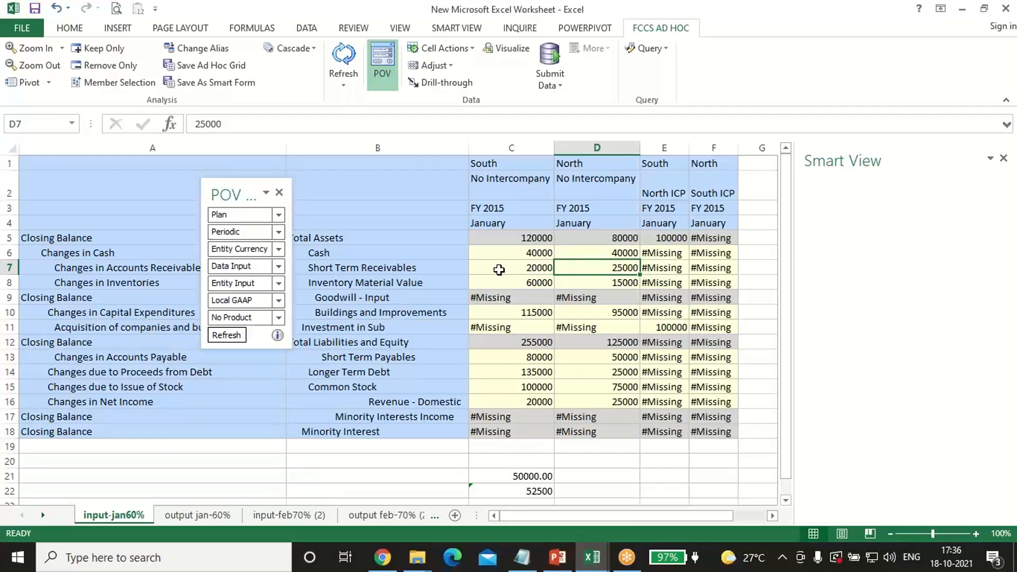
pyautogui.click(486, 283)
pyautogui.click(649, 281)
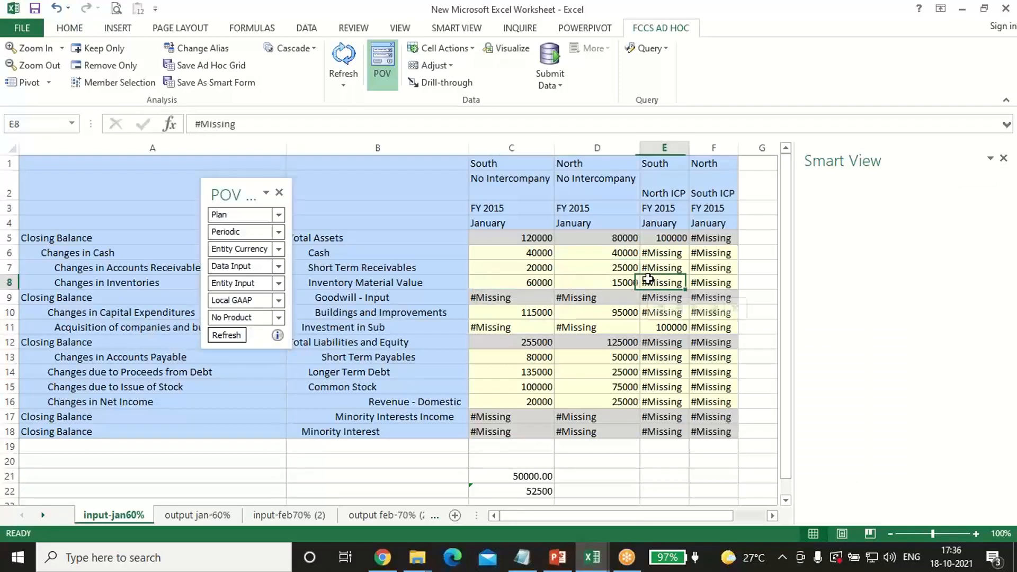
pyautogui.click(614, 281)
# - Check South's investment in B14 of Jan, and compare the cash in B15:C15 with the Cash row of input-jan60%
pyautogui.hotkey('alt', 'Tab')
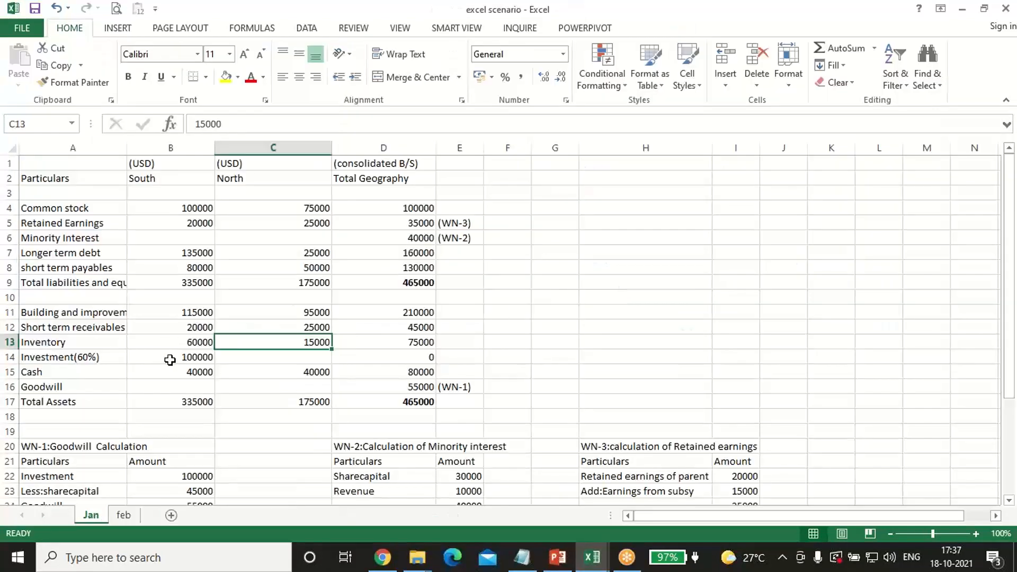
pyautogui.click(173, 358)
pyautogui.click(201, 375)
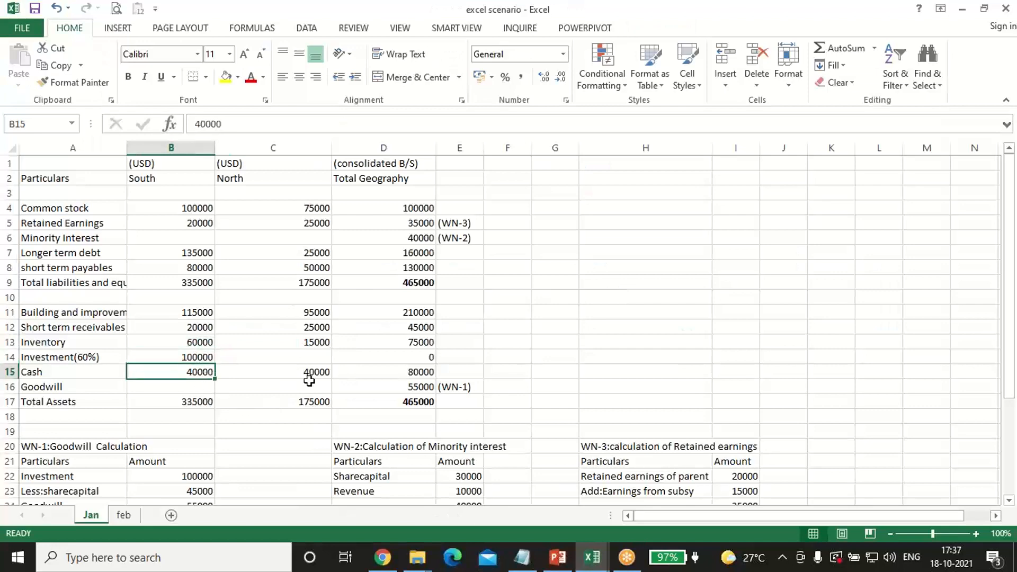
pyautogui.click(309, 375)
pyautogui.hotkey('alt', 'Tab')
pyautogui.click(517, 258)
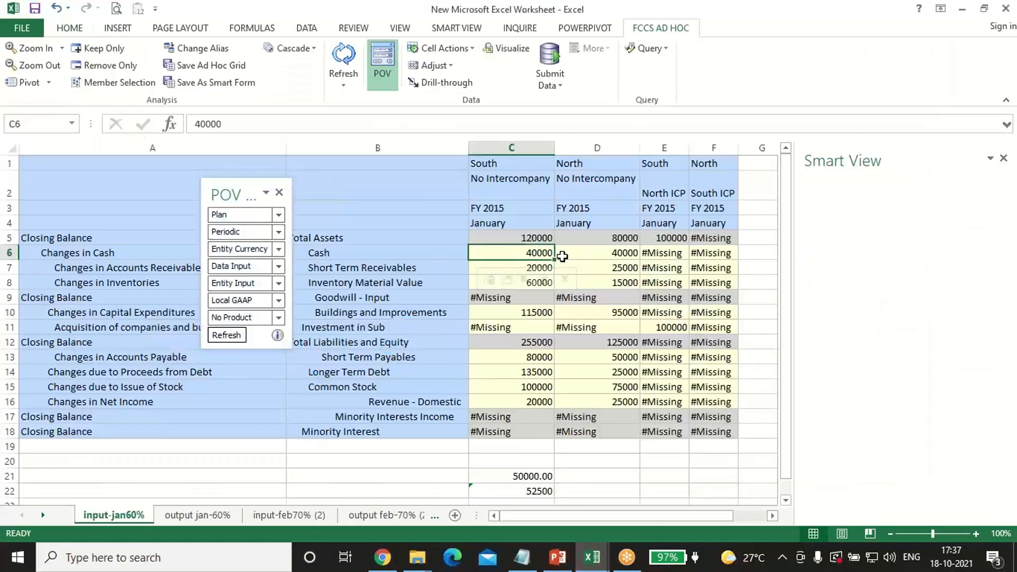
pyautogui.click(594, 254)
# - Examine South's Investment in Sub amount in E11 of input-jan60% against the South/North ICP and North/South ICP column headers
pyautogui.click(663, 324)
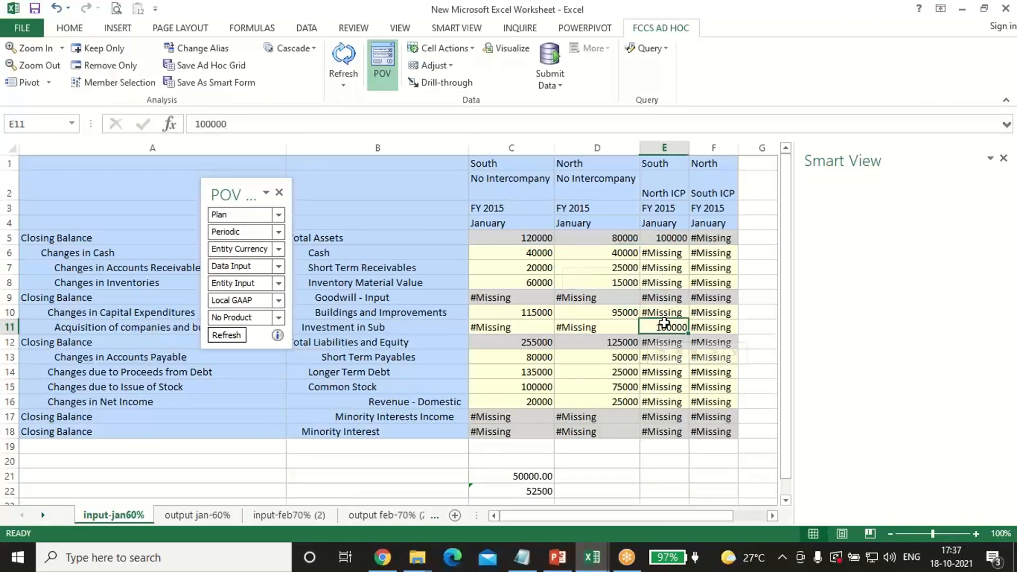
pyautogui.click(393, 329)
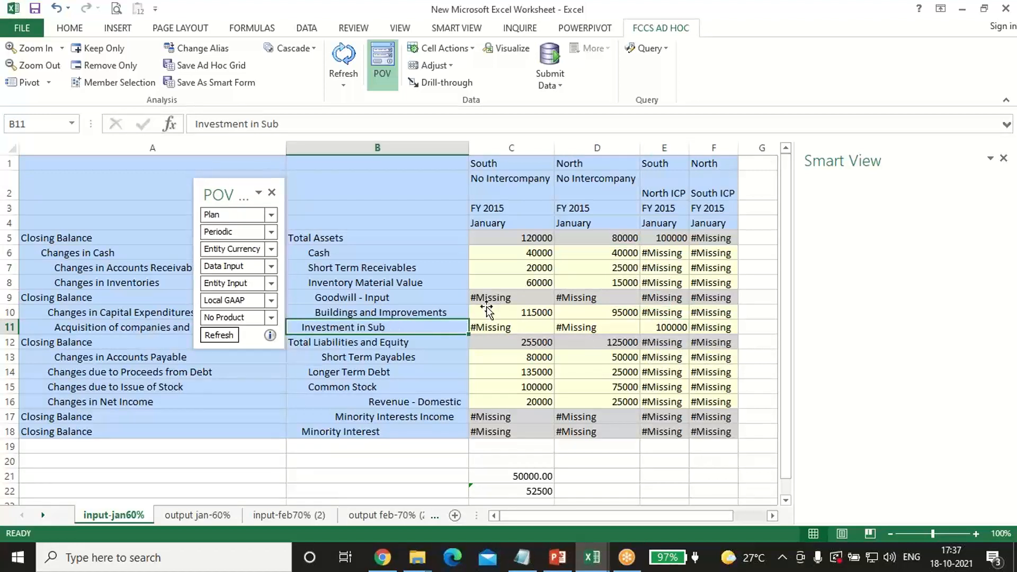
pyautogui.click(680, 168)
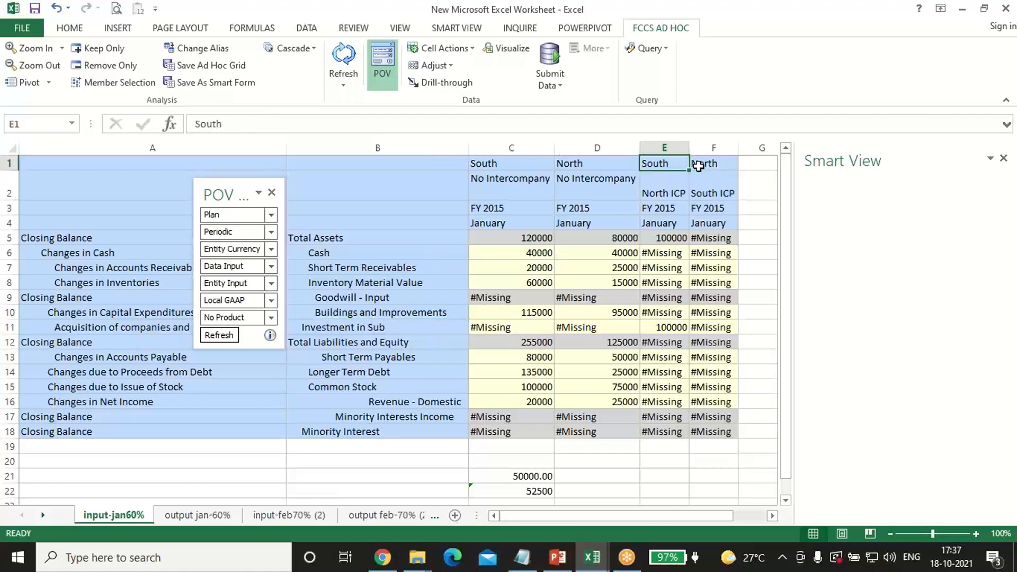
pyautogui.click(702, 164)
pyautogui.click(664, 187)
pyautogui.click(662, 158)
pyautogui.click(661, 187)
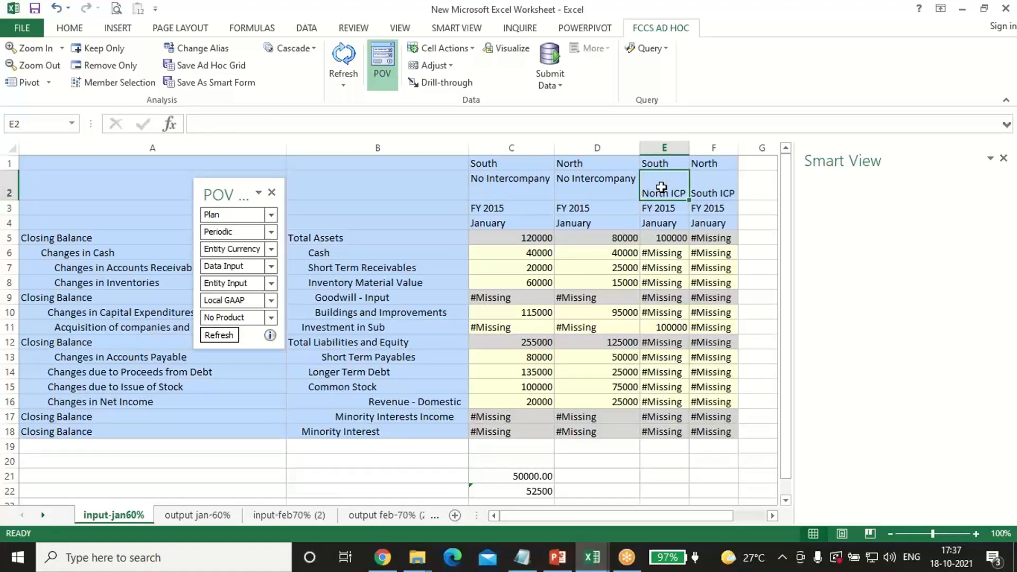
pyautogui.click(714, 168)
pyautogui.click(717, 194)
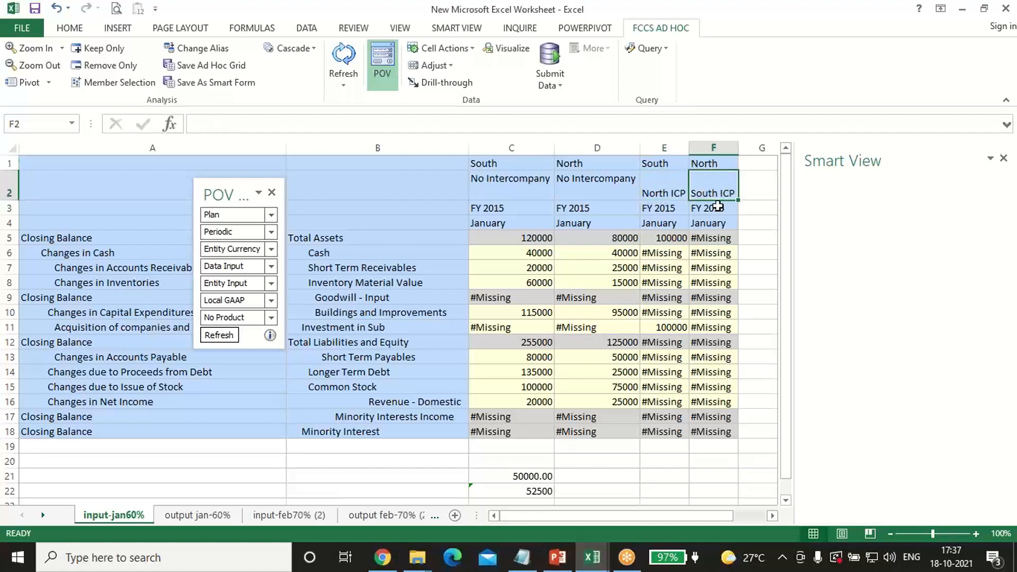
pyautogui.click(683, 328)
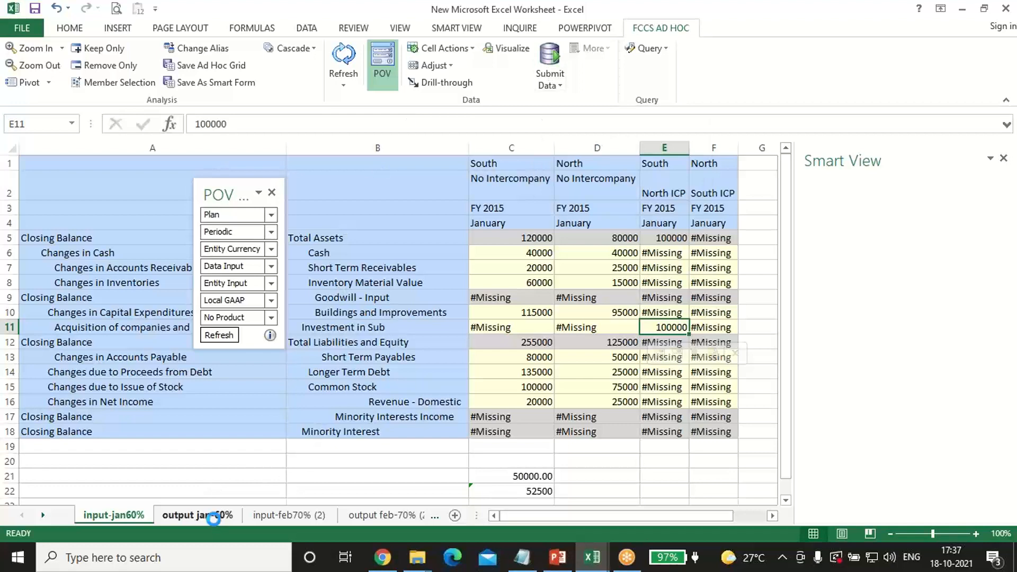
# - Open the output jan-60% sheet, review its South and North headers and POV members, and refresh the grid
pyautogui.click(214, 517)
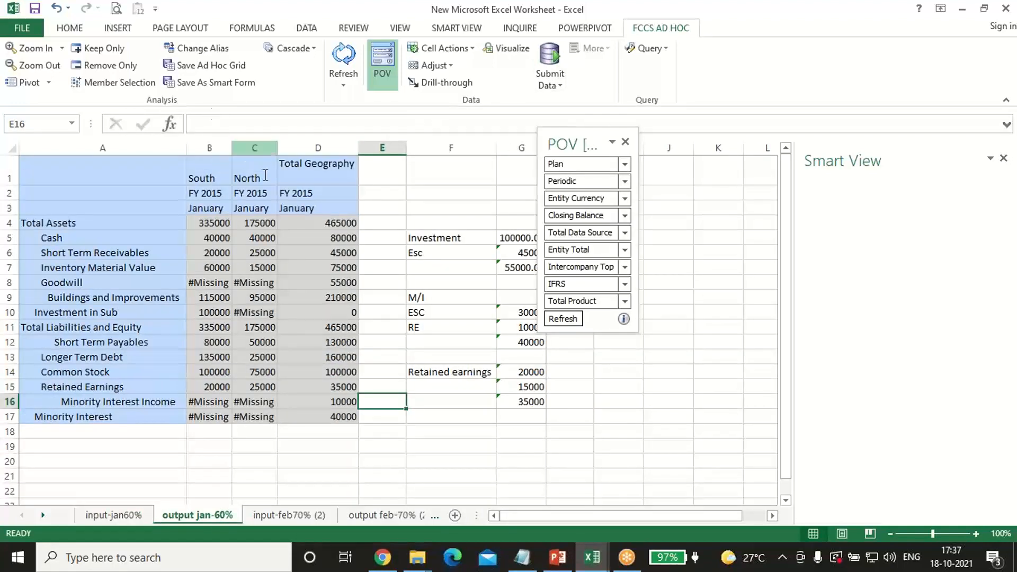
pyautogui.click(213, 189)
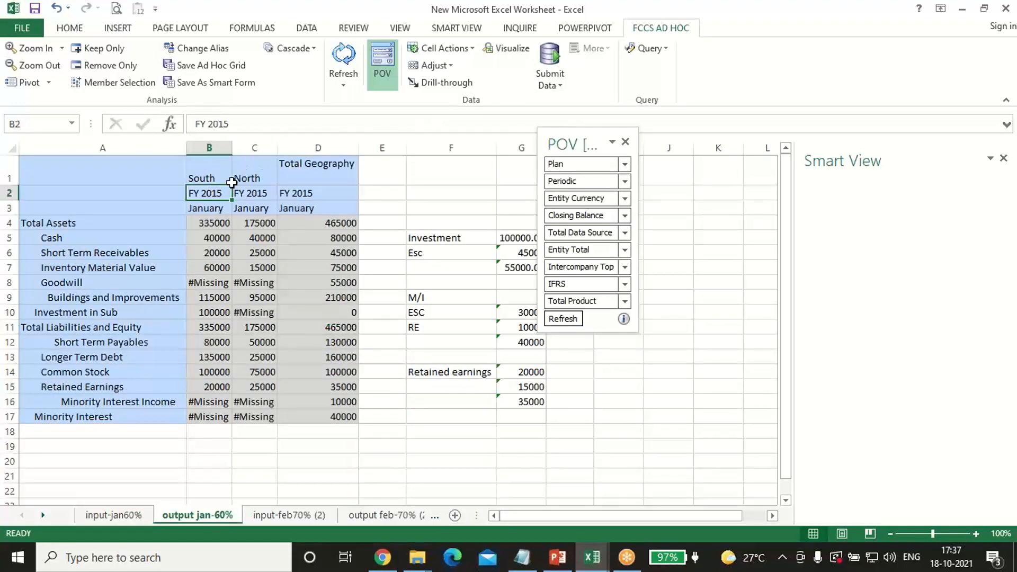
pyautogui.click(255, 193)
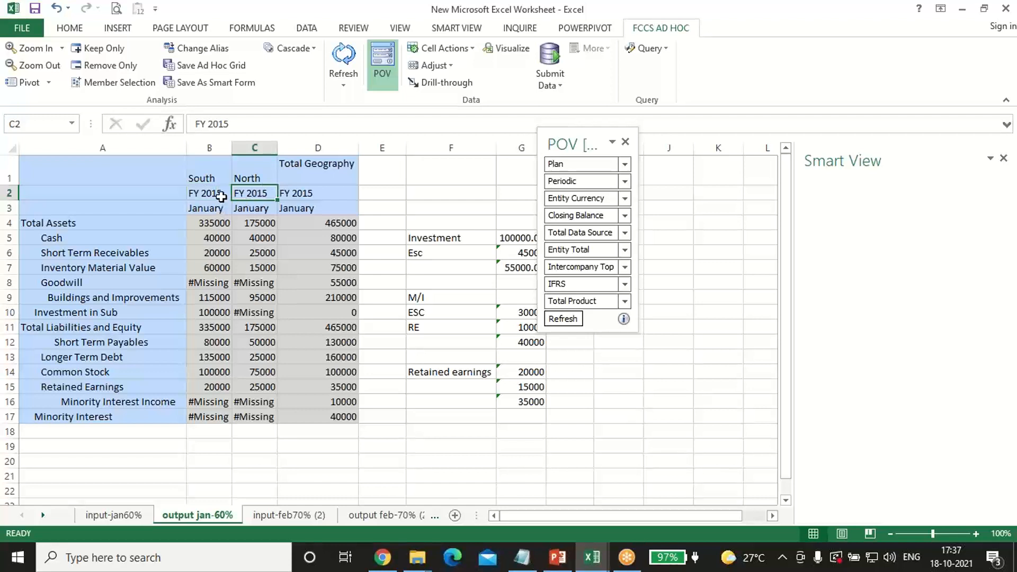
pyautogui.click(221, 195)
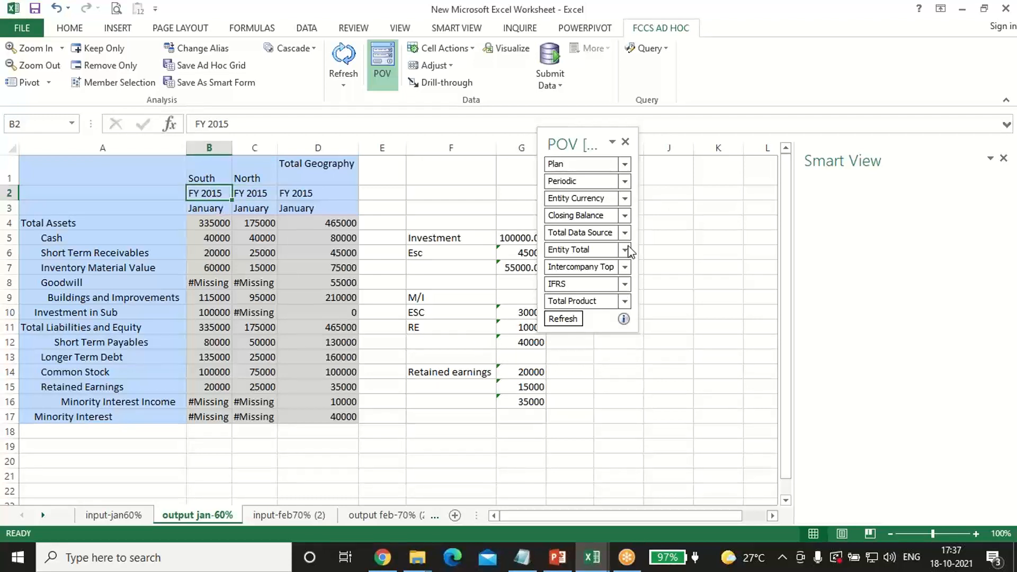
pyautogui.click(593, 207)
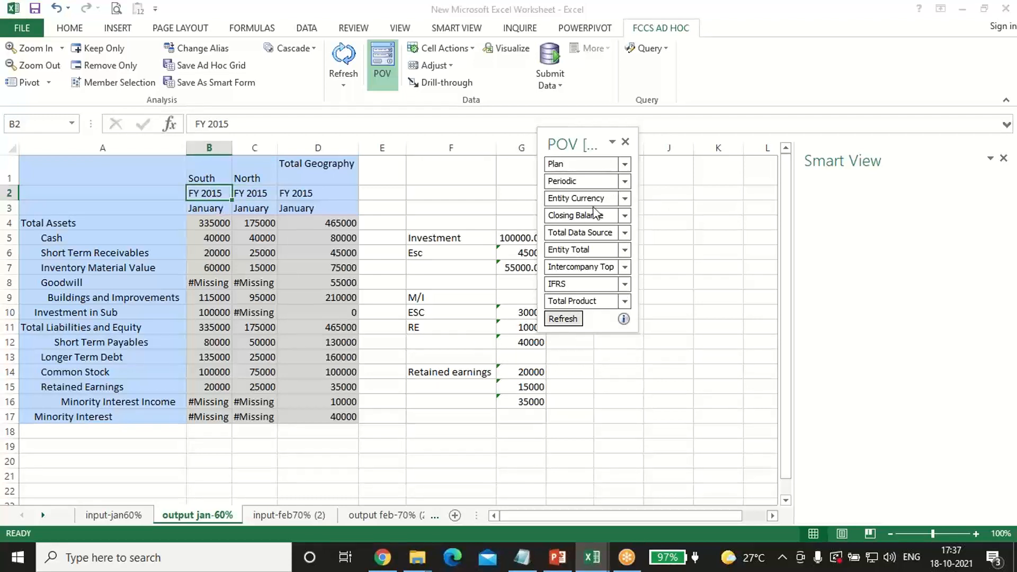
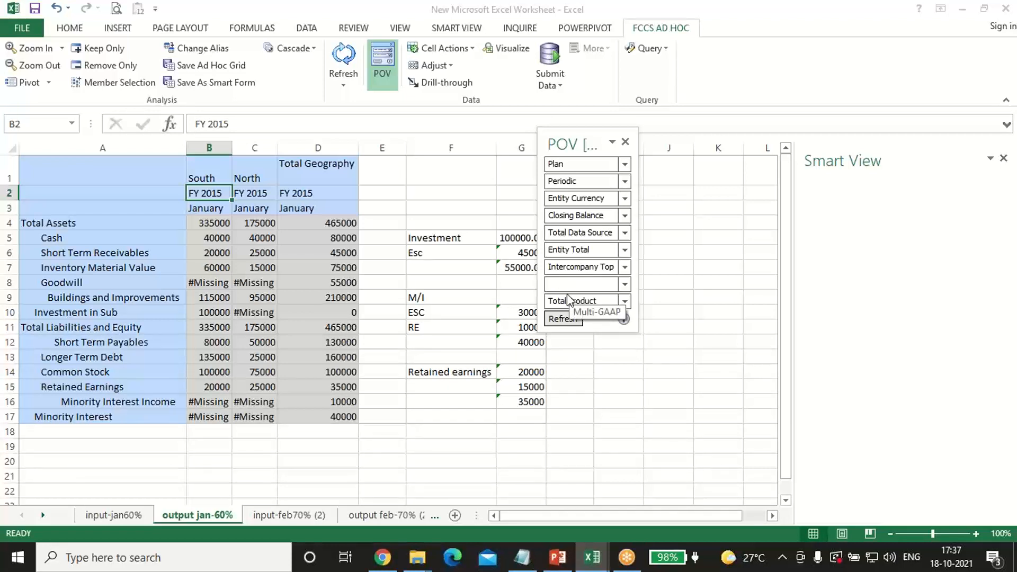
pyautogui.click(563, 319)
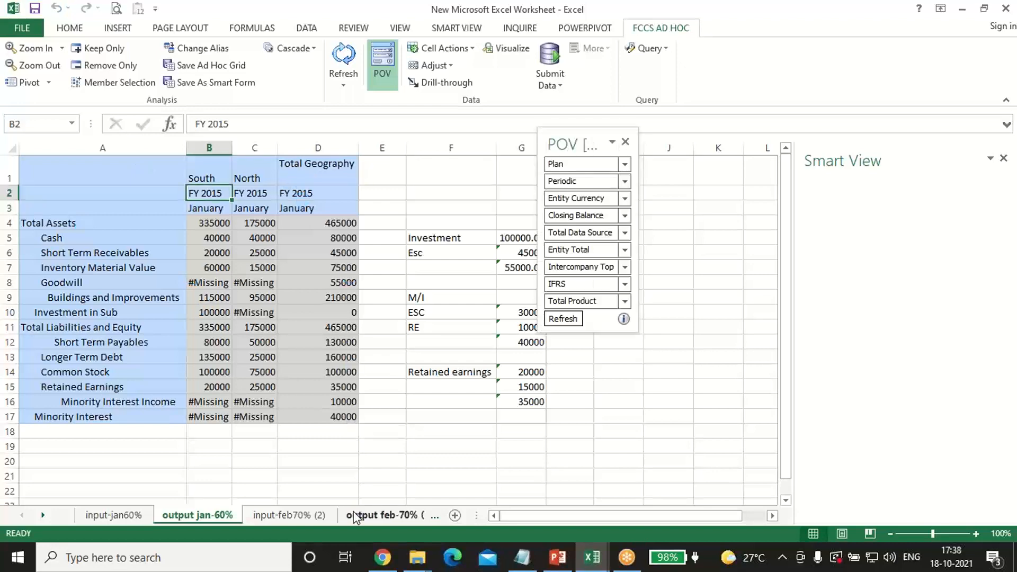
# - Switch to EPM Cloud Financial Consolidation and Close in Chrome and return to its home page
pyautogui.click(381, 556)
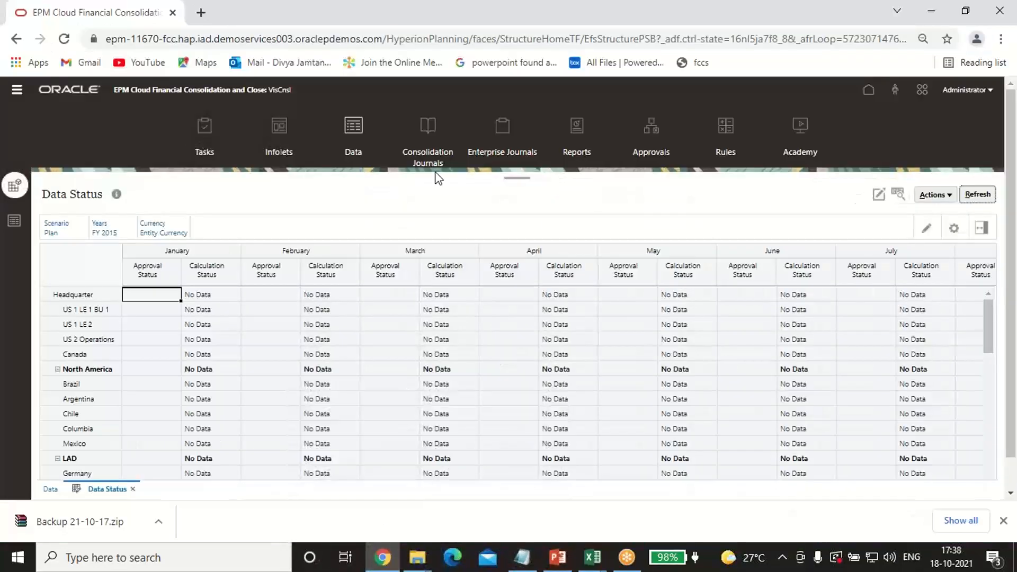
pyautogui.click(869, 90)
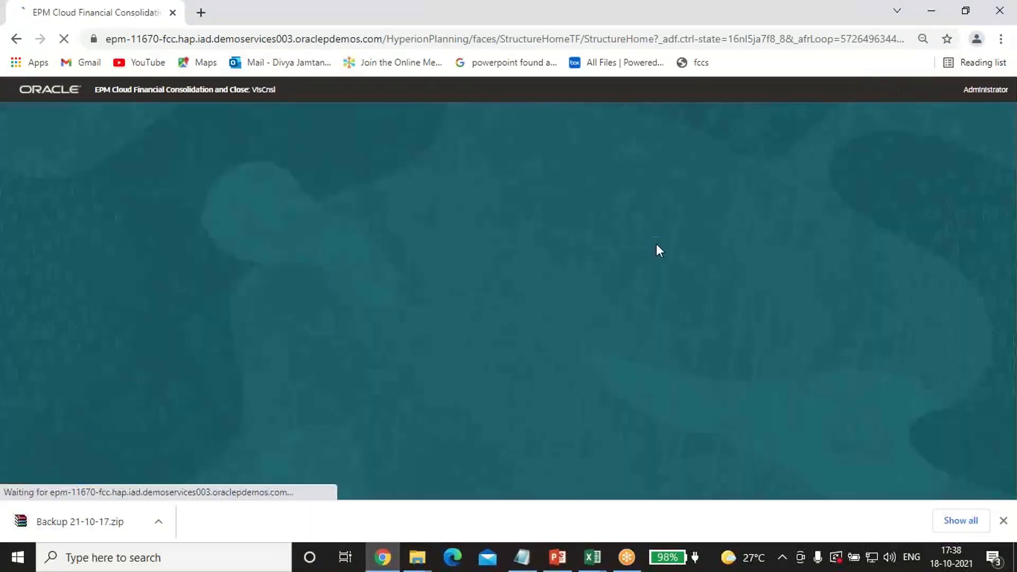
# - Open the application's consolidation ownership management page and set its POV period to January
pyautogui.click(644, 265)
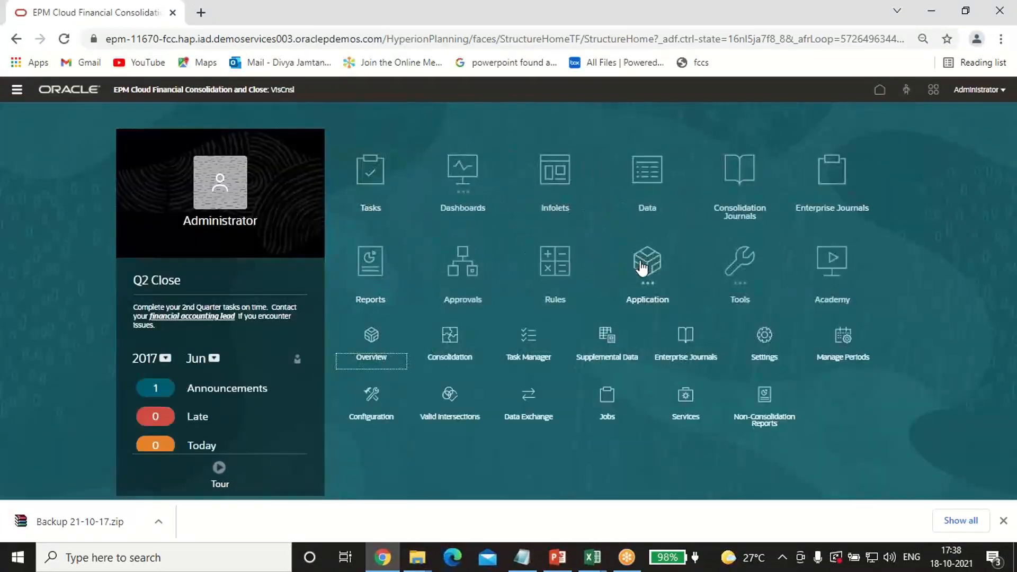
pyautogui.click(452, 337)
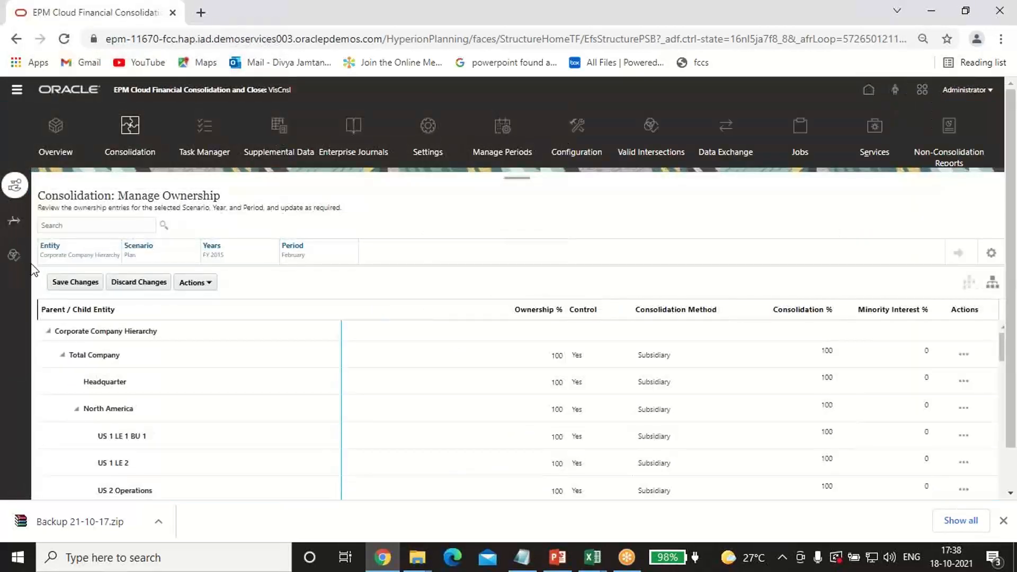
pyautogui.click(53, 245)
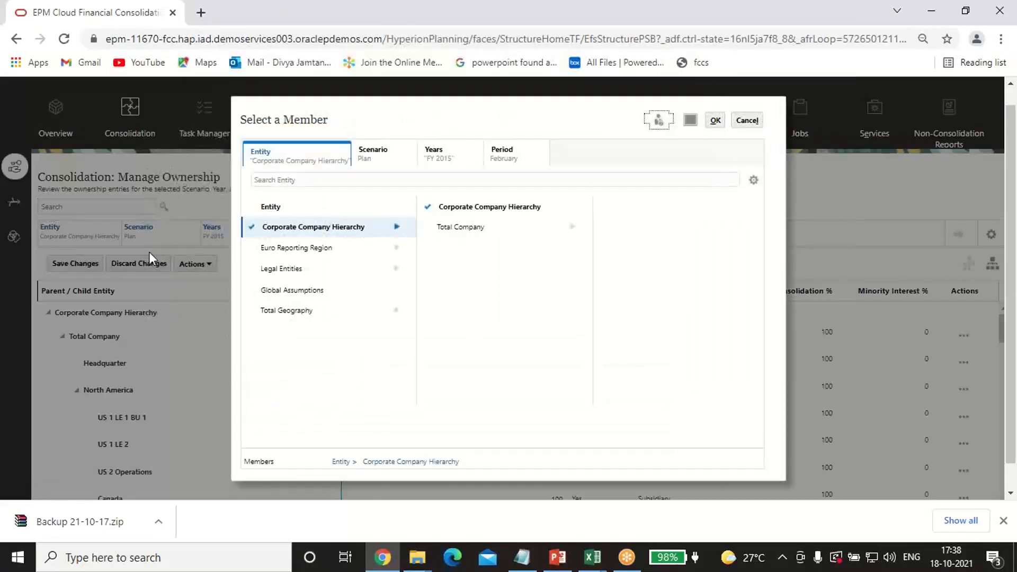
pyautogui.click(397, 310)
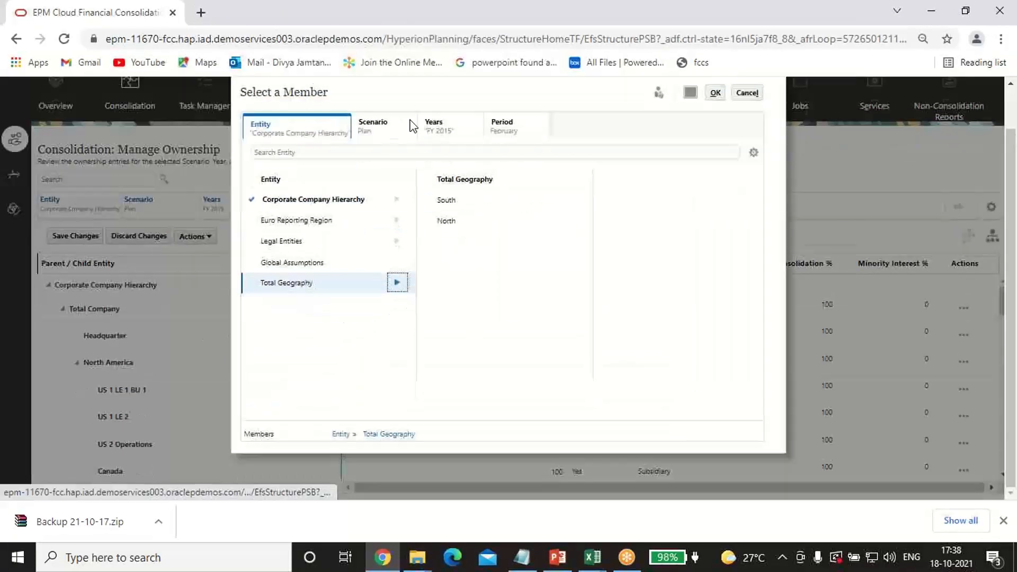
pyautogui.click(366, 158)
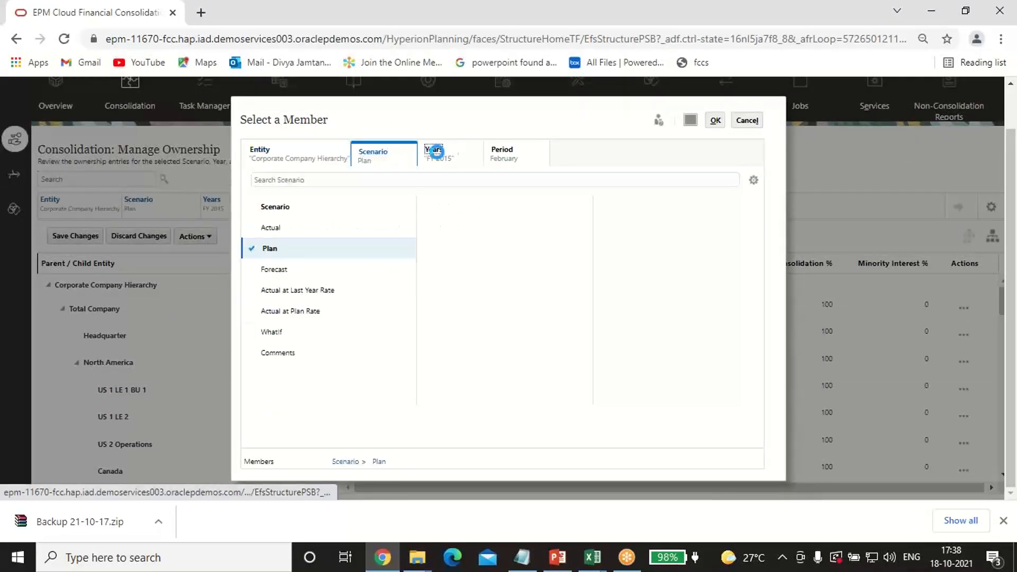
pyautogui.click(433, 152)
pyautogui.click(494, 155)
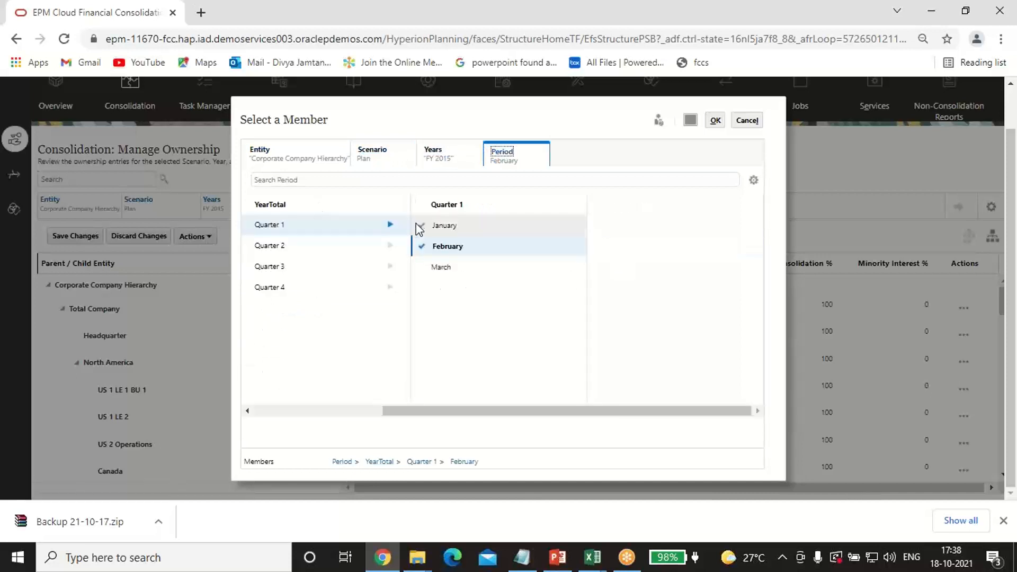
pyautogui.click(416, 223)
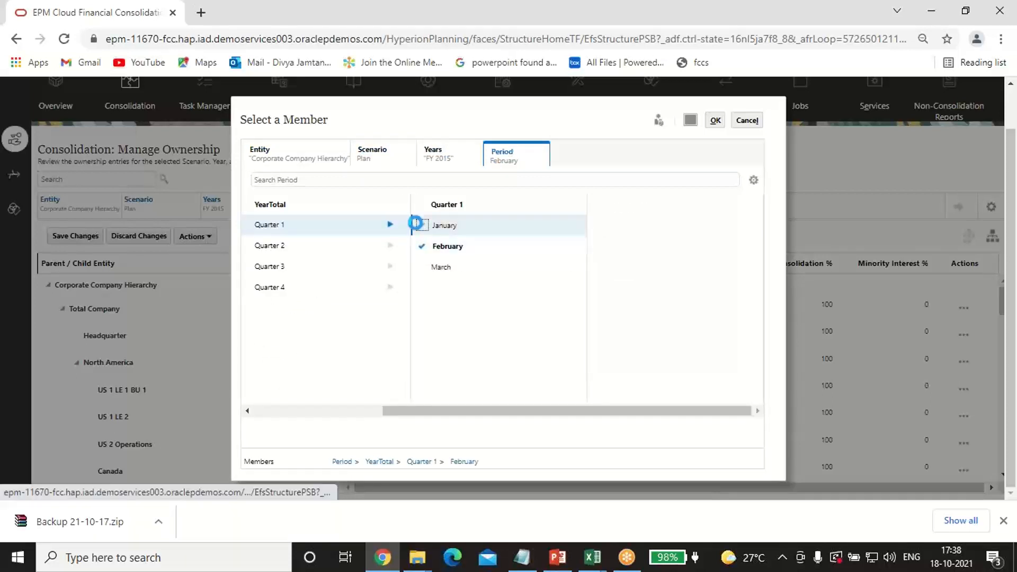
pyautogui.click(716, 120)
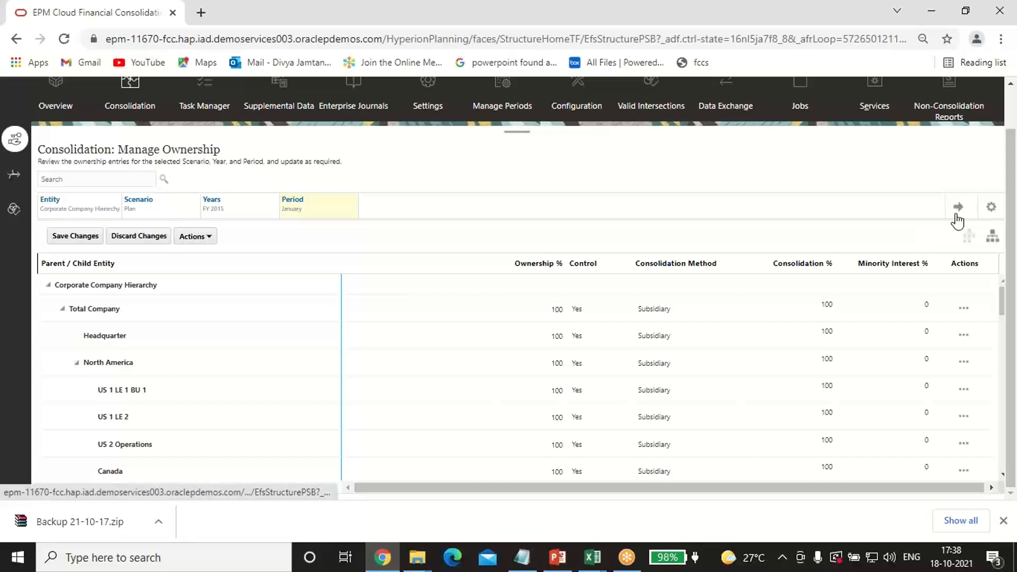
pyautogui.click(957, 209)
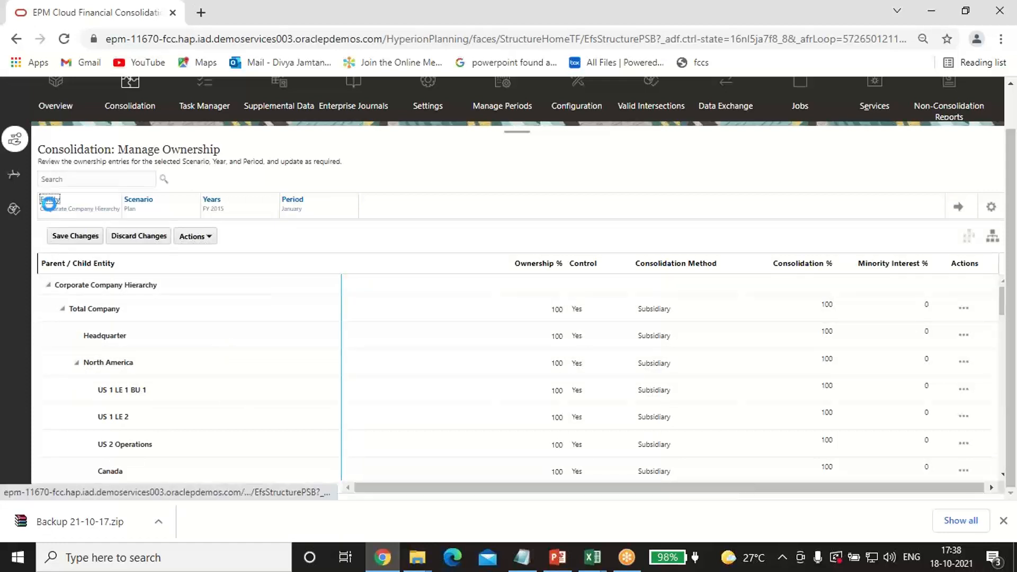
# - Set the ownership POV entity to Total Geography and load its South and North ownership entries
pyautogui.click(50, 204)
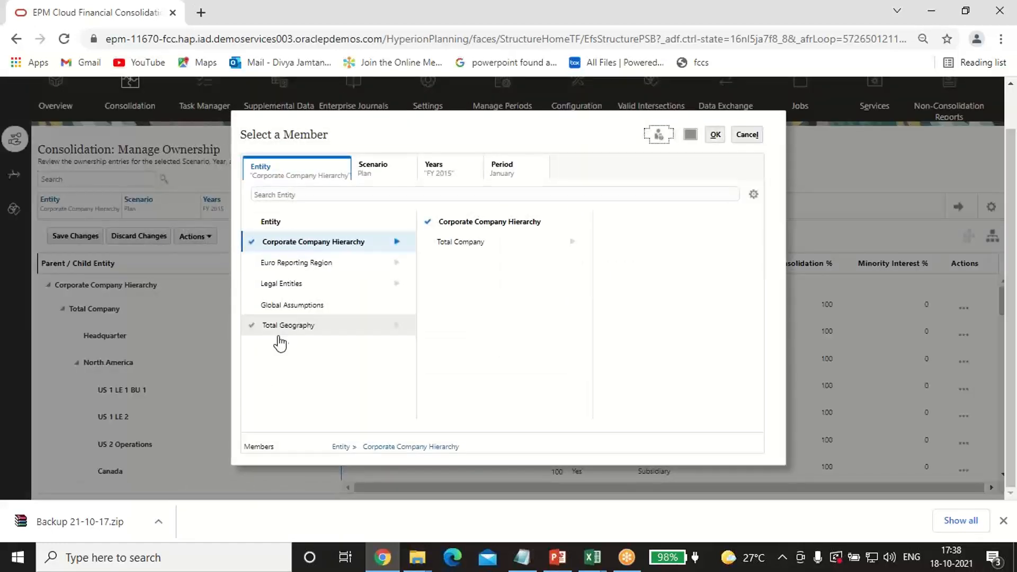
pyautogui.click(251, 324)
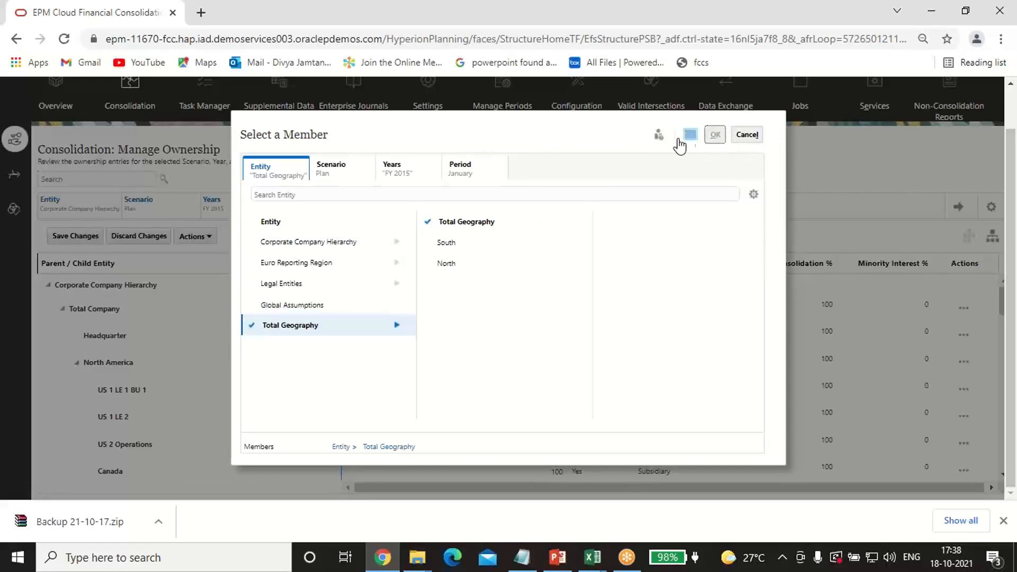
pyautogui.click(715, 135)
pyautogui.click(959, 210)
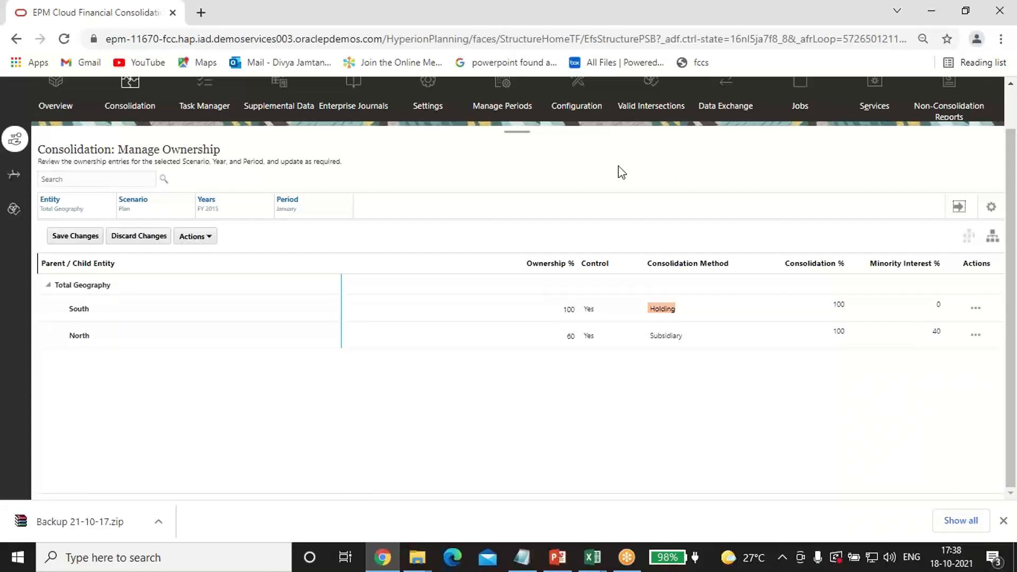
# - Save the Total Geography ownership data and recompute it for Plan, FY 2015, starting in January
pyautogui.click(62, 234)
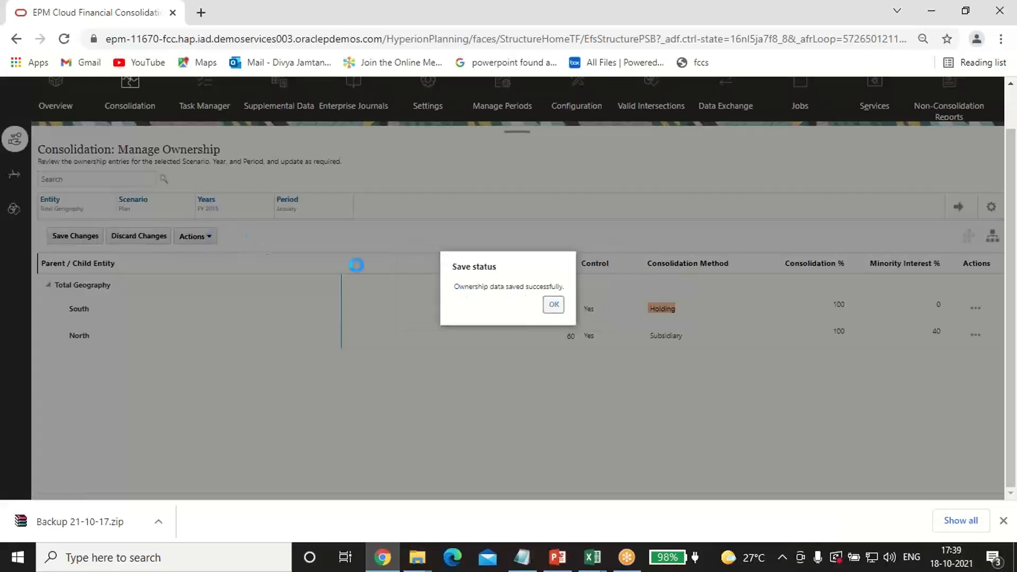
pyautogui.click(554, 304)
pyautogui.click(211, 286)
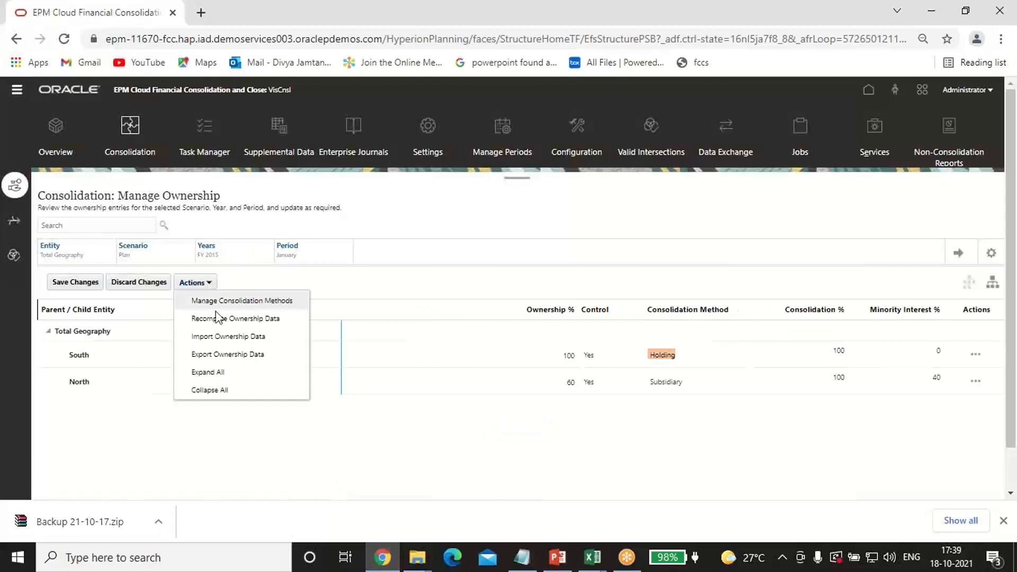
pyautogui.click(212, 316)
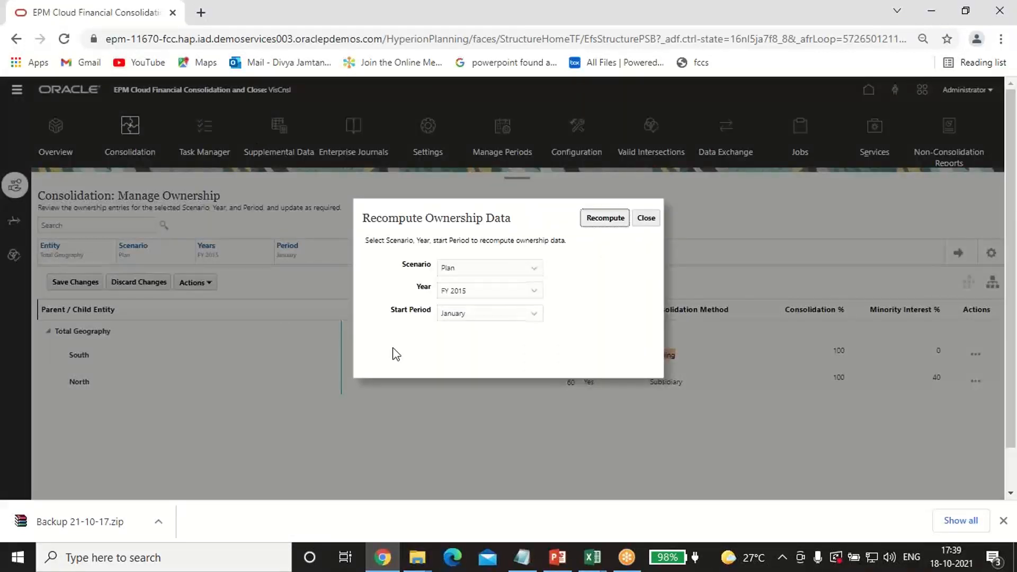
pyautogui.click(604, 217)
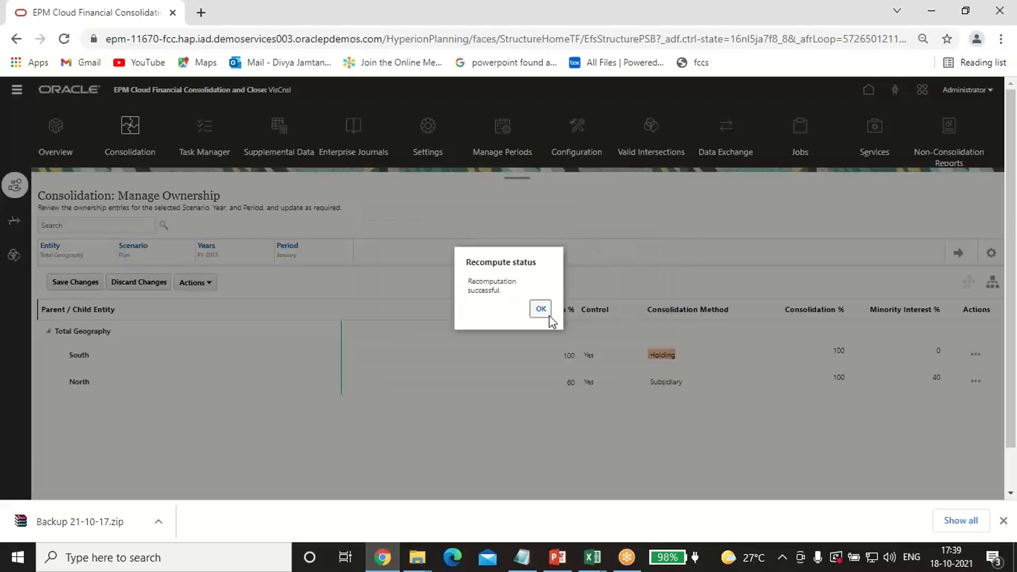
pyautogui.click(544, 312)
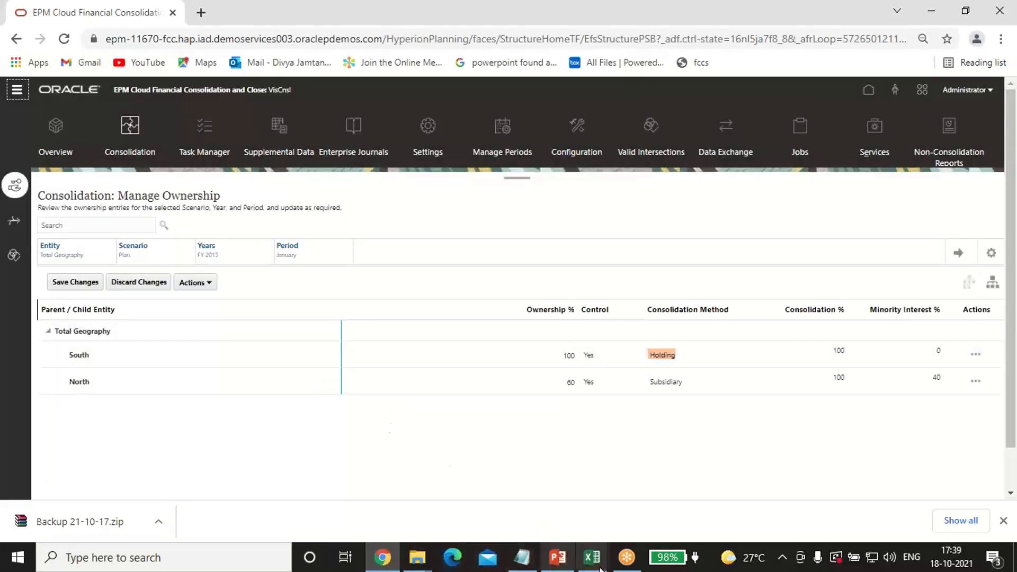
# - Go to the Data Status form and open its Consolidate business rule
pyautogui.moveTo(597, 567)
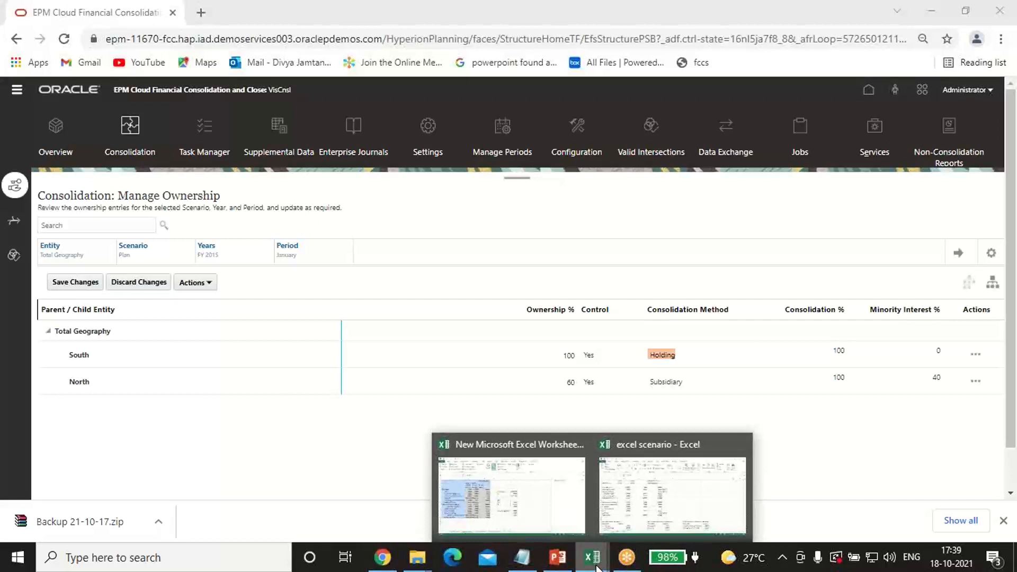
pyautogui.click(16, 96)
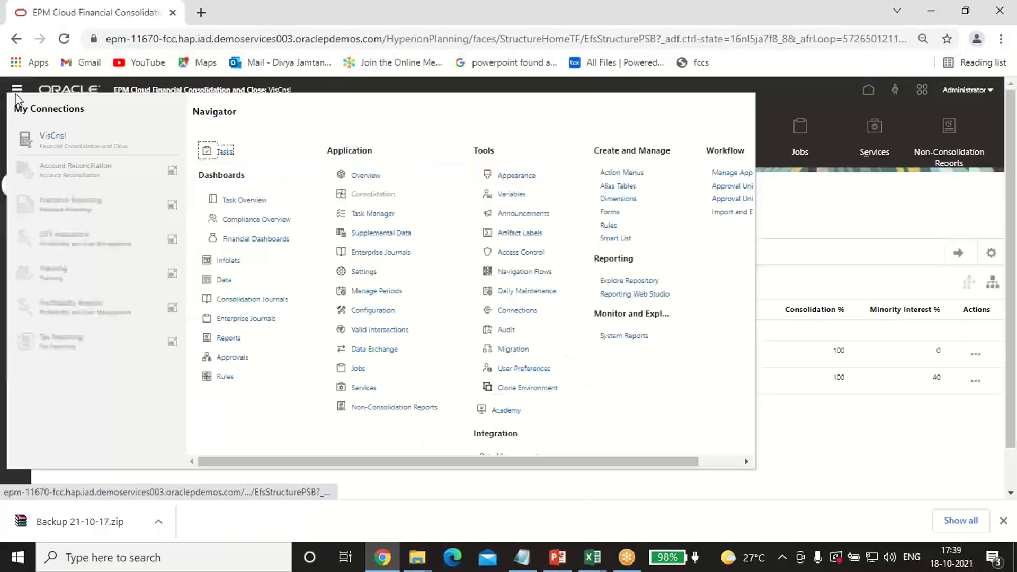
pyautogui.click(226, 280)
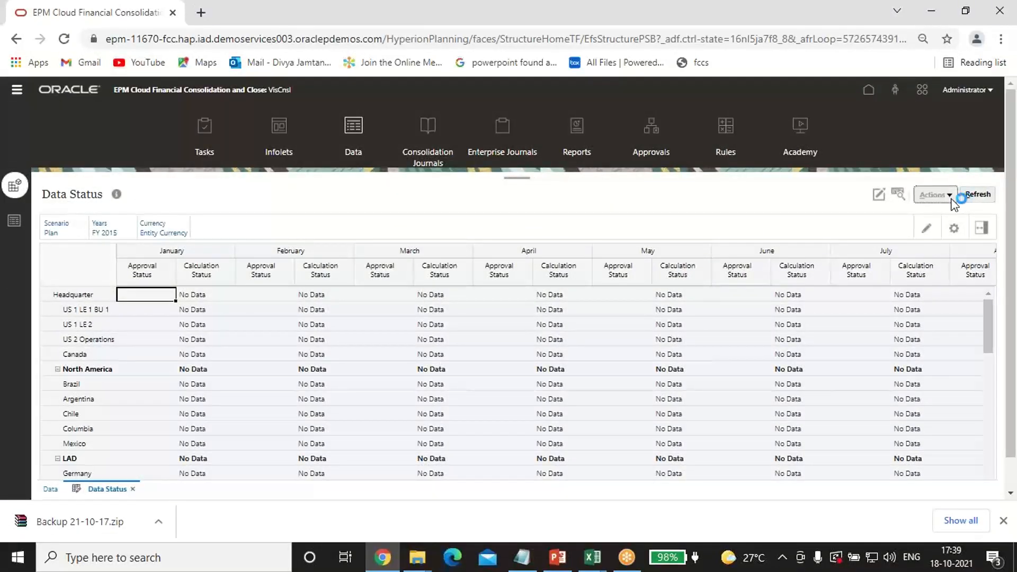
pyautogui.click(935, 195)
pyautogui.click(861, 268)
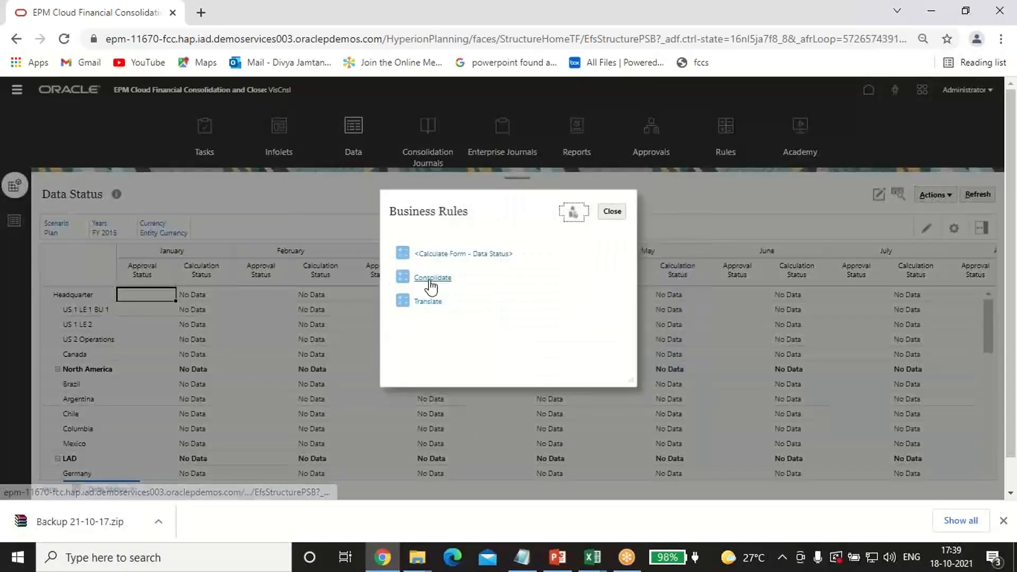
pyautogui.click(430, 279)
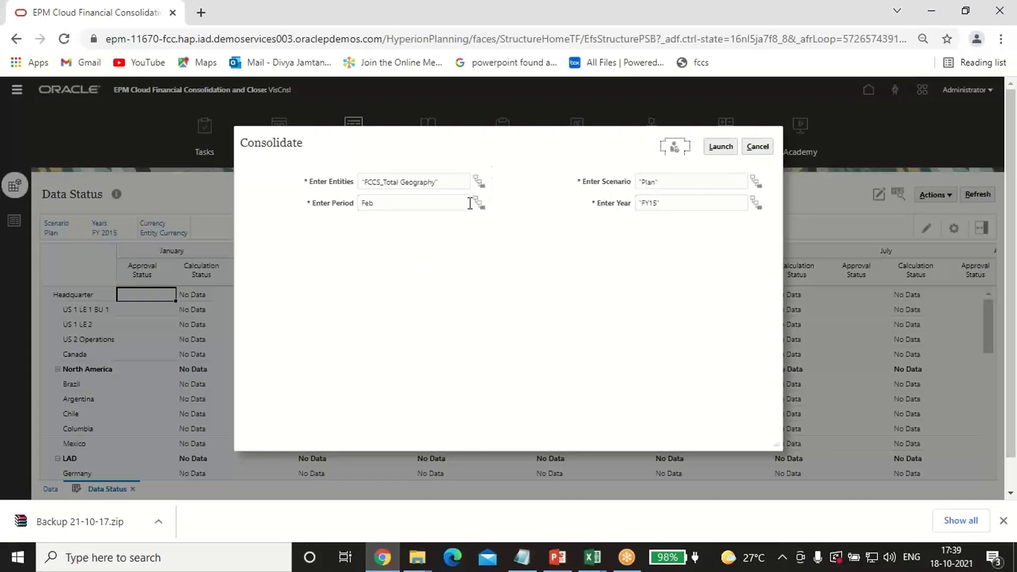
# - Set the consolidation period to January and launch the rule for FCCS_Total Geography, scenario Plan, year FY15
pyautogui.click(478, 202)
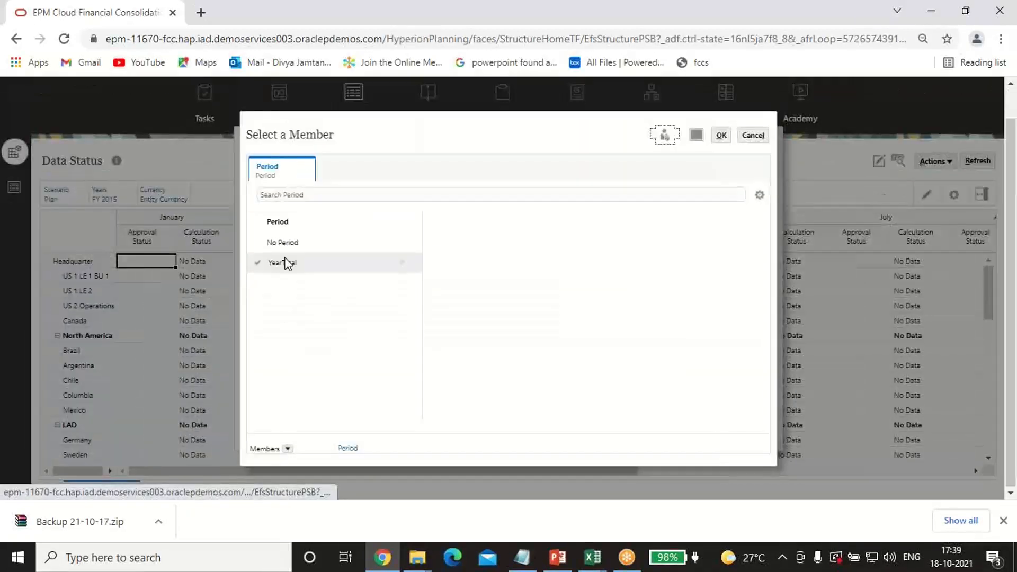
pyautogui.click(403, 263)
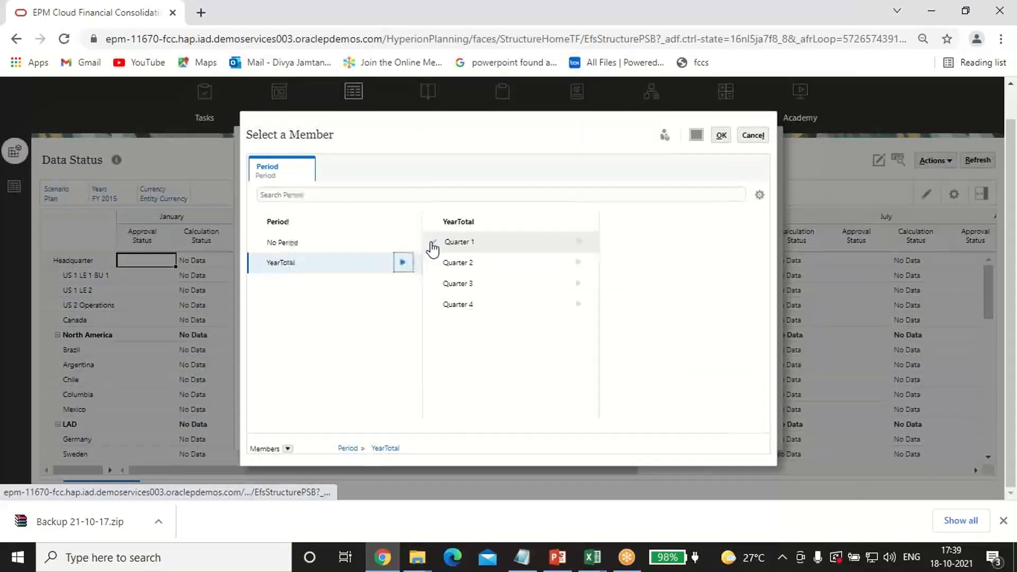
pyautogui.click(583, 244)
pyautogui.click(604, 240)
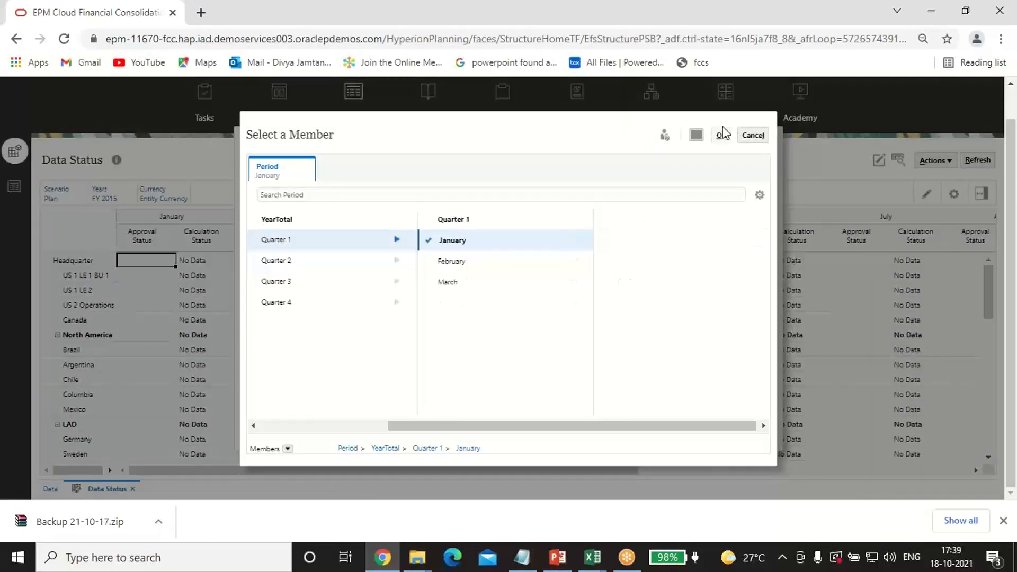
pyautogui.click(721, 135)
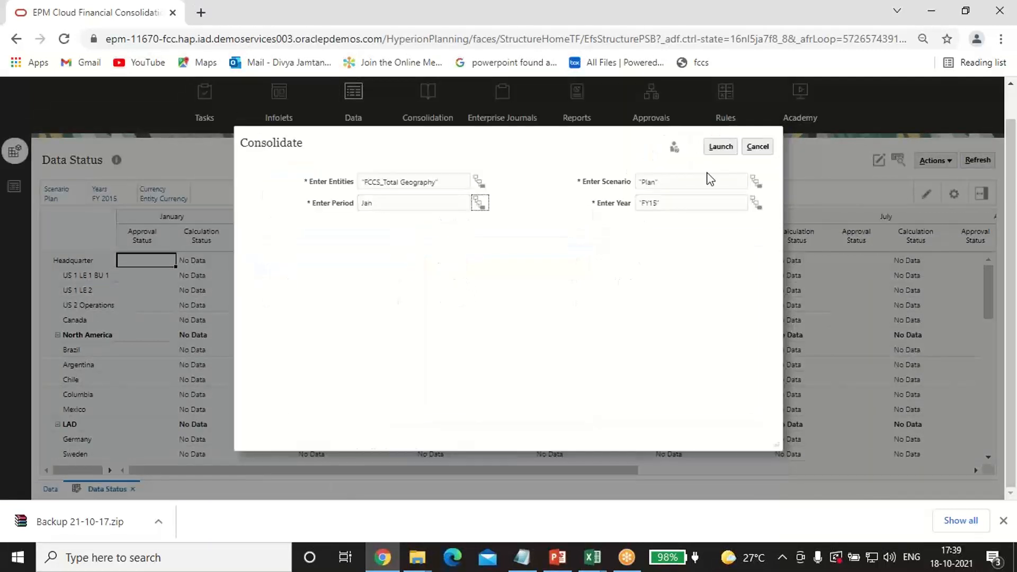
pyautogui.click(720, 149)
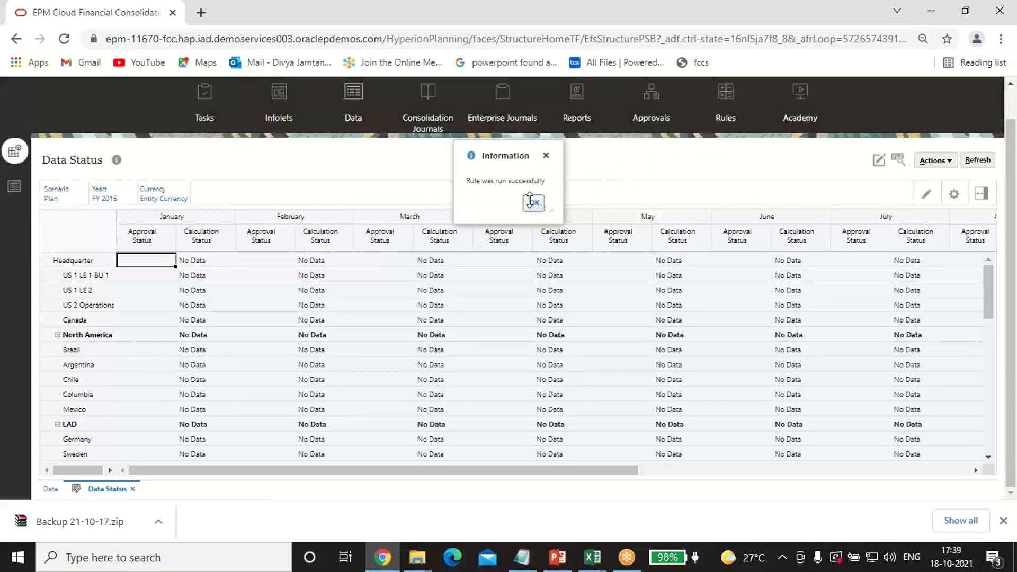
pyautogui.click(532, 202)
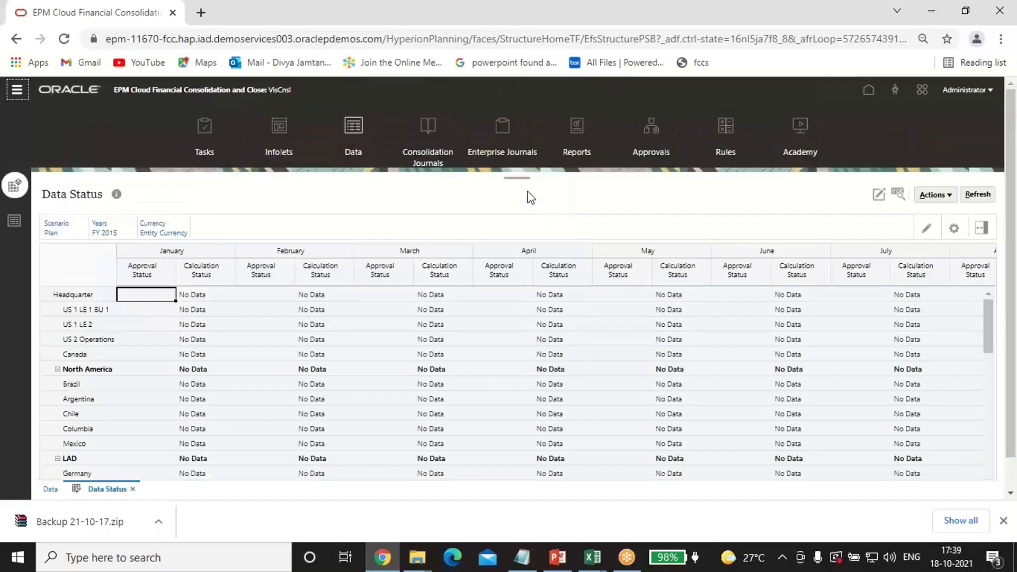
# - Switch to the New Microsoft Excel Worksheet workbook and refresh the output jan-60% grid from its POV
pyautogui.click(593, 557)
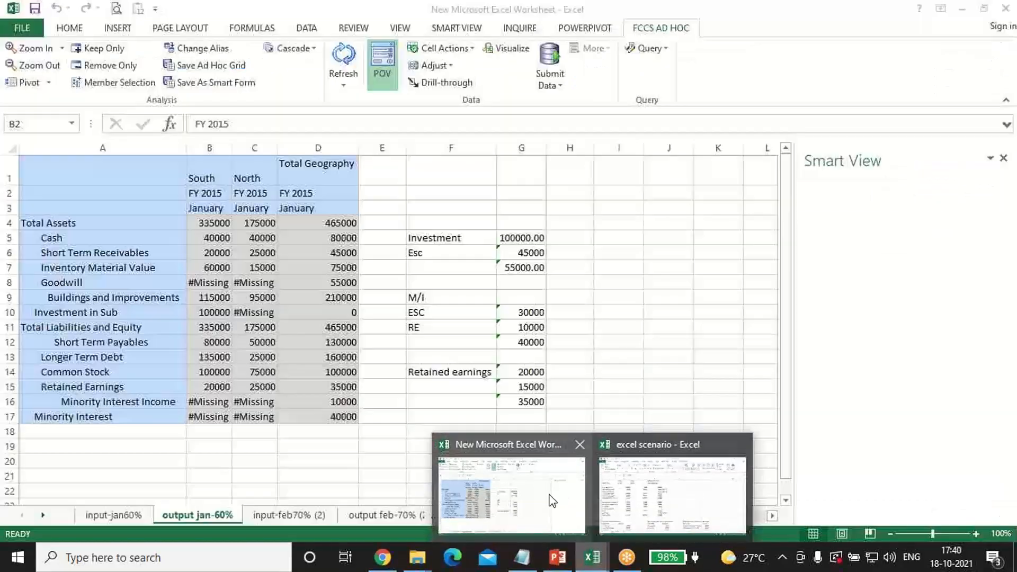
pyautogui.click(547, 492)
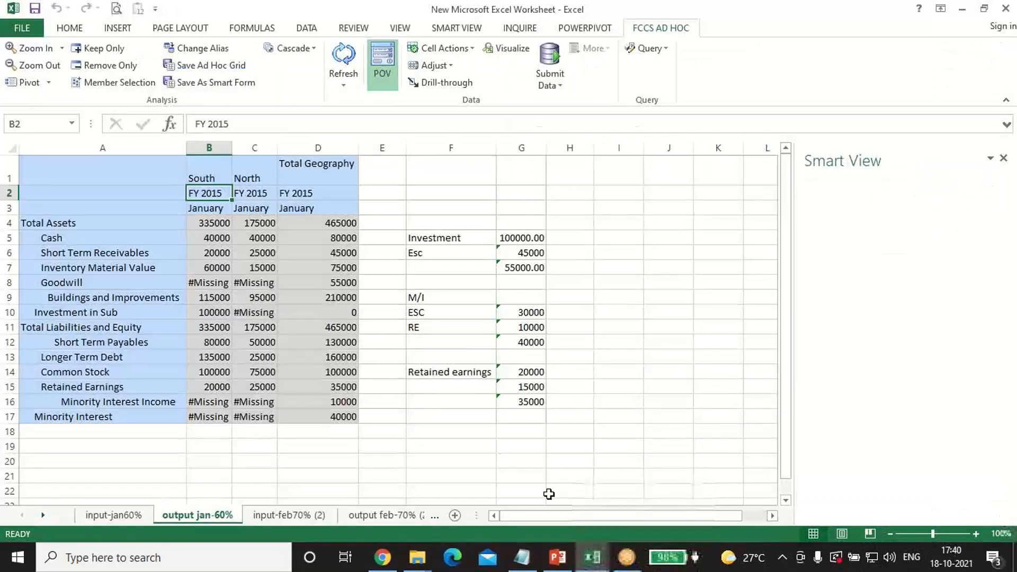
pyautogui.moveTo(563, 143); pyautogui.dragTo(467, 198)
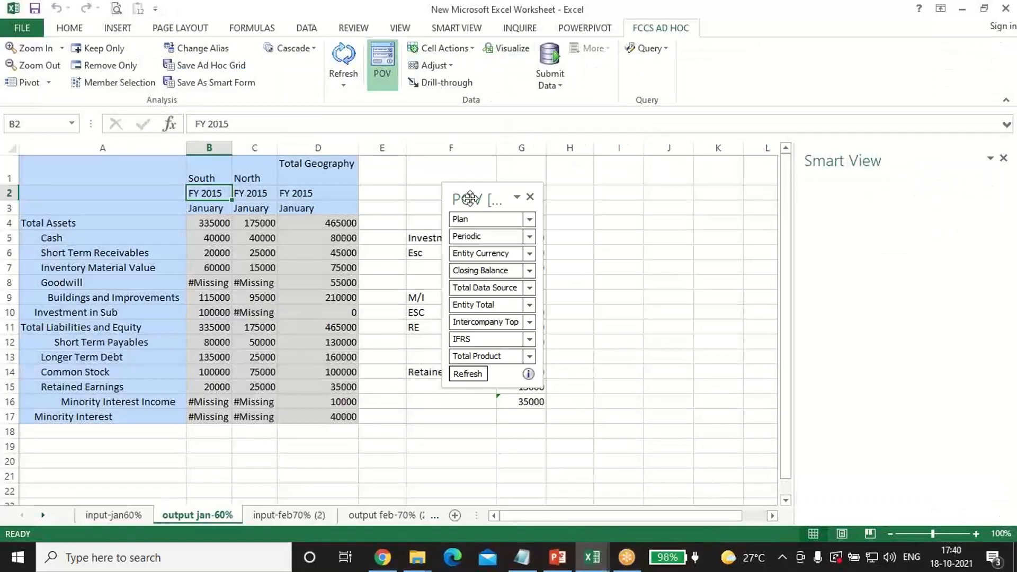
pyautogui.click(468, 374)
pyautogui.moveTo(475, 196); pyautogui.dragTo(476, 195)
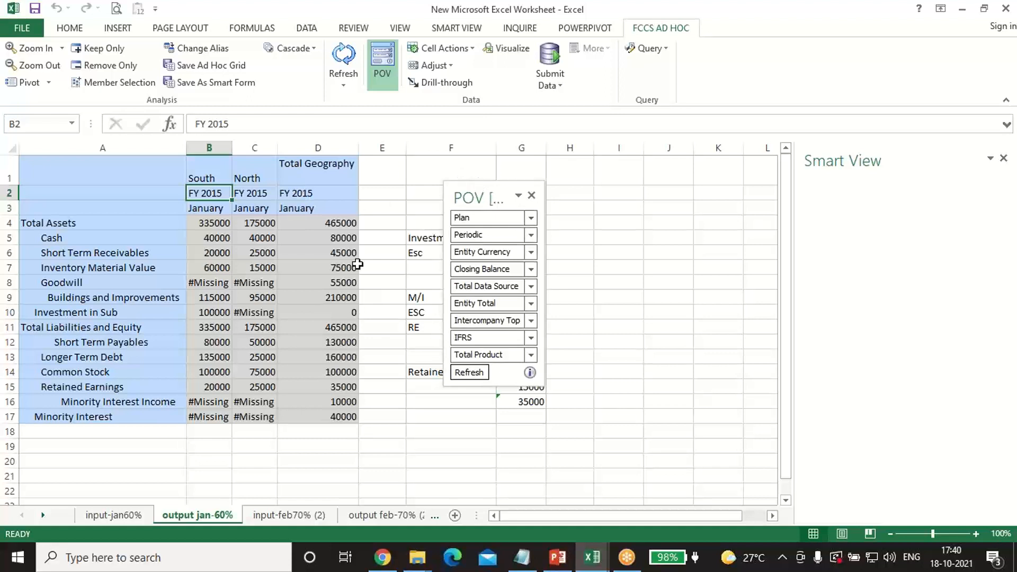
# - Compare Total Geography's Goodwill on the output jan-60% sheet with the WN-1 goodwill calculation in the excel scenario workbook
pyautogui.click(113, 283)
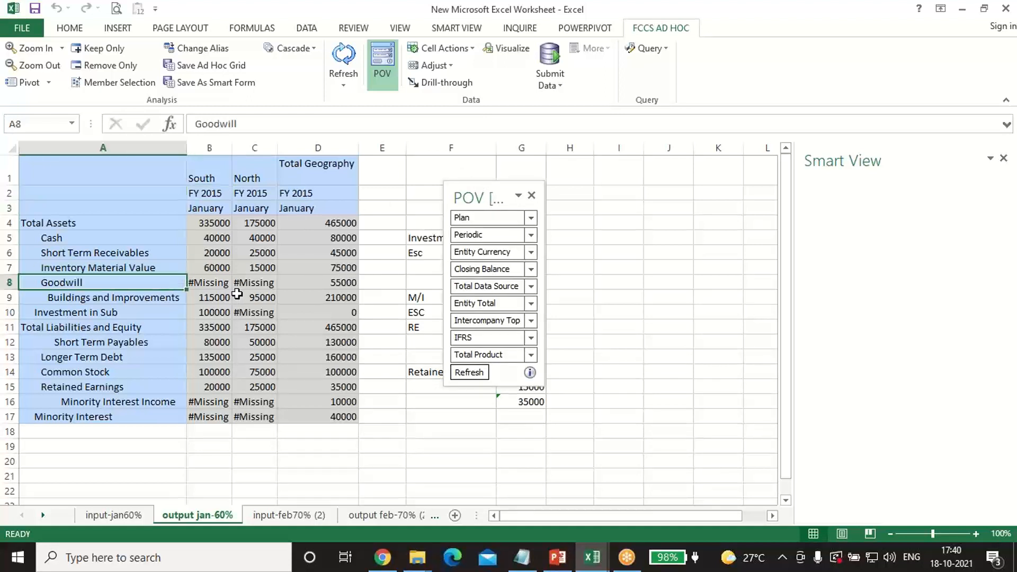
pyautogui.click(325, 287)
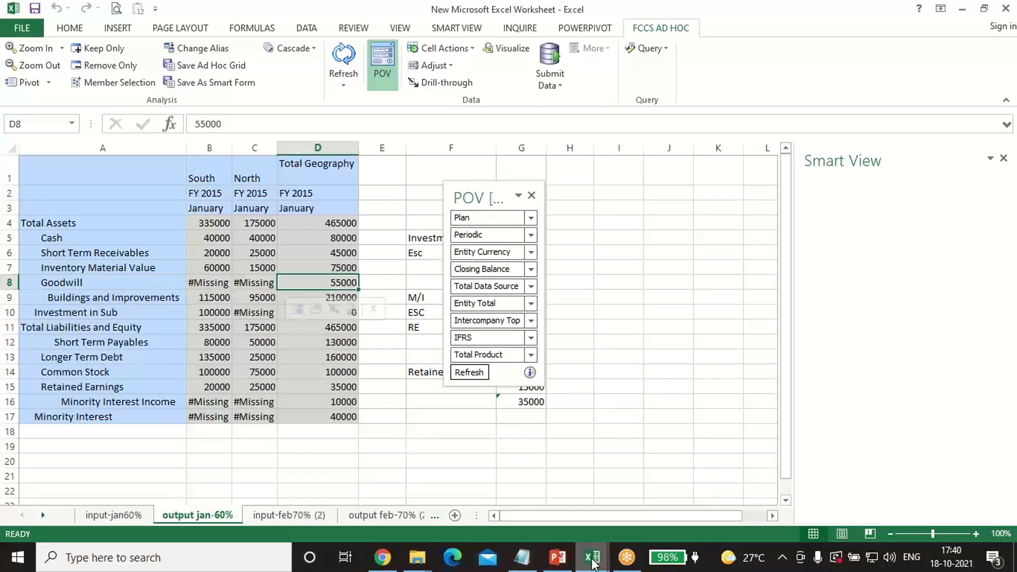
pyautogui.moveTo(593, 563)
pyautogui.click(672, 496)
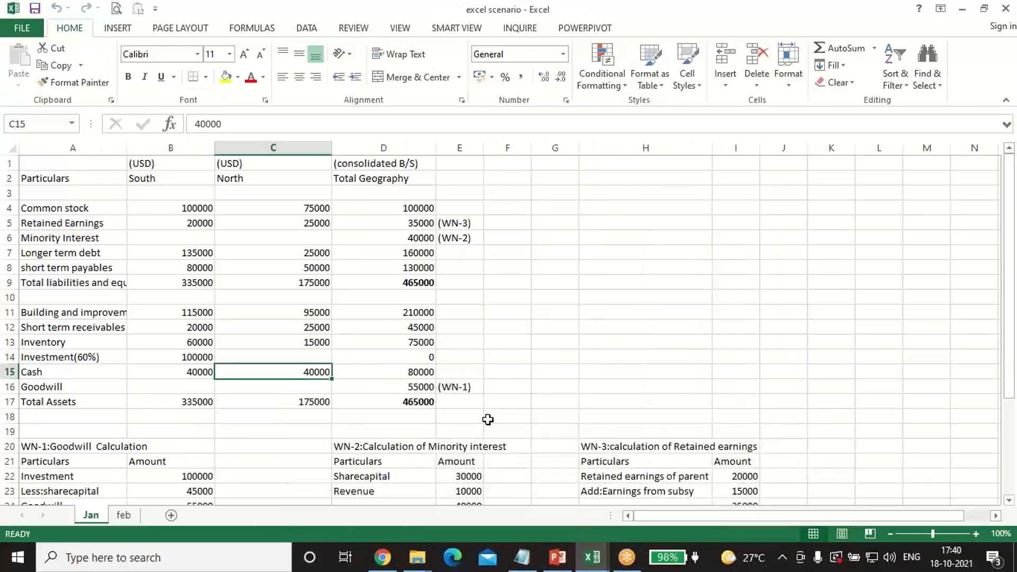
pyautogui.scroll(-1, 208, 445)
pyautogui.click(202, 461)
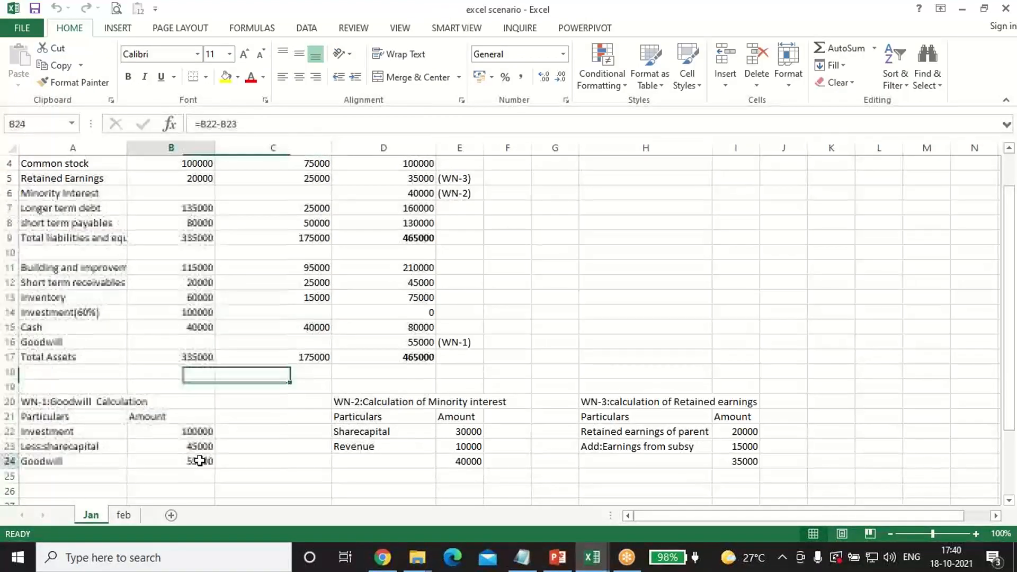
# - Compare the WN-2 minority interest calculation with Total Geography's Minority Interest and Minority Interest Income on the output jan-60% sheet
pyautogui.click(466, 461)
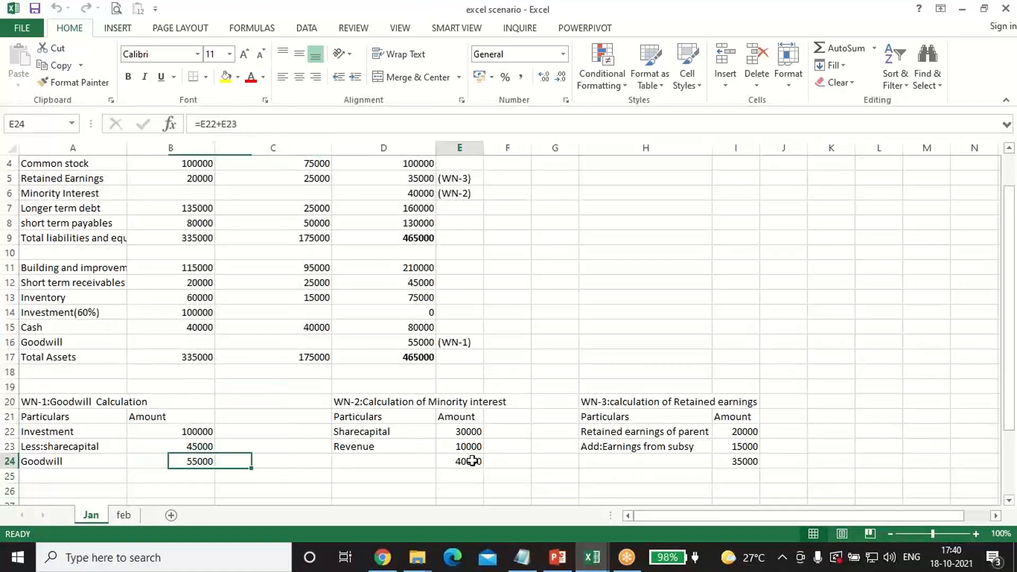
pyautogui.click(467, 446)
pyautogui.hotkey('alt', 'Tab')
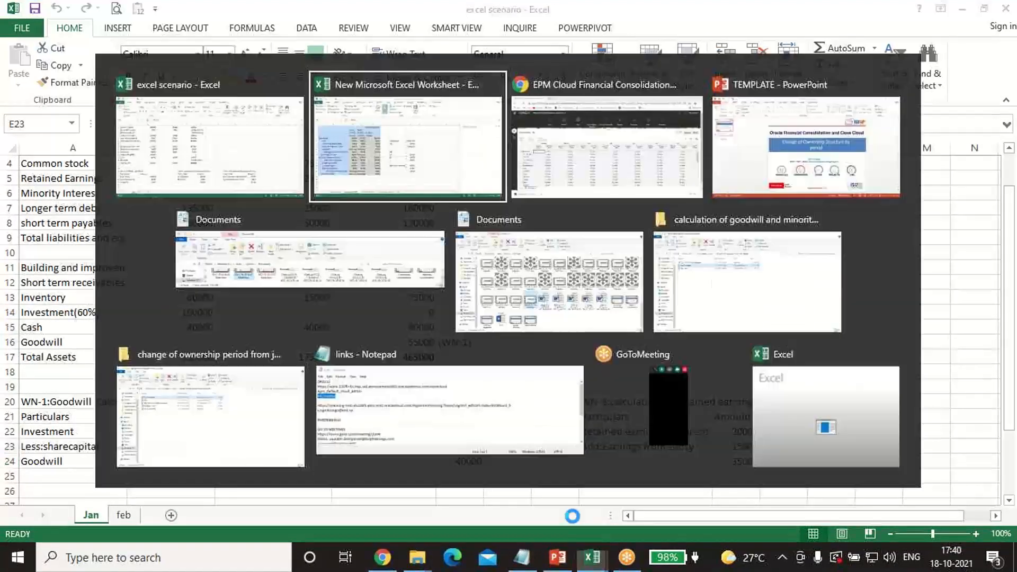
pyautogui.click(328, 418)
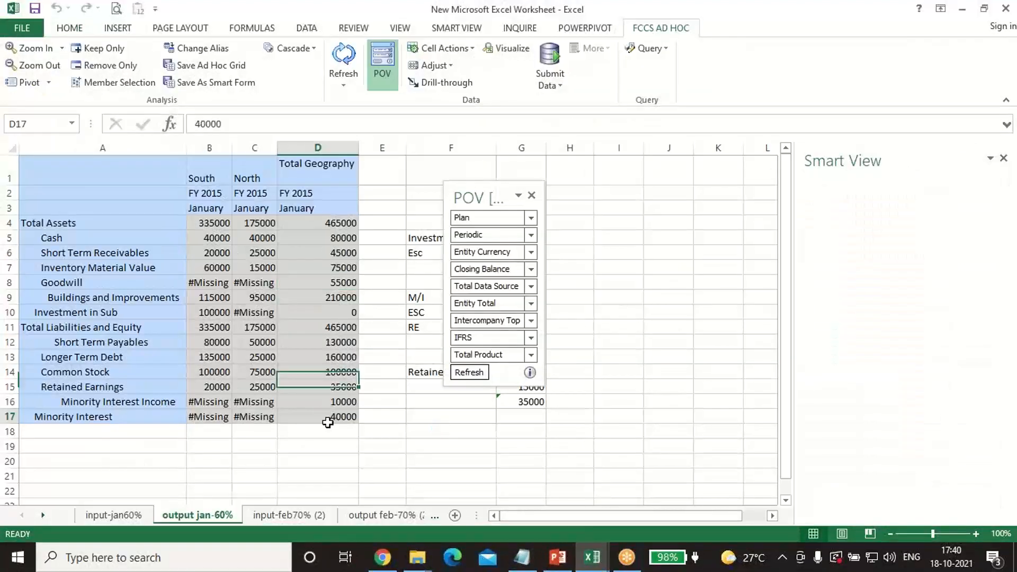
pyautogui.click(336, 401)
pyautogui.click(472, 445)
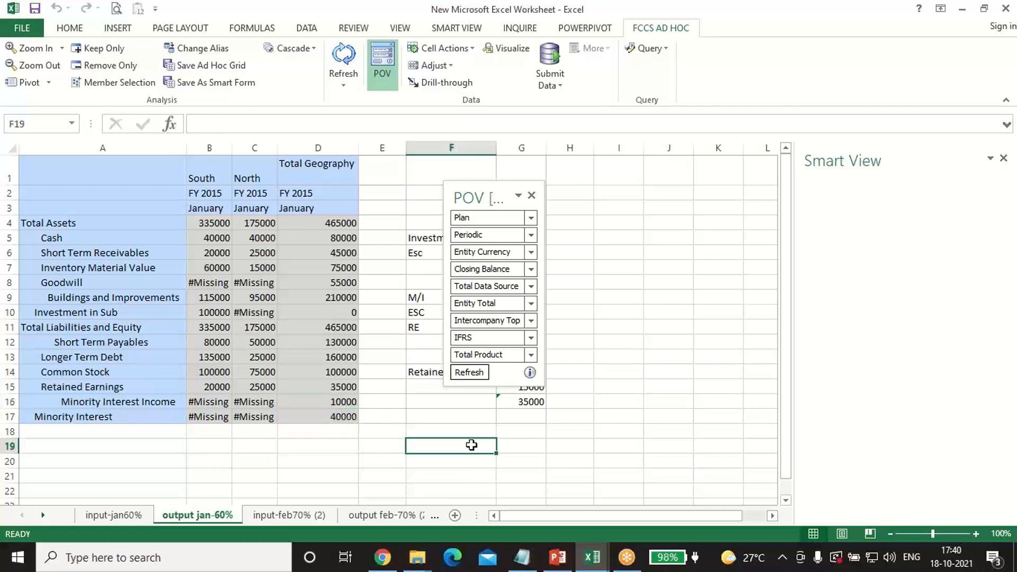
# - Check Total Geography's January Retained Earnings against the WN-3 retained earnings calculation in the excel scenario workbook
pyautogui.click(306, 383)
pyautogui.hotkey('alt', 'Tab')
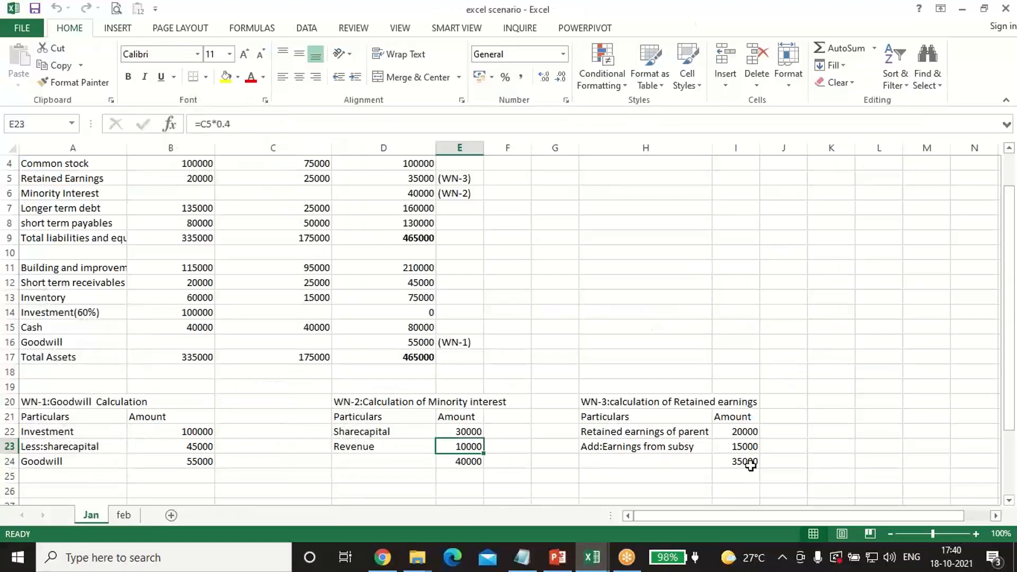
pyautogui.click(751, 465)
pyautogui.hotkey('alt', 'Tab')
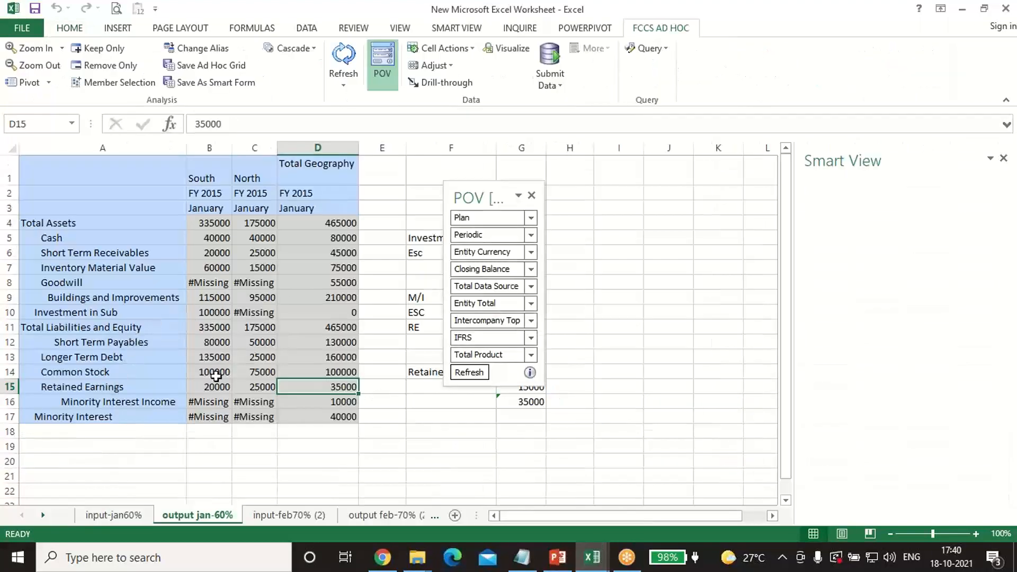
# - Compare South's Common Stock and Investment in Sub with the Total Geography column on the output jan-60% sheet
pyautogui.click(215, 376)
pyautogui.click(329, 376)
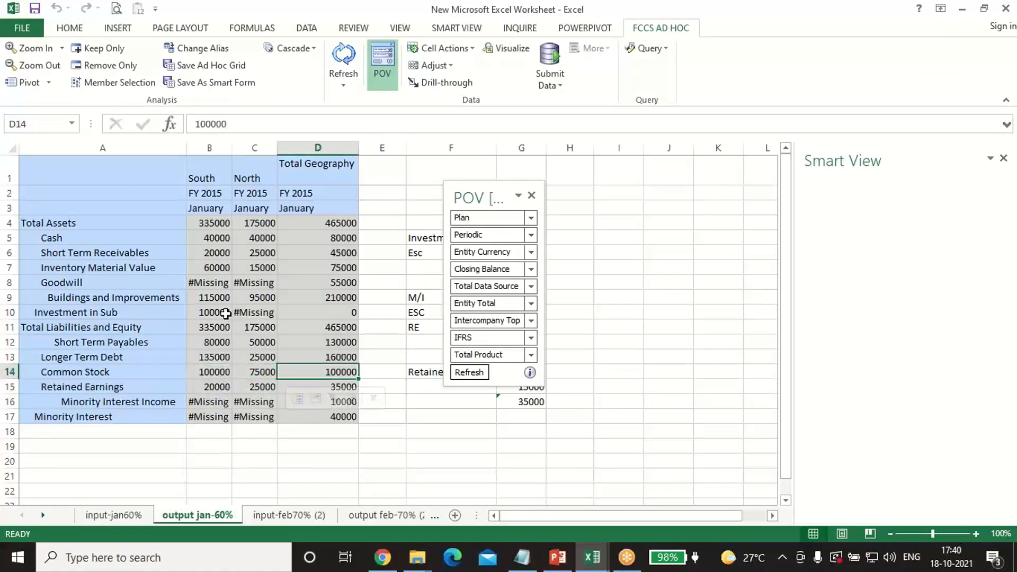
pyautogui.click(226, 314)
pyautogui.click(341, 313)
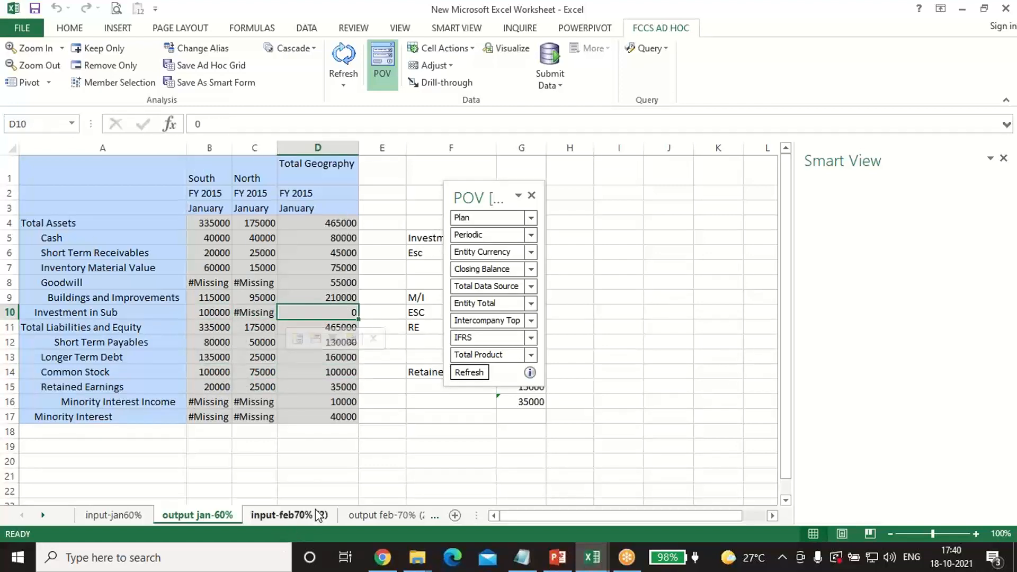
# - Go to the input-feb70% (2) sheet, move the POV box off the data columns, and examine South's and North's February inputs
pyautogui.click(290, 515)
pyautogui.moveTo(174, 314); pyautogui.dragTo(193, 258)
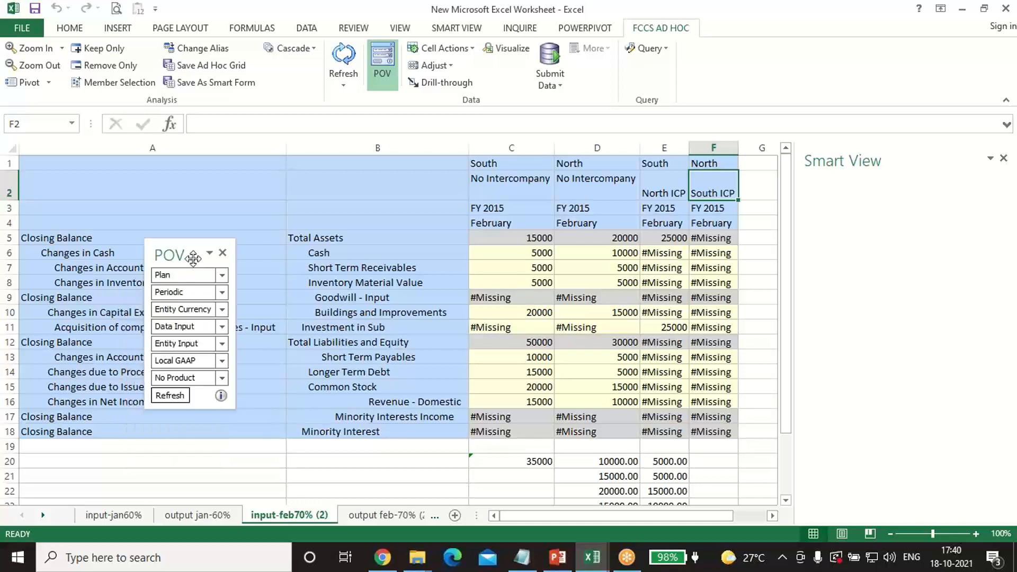
pyautogui.click(516, 225)
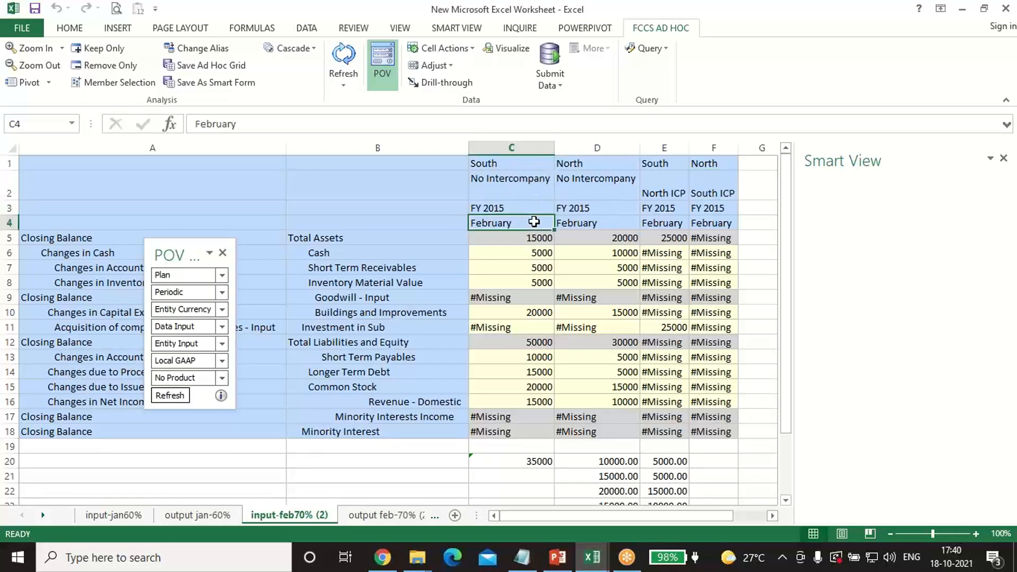
pyautogui.click(577, 219)
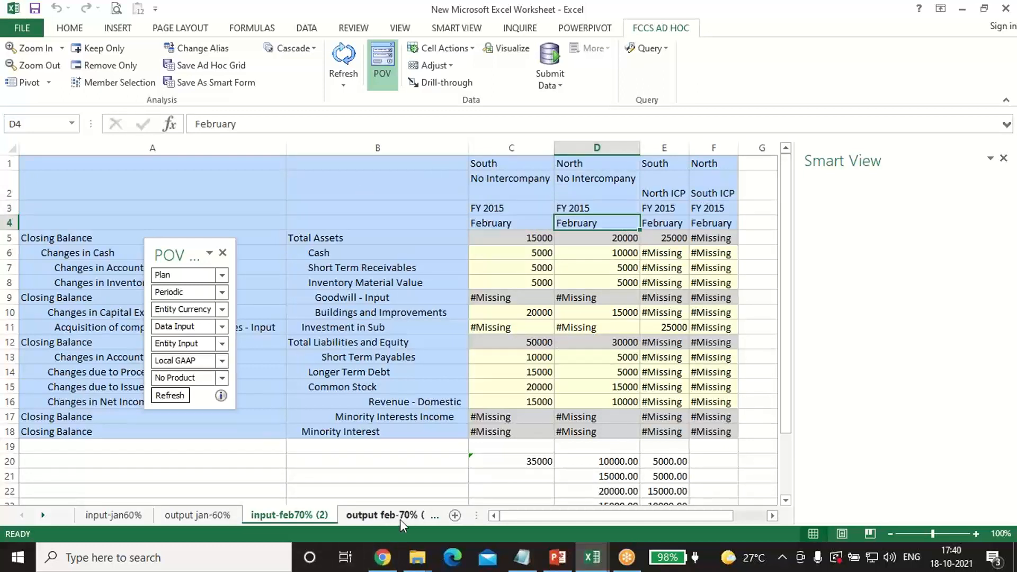
# - Go to the output feb-70% (2) sheet, check South's and North's February columns, and refresh the grid from its POV
pyautogui.click(383, 515)
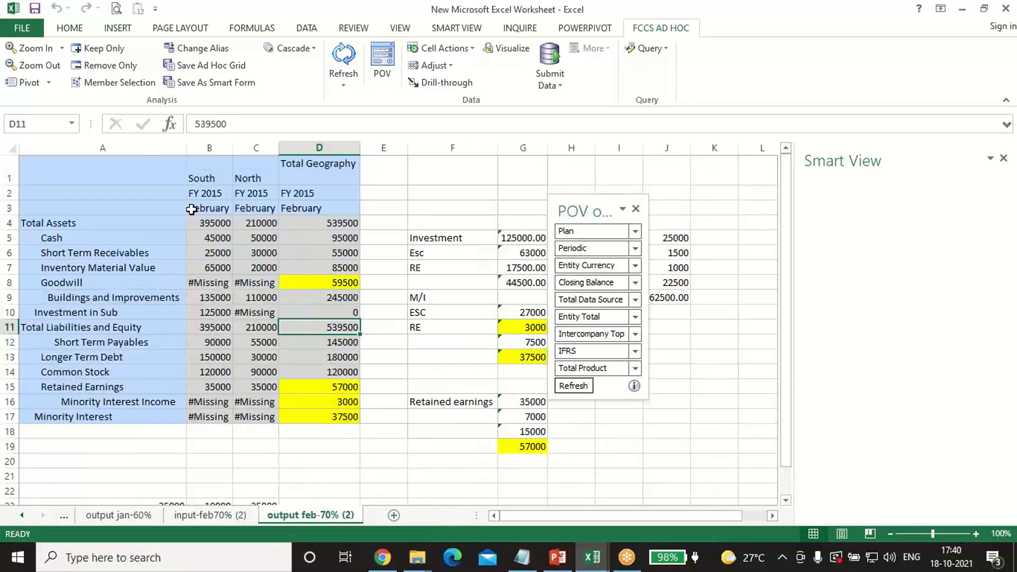
pyautogui.click(209, 209)
pyautogui.click(256, 208)
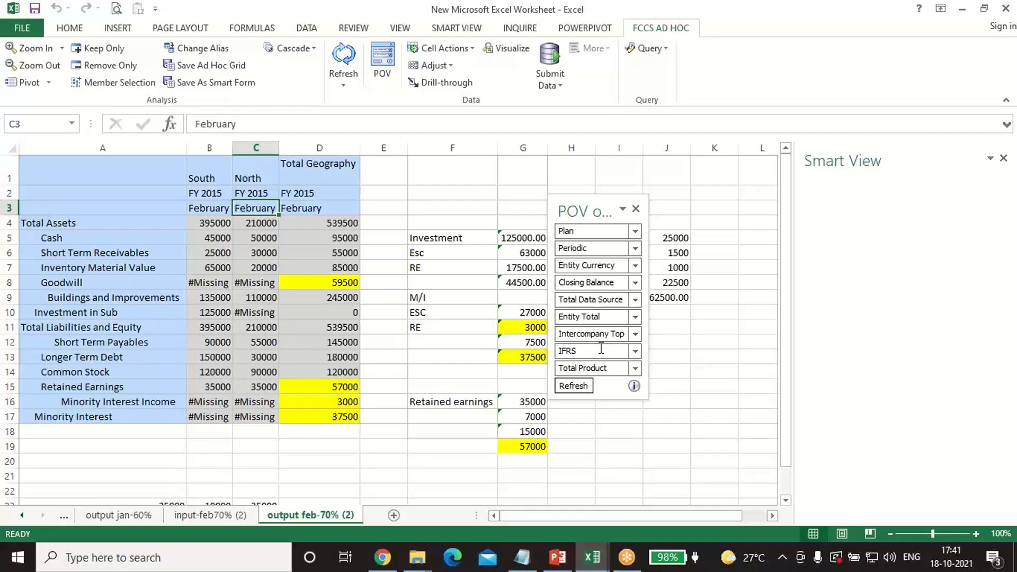
pyautogui.click(573, 386)
# - Switch to FCCS in Chrome and go to the Consolidation Manage Ownership page
pyautogui.click(393, 562)
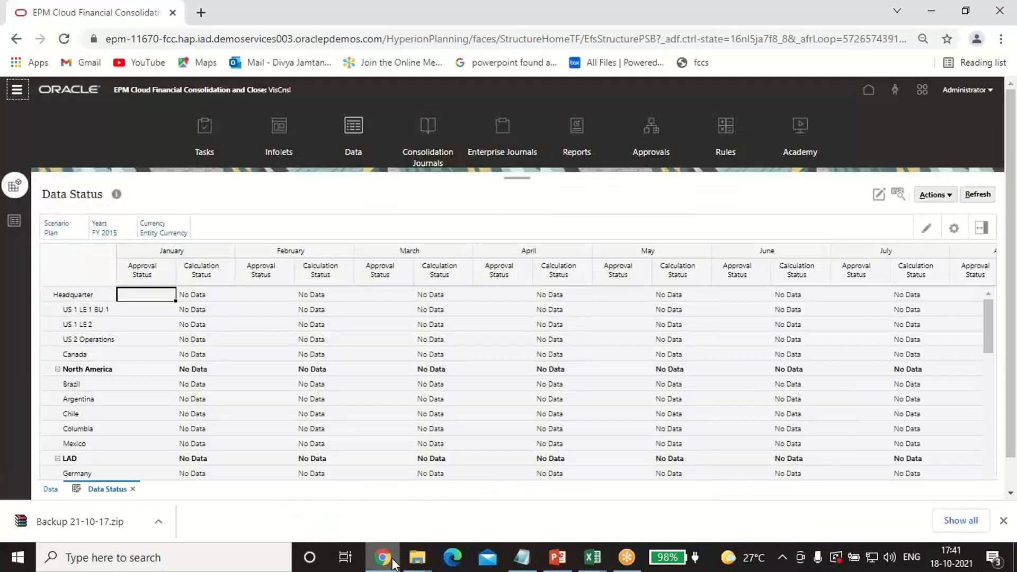
pyautogui.click(850, 106)
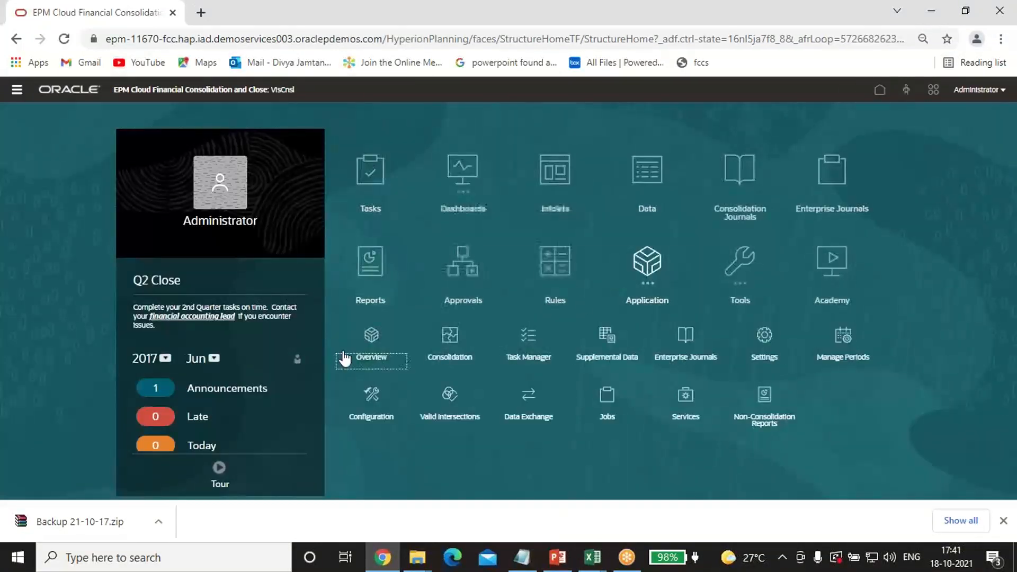
pyautogui.click(450, 352)
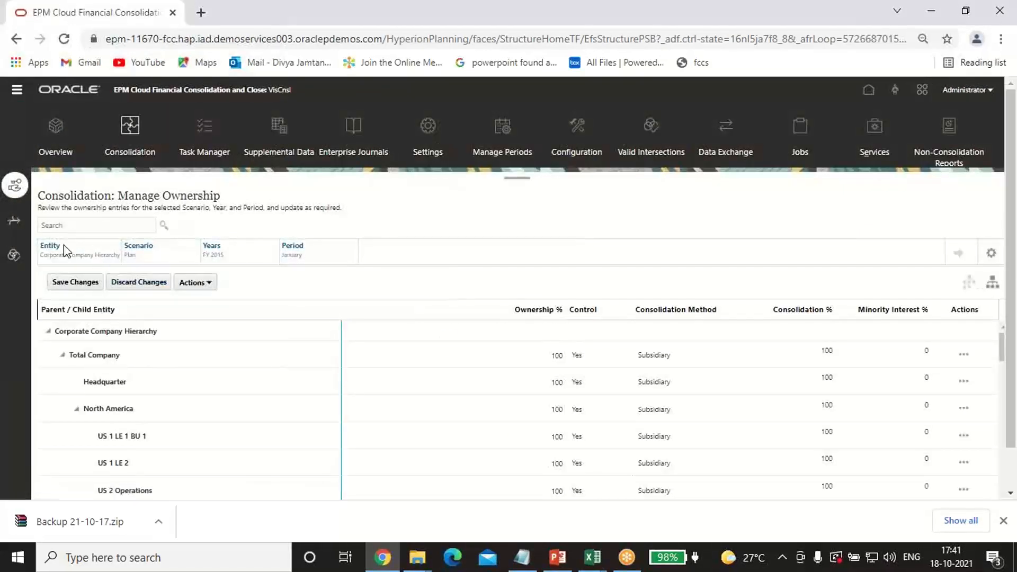
# - Set the Manage Ownership entity to Total Geography and the period to February, and apply the selection
pyautogui.click(49, 246)
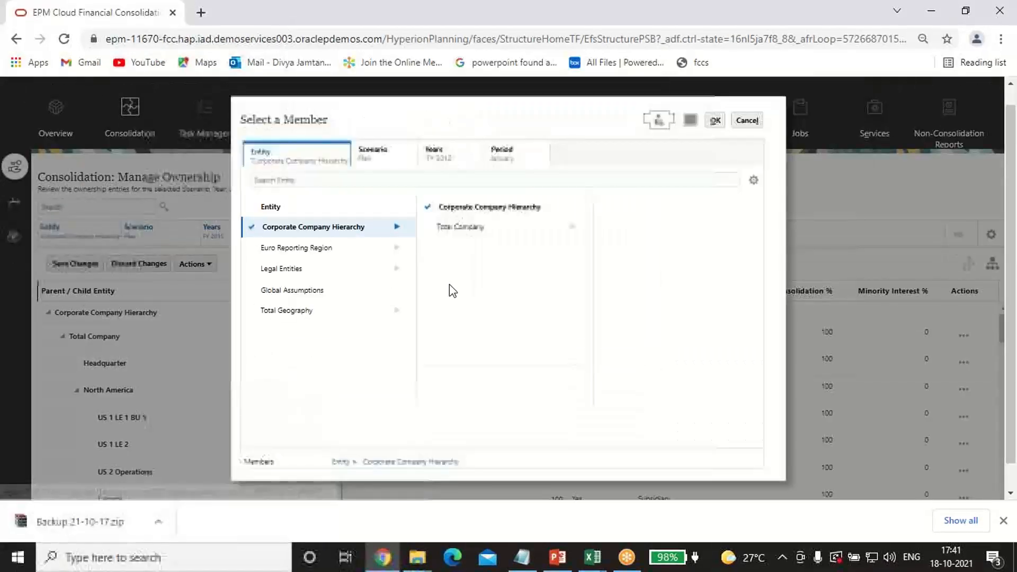
pyautogui.click(392, 301)
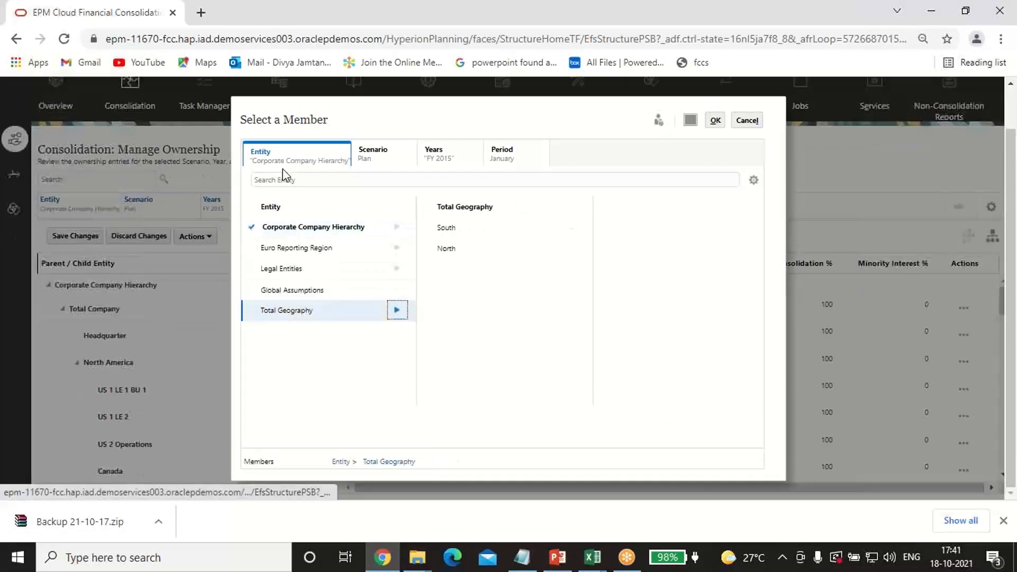
pyautogui.click(256, 311)
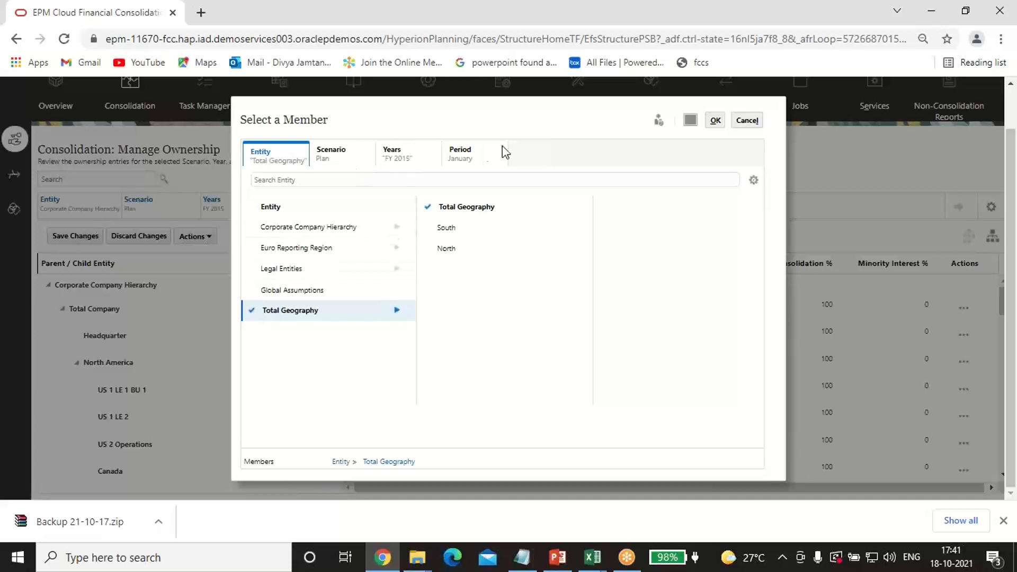
pyautogui.click(459, 158)
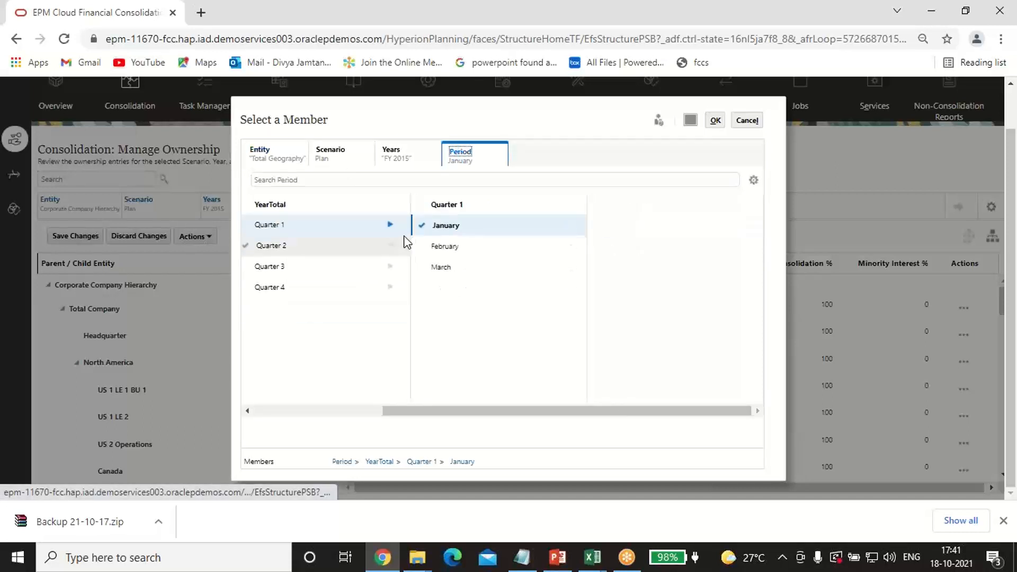
pyautogui.click(424, 249)
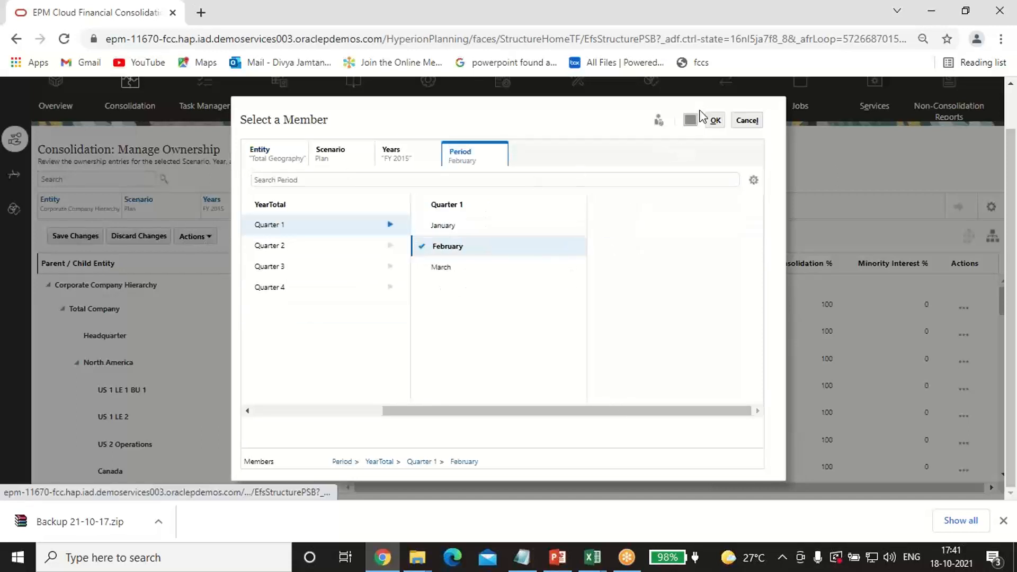
pyautogui.click(714, 122)
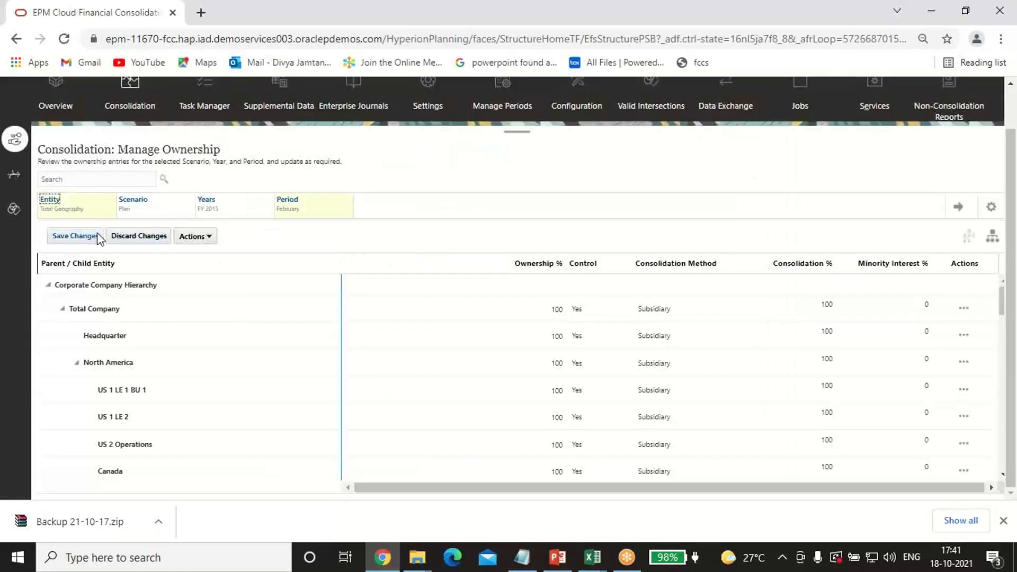
pyautogui.click(958, 208)
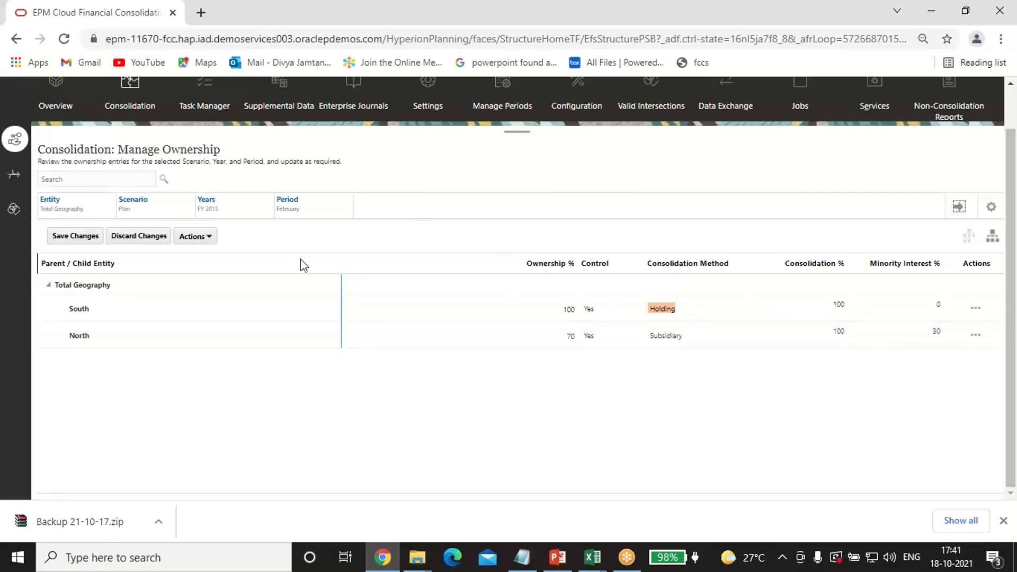
# - Save the Total Geography ownership data and recompute it for Plan, FY 2015, starting in February
pyautogui.click(79, 238)
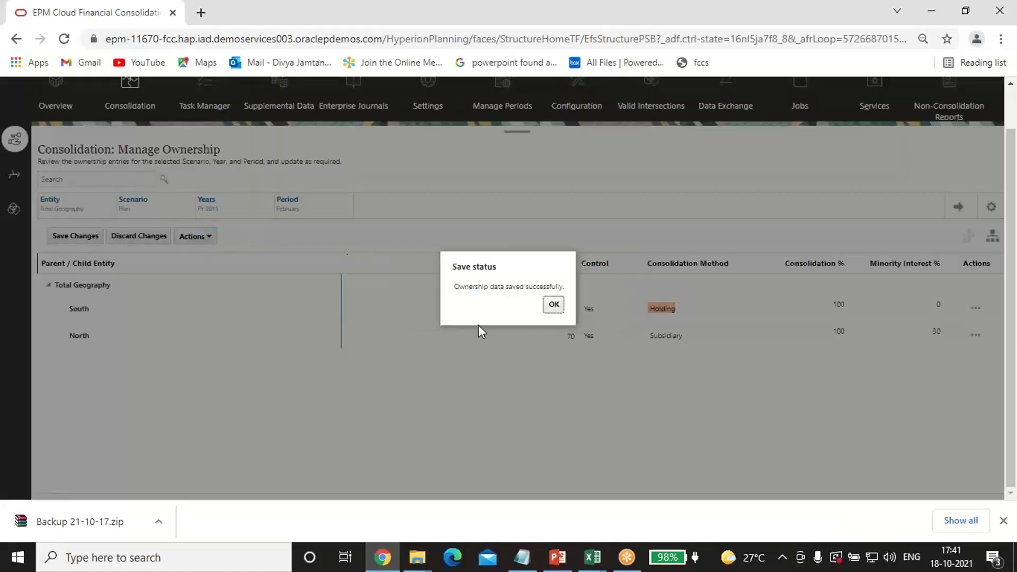
pyautogui.click(551, 305)
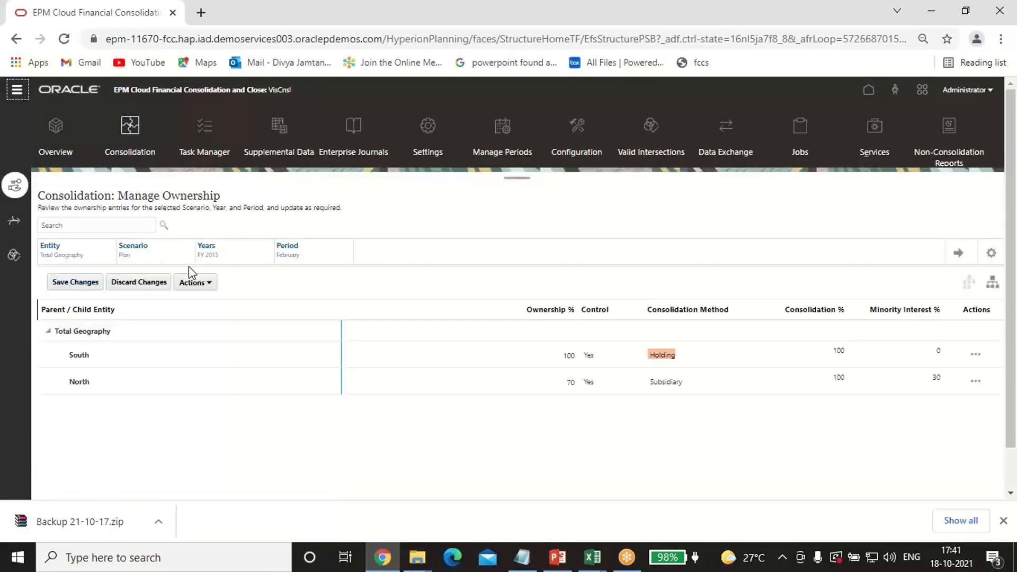
pyautogui.click(214, 285)
pyautogui.click(236, 319)
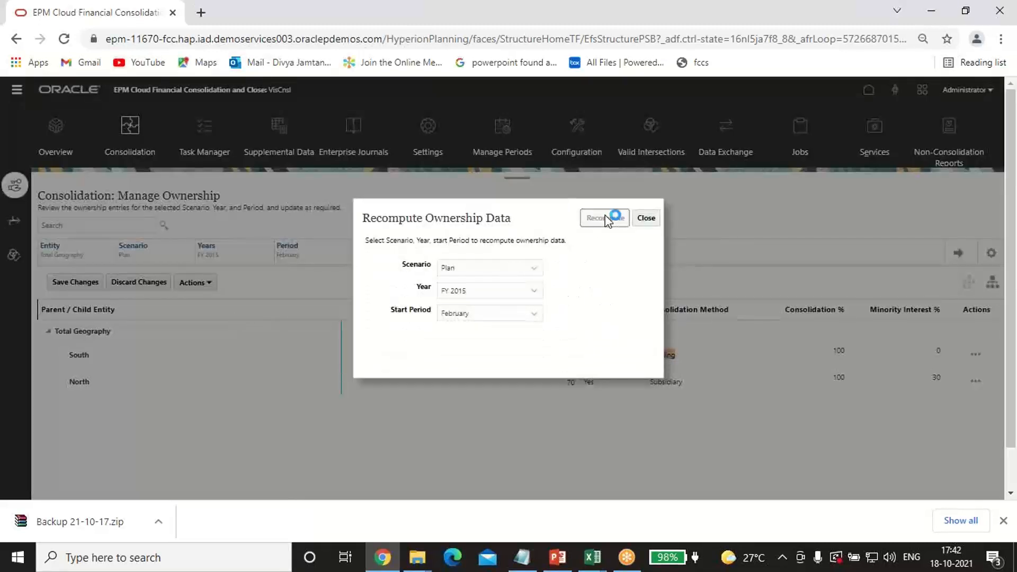
pyautogui.click(605, 218)
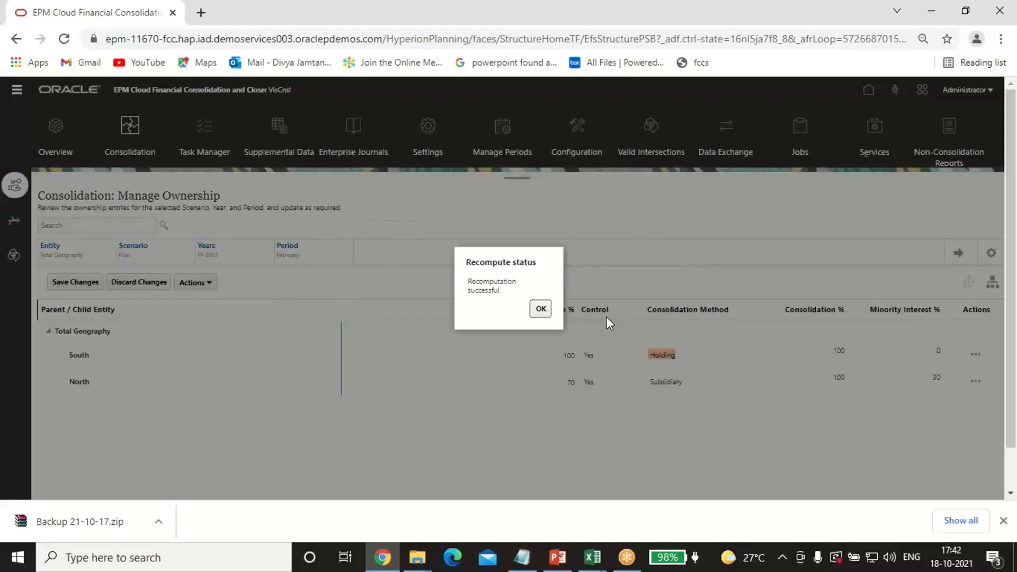
pyautogui.click(540, 311)
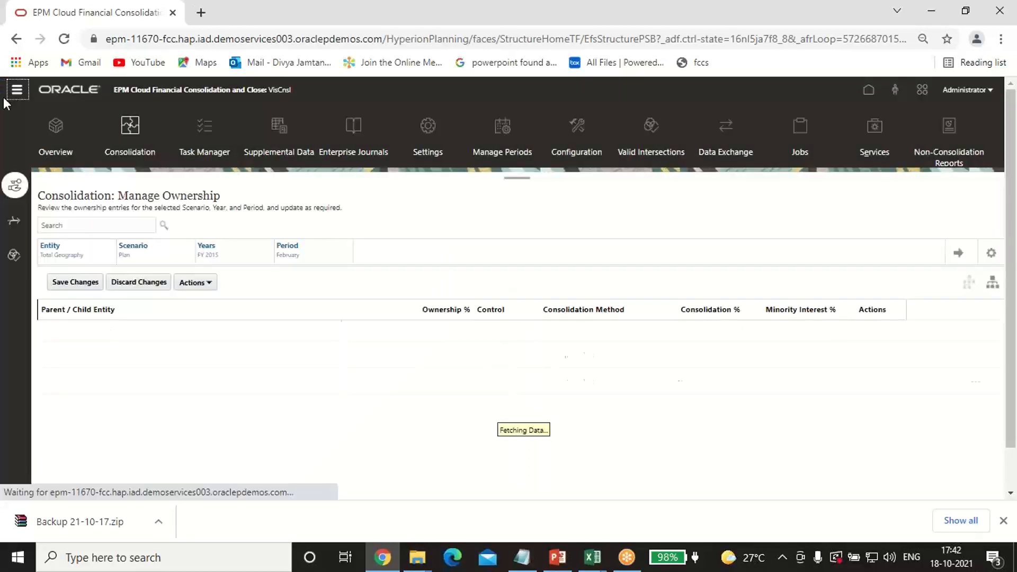
# - Go to the Data Status page in FCCS and open the Consolidate business rule
pyautogui.click(16, 91)
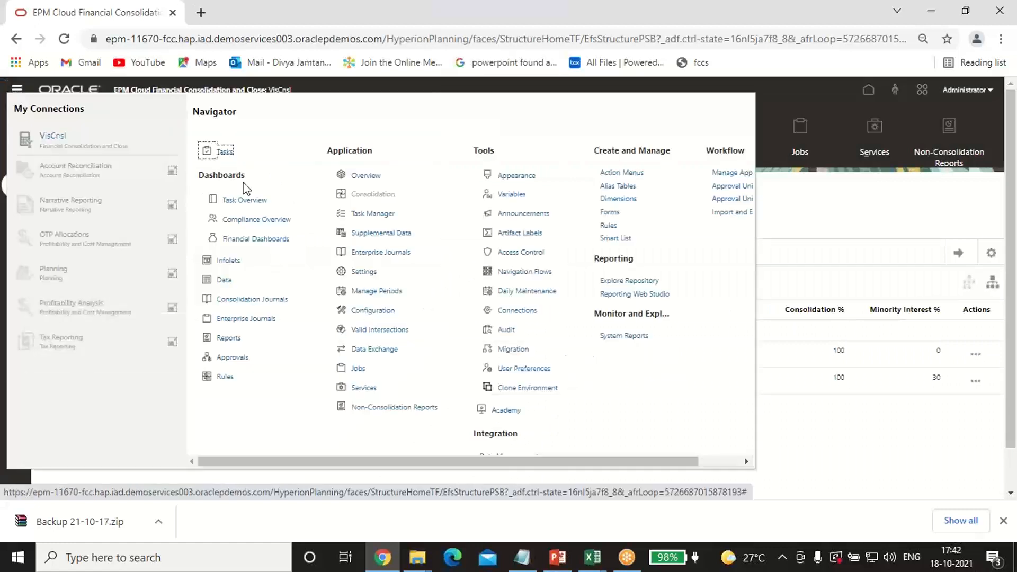
pyautogui.click(222, 283)
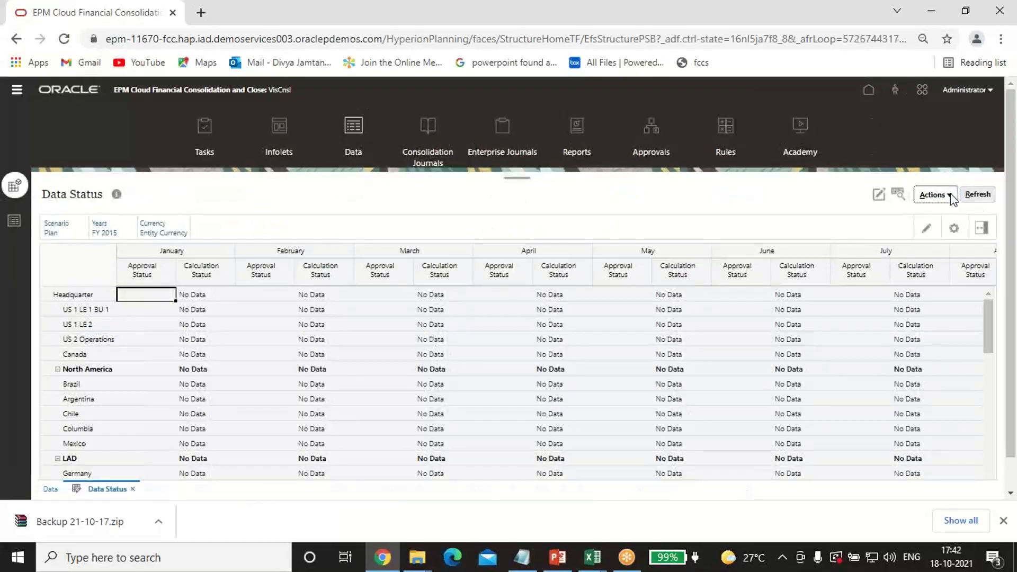
pyautogui.click(938, 195)
pyautogui.click(874, 268)
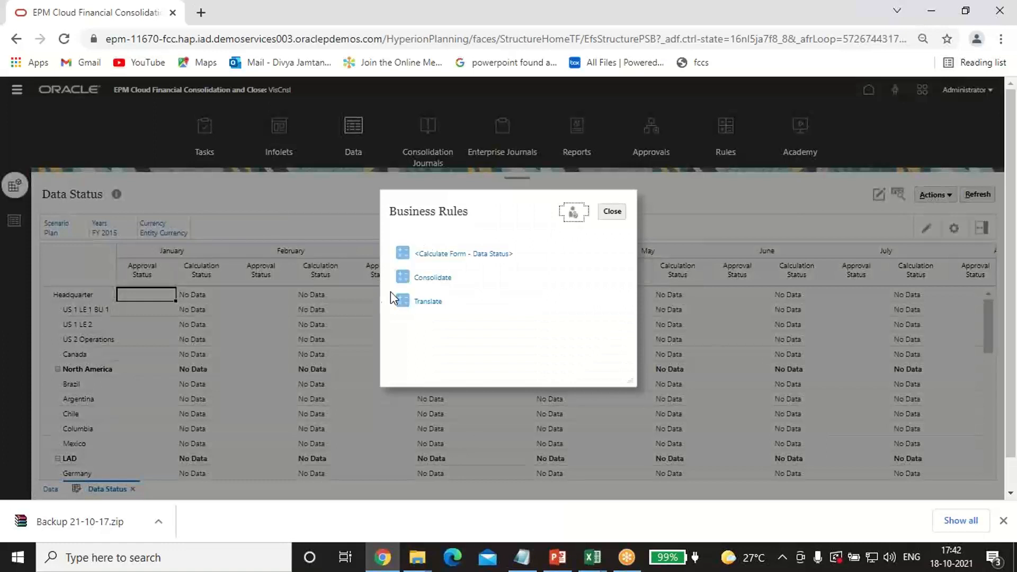
pyautogui.click(424, 279)
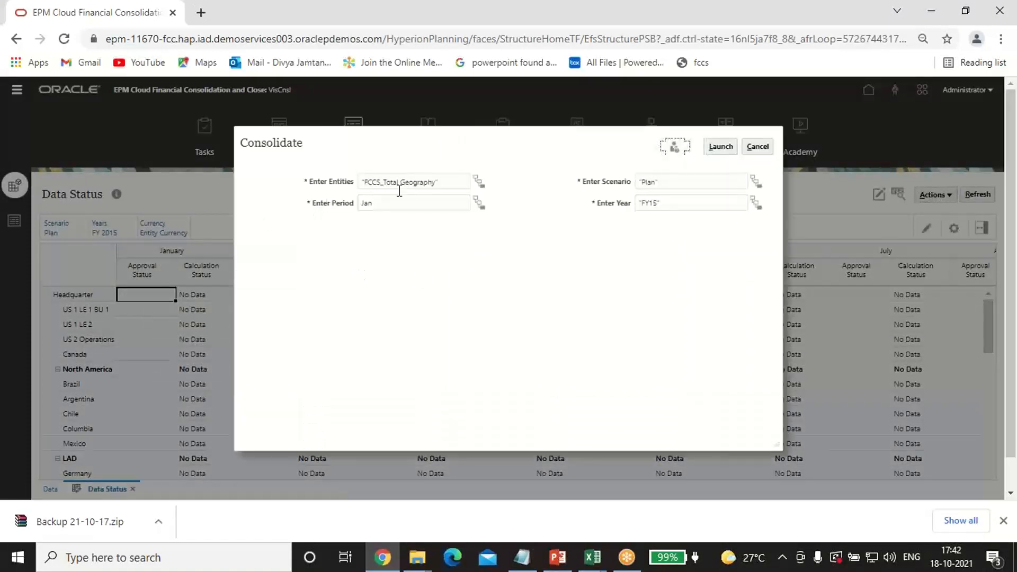
# - Set the Consolidate rule's period to February and launch it for Total Geography, Plan, FY15
pyautogui.click(366, 209)
pyautogui.click(482, 210)
pyautogui.click(480, 202)
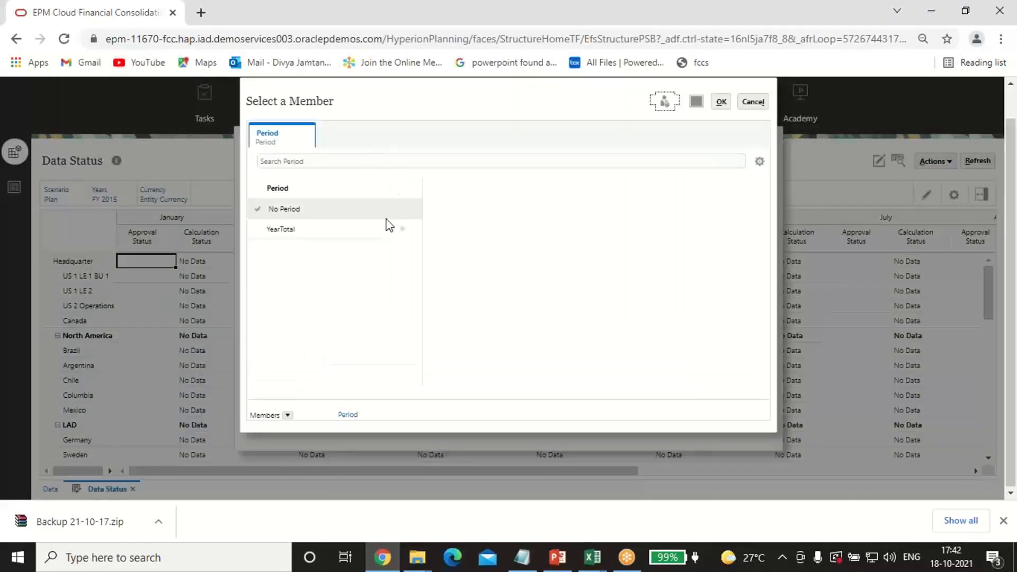
pyautogui.click(403, 229)
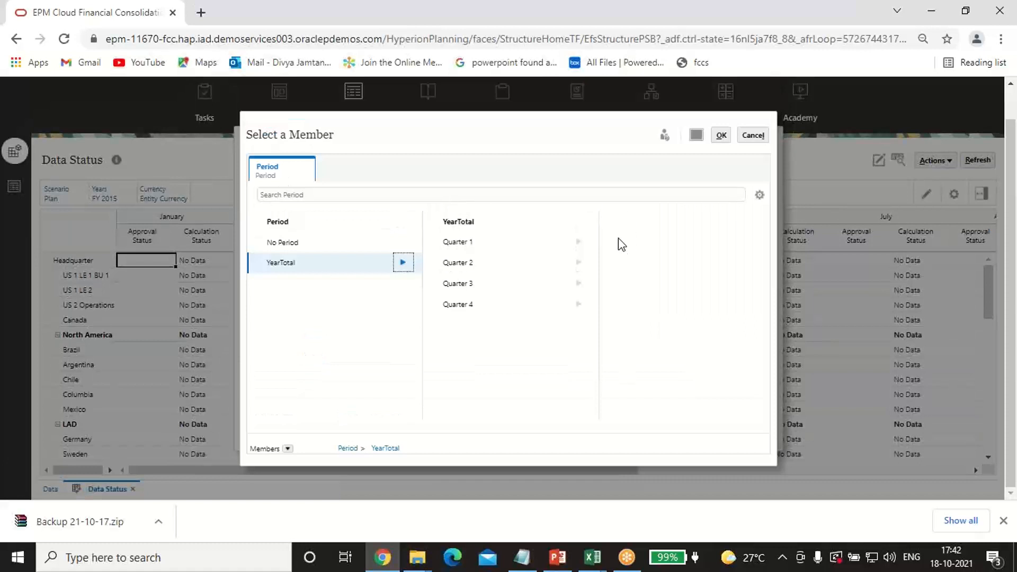
pyautogui.click(579, 243)
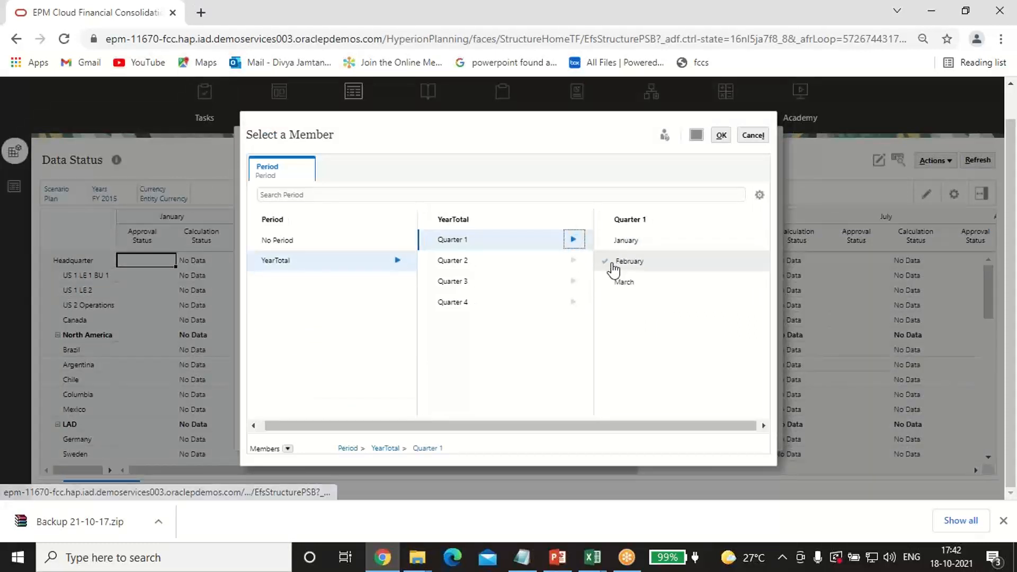
pyautogui.click(615, 262)
pyautogui.click(721, 137)
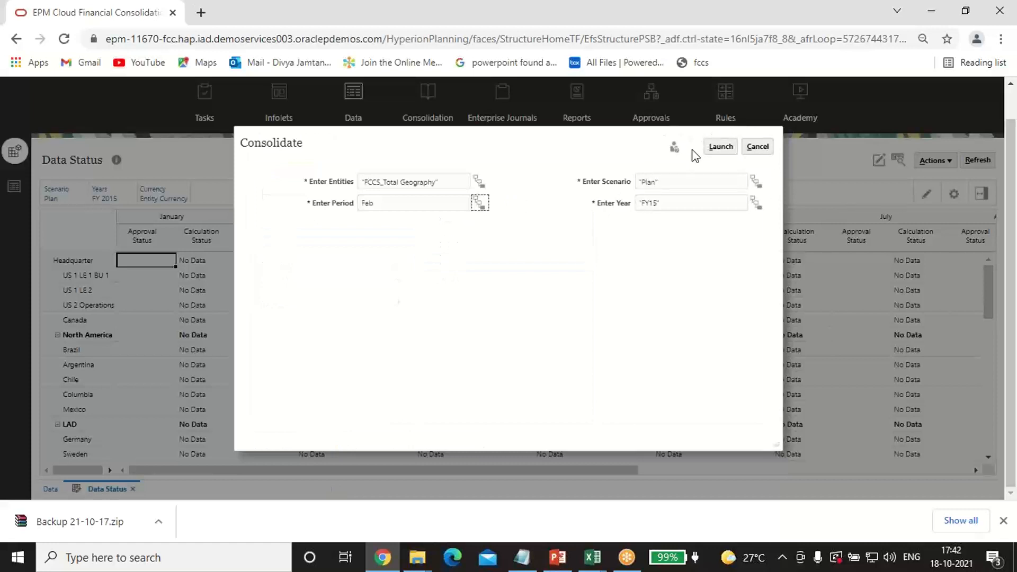
pyautogui.click(721, 147)
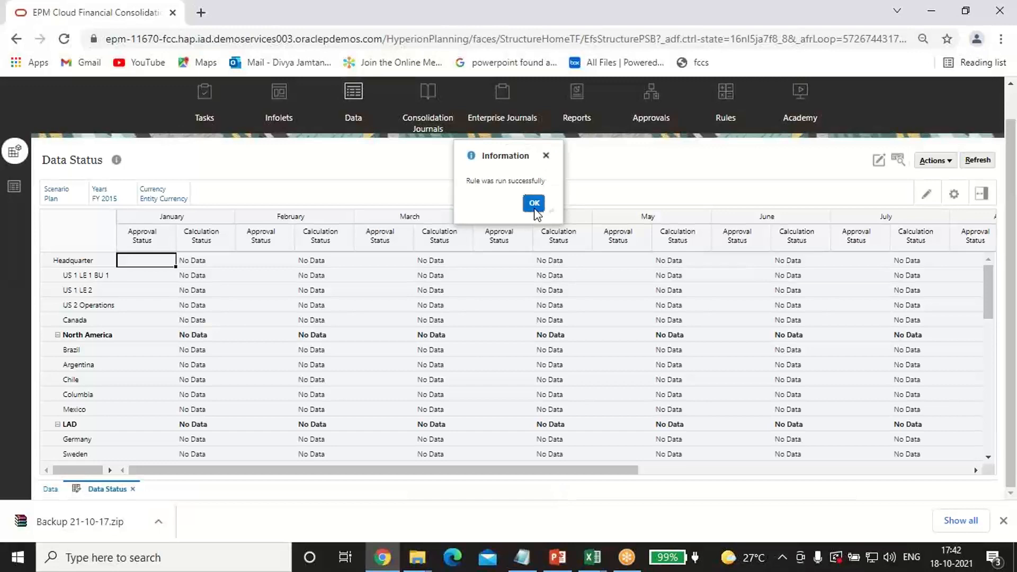
pyautogui.click(534, 202)
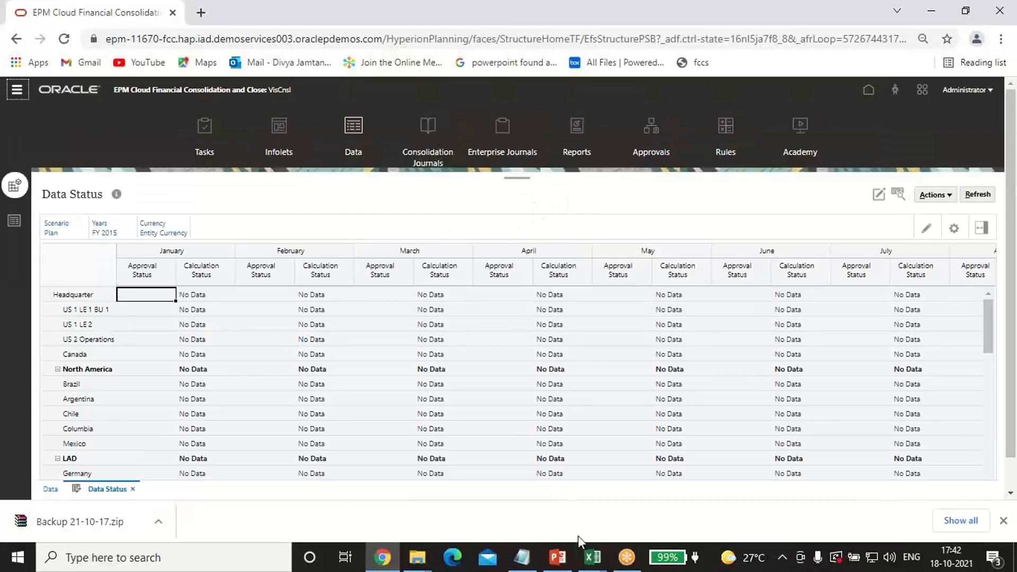
# - Switch to the Smart View workbook in Excel and refresh the output feb-70% (2) grid from its POV
pyautogui.moveTo(602, 557)
pyautogui.click(503, 494)
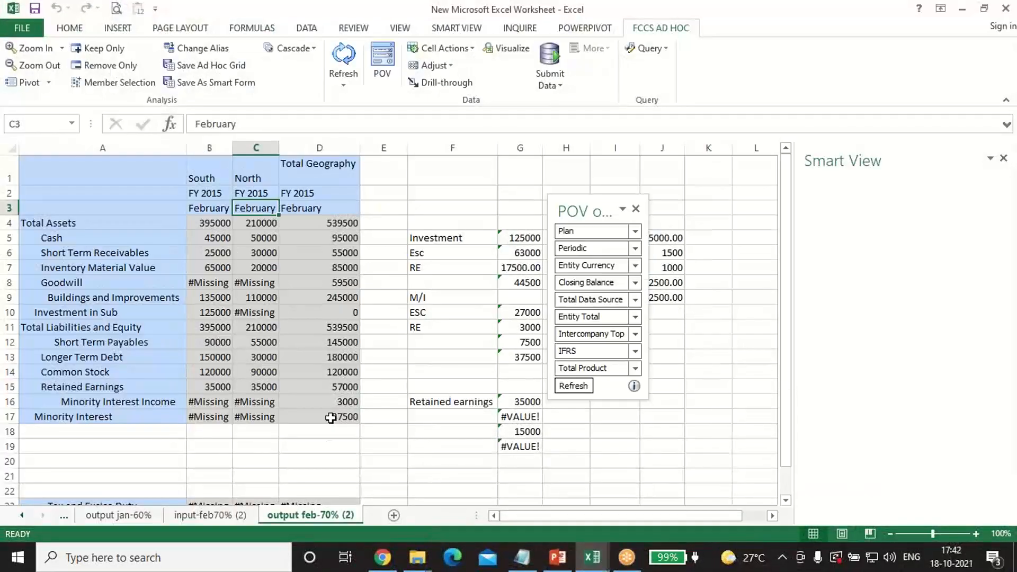
pyautogui.click(573, 386)
# - Check the Common Stock, Investment in Sub and Goodwill figures for South, North and Total Geography in the output grid
pyautogui.click(103, 374)
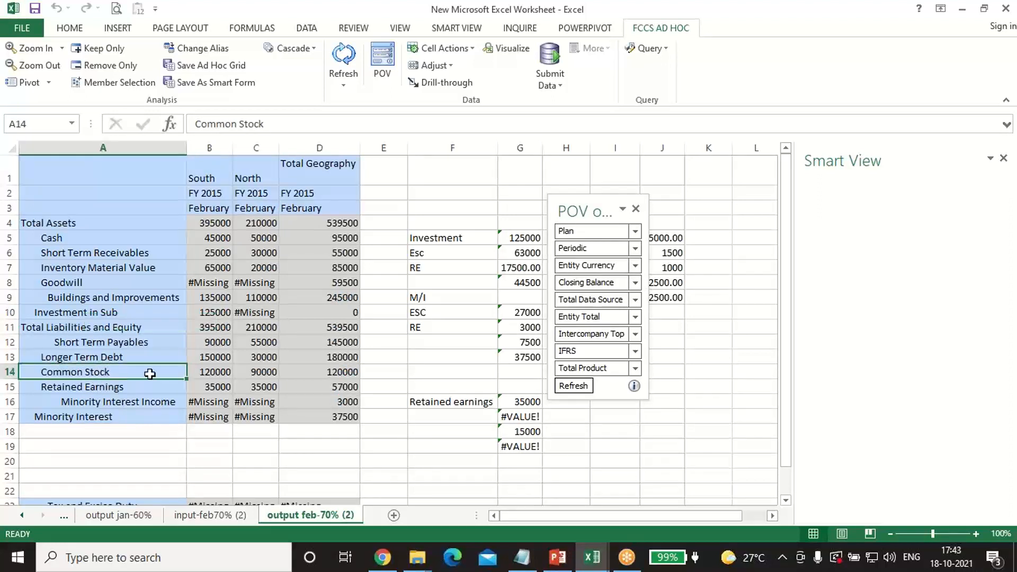
pyautogui.click(215, 373)
pyautogui.click(324, 375)
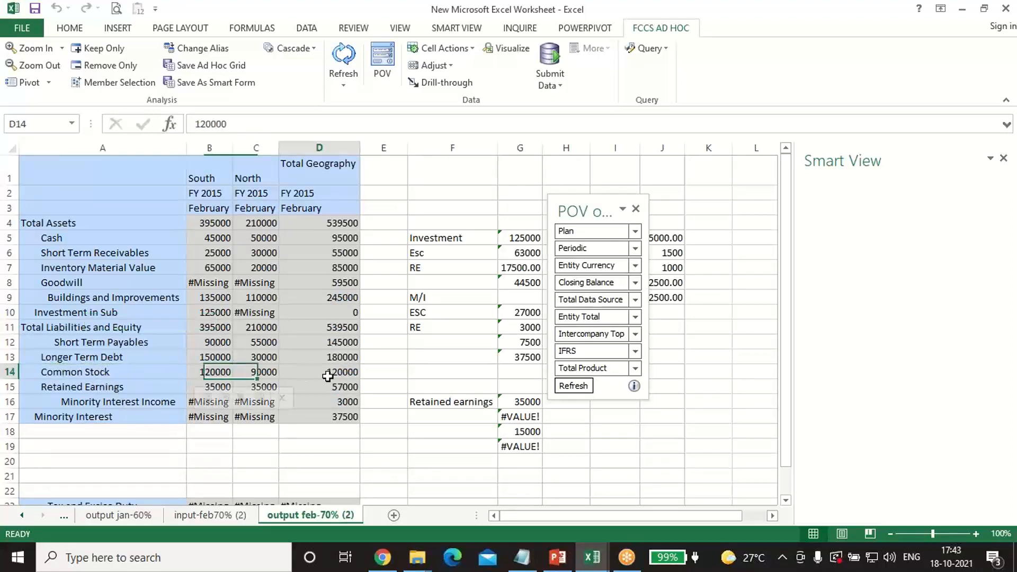
pyautogui.click(217, 315)
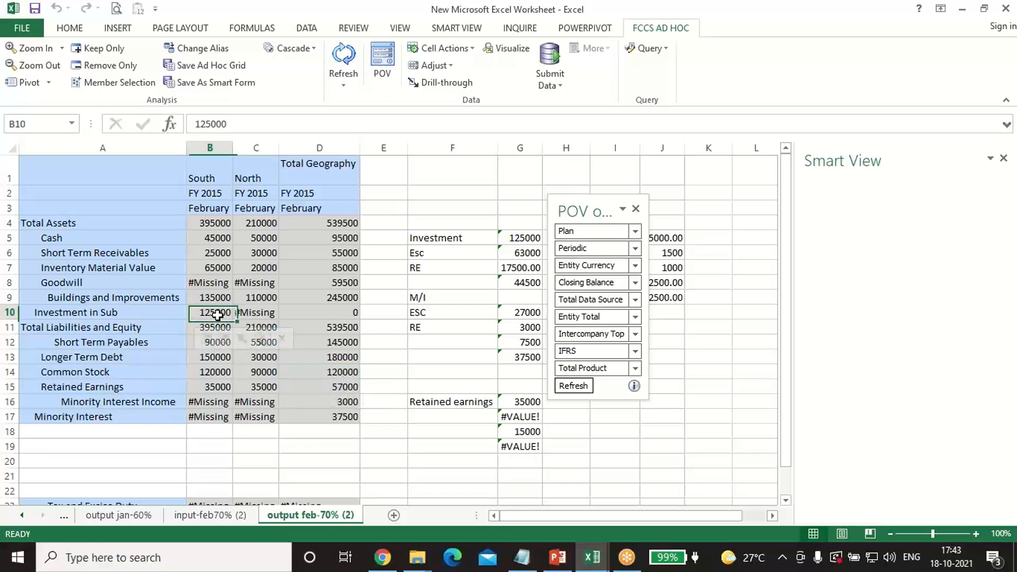
pyautogui.click(313, 313)
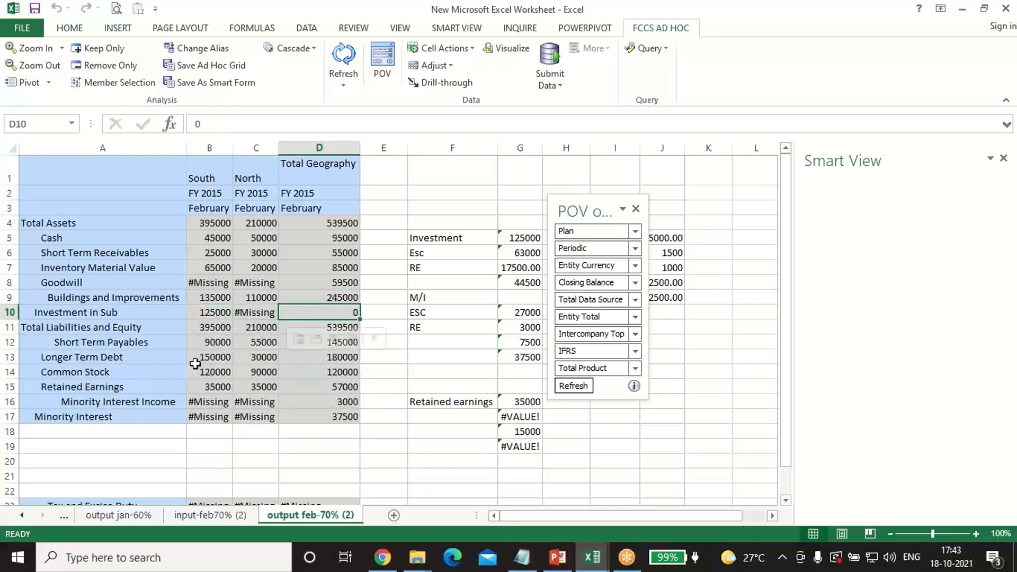
pyautogui.click(320, 282)
# - Switch to the excel scenario workbook and check the goodwill and minority interest calculation totals on the feb sheet
pyautogui.hotkey('alt', 'Tab')
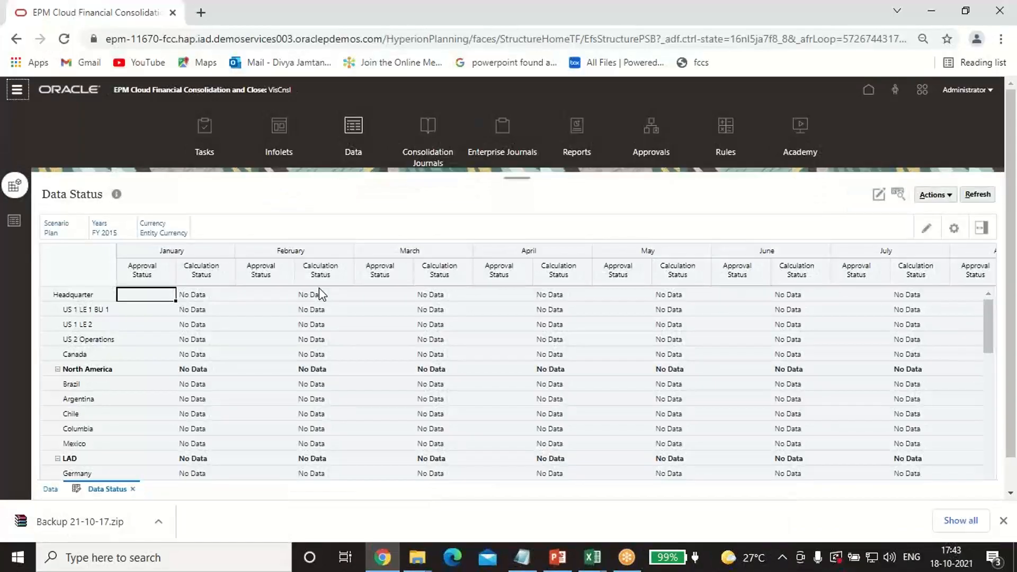
pyautogui.hotkey('alt', 'Tab')
pyautogui.hotkey('alt', 'Tab')
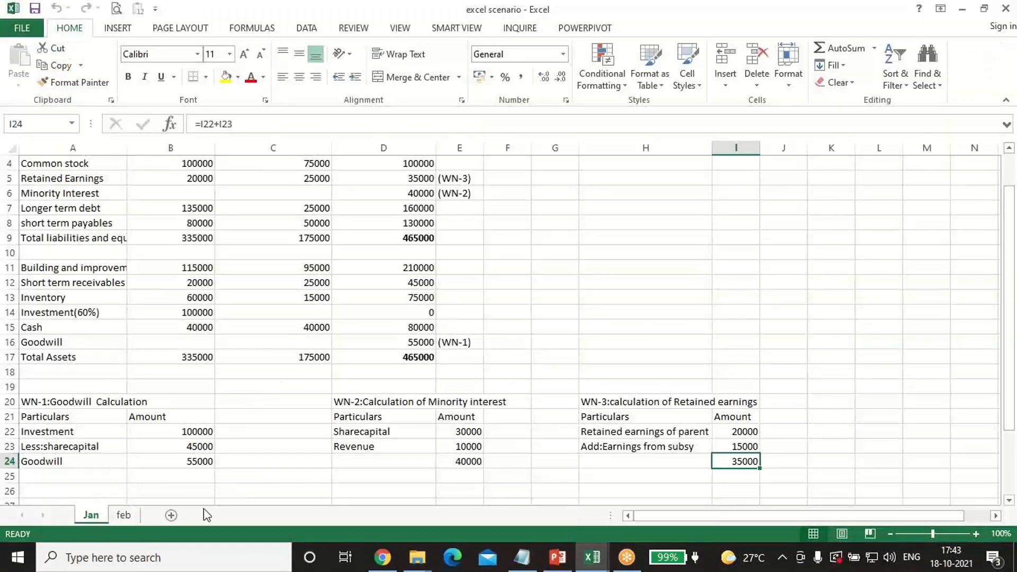
pyautogui.click(123, 515)
pyautogui.scroll(-2, 238, 458)
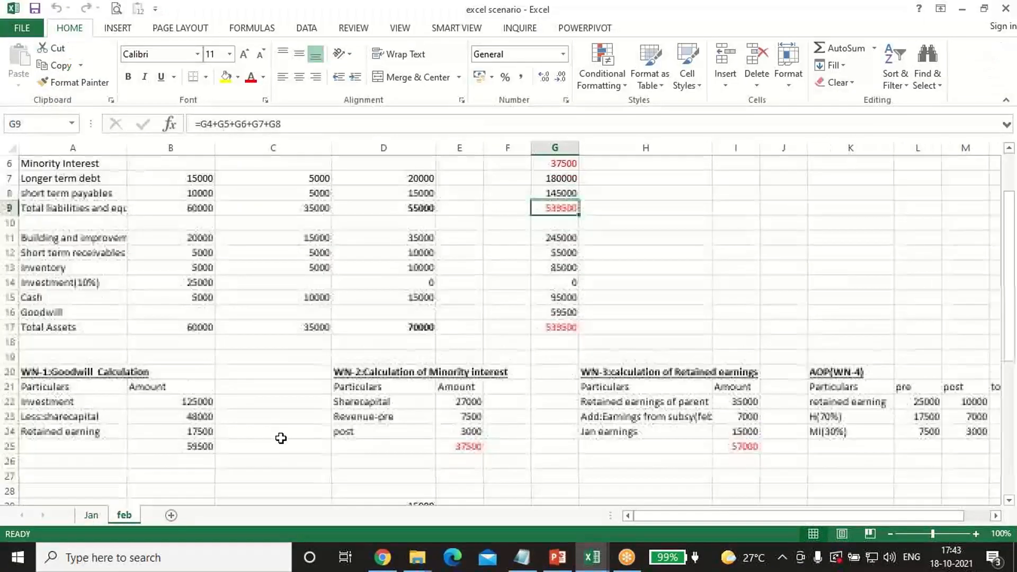
pyautogui.click(192, 433)
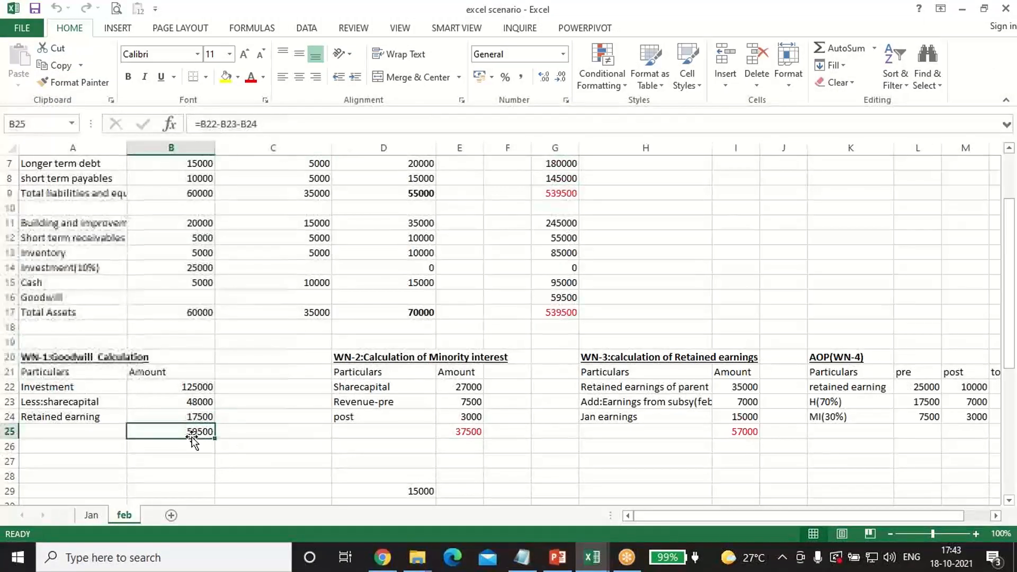
pyautogui.click(462, 431)
# - Return to the Smart View output sheet and check Total Geography's Minority Interest and Minority Interest Income
pyautogui.click(629, 554)
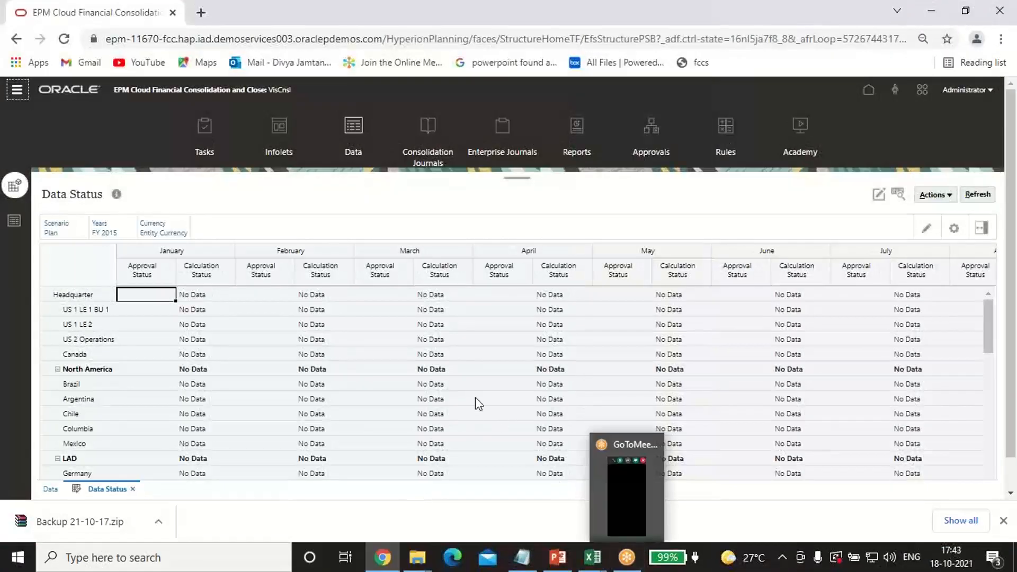
pyautogui.hotkey('alt', 'Tab')
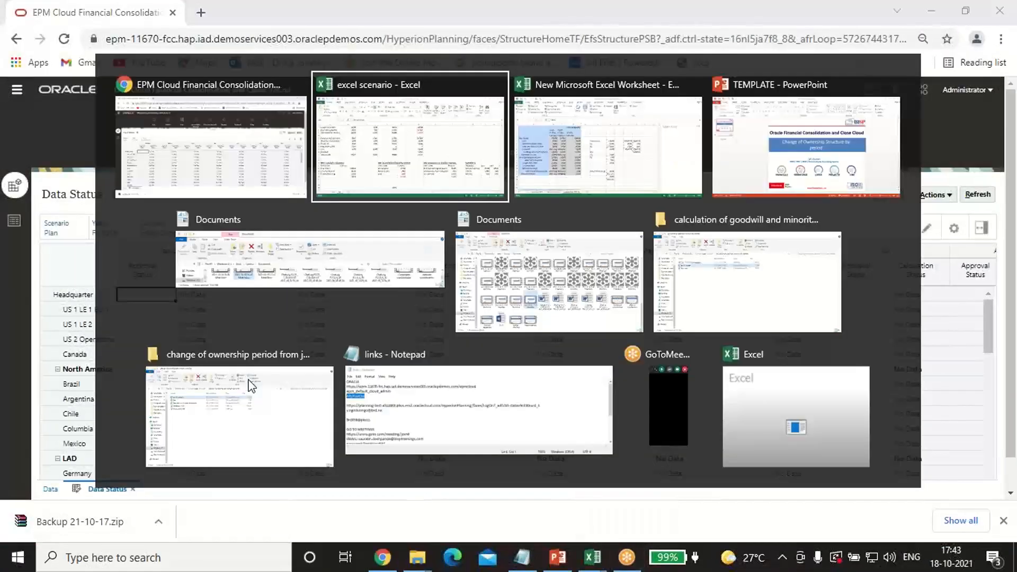
pyautogui.hotkey('alt', 'Tab')
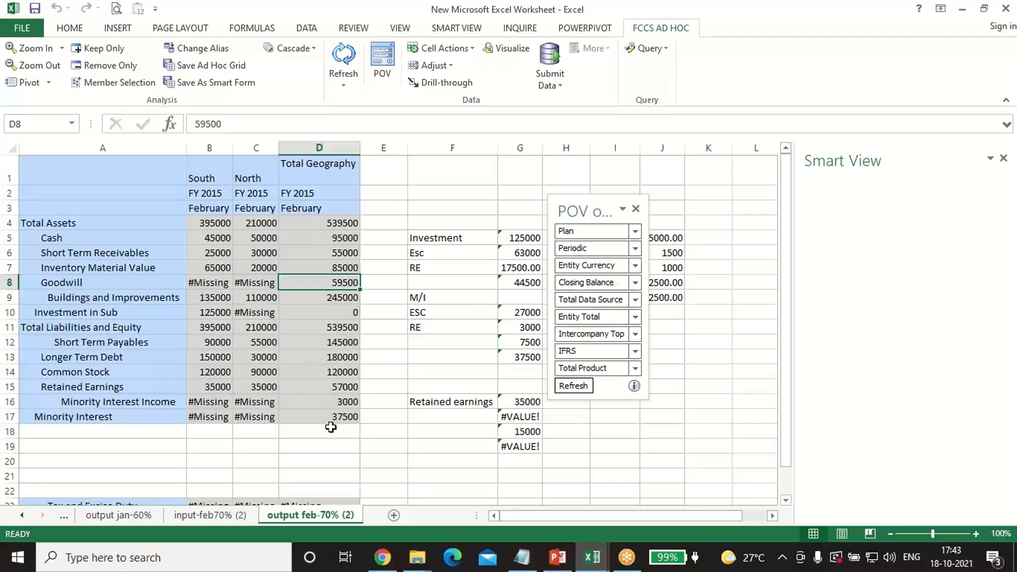
pyautogui.click(331, 417)
pyautogui.click(340, 400)
# - Compare with the excel scenario workbook's post amount in WN-2 and retained earnings total in WN-3
pyautogui.hotkey('alt', 'Tab')
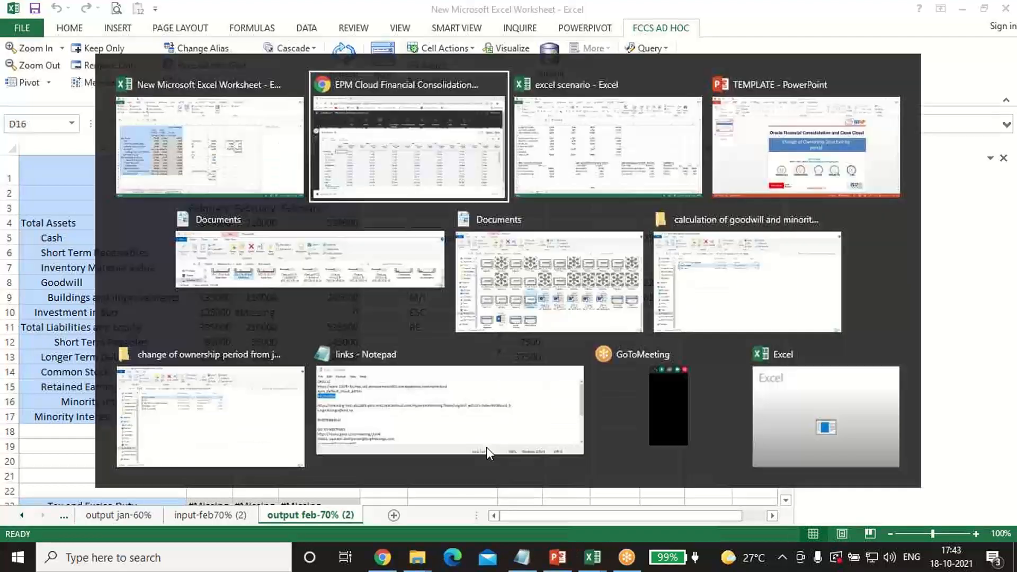
pyautogui.hotkey('alt', 'Tab')
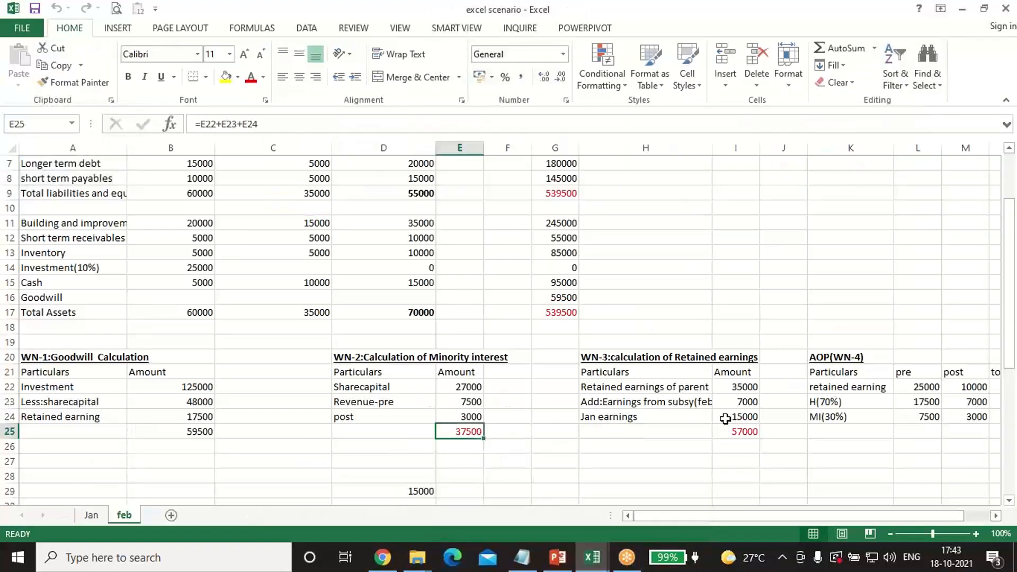
pyautogui.click(462, 418)
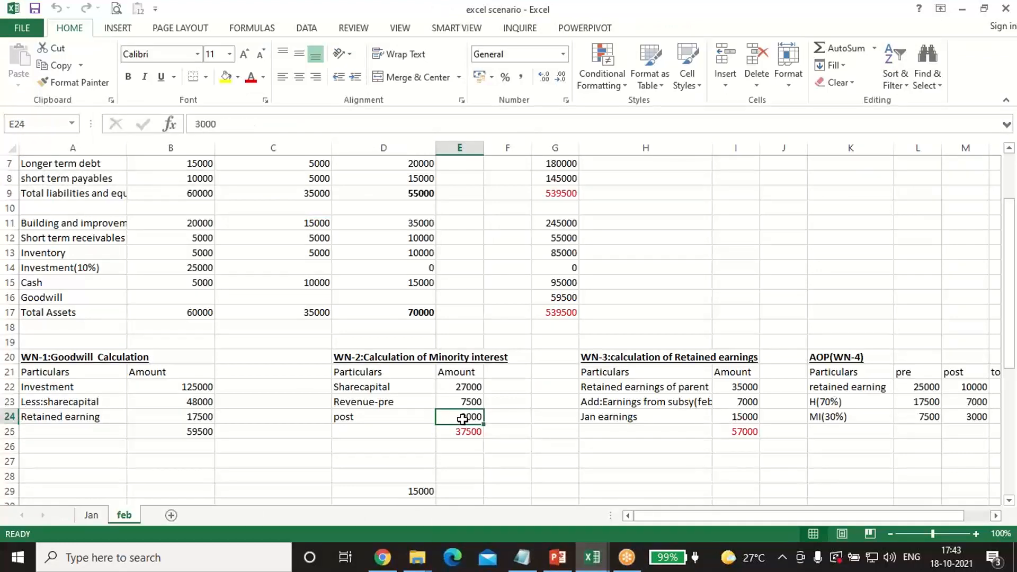
pyautogui.click(733, 432)
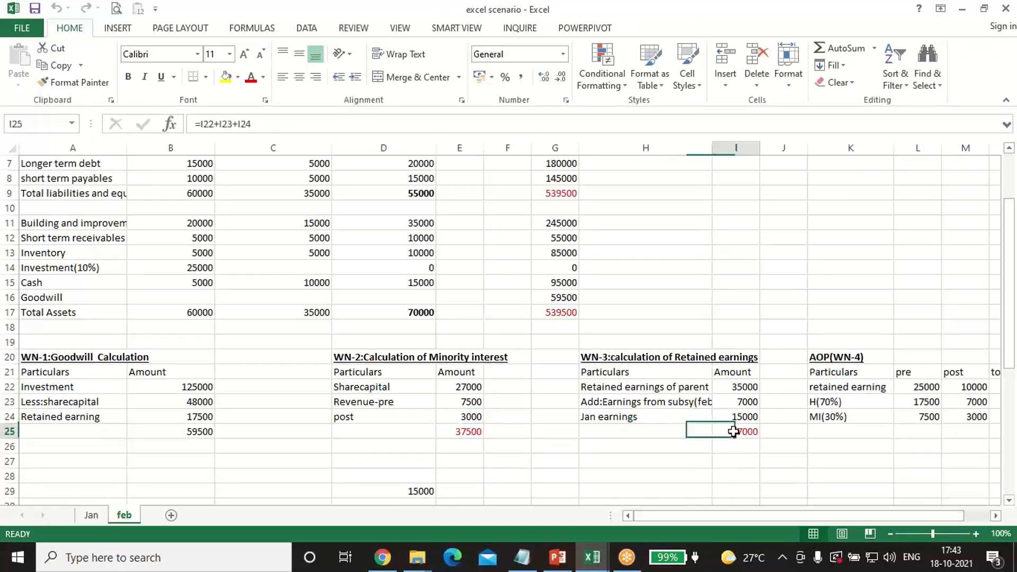
# - Return to the Smart View output sheet and check Total Geography's Retained Earnings, Minority Interest and Total Assets
pyautogui.hotkey('alt', 'Tab')
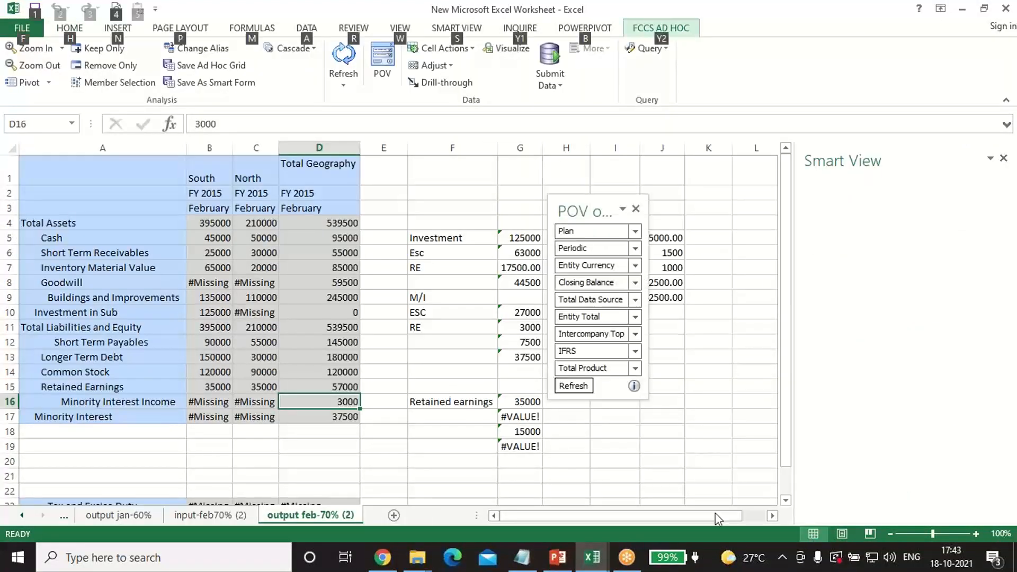
pyautogui.click(353, 391)
pyautogui.click(392, 401)
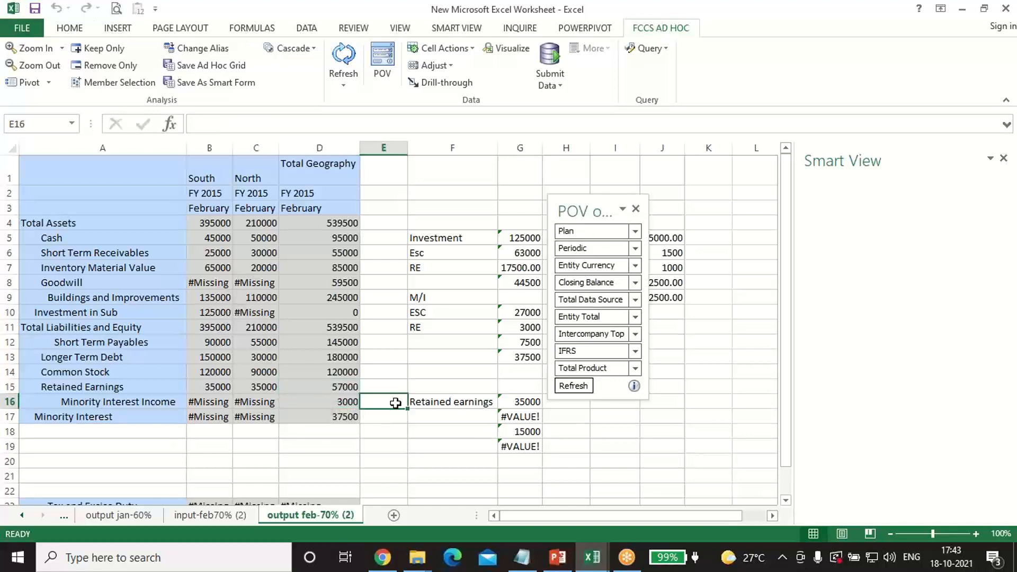
pyautogui.click(327, 415)
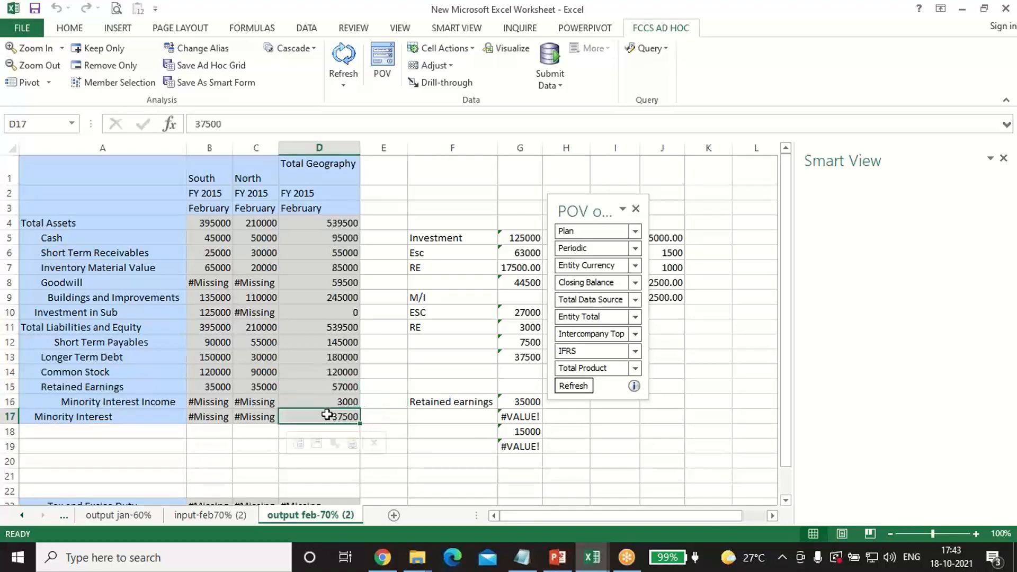
pyautogui.click(347, 221)
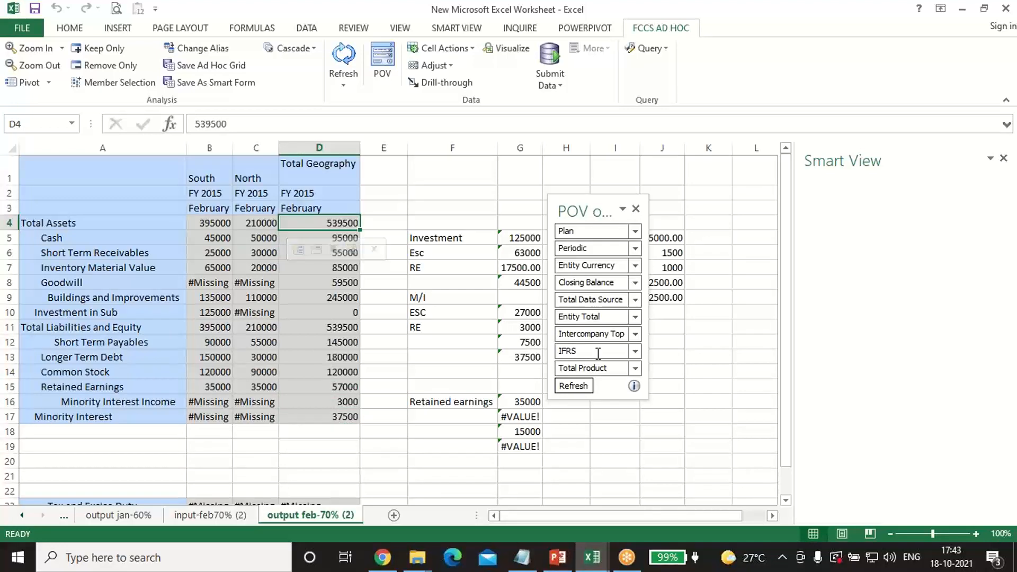
# - Check the consolidated total assets and total liabilities and equity on the excel scenario workbook's feb sheet
pyautogui.hotkey('alt', 'Tab')
pyautogui.click(560, 318)
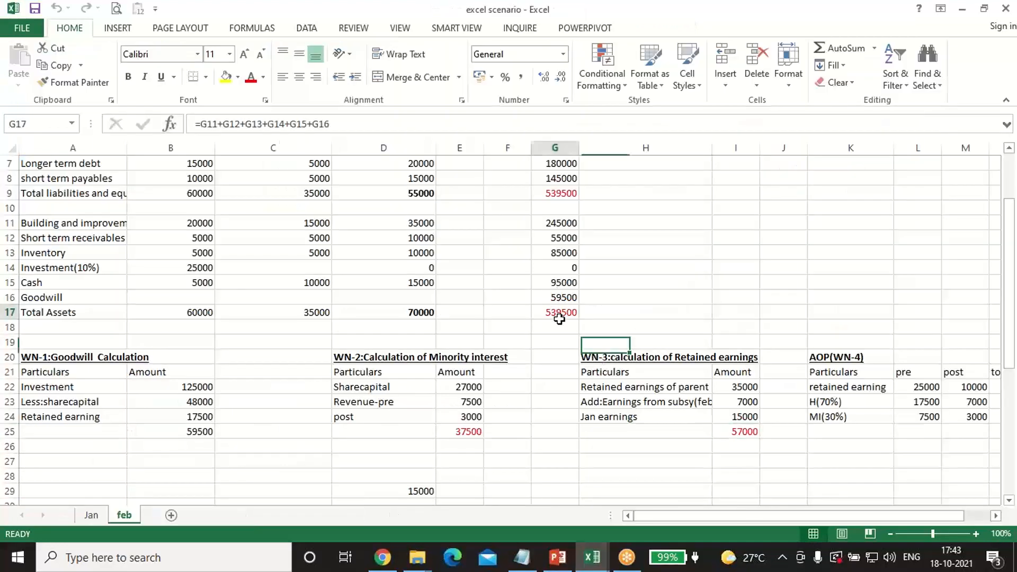
pyautogui.click(556, 192)
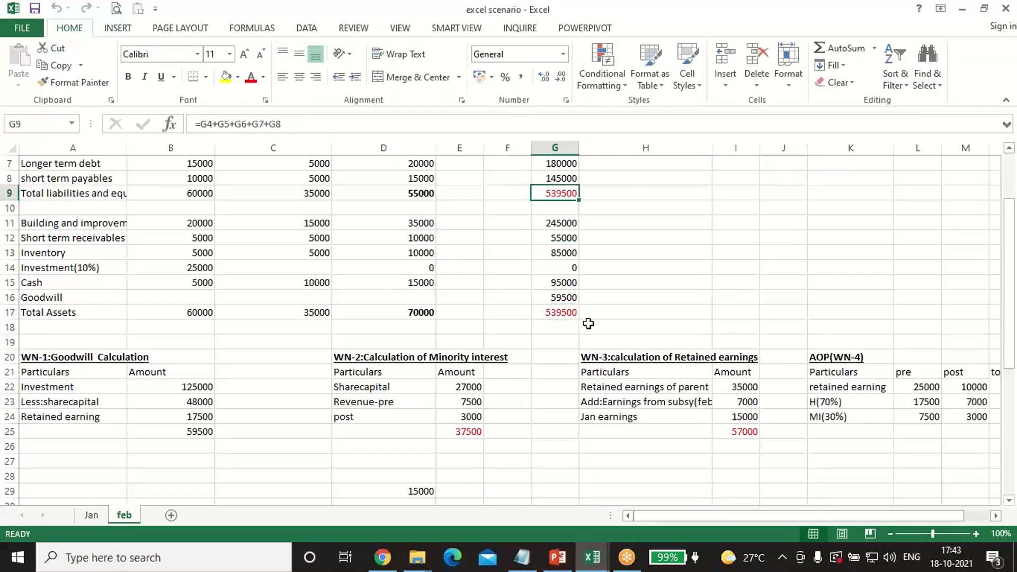
# - Return to the Smart View output sheet and move the floating POV window closer to the grid, over column F
pyautogui.hotkey('alt', 'Tab')
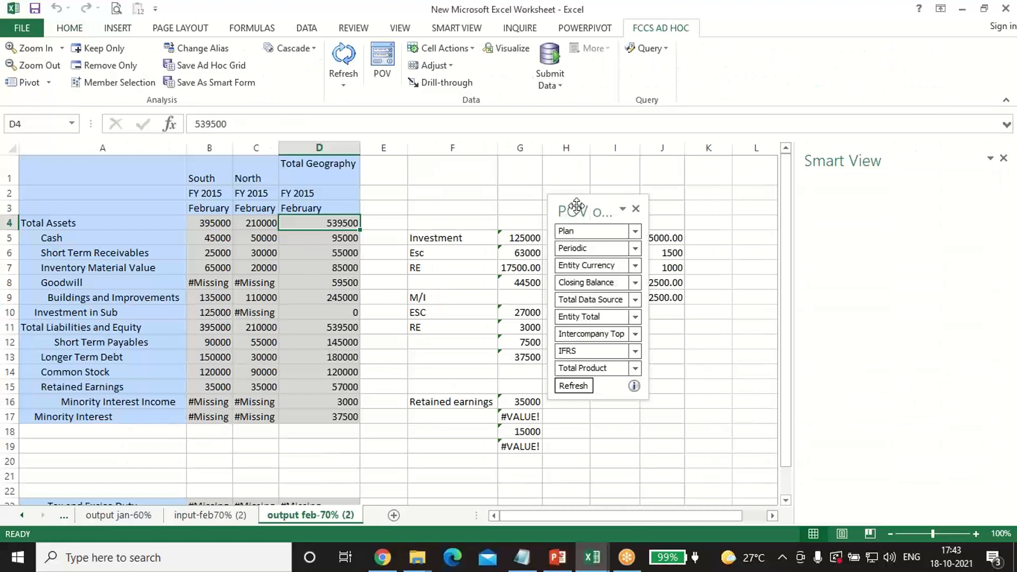
pyautogui.moveTo(576, 206); pyautogui.dragTo(494, 211)
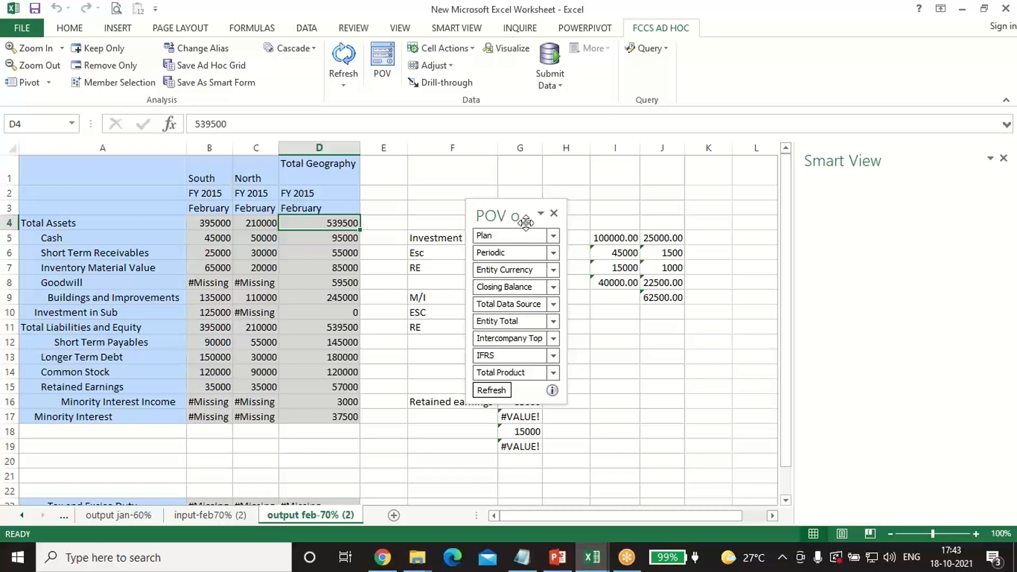
pyautogui.moveTo(504, 216); pyautogui.dragTo(492, 219)
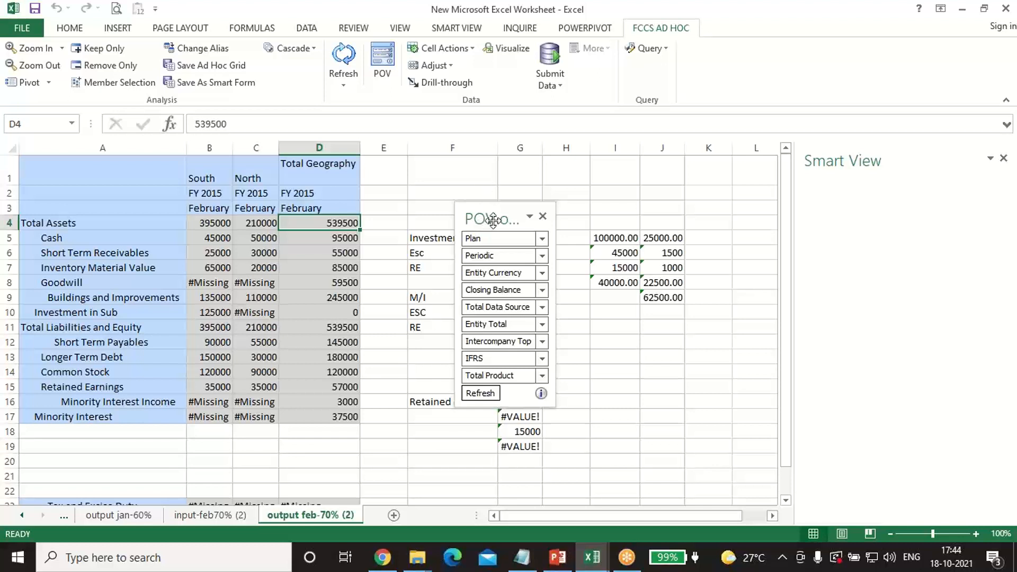
pyautogui.moveTo(493, 218); pyautogui.dragTo(479, 211)
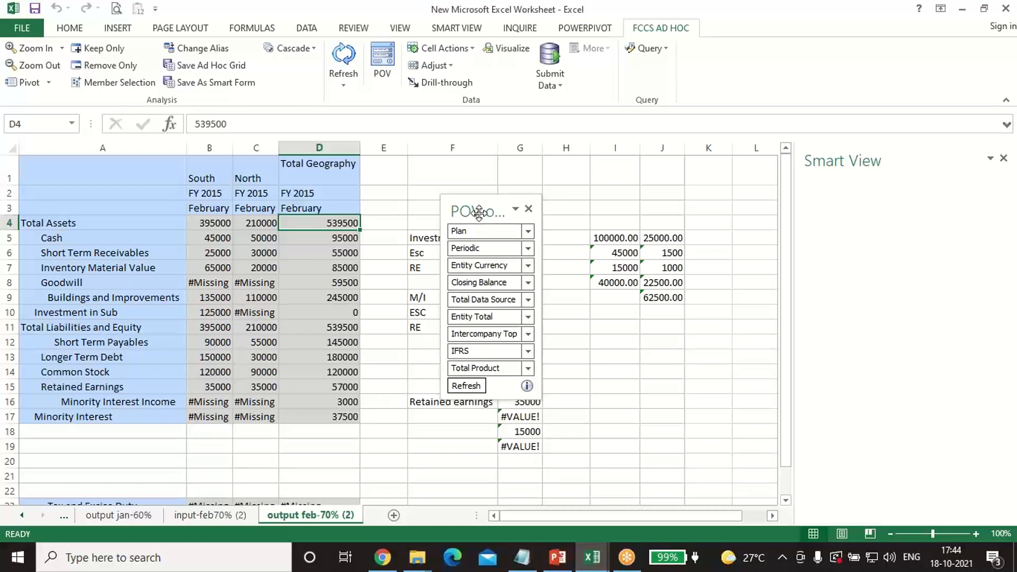
pyautogui.moveTo(478, 211); pyautogui.dragTo(436, 221)
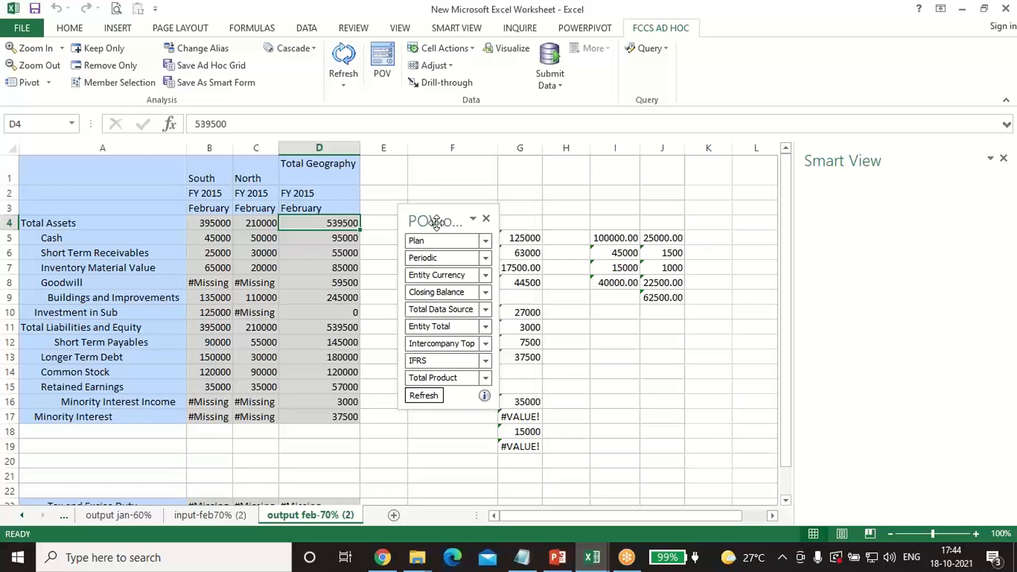
pyautogui.click(574, 294)
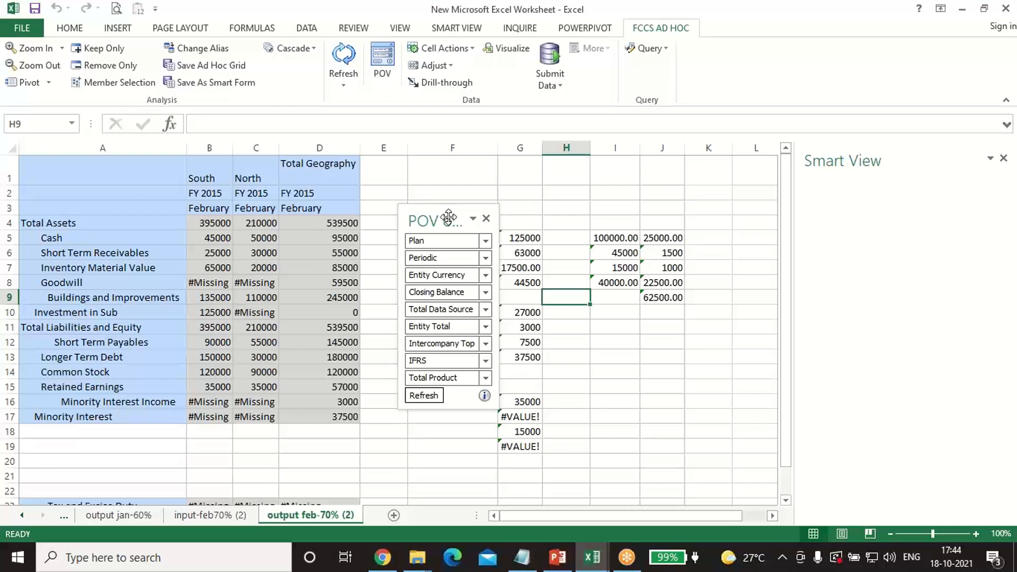
pyautogui.click(910, 16)
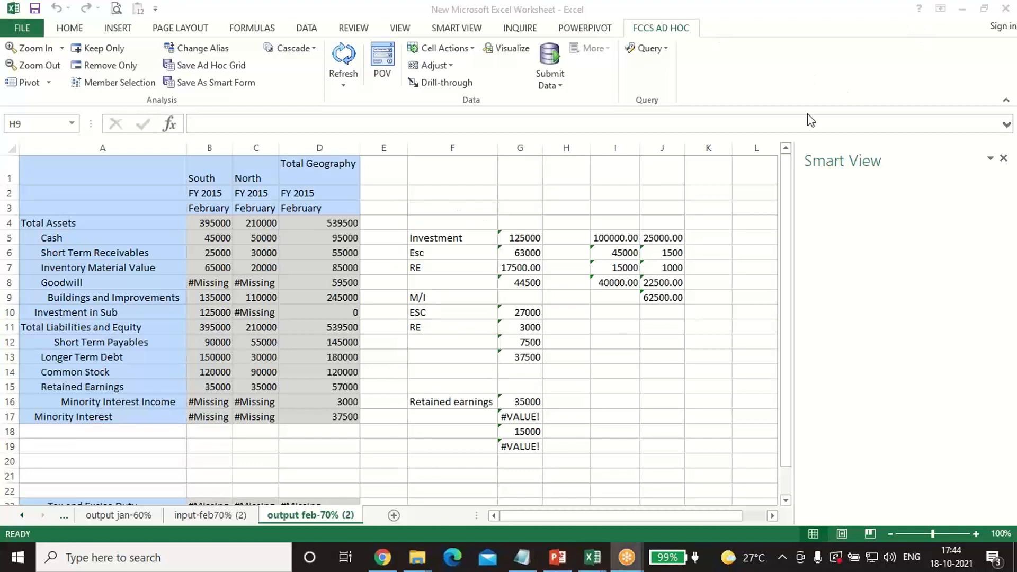